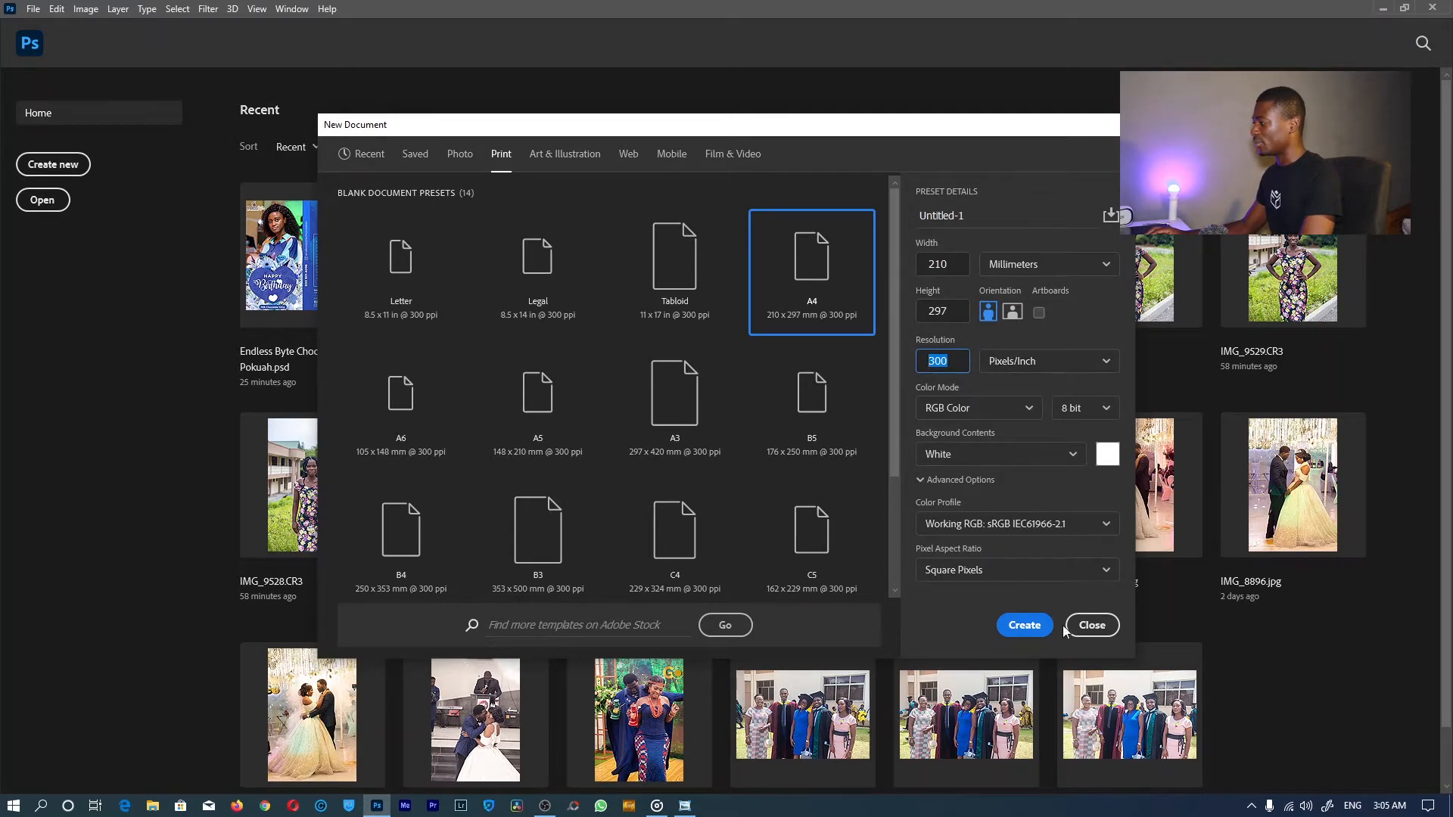
# Create a portrait A4 document, 210 x 297 mm at 300 pixels/inch, and choose the Rectangle tool.
pyautogui.click(1015, 628)
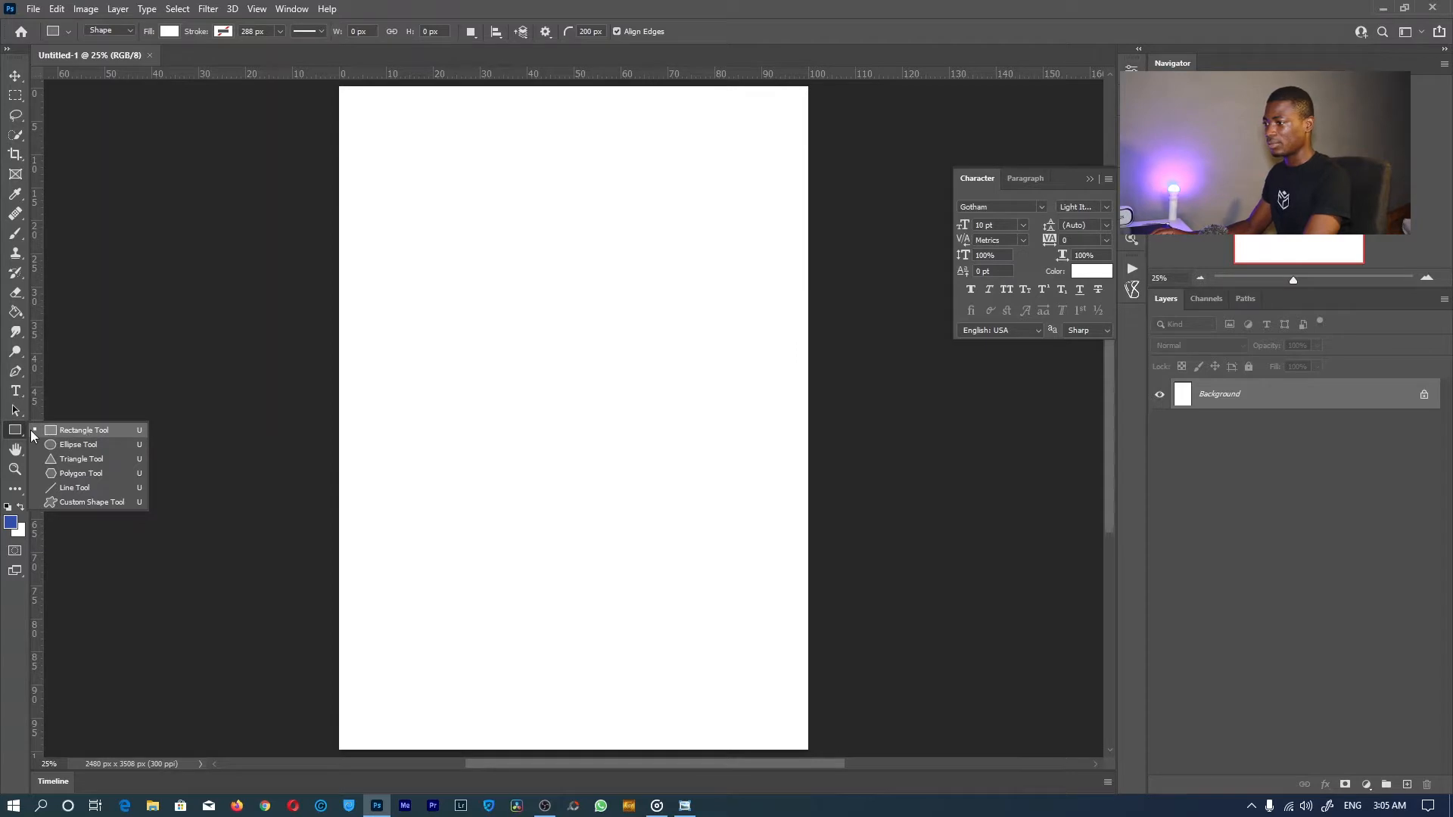
pyautogui.click(79, 430)
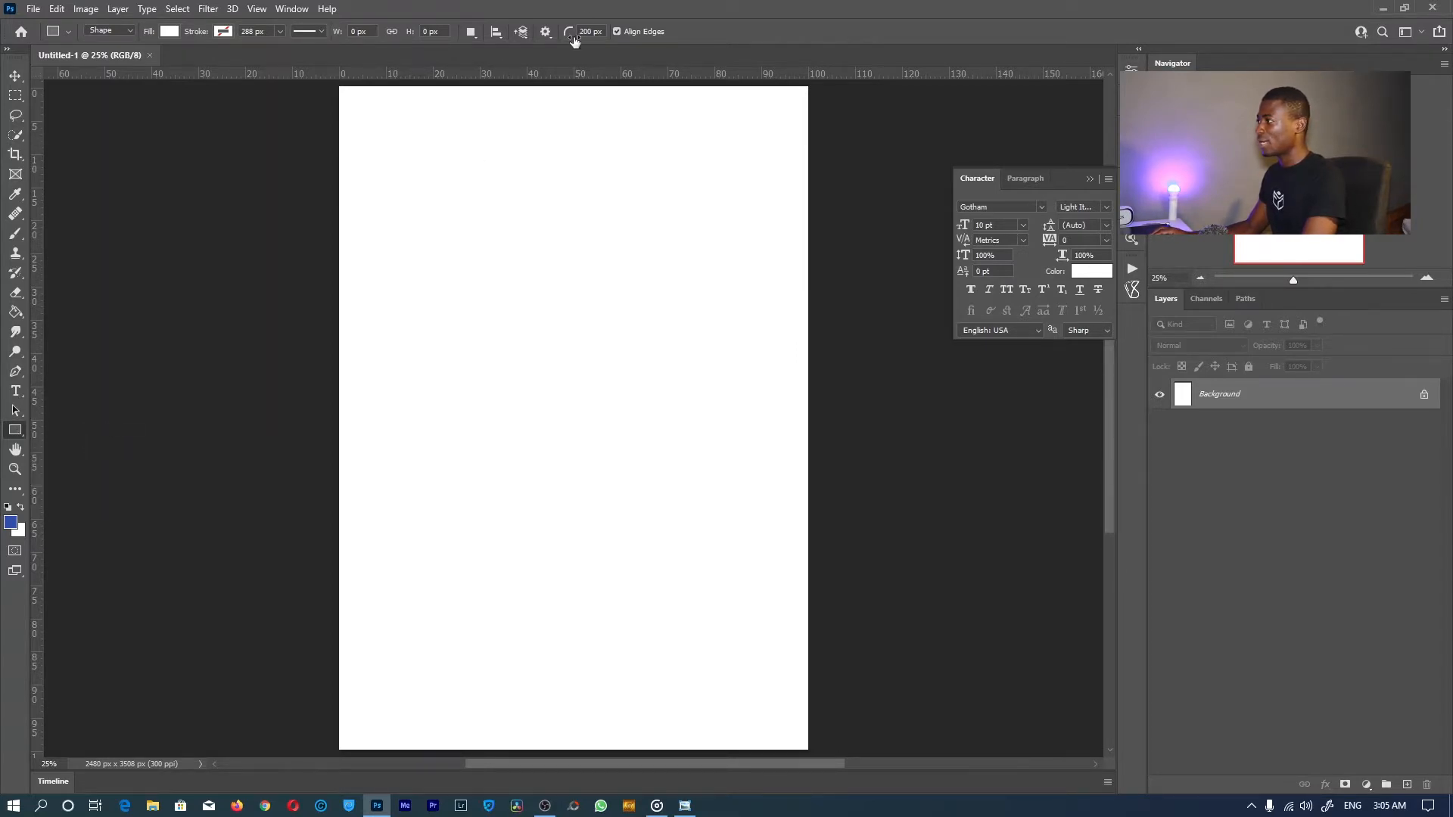
# Try a rounded rectangle about 1824 by 770 px with 200 px corners, and delete it.
pyautogui.moveTo(407, 239); pyautogui.dragTo(752, 384)
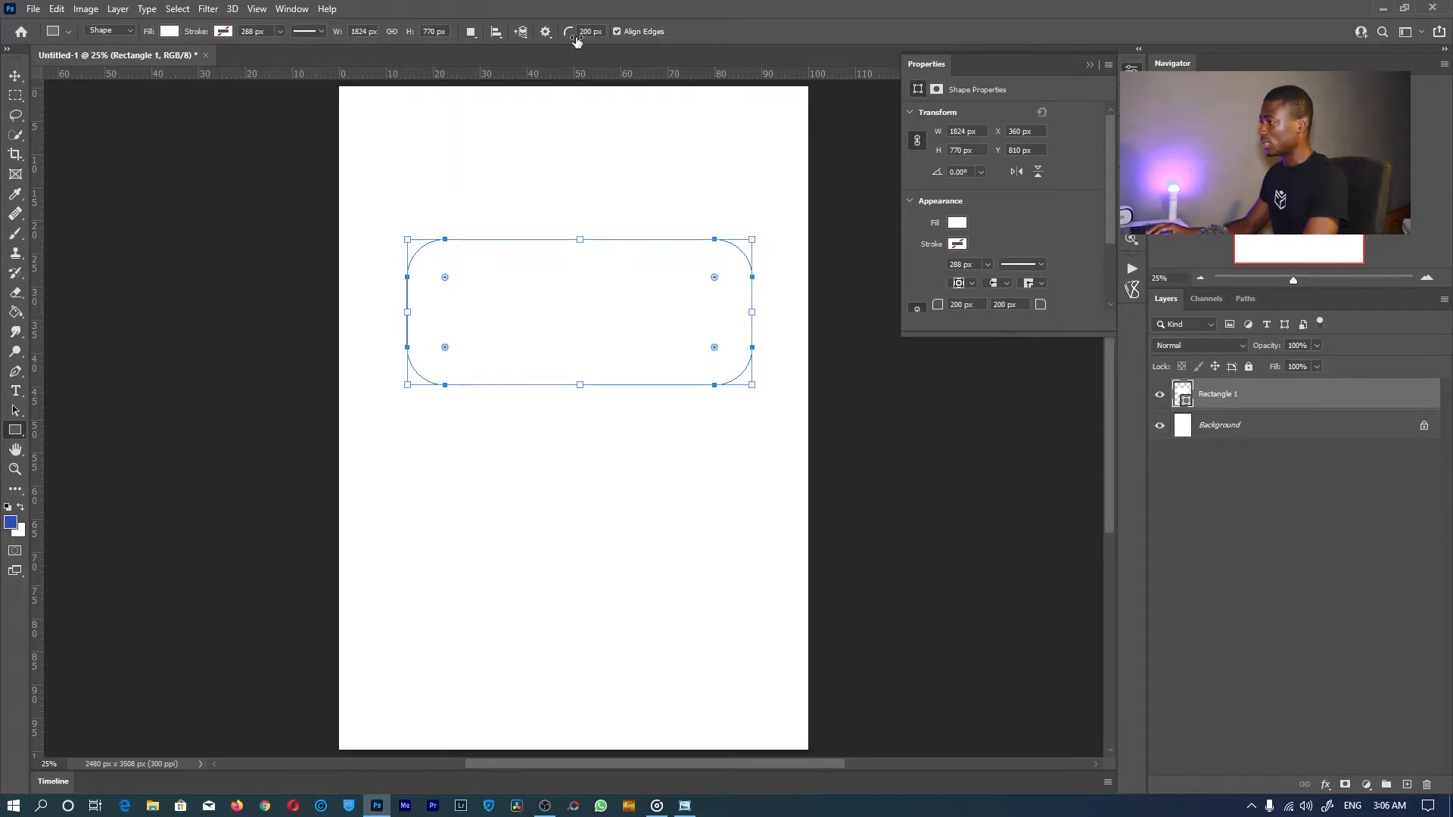
pyautogui.press('Return')
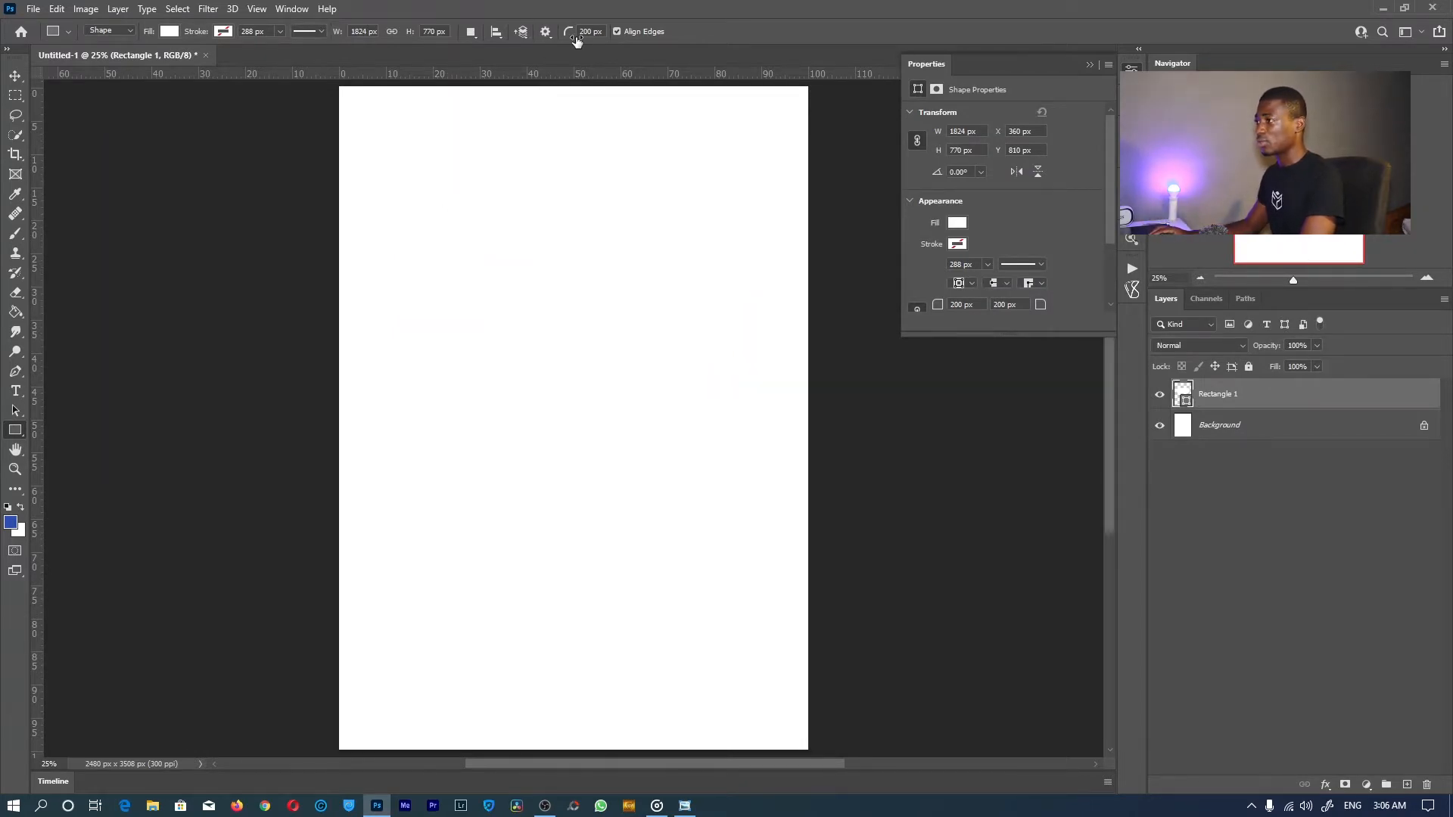
pyautogui.press('Delete')
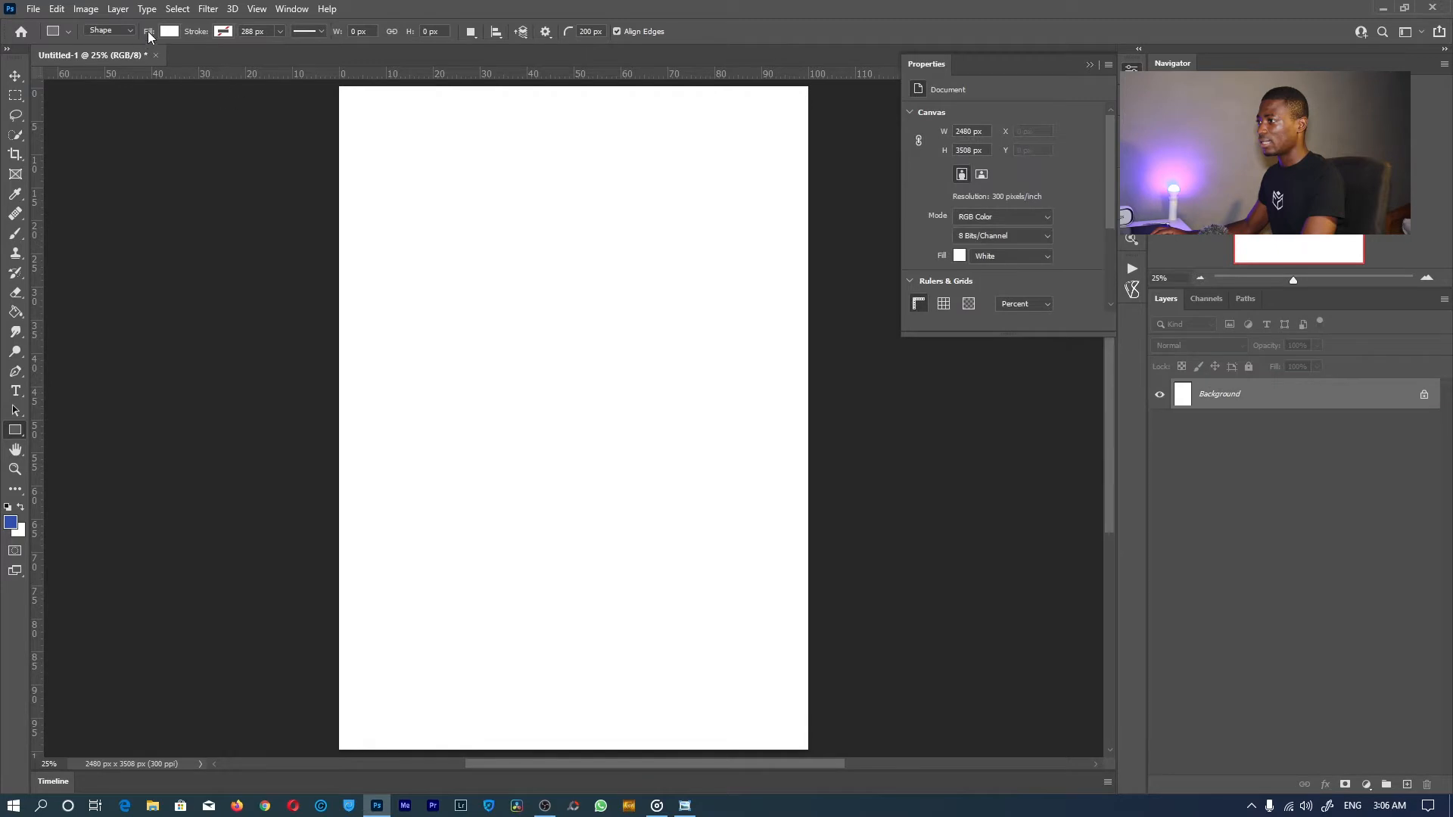
# Draw a blue rounded bar about 2256 by 962 px with a 2000 px corner radius, running past the page's right edge.
pyautogui.click(168, 33)
pyautogui.click(76, 111)
pyautogui.press('Return')
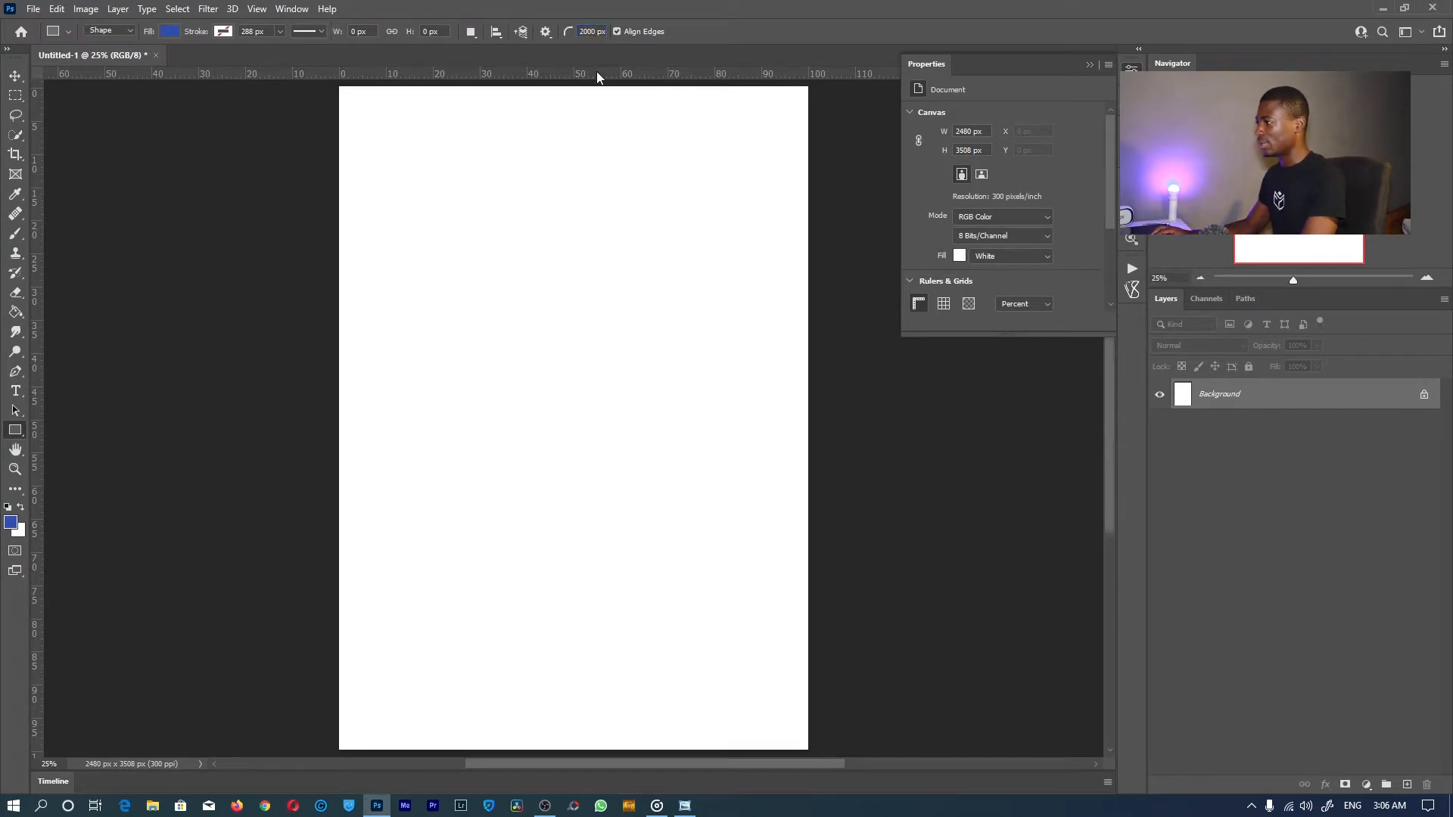
pyautogui.moveTo(423, 235); pyautogui.dragTo(848, 416)
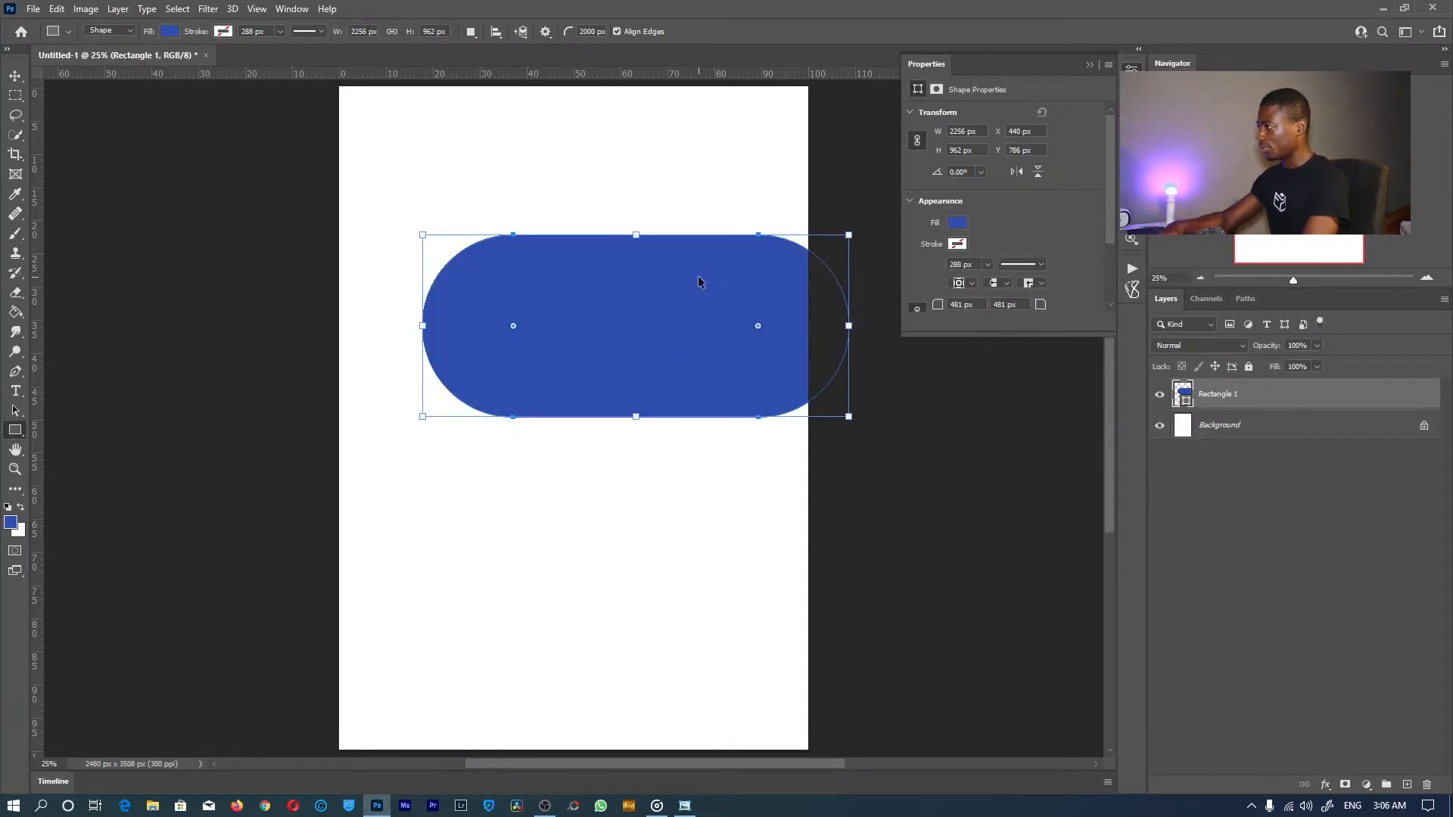
# Test a lower duplicate of the blue bar and a slight resize of the original, discarding both.
pyautogui.hotkey('ctrl', 'j')
pyautogui.press('v')
pyautogui.moveTo(655, 268); pyautogui.dragTo(694, 474)
pyautogui.press('Delete')
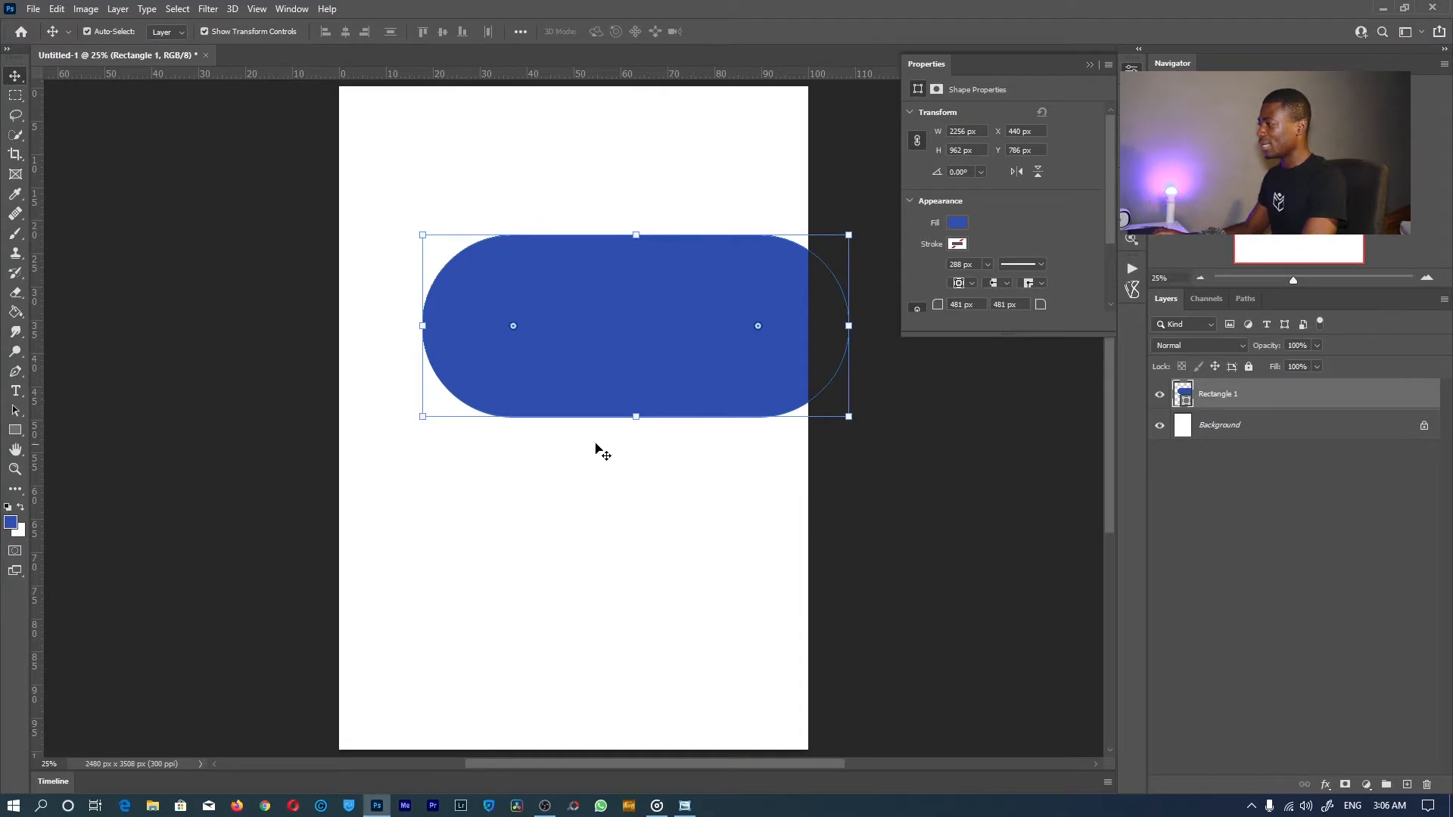
pyautogui.moveTo(420, 323)
pyautogui.mouseDown()
pyautogui.moveTo(348, 324)
pyautogui.moveTo(587, 325)
pyautogui.moveTo(419, 326)
pyautogui.mouseUp()
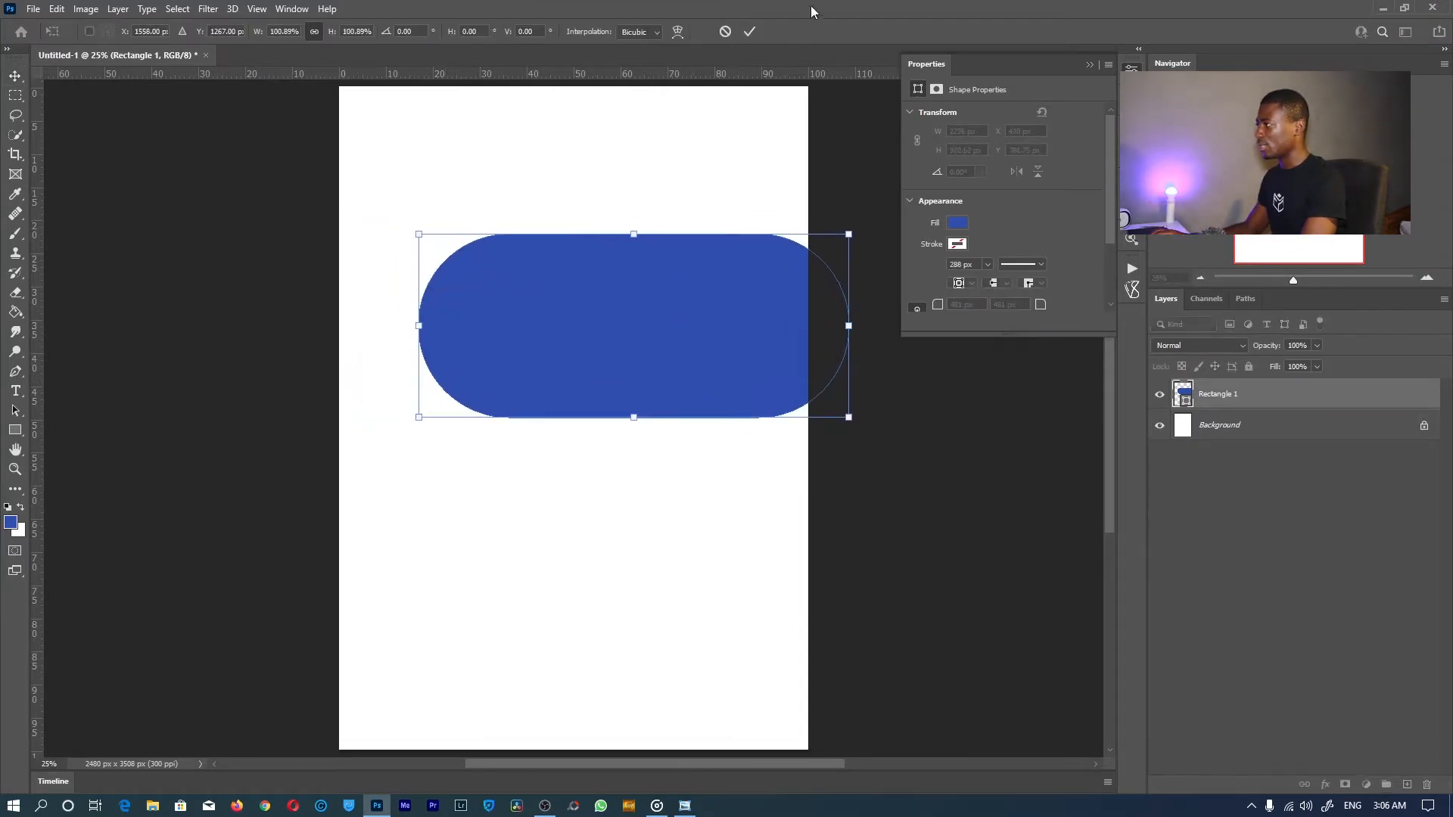
pyautogui.click(726, 31)
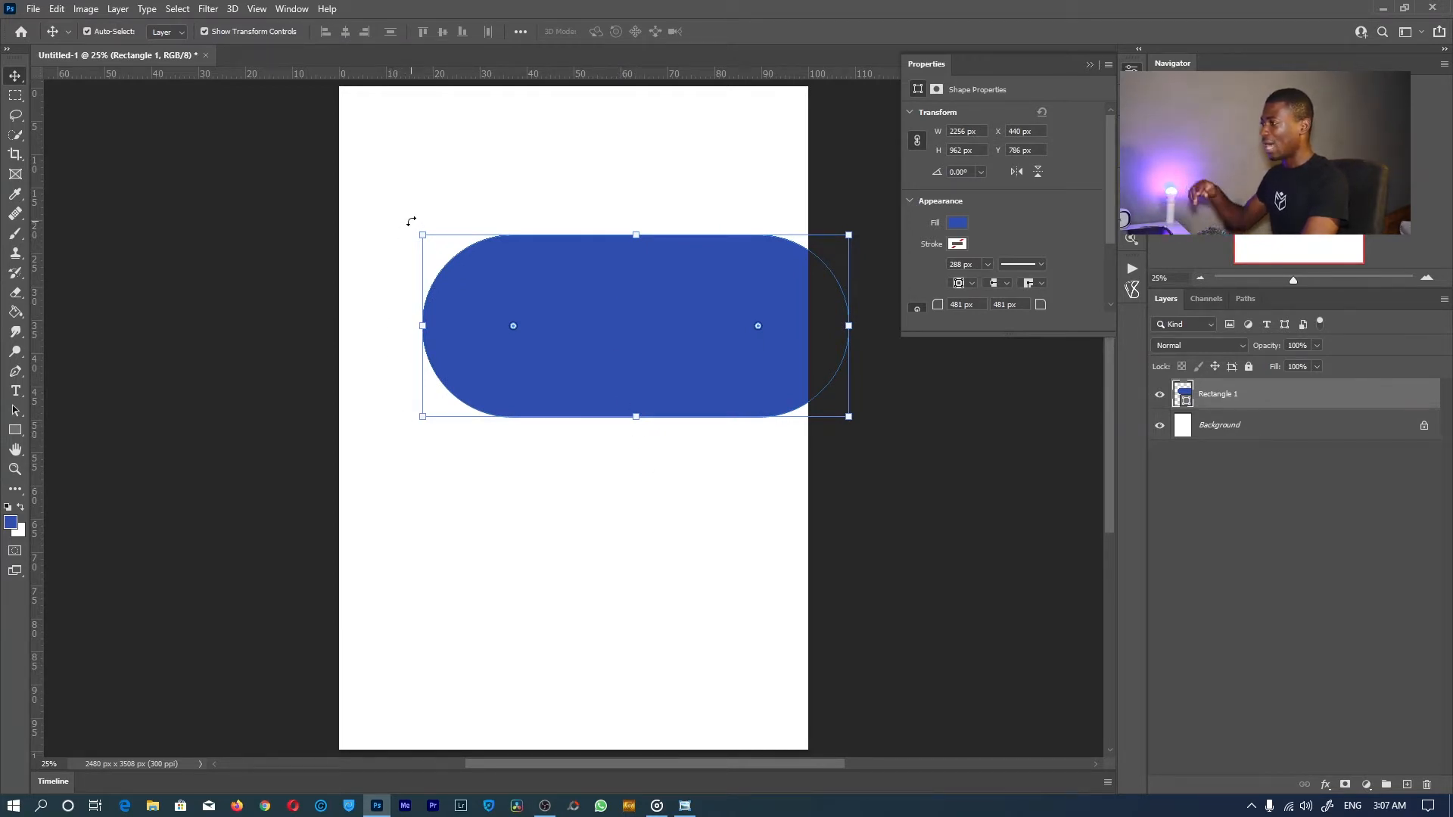
# Rotate the blue bar to about -38° and move it into the page's upper-right corner.
pyautogui.moveTo(411, 220); pyautogui.dragTo(360, 385)
pyautogui.moveTo(624, 321); pyautogui.dragTo(614, 221)
pyautogui.click(748, 31)
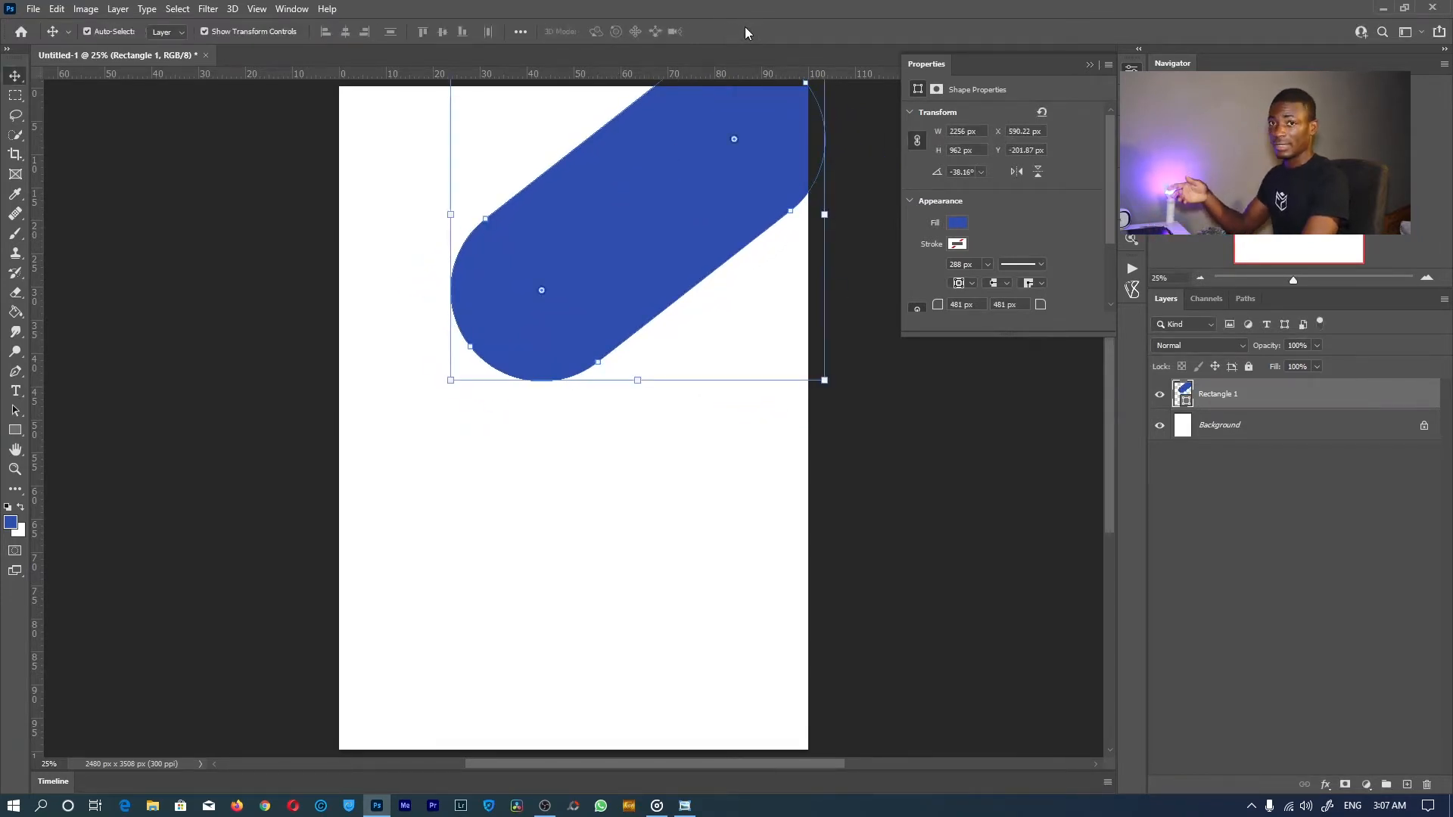
# Duplicate the tilted blue bar and place the copy below and to the right, leaving a narrow white gap between them.
pyautogui.press('ctrl')
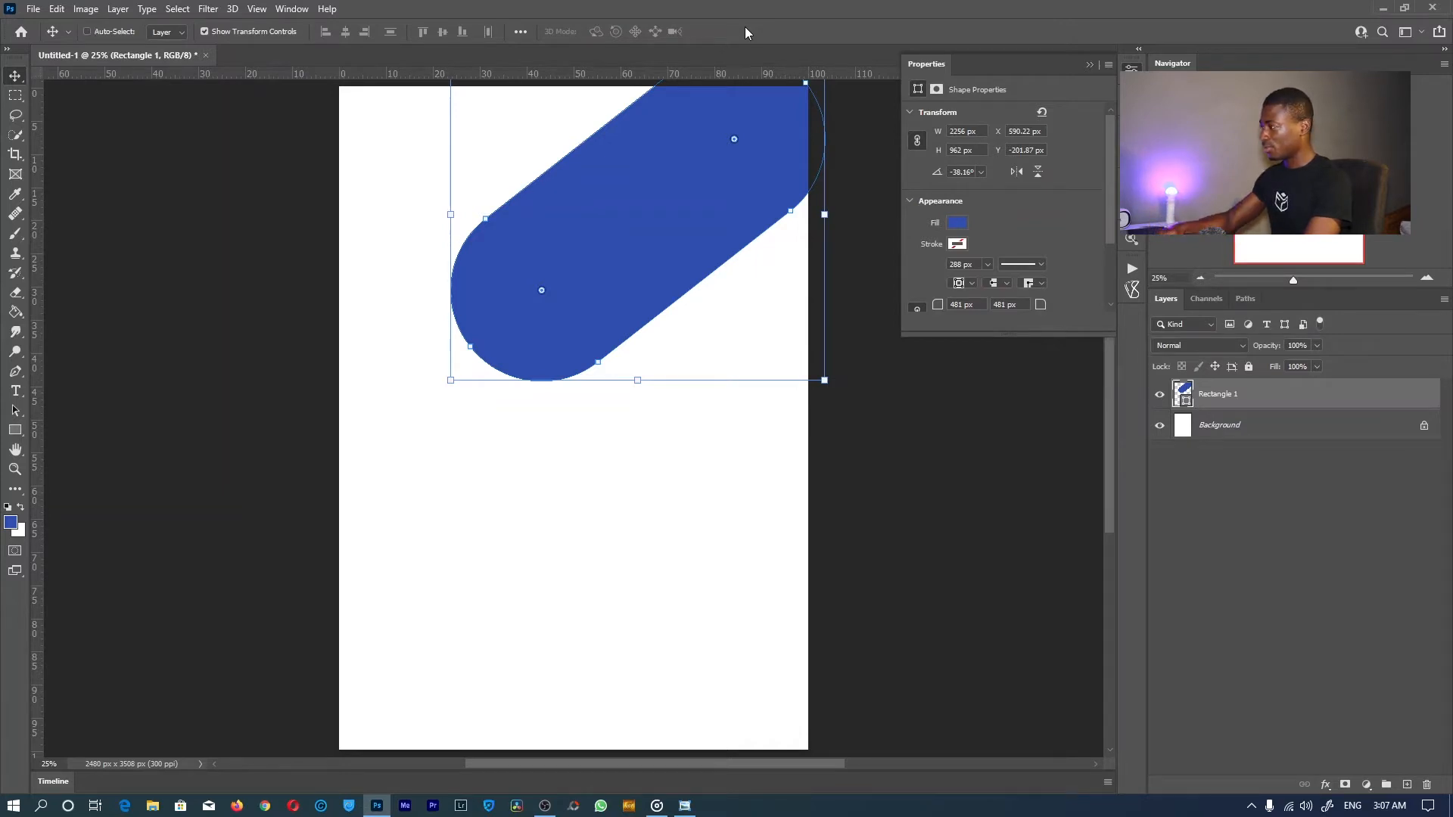
pyautogui.hotkey('ctrl', 'j')
pyautogui.moveTo(603, 220); pyautogui.dragTo(760, 346)
pyautogui.click(1352, 530)
# Group the Rectangle 1 and Rectangle 1 copy layers and name the group SHAPES.
pyautogui.click(1252, 424)
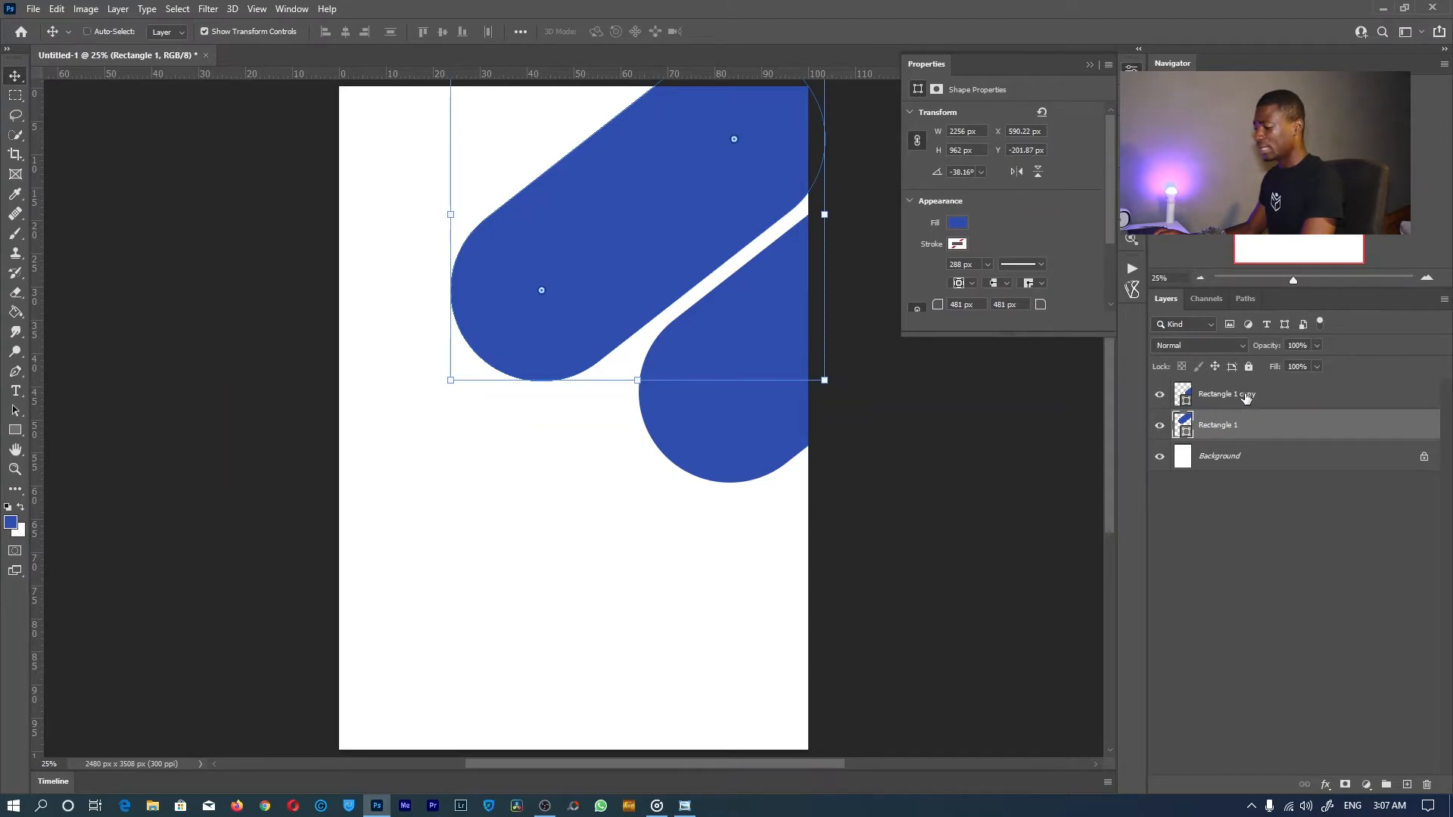
pyautogui.keyDown('shift'); pyautogui.click(1246, 396); pyautogui.keyUp('shift')
pyautogui.hotkey('ctrl', 'g')
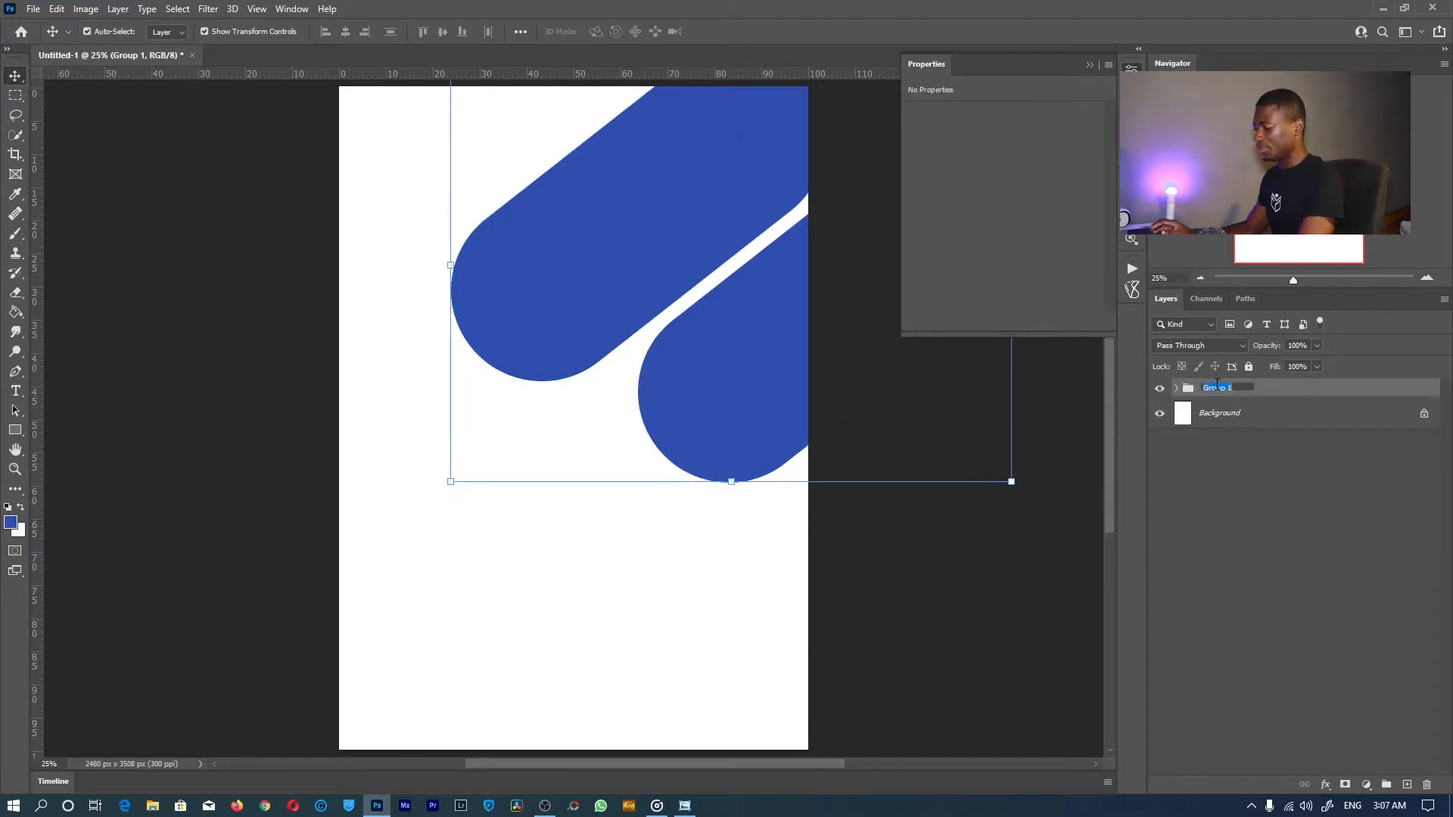
pyautogui.press('Return')
# Duplicate the Rectangle 1 layer inside the SHAPES group and set the duplicate's fill color to ad2f2f.
pyautogui.click(1176, 388)
pyautogui.click(1220, 441)
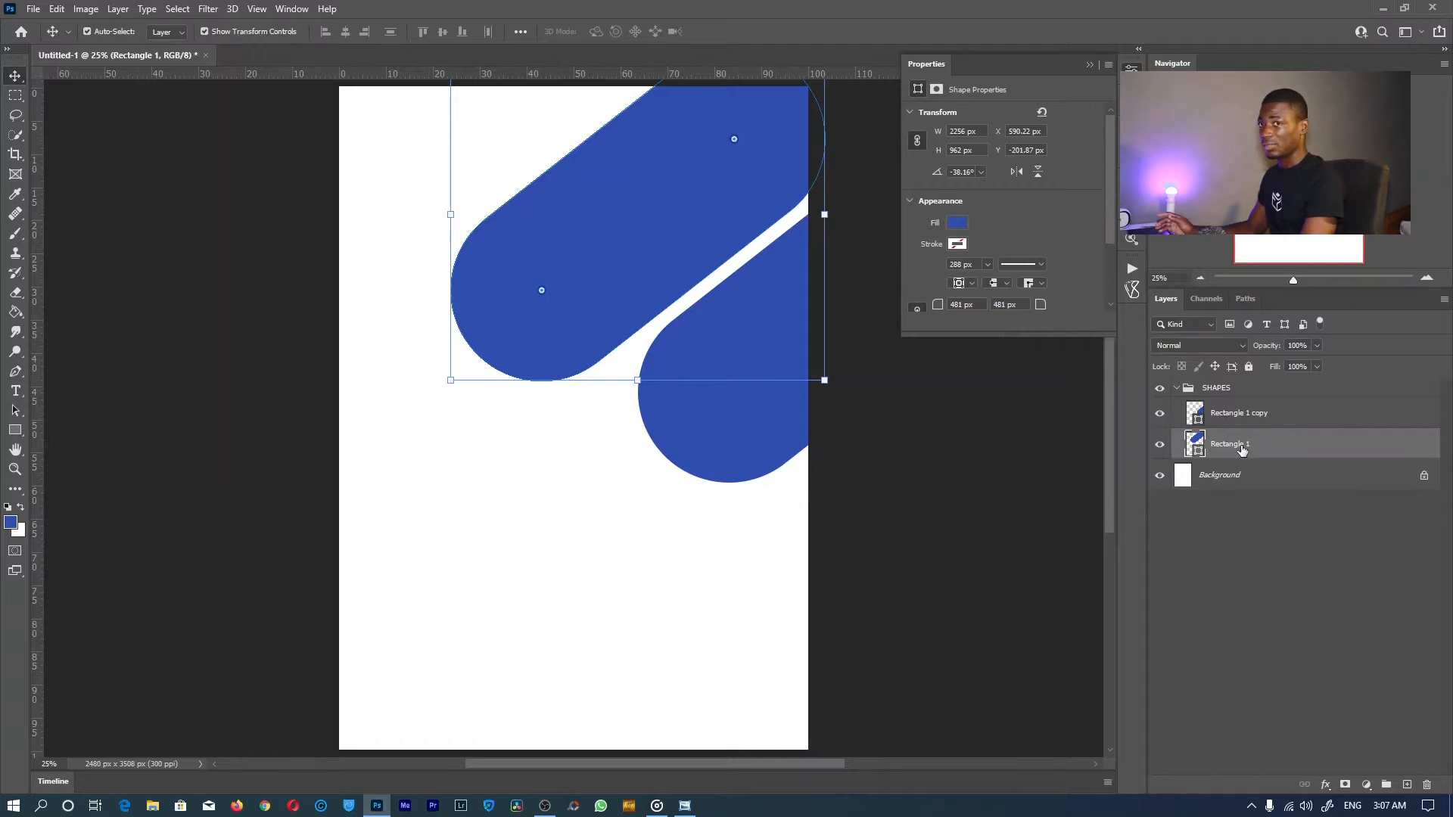
pyautogui.press('ctrl')
pyautogui.hotkey('ctrl', 'j')
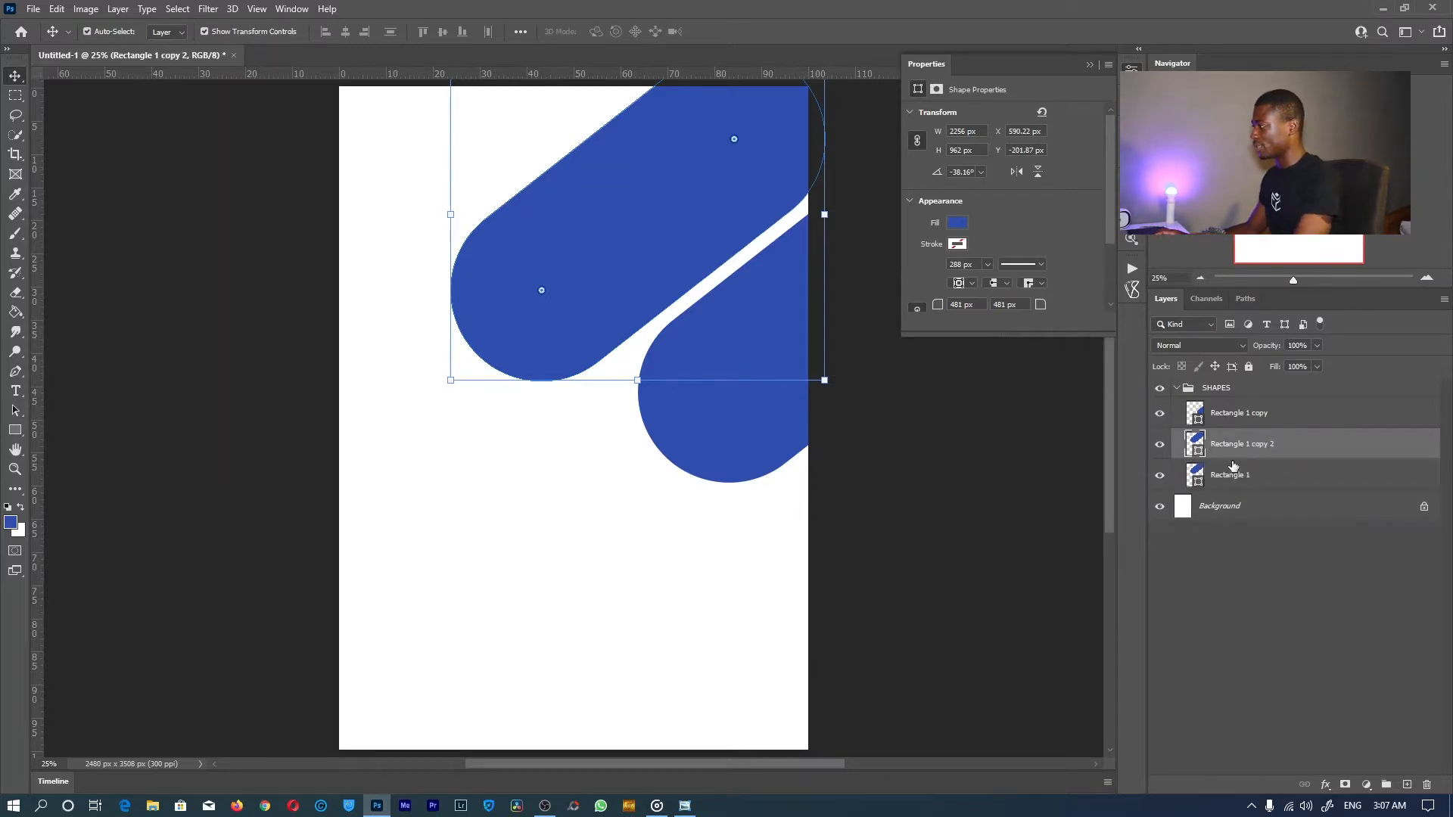
pyautogui.doubleClick(1194, 443)
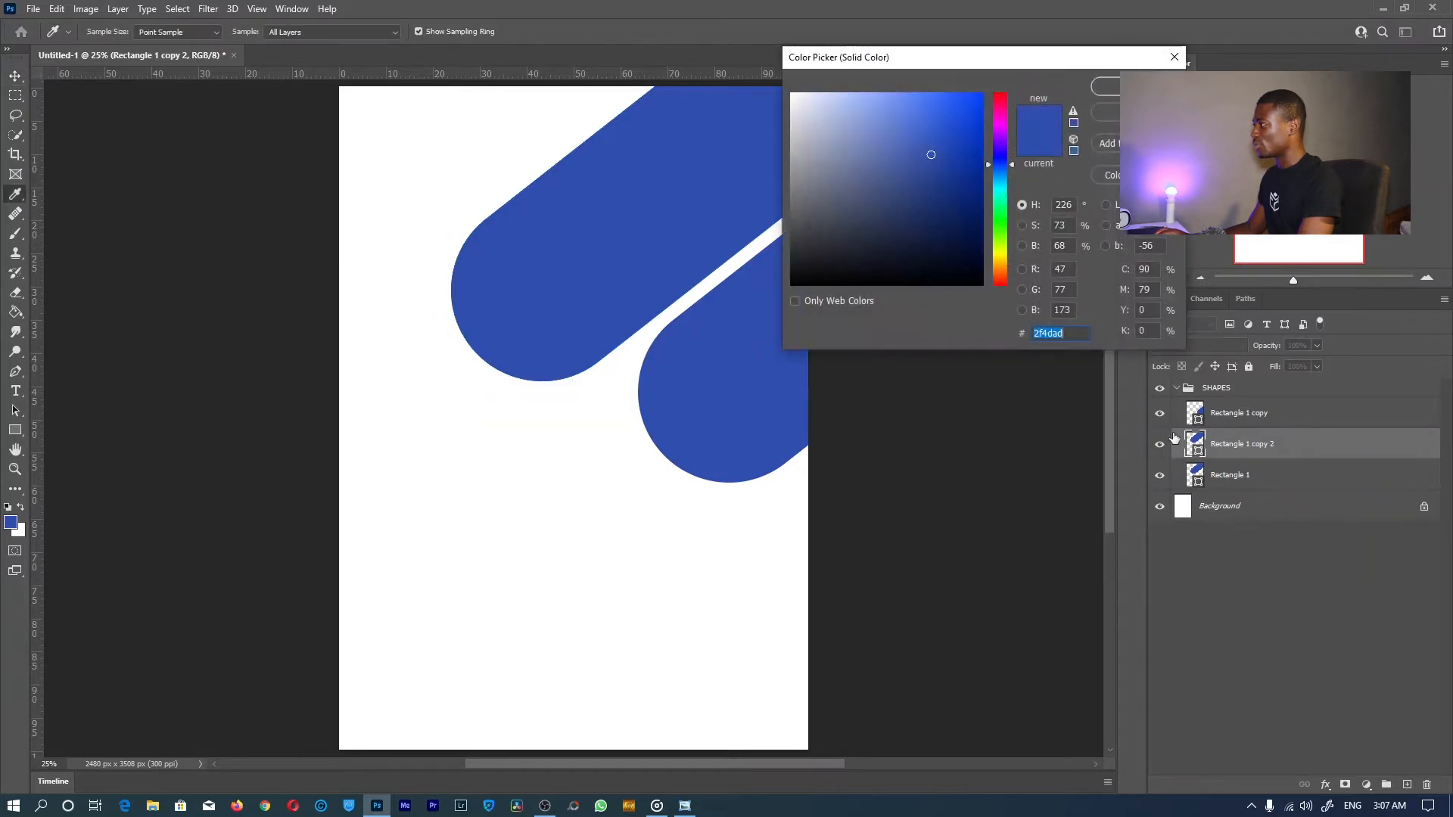
pyautogui.write('ad2f2f')
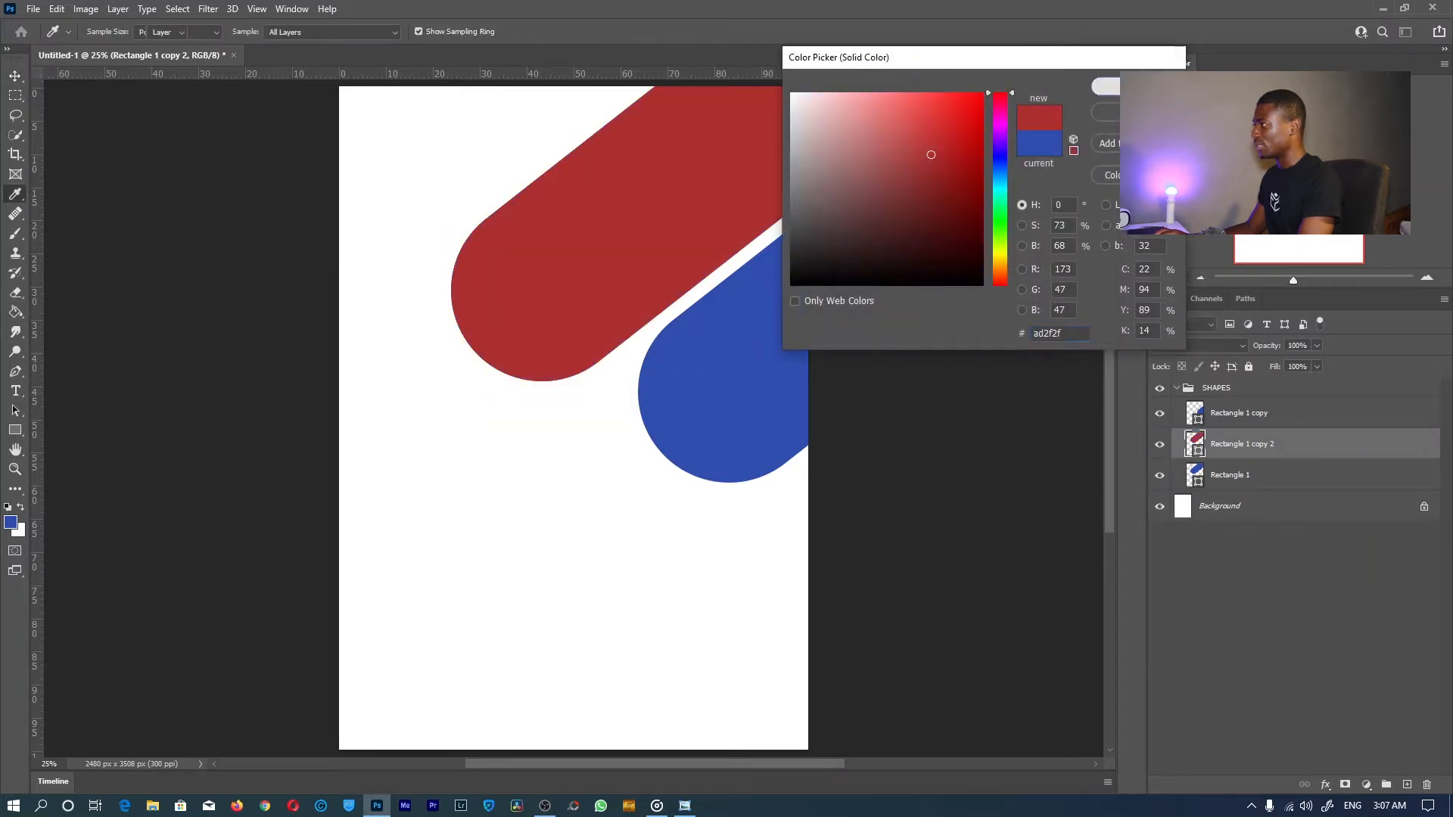
pyautogui.press('Return')
# Slide the red bar diagonally down-left to about X 0 px, Y 263 px, lining its edge up with the blue bar's.
pyautogui.press('z')
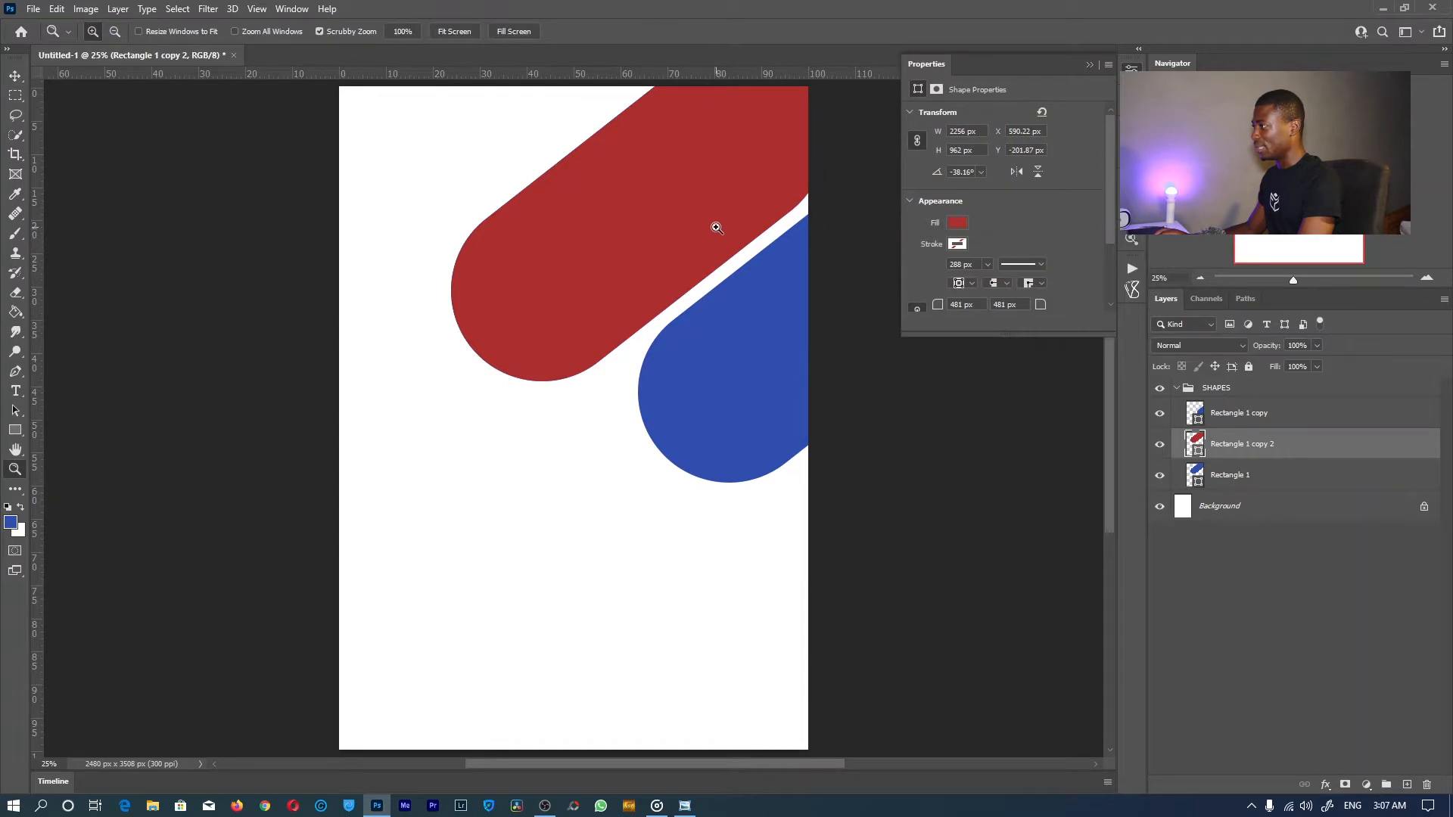
pyautogui.press('v')
pyautogui.moveTo(750, 167); pyautogui.dragTo(849, 262)
pyautogui.press('z')
pyautogui.press('v')
pyautogui.moveTo(549, 248)
pyautogui.mouseDown()
pyautogui.moveTo(536, 225)
pyautogui.moveTo(542, 240)
pyautogui.mouseUp()
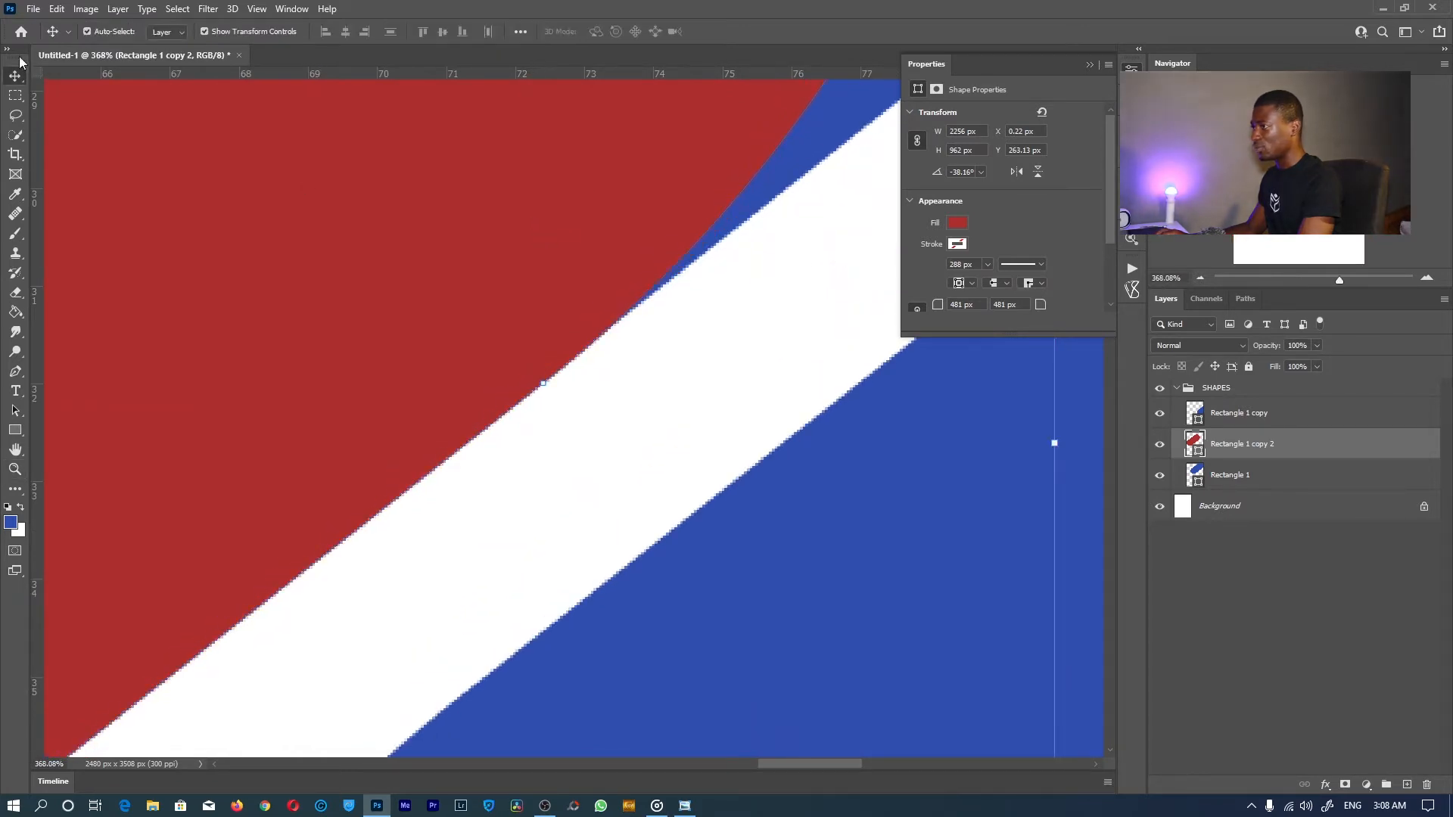
pyautogui.press('z')
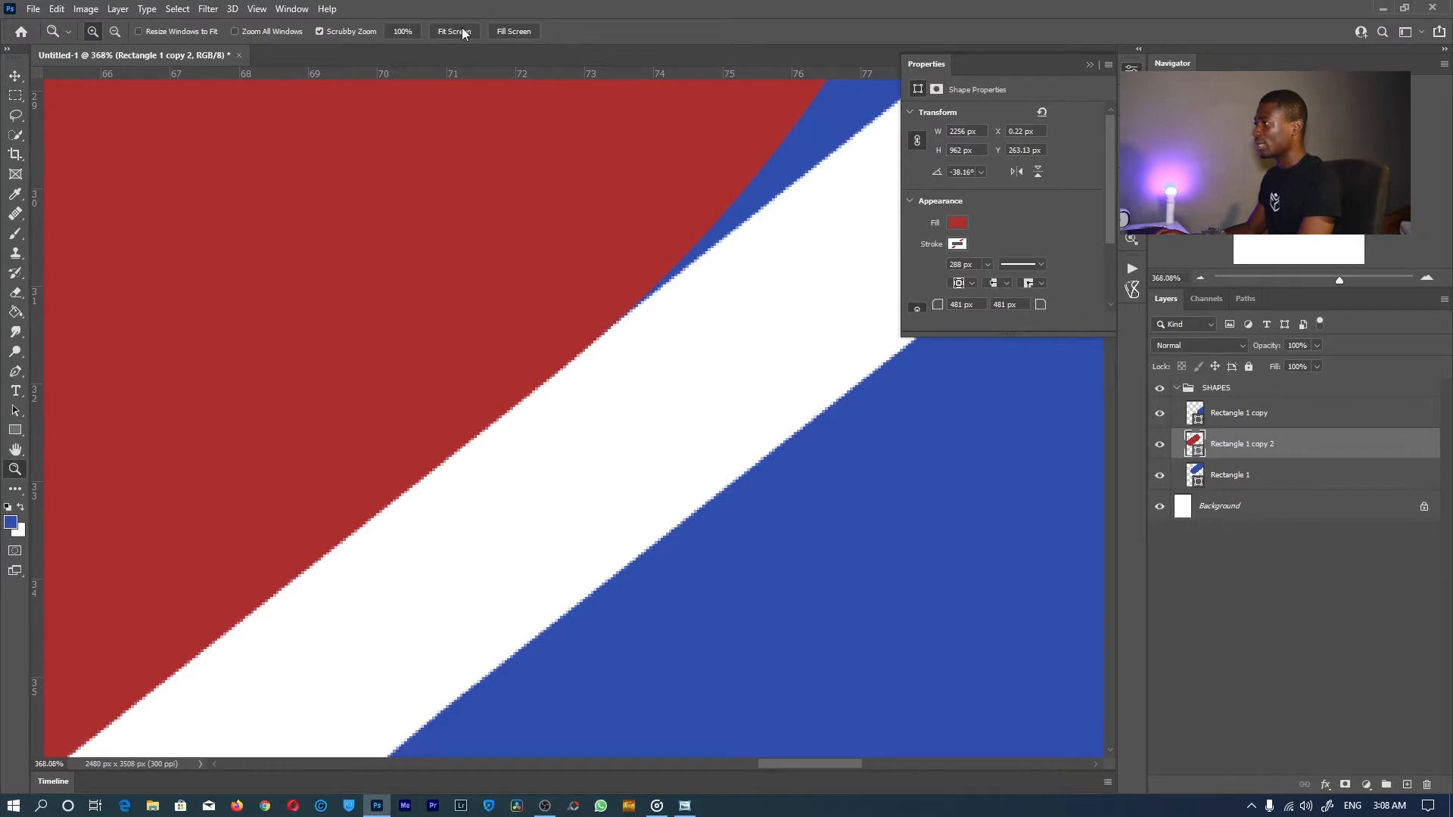
pyautogui.click(454, 31)
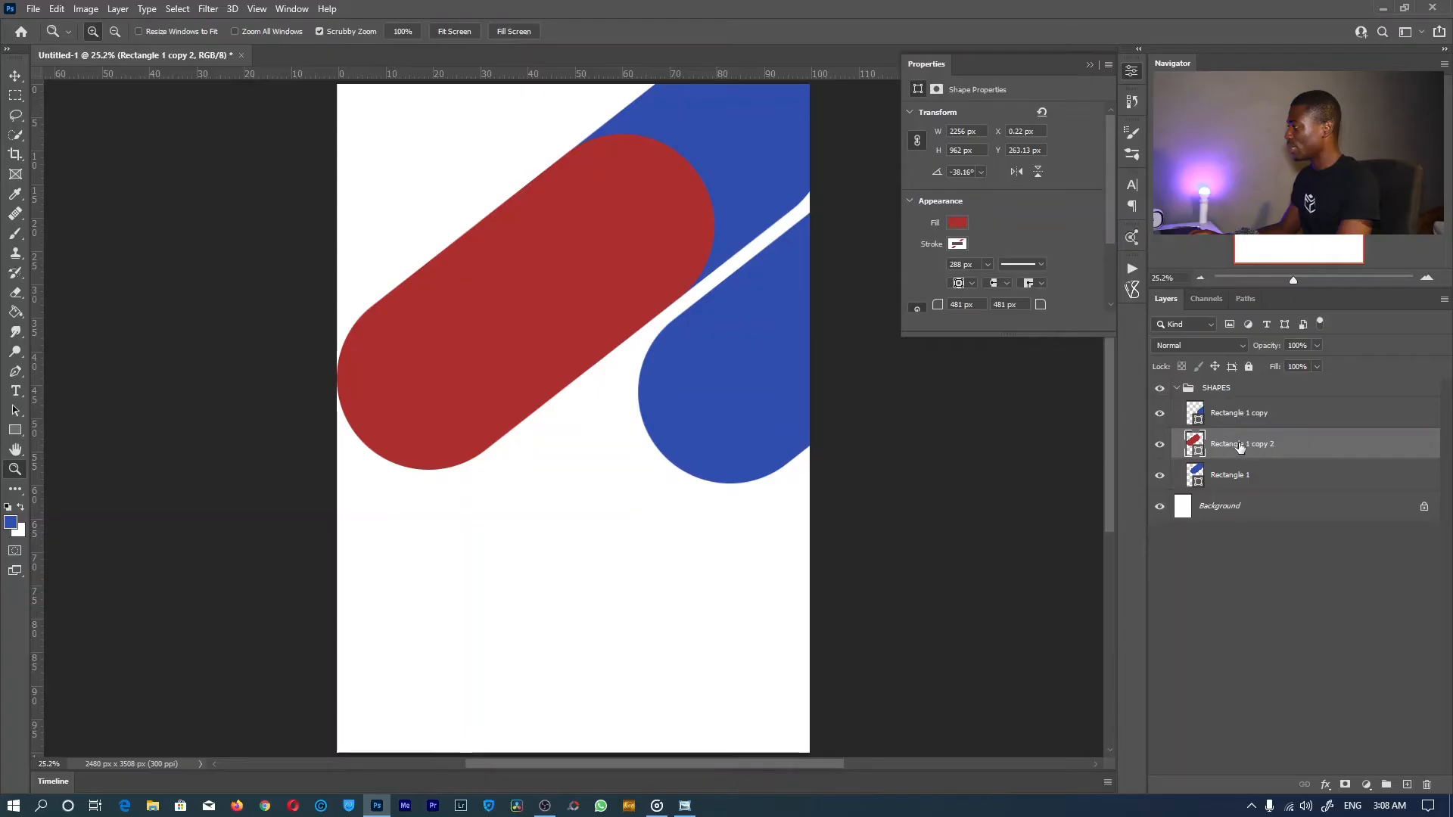
# Clip the red Rectangle 1 copy 2 layer to the Rectangle 1 layer with a clipping mask.
pyautogui.rightClick(1235, 446)
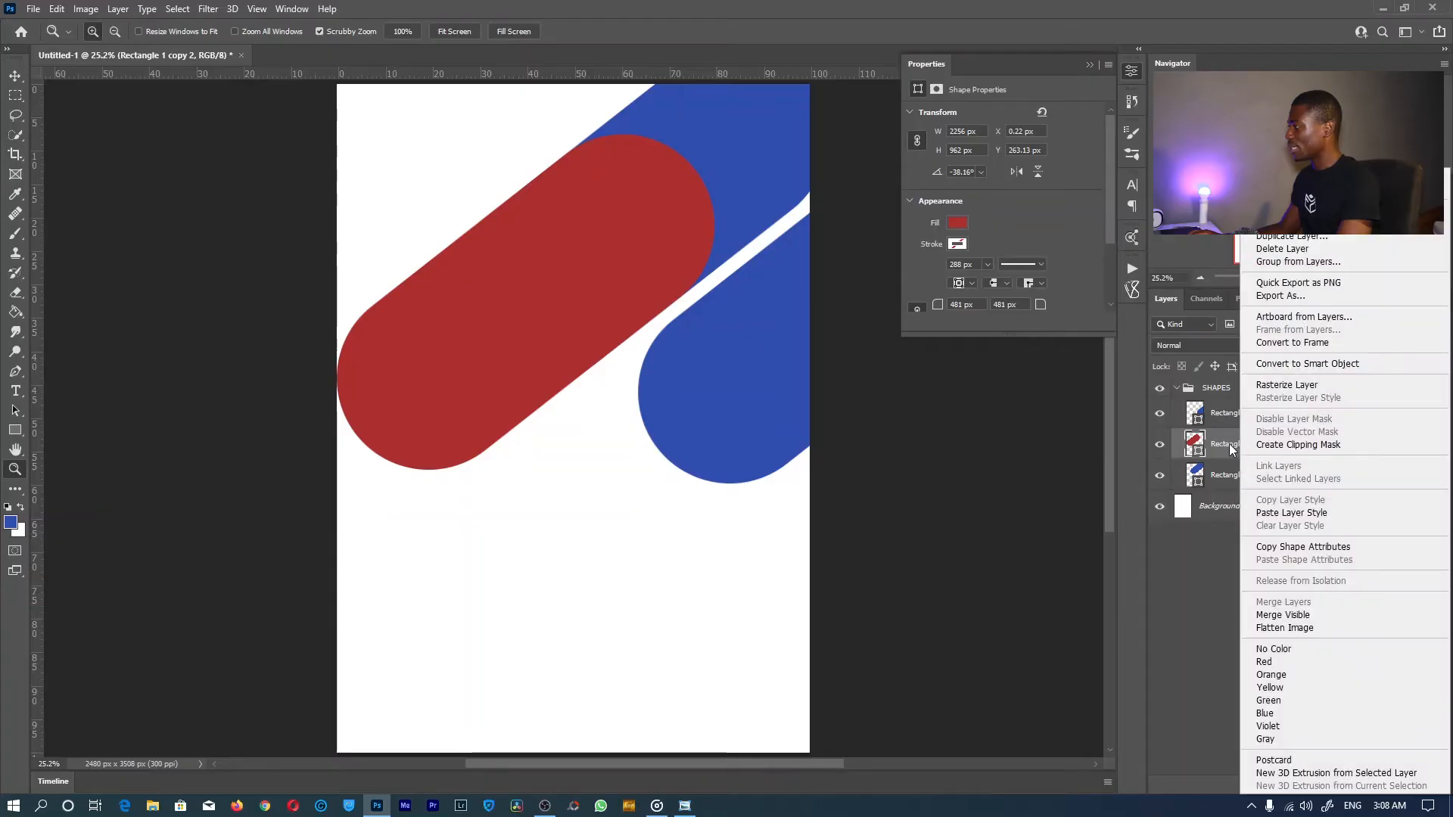
pyautogui.click(1232, 446)
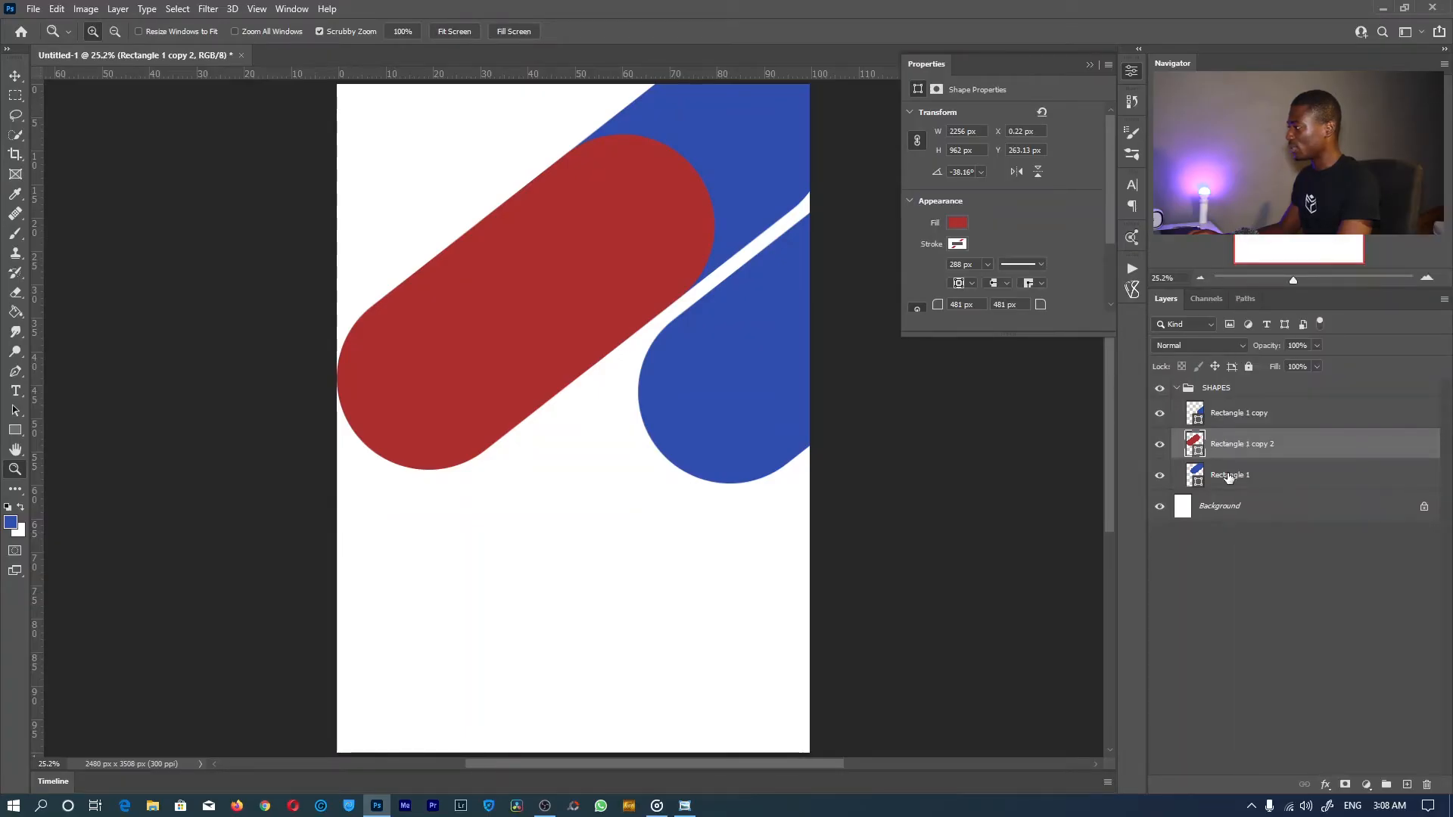
pyautogui.click(1227, 477)
pyautogui.rightClick(1240, 443)
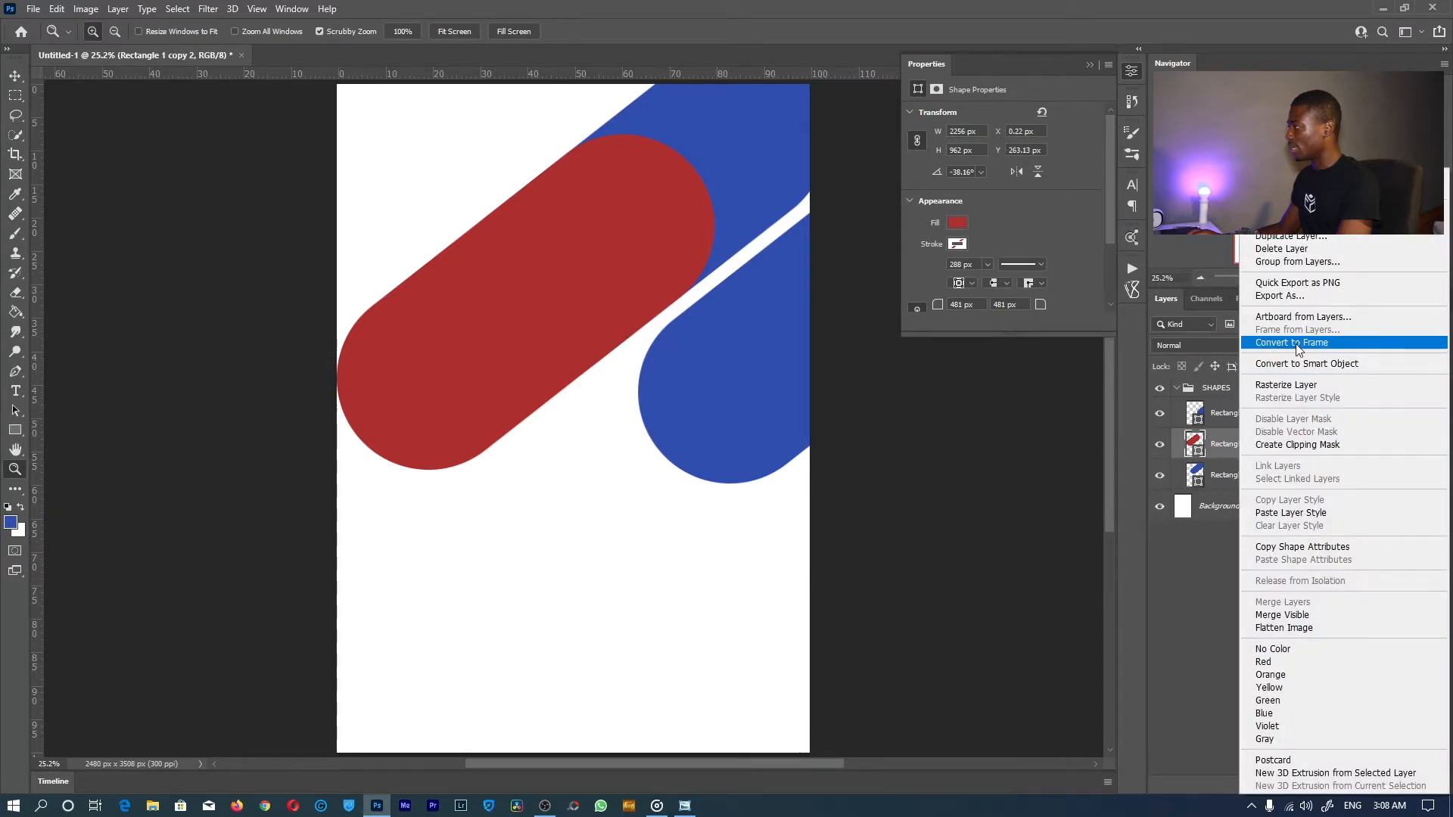
pyautogui.click(1316, 447)
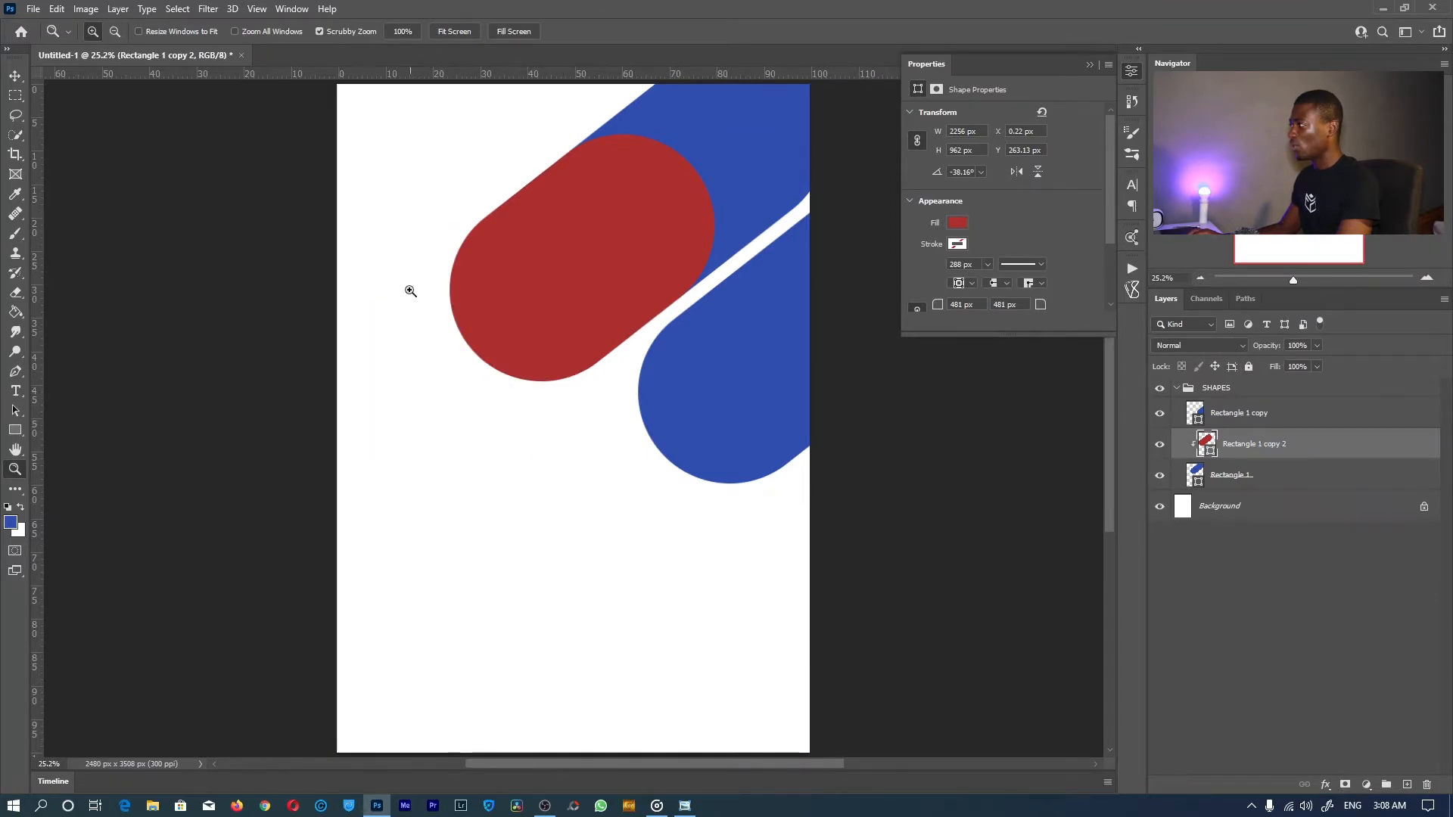
# Inspect the clipped red shape's rounded edge, try moving the shape within its mask, and undo the move.
pyautogui.moveTo(448, 274); pyautogui.dragTo(542, 380)
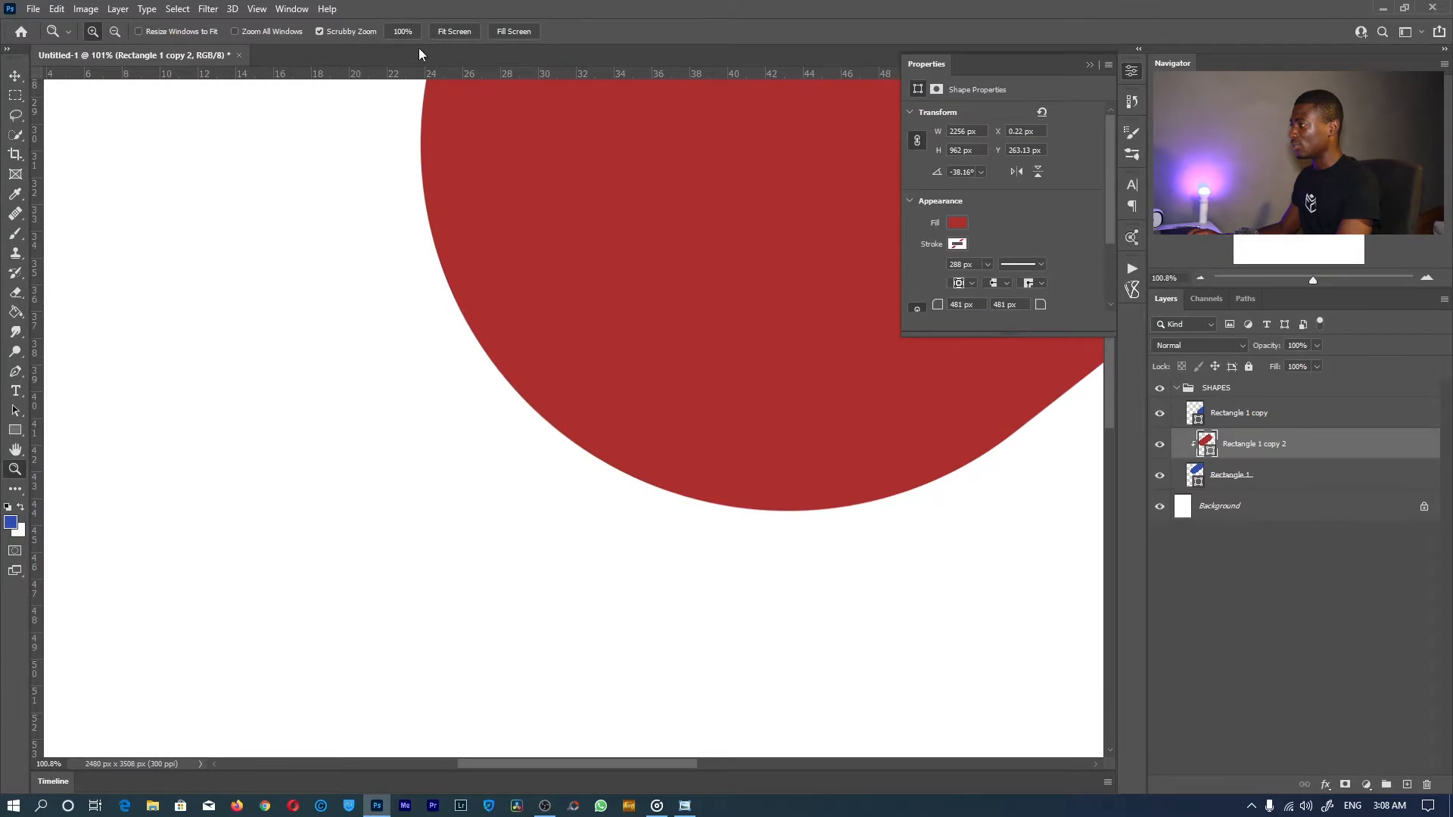
pyautogui.click(457, 33)
pyautogui.press('v')
pyautogui.moveTo(701, 209); pyautogui.dragTo(644, 284)
pyautogui.hotkey('ctrl', 'z')
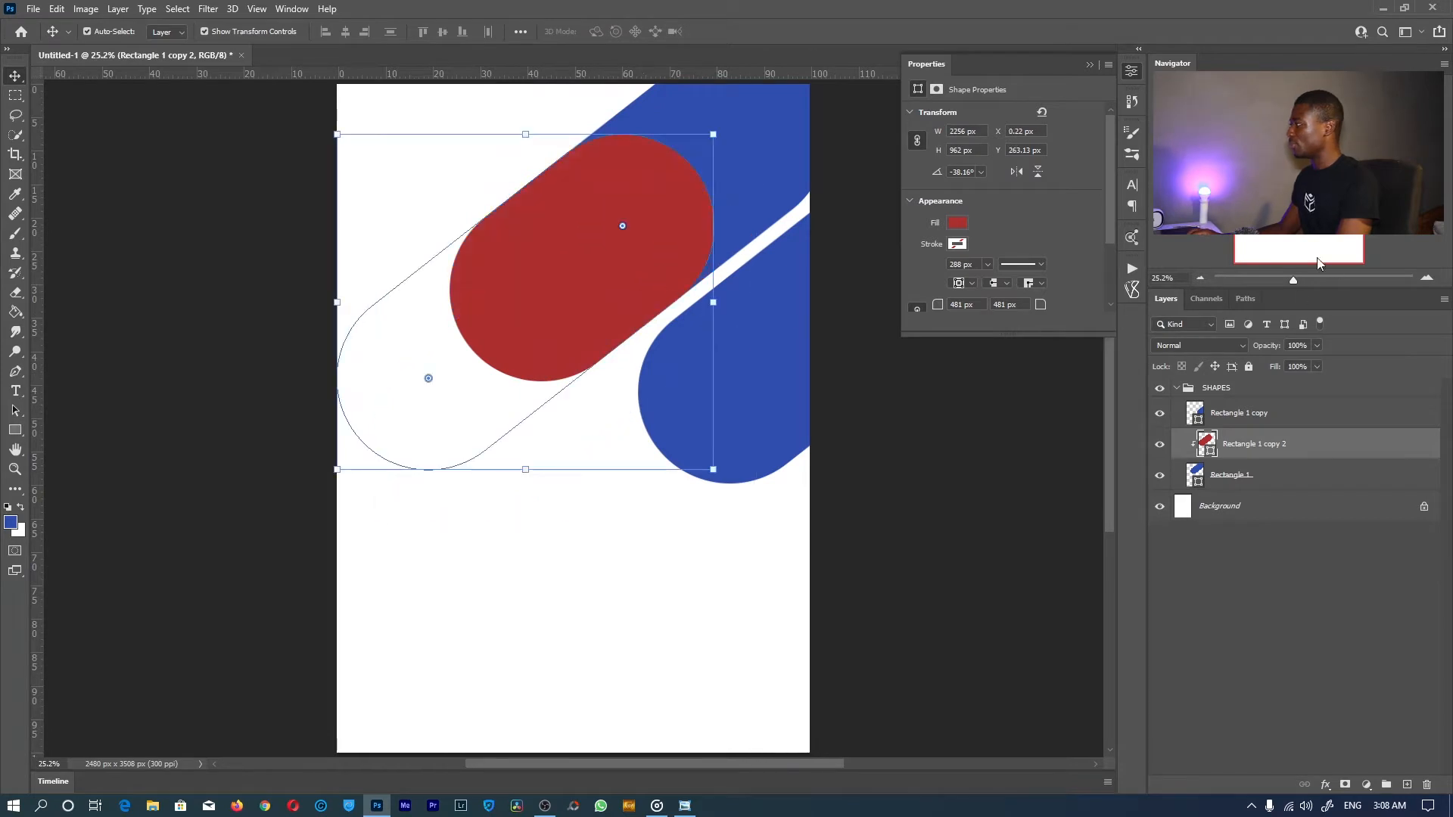
# Duplicate the lower blue bar's Rectangle 1 copy layer and set the duplicate's fill color to ad2f2f.
pyautogui.moveTo(1222, 287); pyautogui.dragTo(1233, 243)
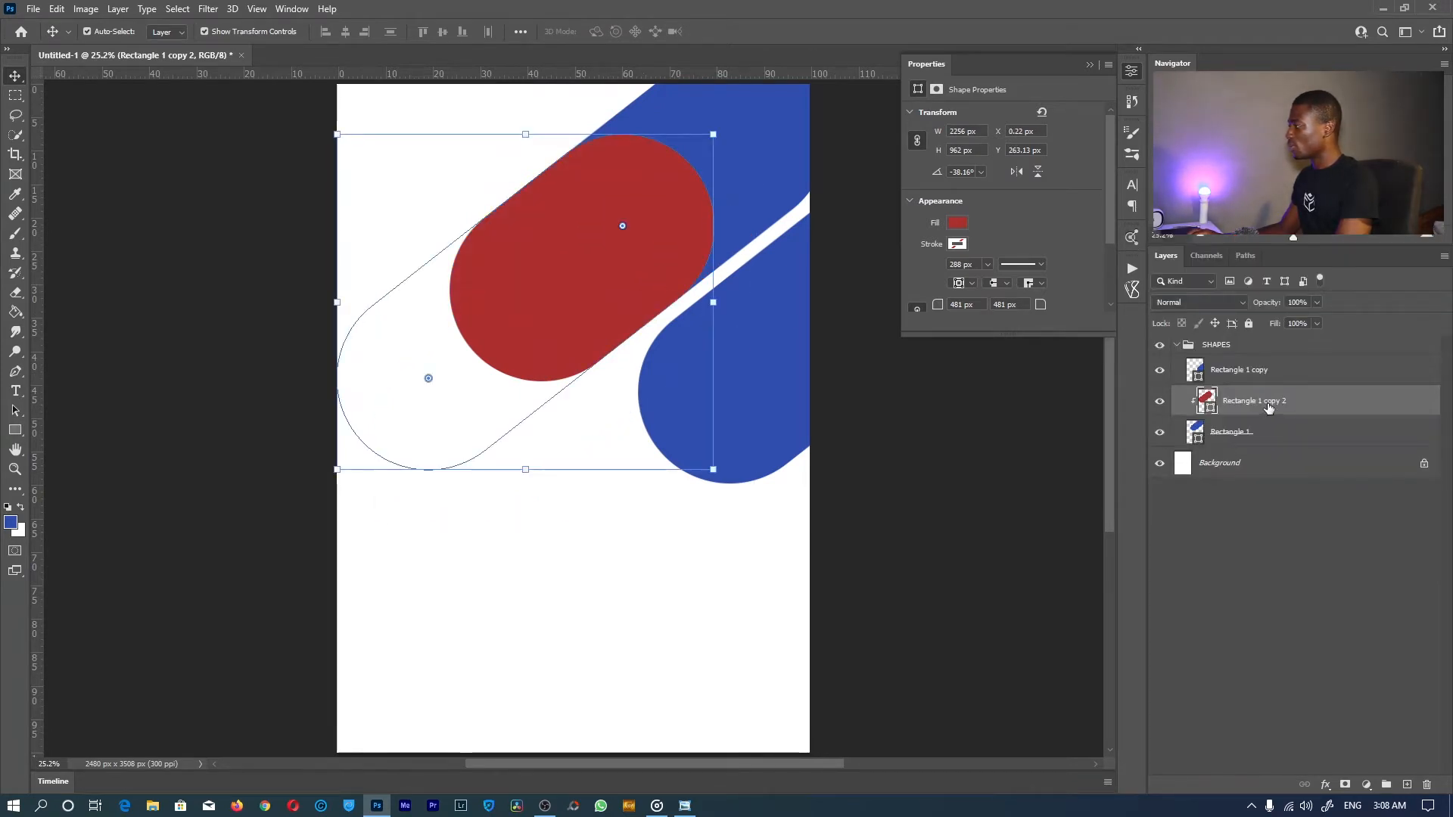
pyautogui.click(1256, 381)
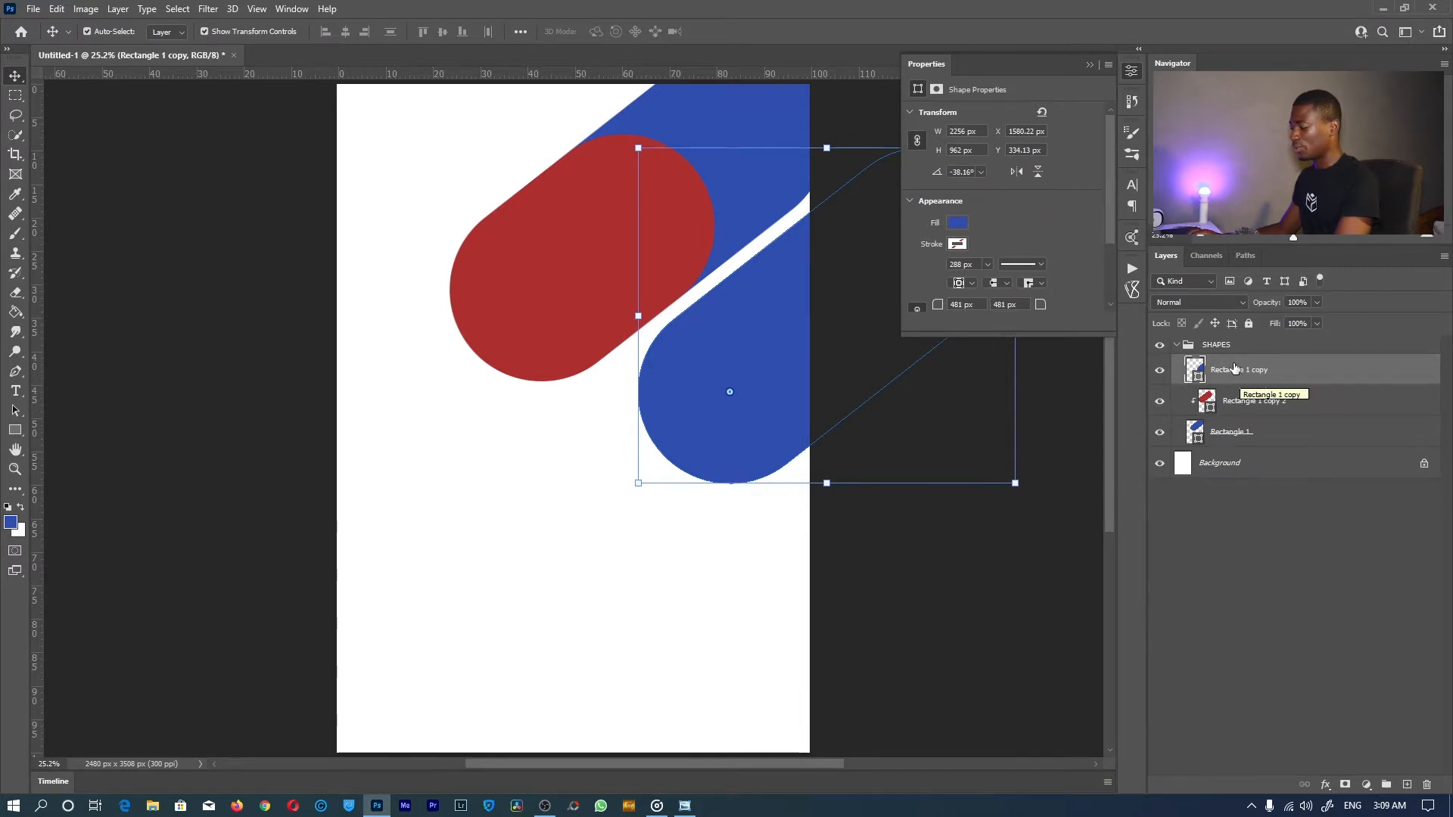
pyautogui.hotkey('ctrl', 'j')
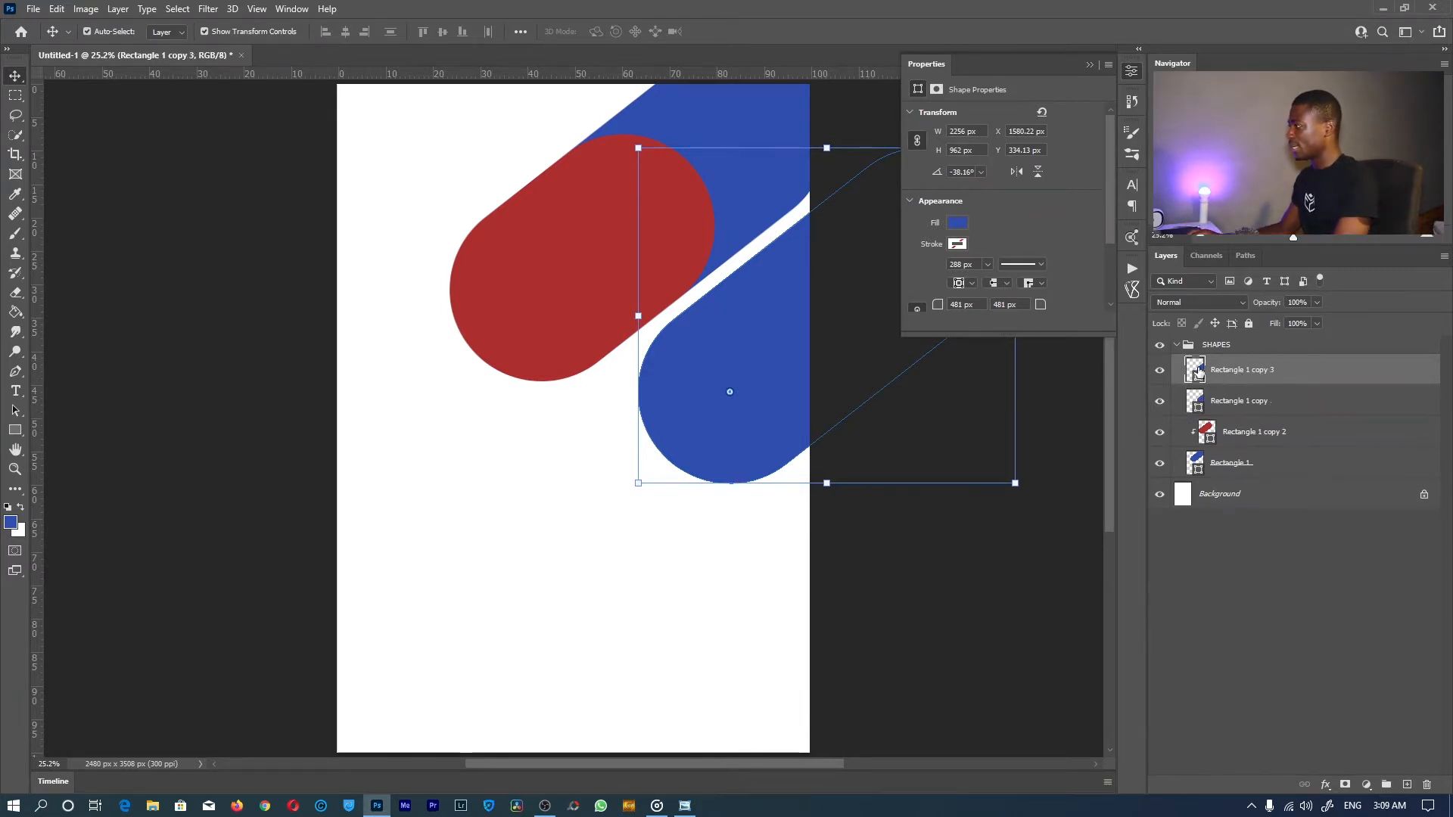
pyautogui.doubleClick(1195, 371)
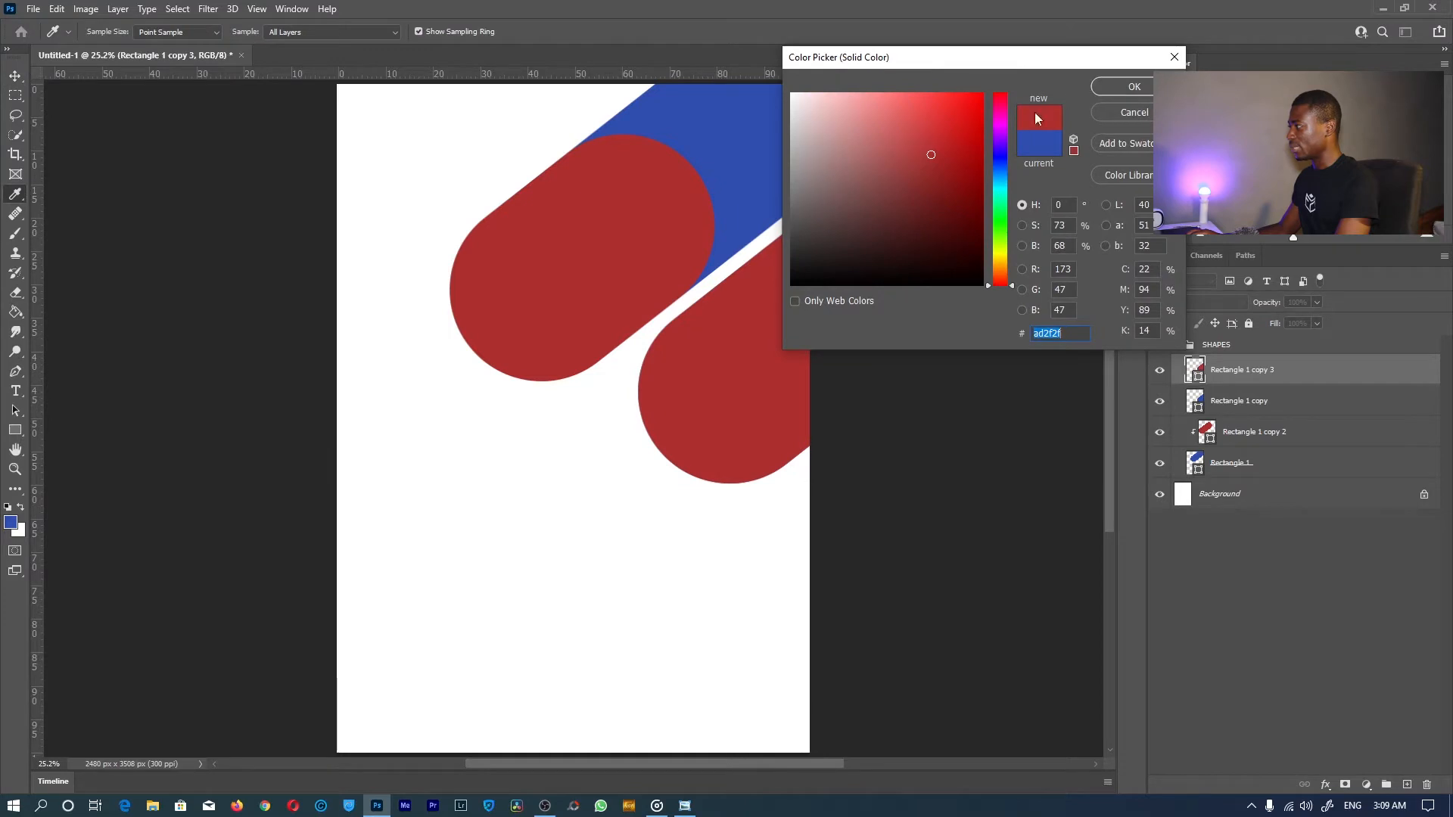
pyautogui.click(1095, 90)
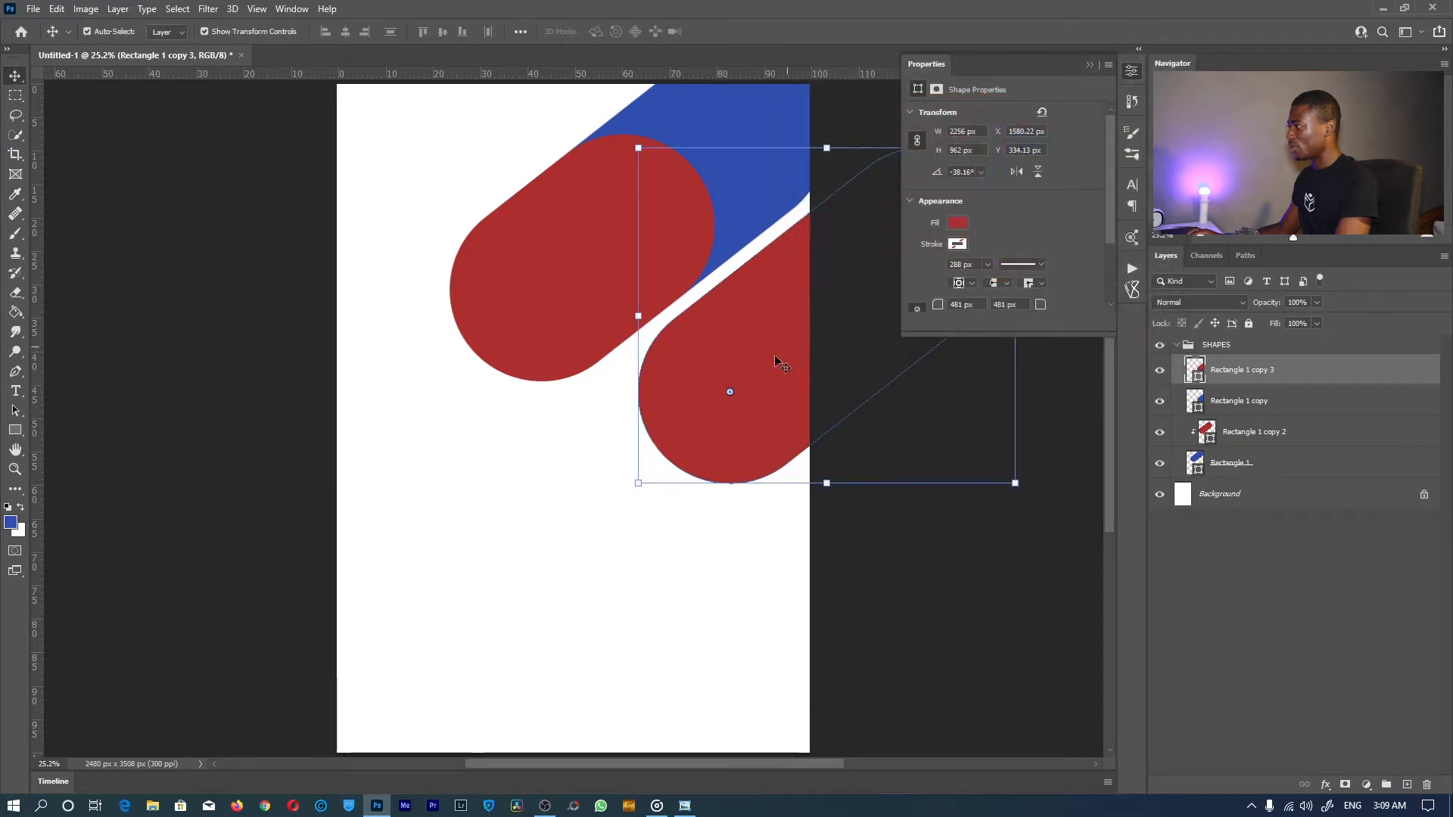
# Slide the new red bar diagonally up-right to about X 1856 px, Y 117 px, aligned with the lower blue bar's edge.
pyautogui.moveTo(721, 451); pyautogui.dragTo(924, 430)
pyautogui.press('z')
pyautogui.press('space')
pyautogui.moveTo(577, 197); pyautogui.dragTo(454, 396)
pyautogui.press('v')
pyautogui.moveTo(588, 416); pyautogui.dragTo(580, 411)
pyautogui.press('z')
pyautogui.click(456, 32)
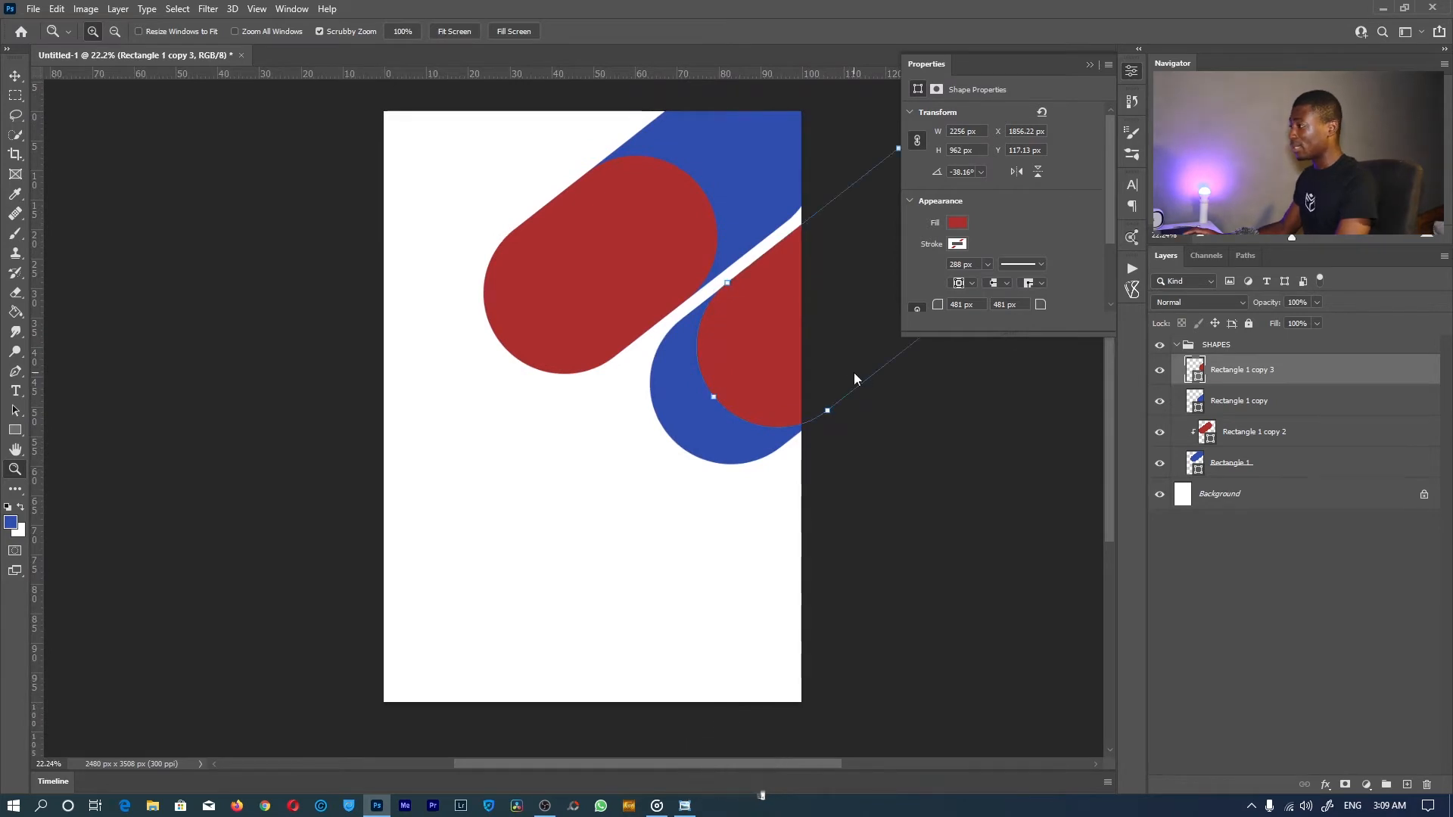
# Save the document to the Desktop as a Photoshop file named Food Design.
pyautogui.hotkey('ctrl', 's')
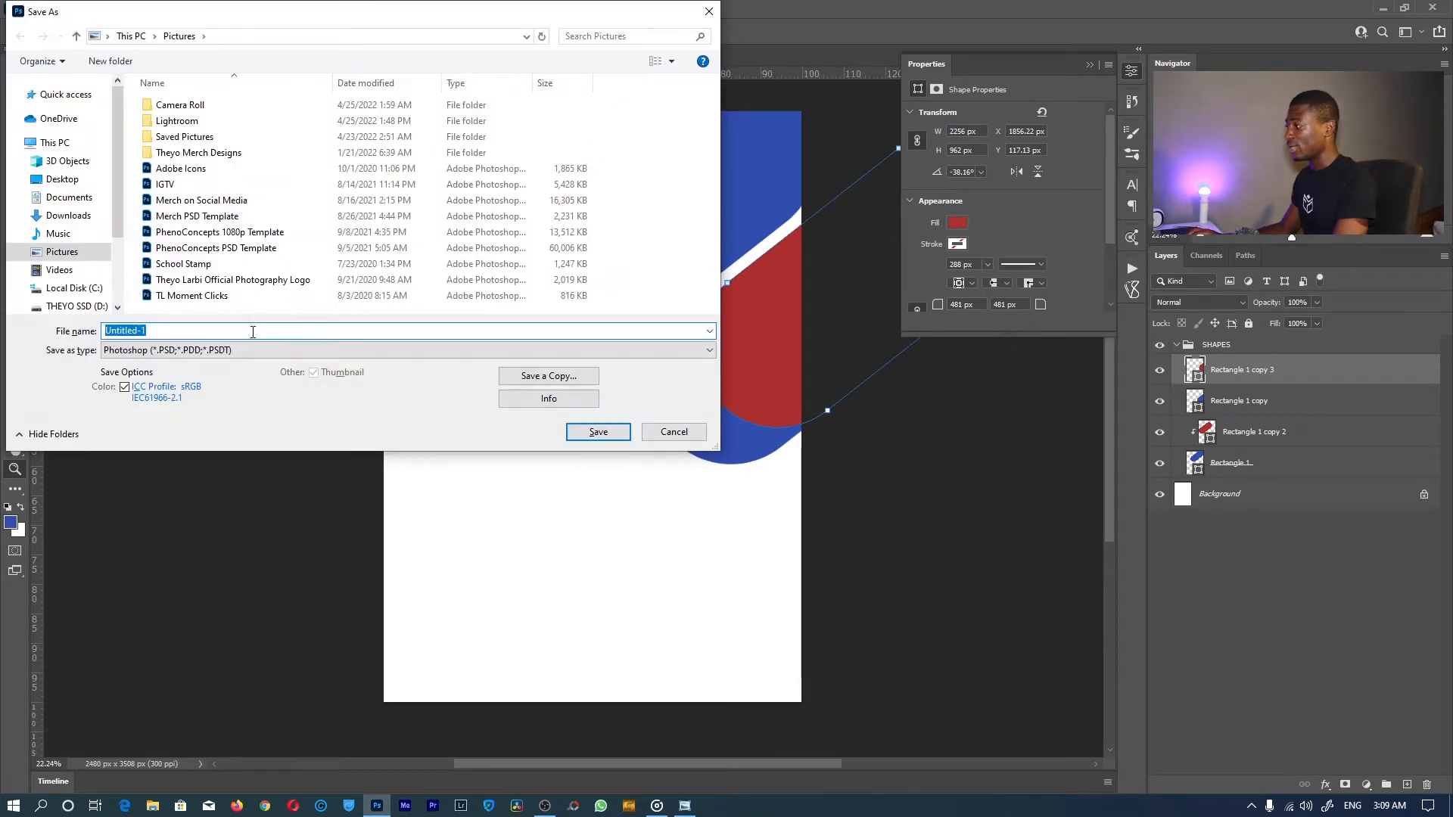
pyautogui.write('Food Design')
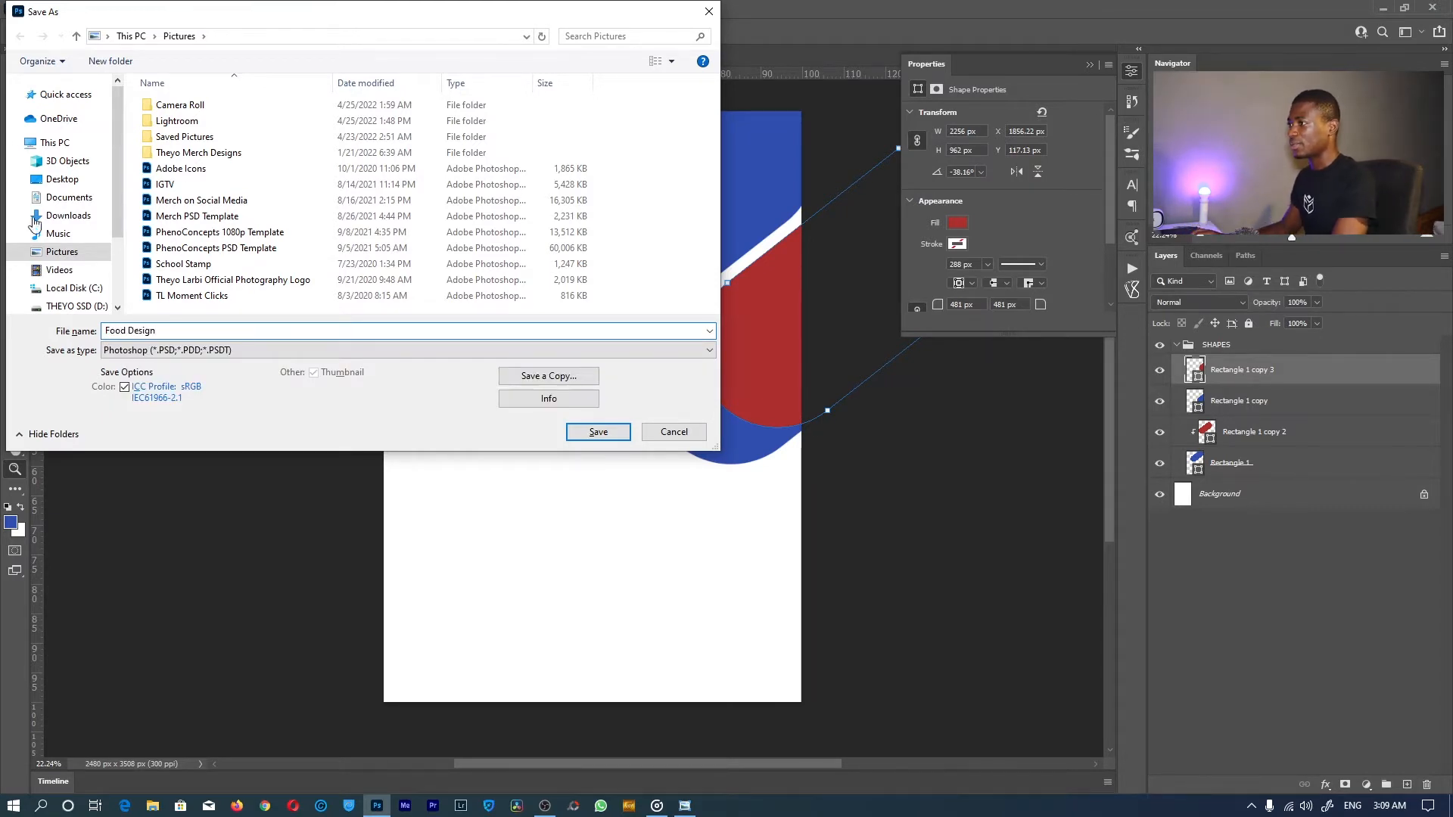
pyautogui.click(62, 180)
pyautogui.click(598, 432)
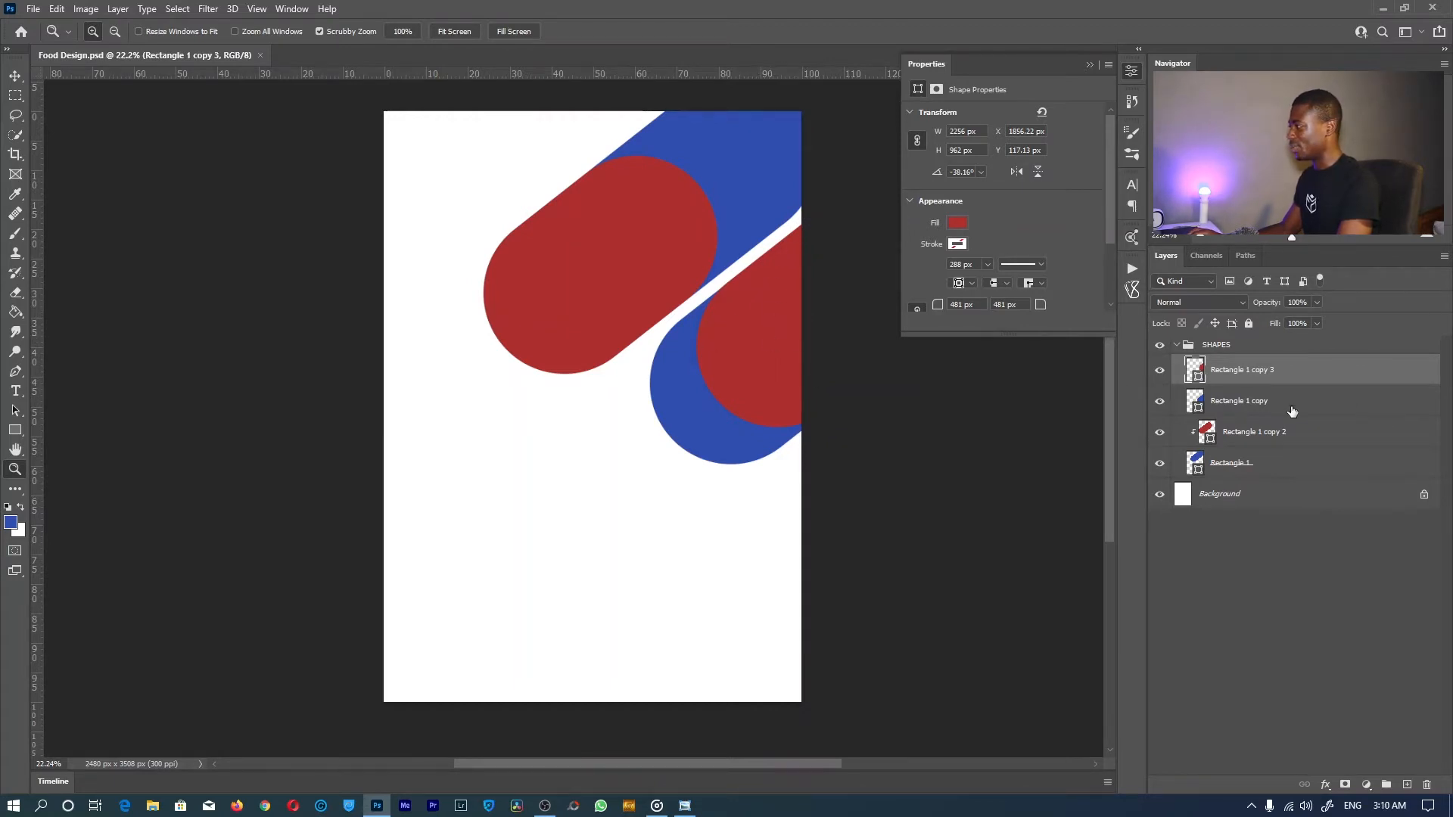
# Slide the lower blue and red bars together diagonally down-left along their tilt to about X 1352 px, Y 324 px.
pyautogui.keyDown('shift'); pyautogui.click(1272, 408); pyautogui.keyUp('shift')
pyautogui.press('v')
pyautogui.moveTo(792, 303); pyautogui.dragTo(746, 338)
pyautogui.click(1255, 585)
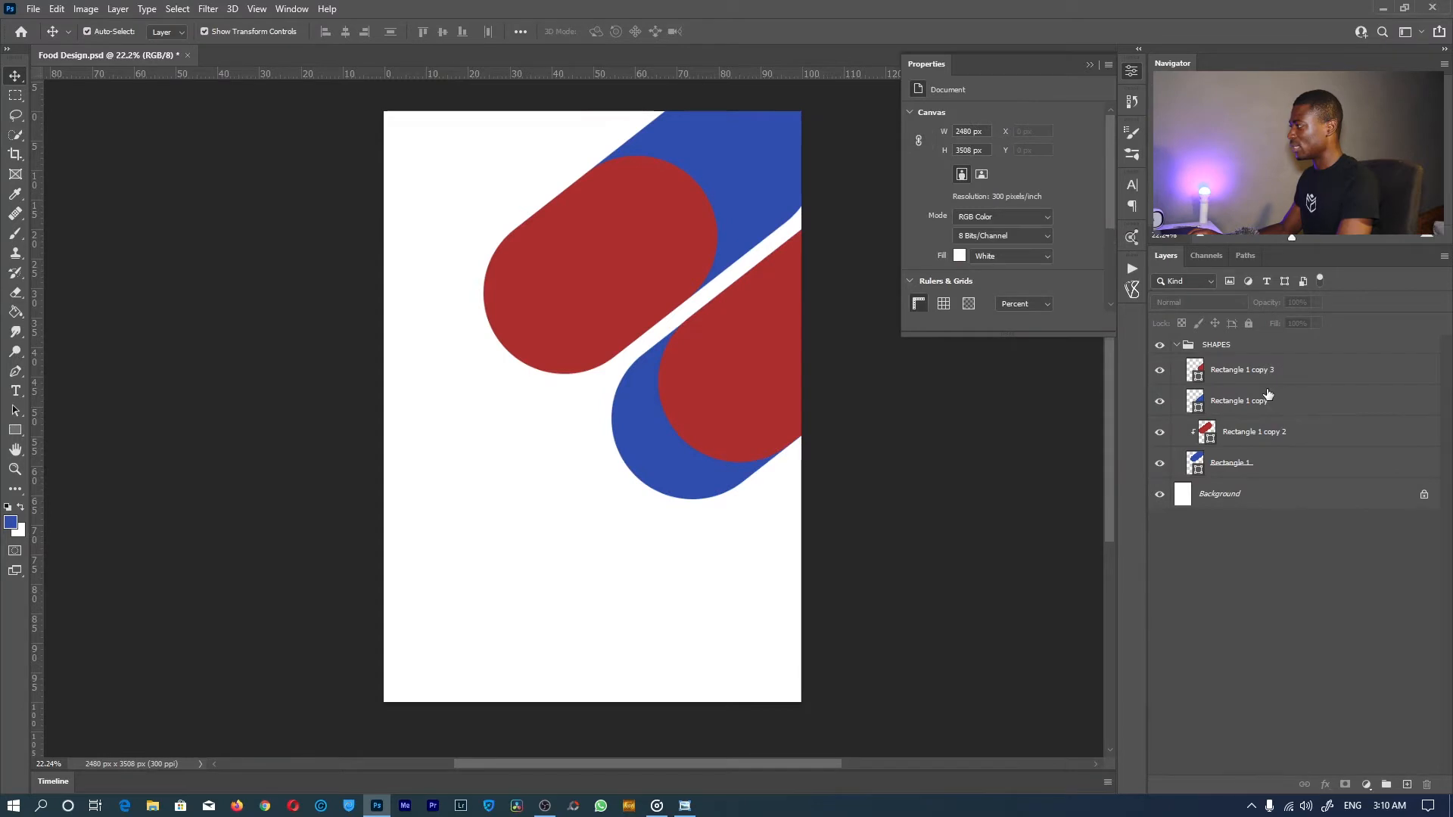
# Group the Rectangle 1 copy 3 and Rectangle 1 copy layers and name the group 2ND.
pyautogui.click(1262, 396)
pyautogui.keyDown('ctrl'); pyautogui.click(1260, 373); pyautogui.keyUp('ctrl')
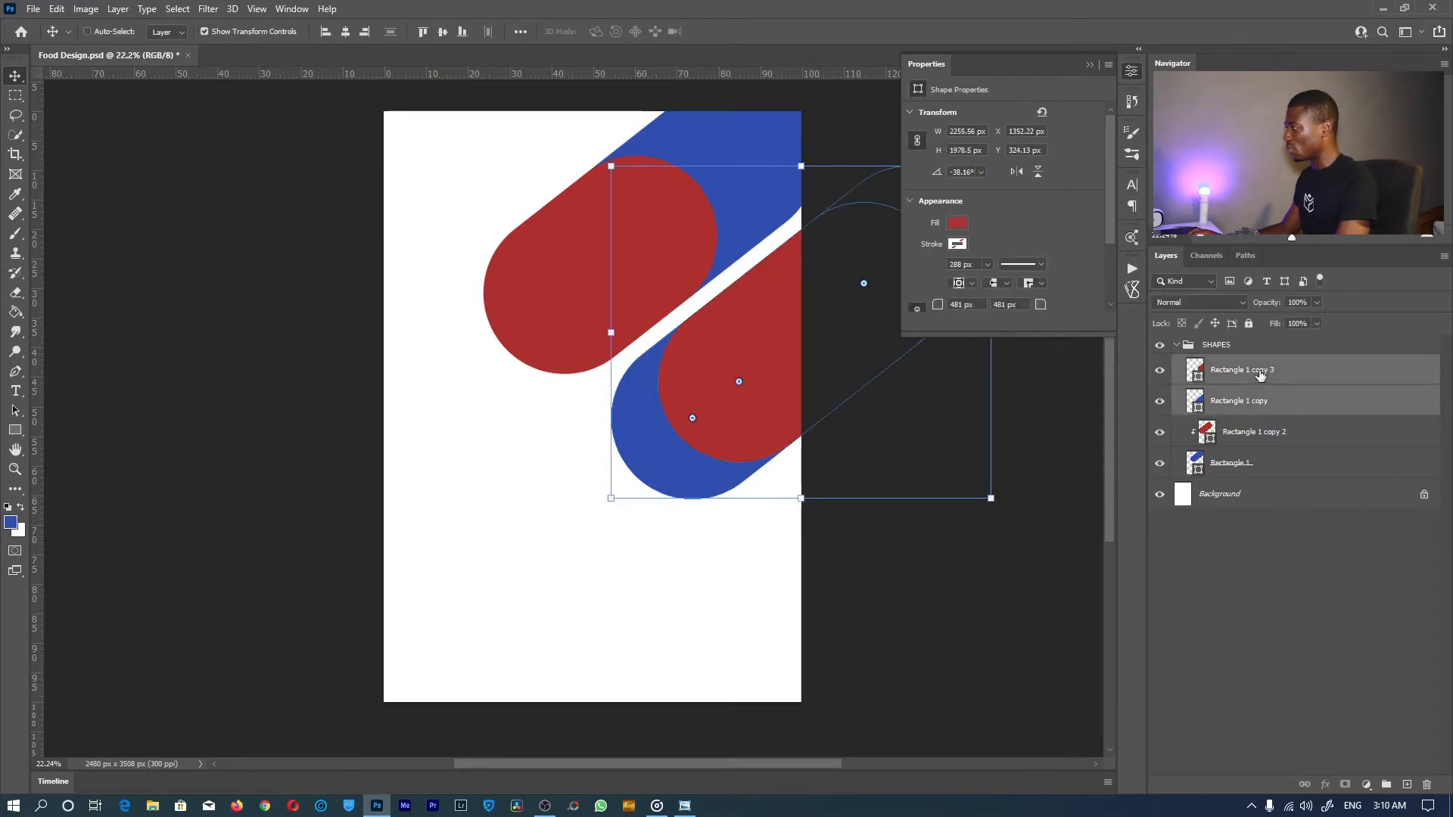
pyautogui.hotkey('ctrl', 'g')
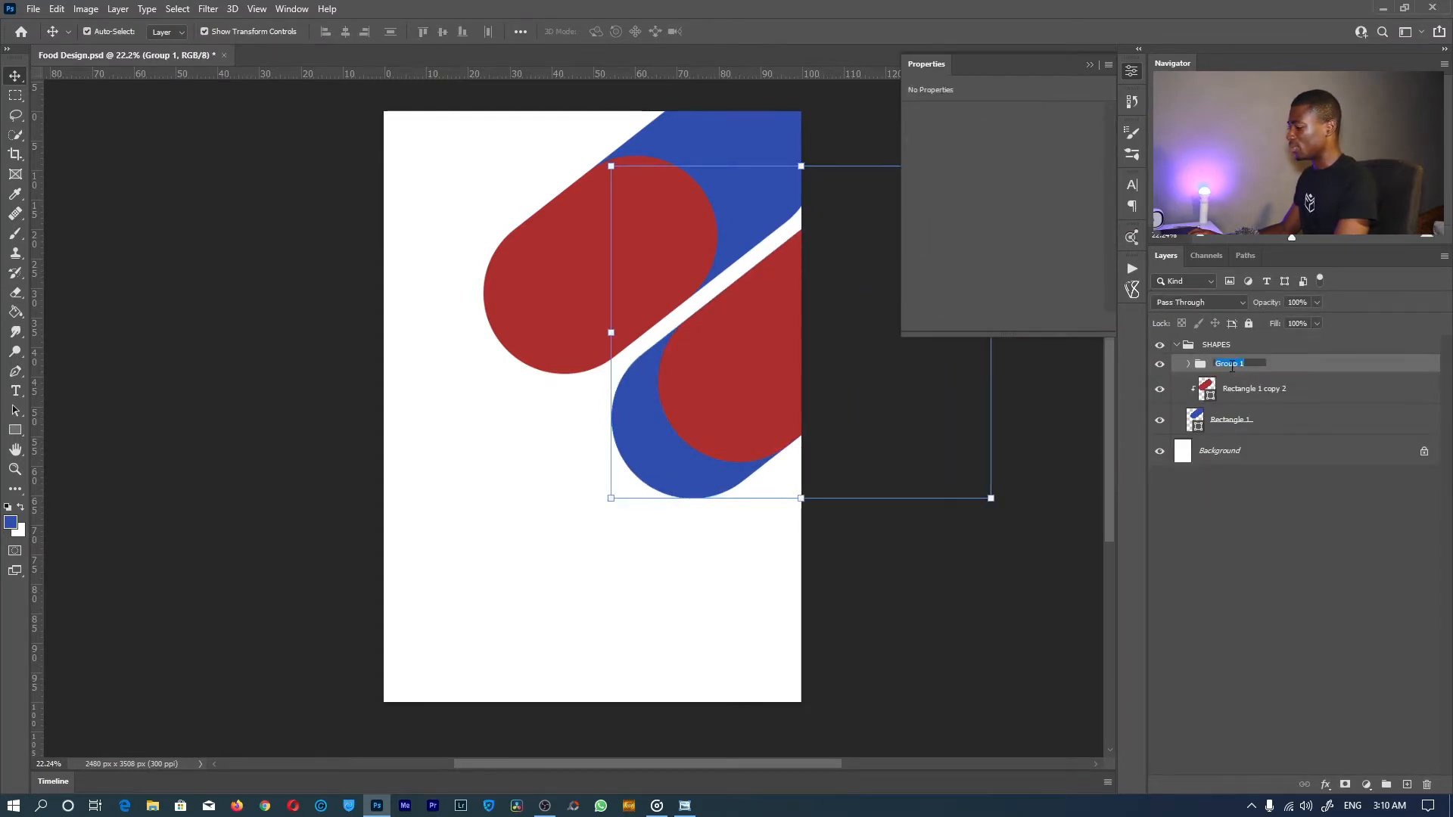
pyautogui.write('2ND')
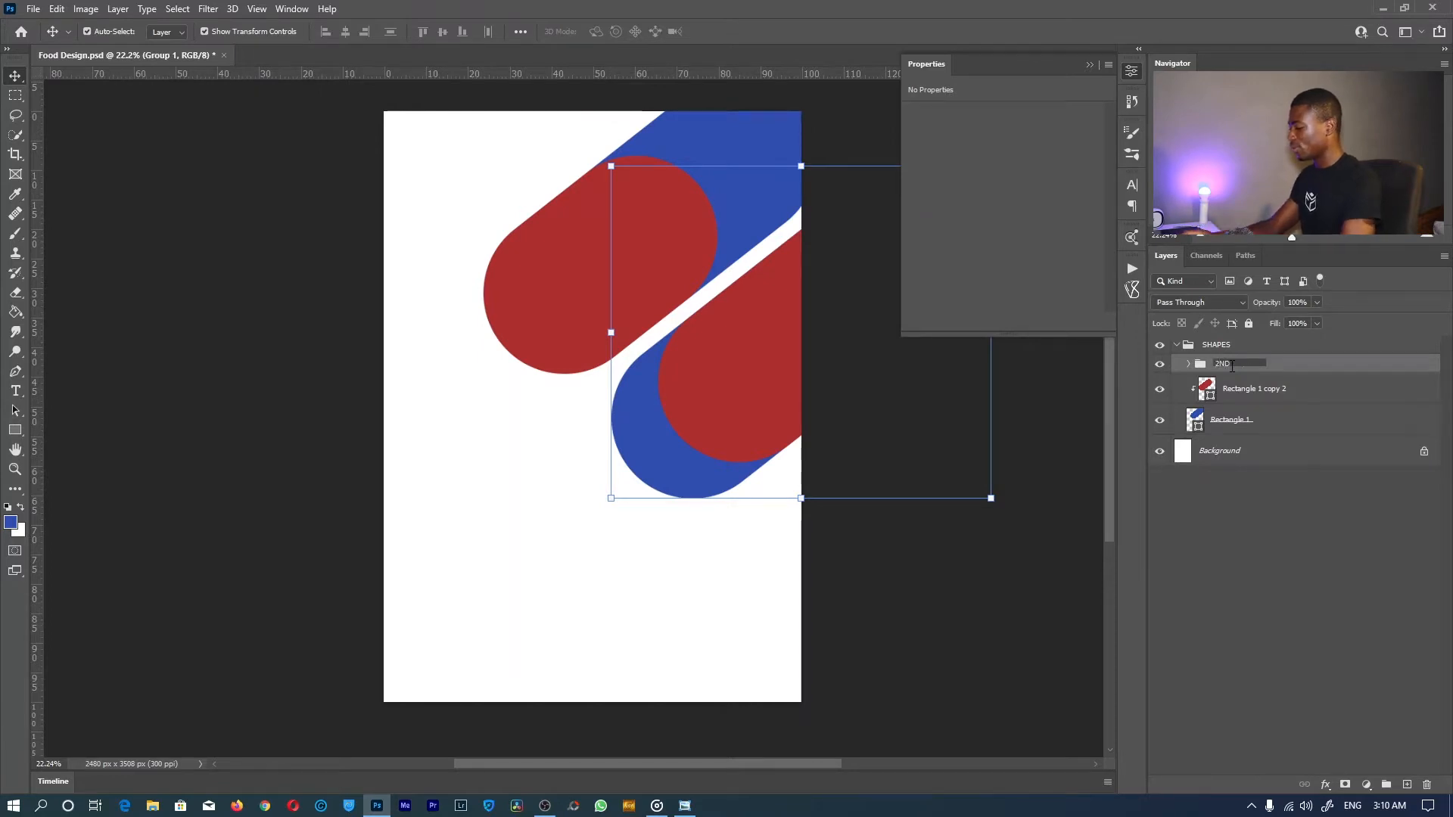
pyautogui.press('Return')
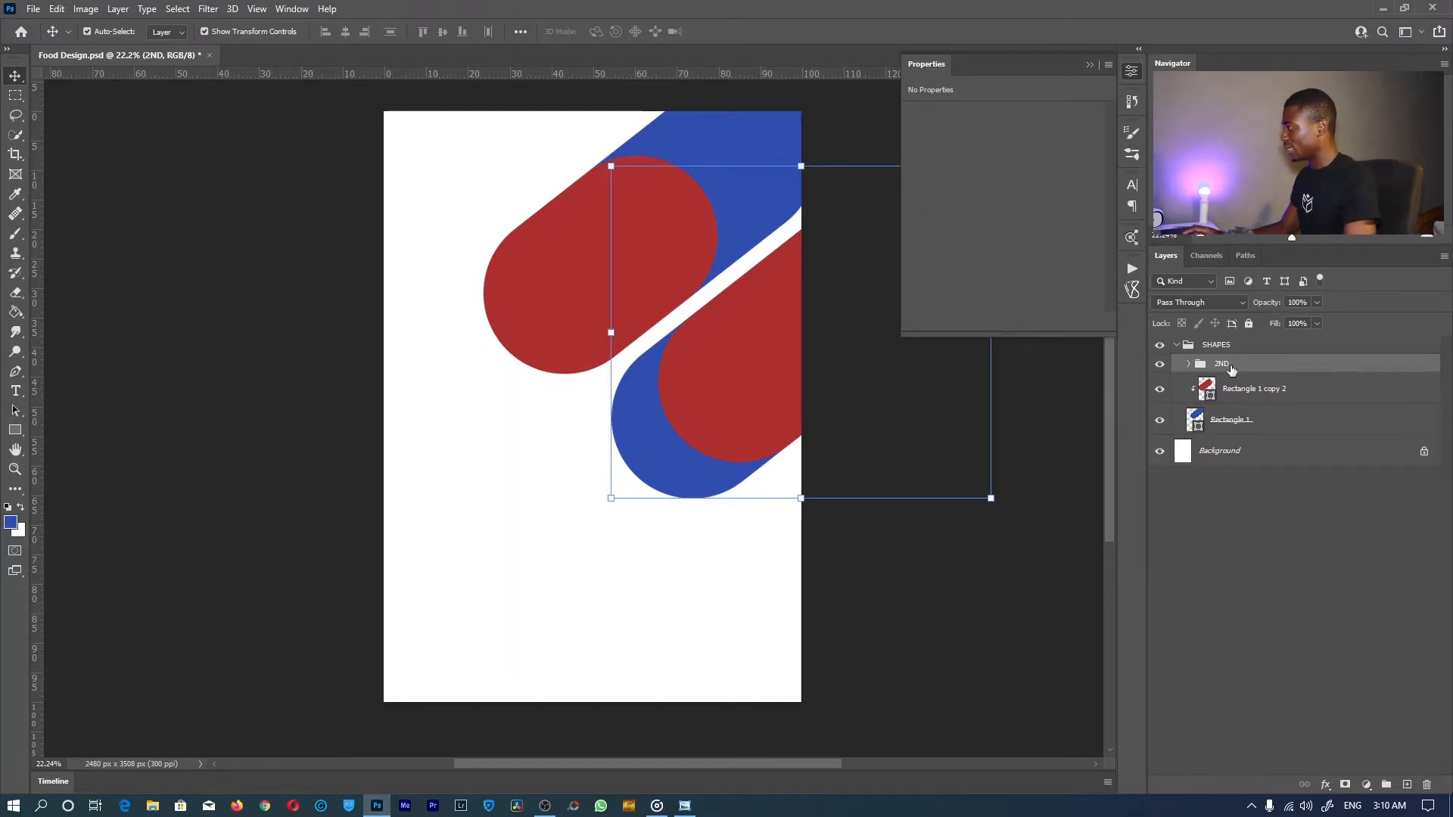
# Group the Rectangle 1 copy 2 and Rectangle 1 layers and name the group 1ST.
pyautogui.click(1245, 396)
pyautogui.keyDown('shift'); pyautogui.click(1232, 420); pyautogui.keyUp('shift')
pyautogui.hotkey('ctrl', 'g')
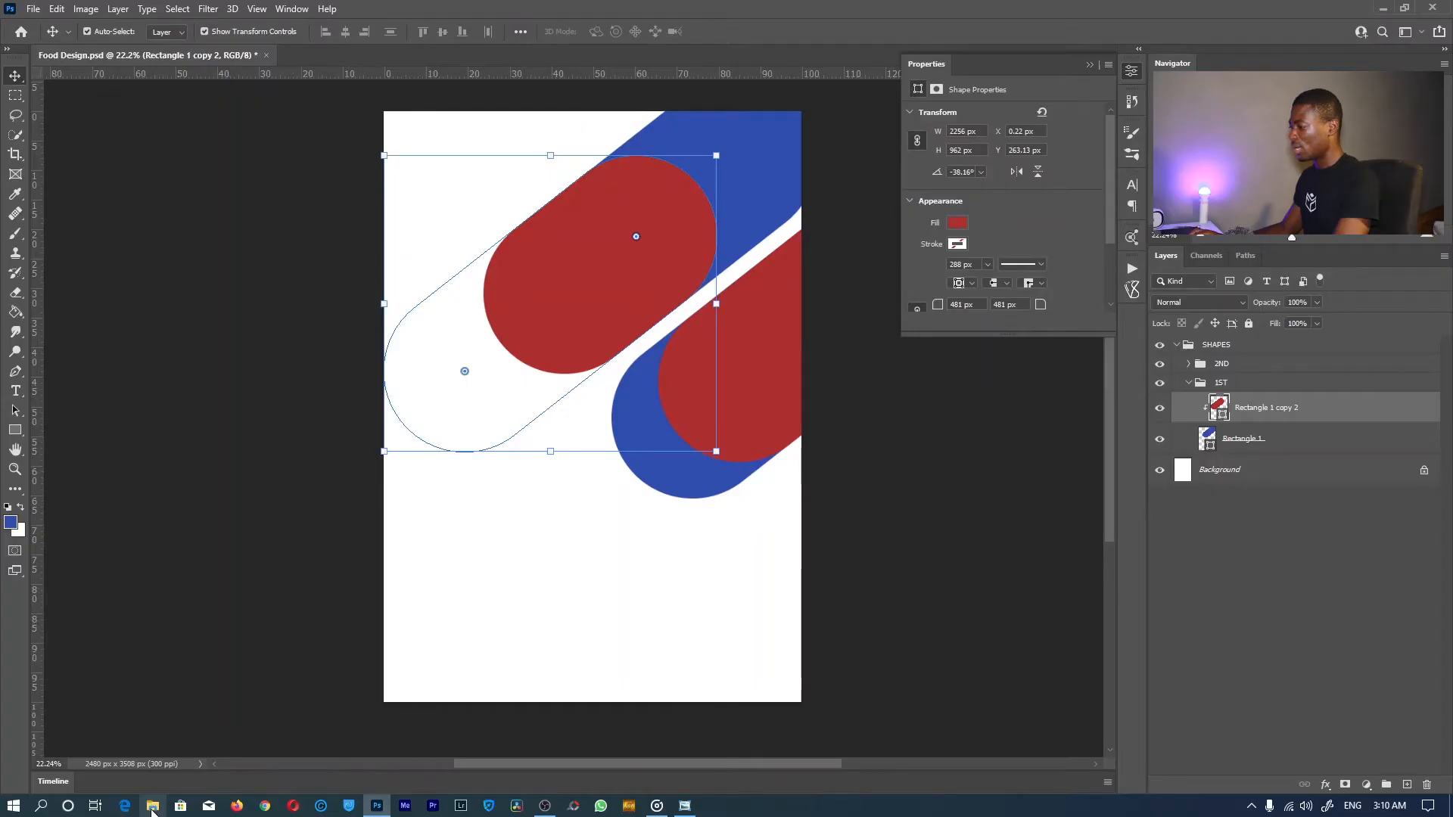
# Place the 4973 breakfast photo from File Explorer into the 1ST group above Rectangle 1 copy 2.
pyautogui.press('super+e')
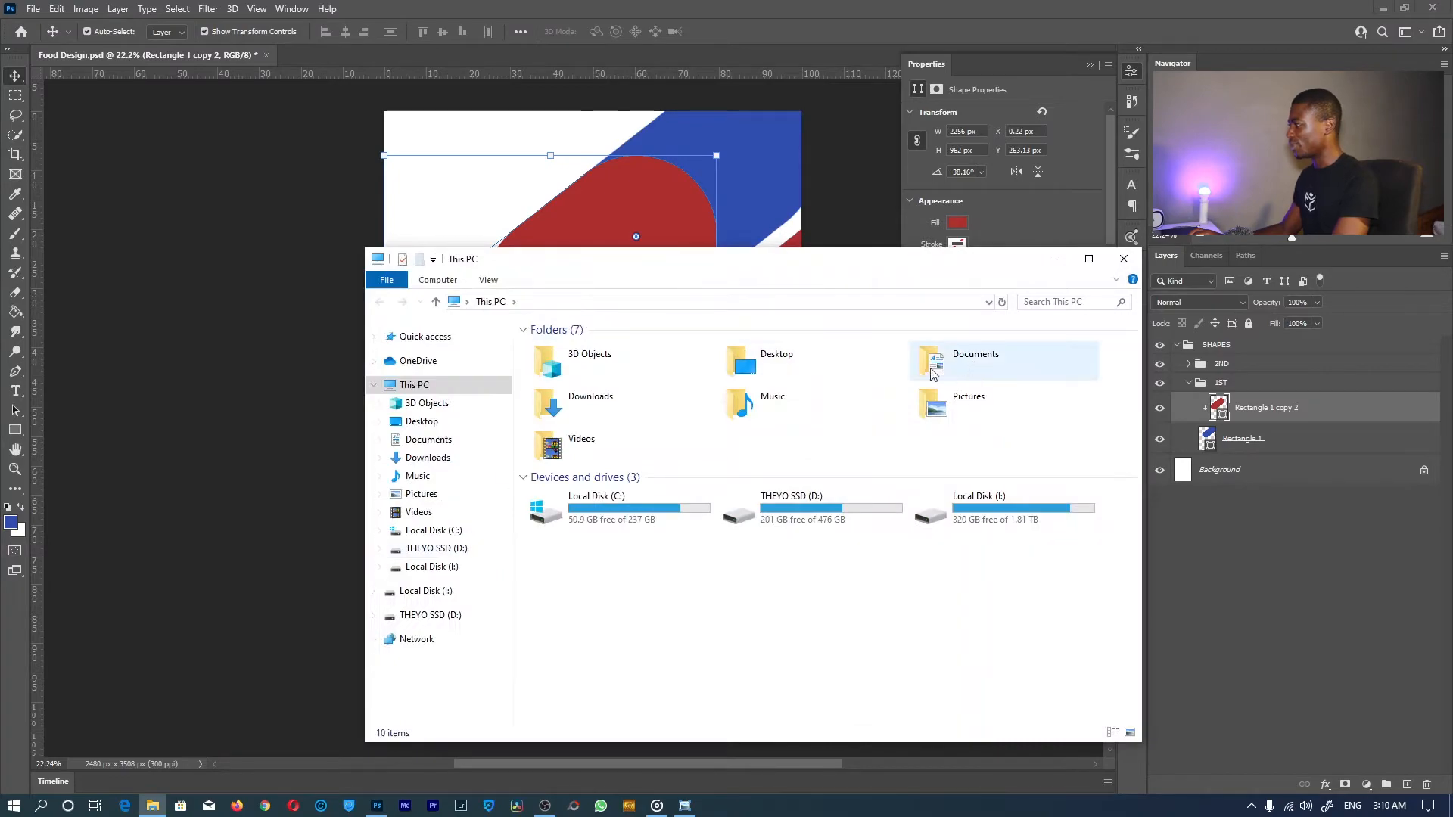
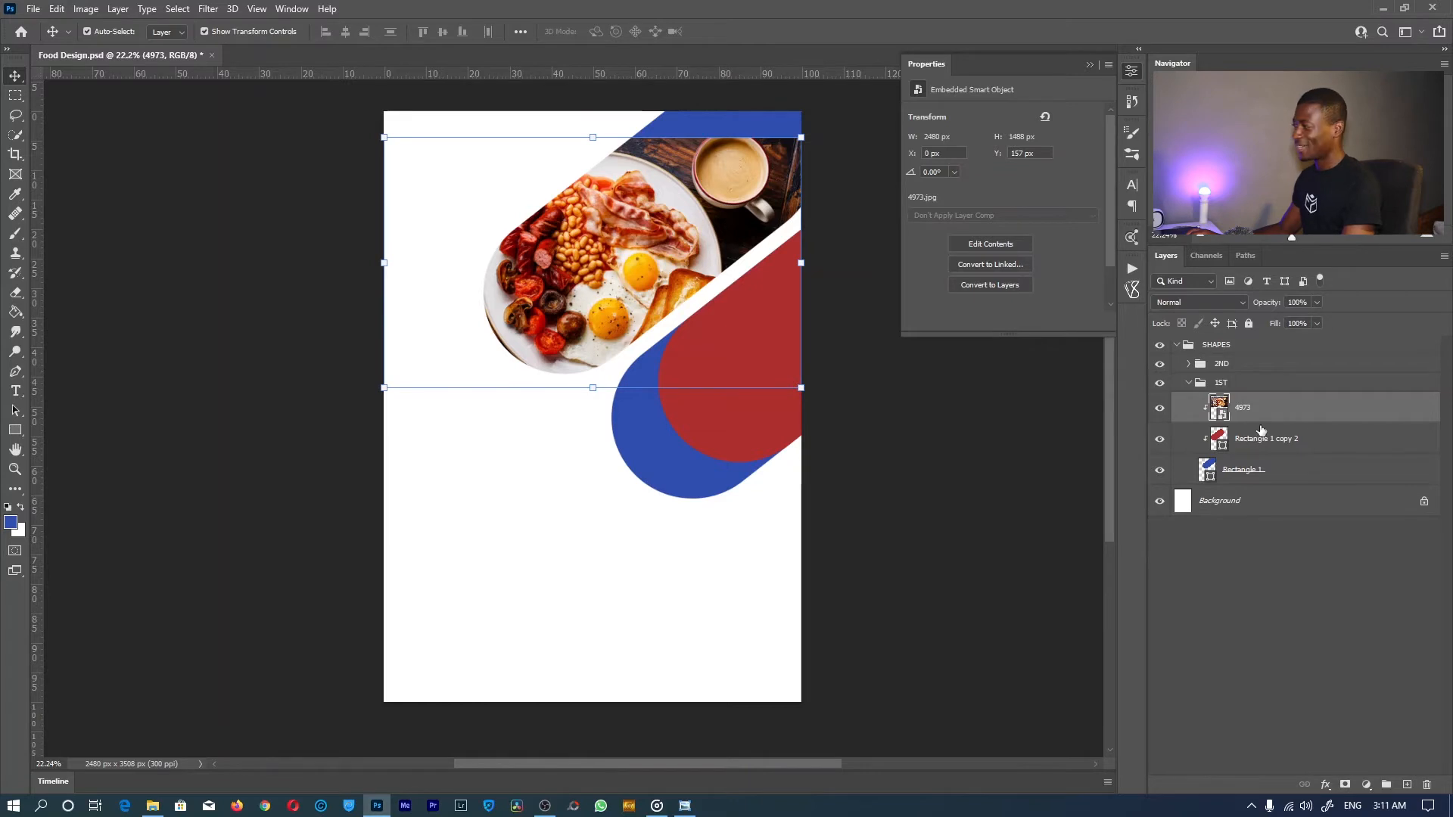
pyautogui.click(1250, 468)
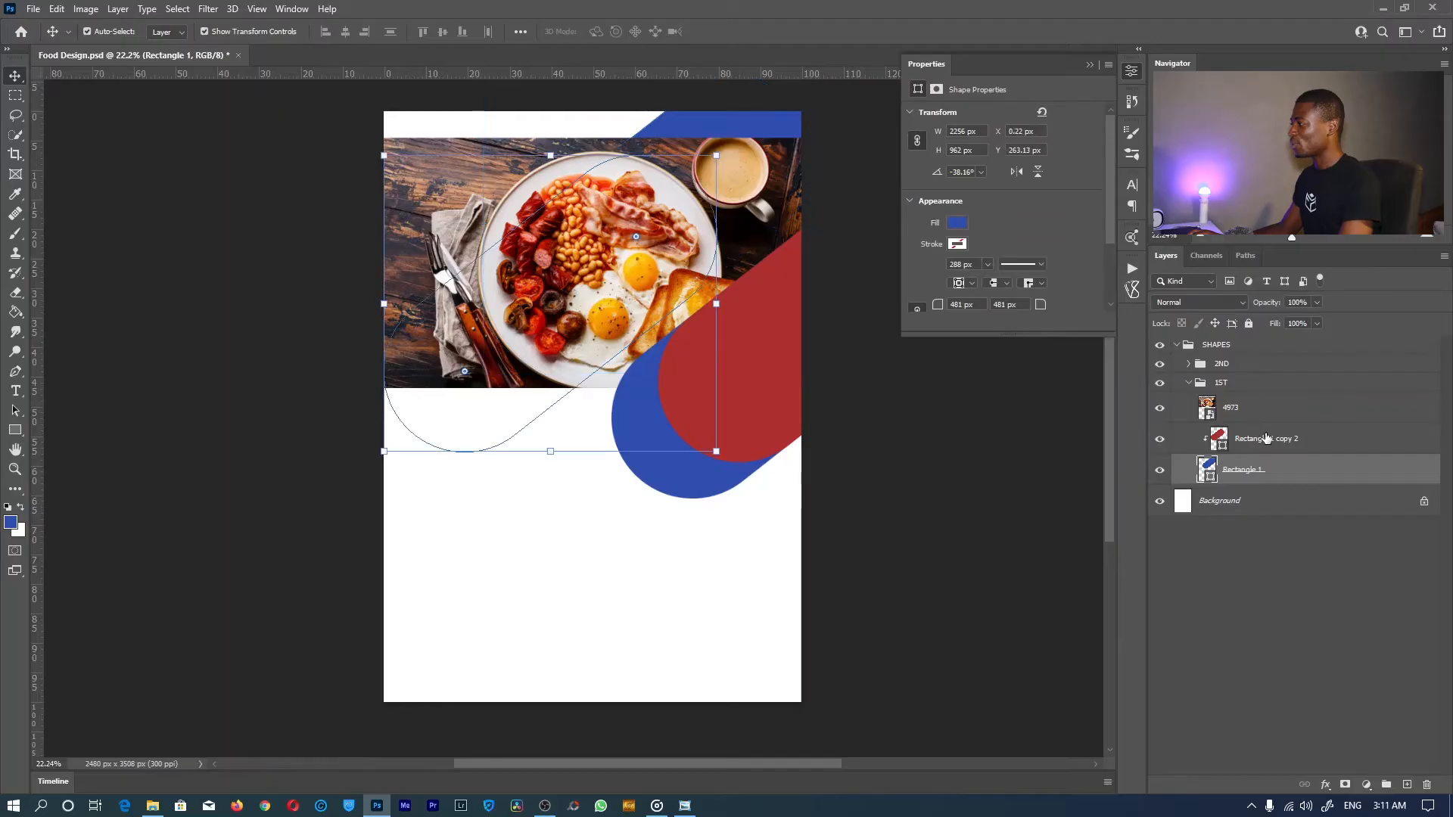
pyautogui.click(1257, 438)
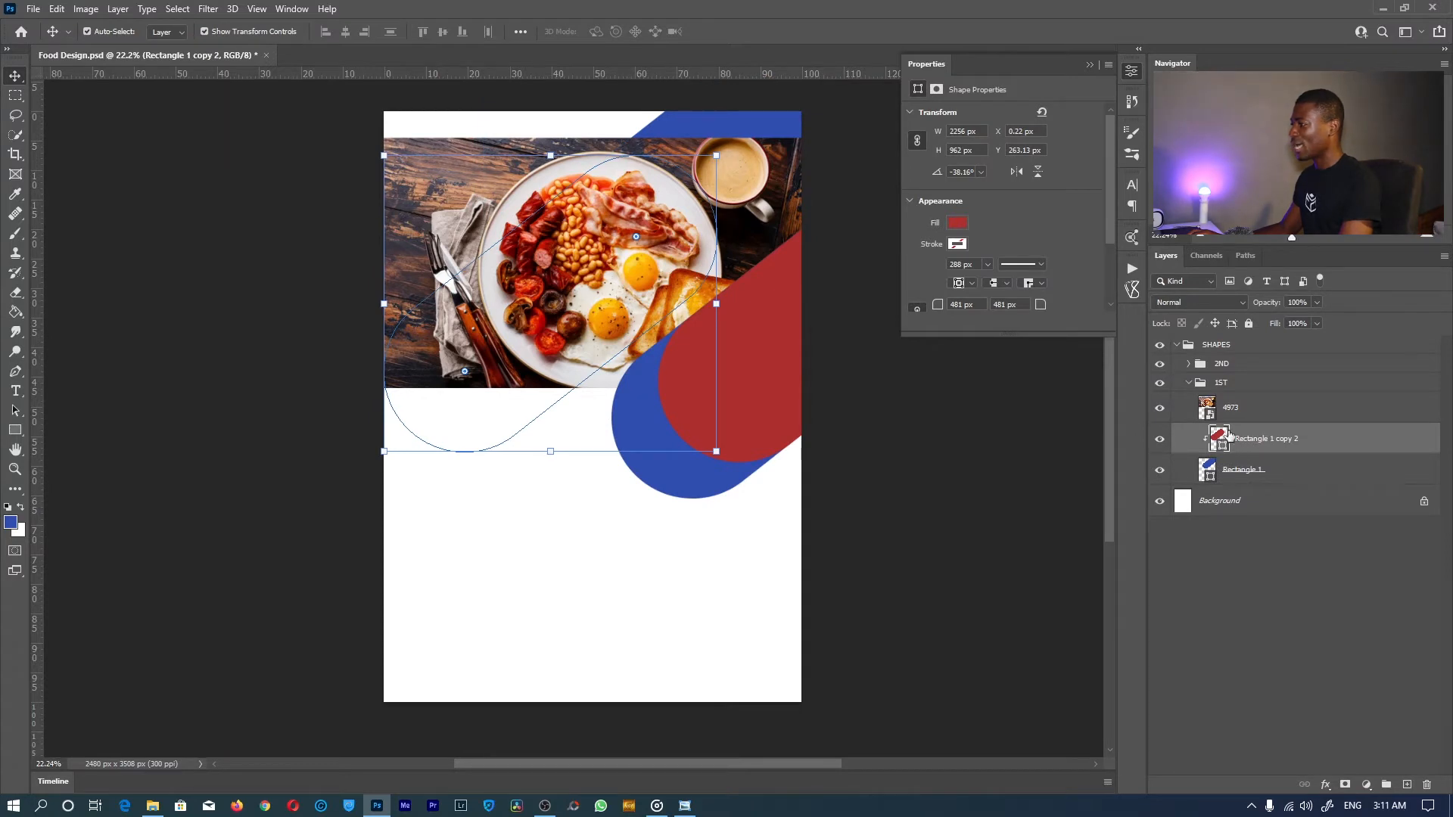
# Mask the 4973 photo to the outline of Rectangle 1 copy 2 and clip it to the Rectangle 1 bar.
pyautogui.press('z')
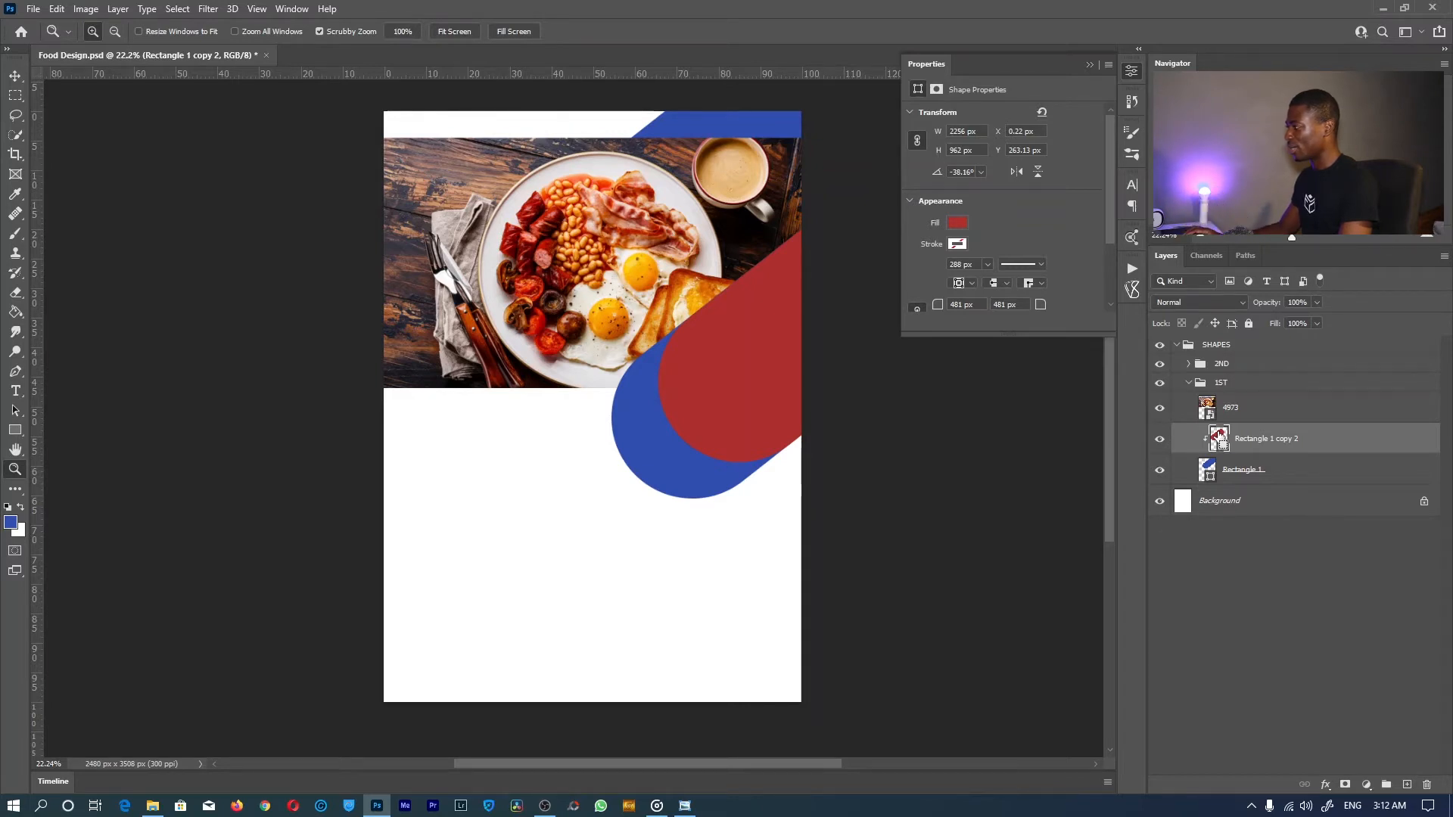
pyautogui.keyDown('ctrl'); pyautogui.click(1220, 437); pyautogui.keyUp('ctrl')
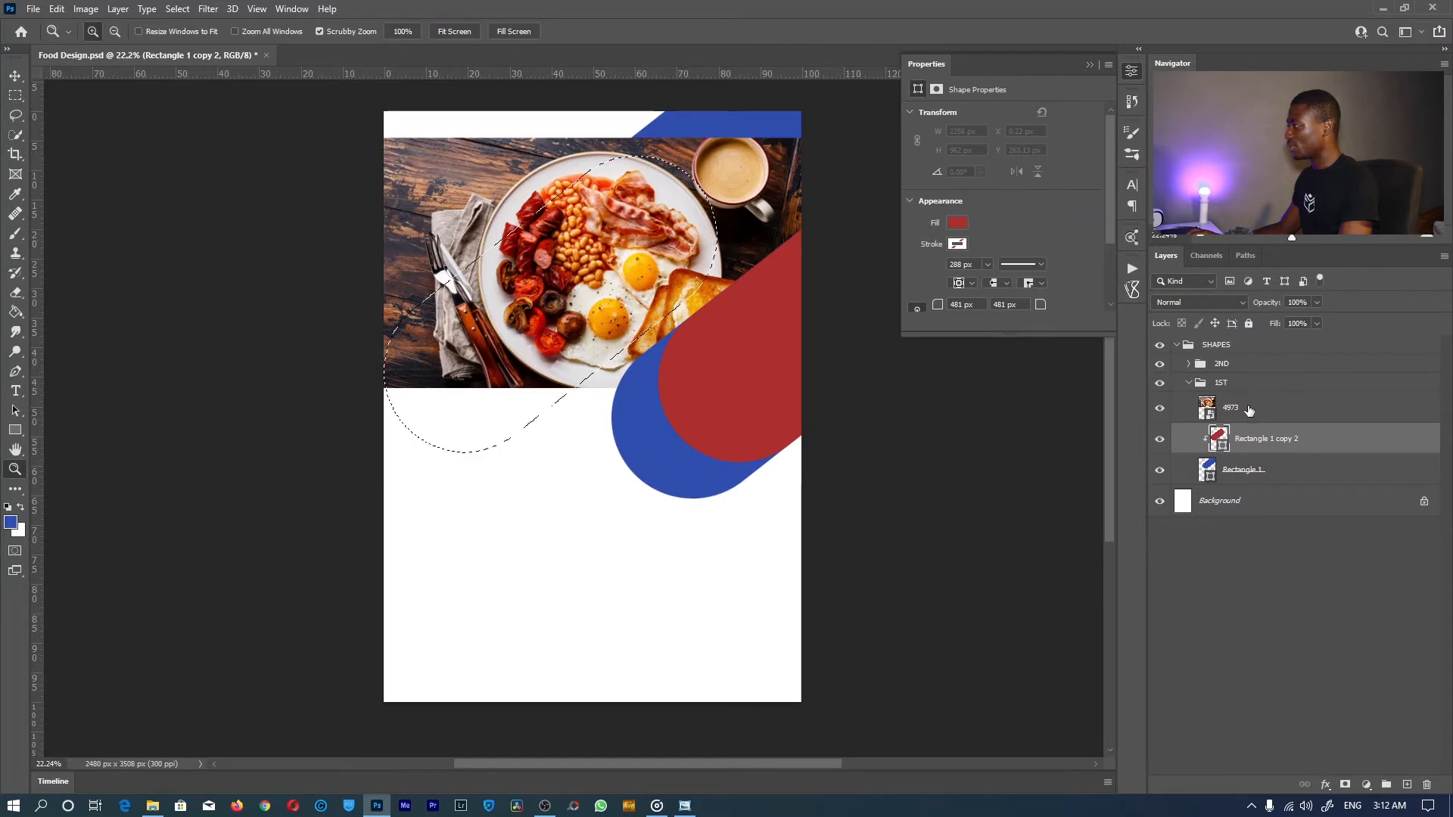
pyautogui.click(1221, 410)
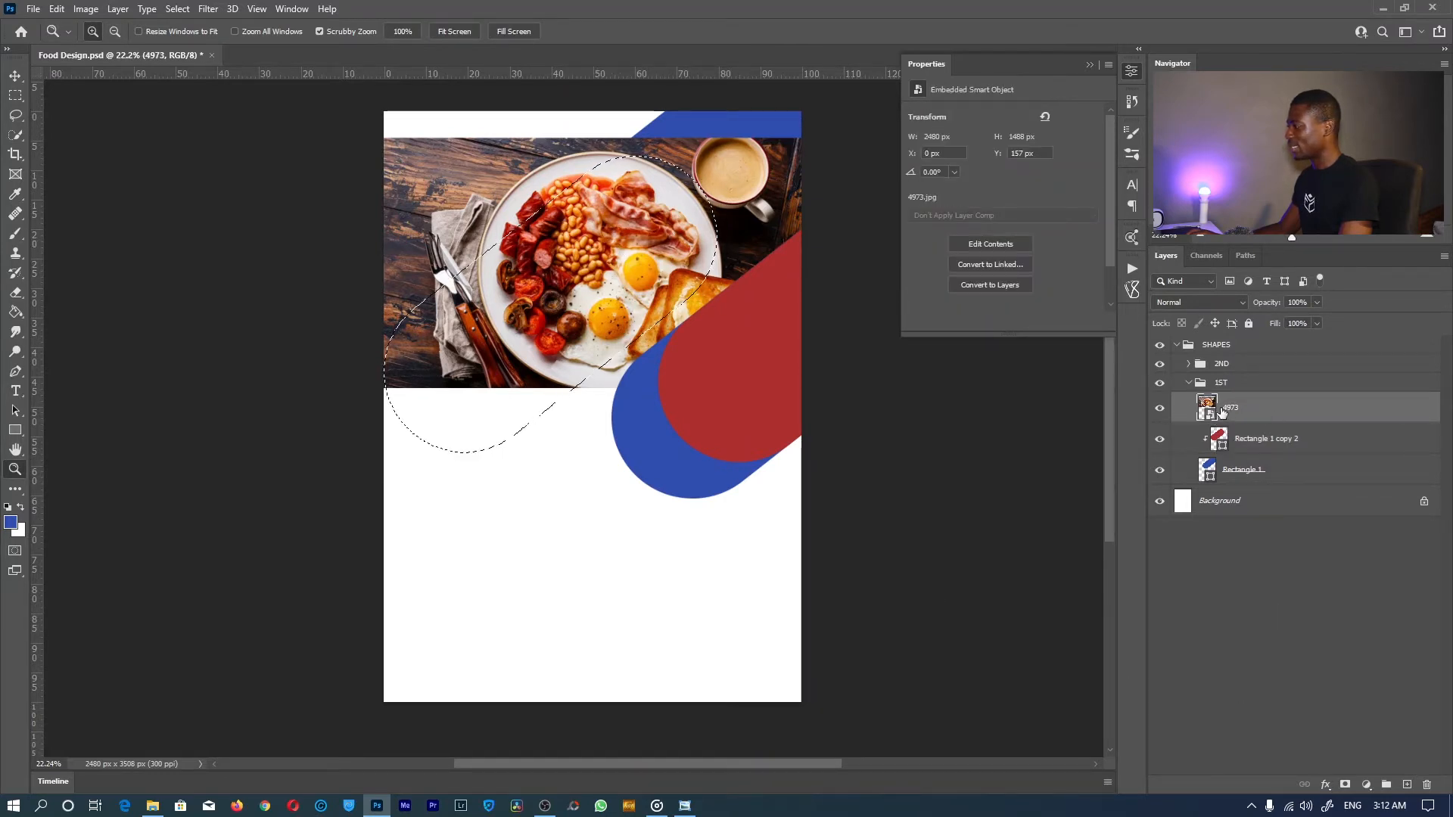
pyautogui.click(1340, 786)
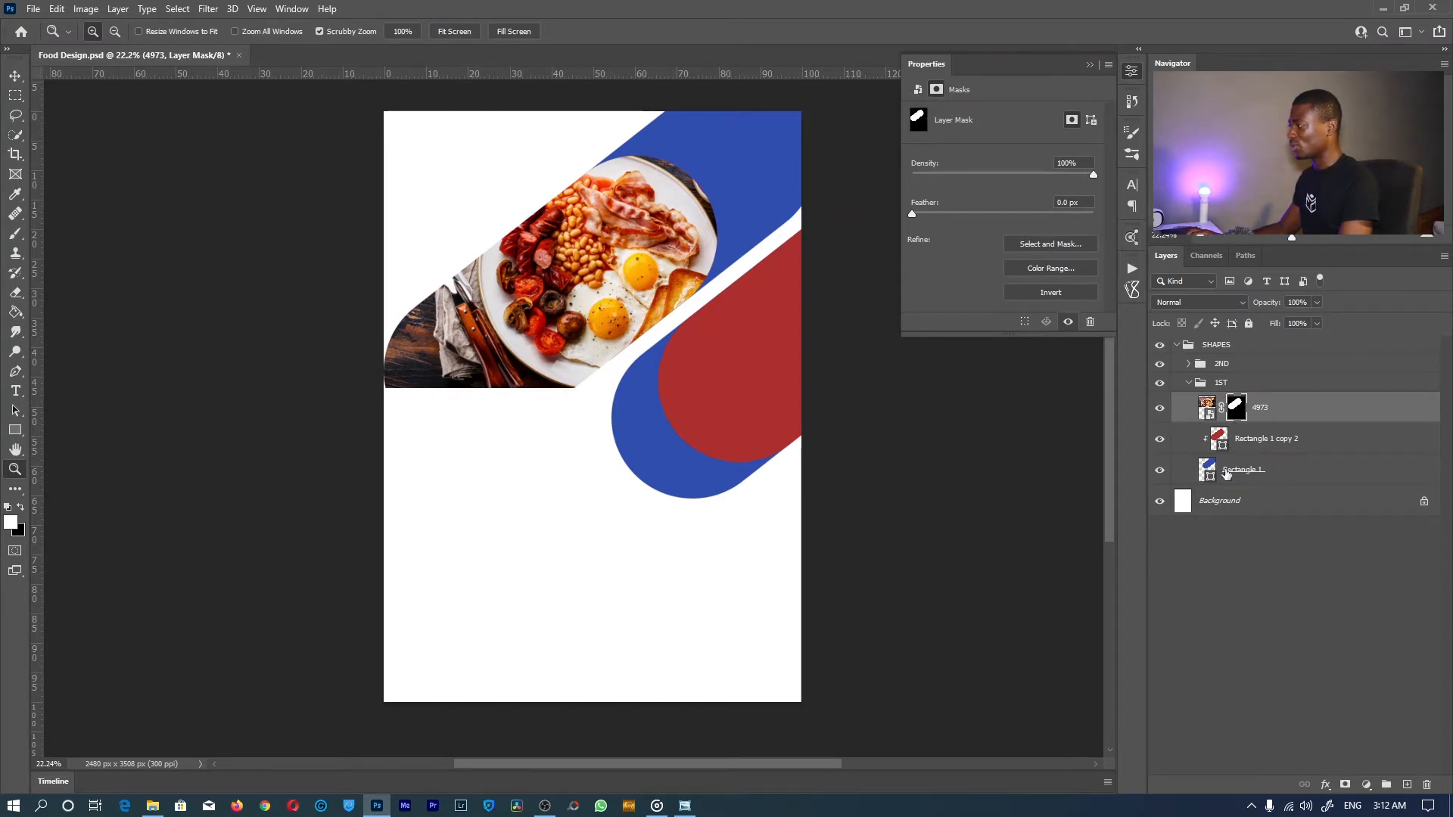
pyautogui.rightClick(1283, 407)
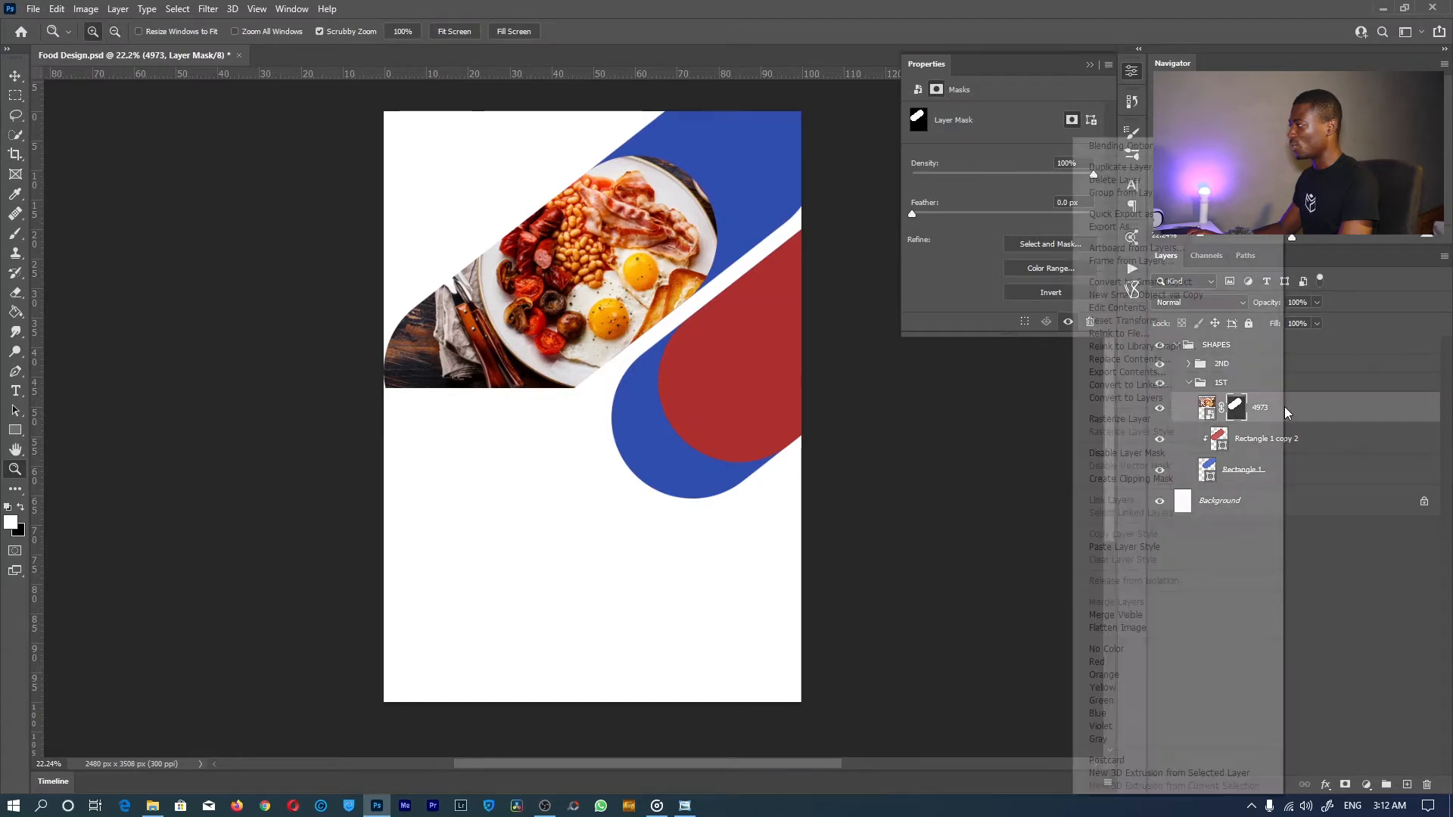
pyautogui.click(1139, 479)
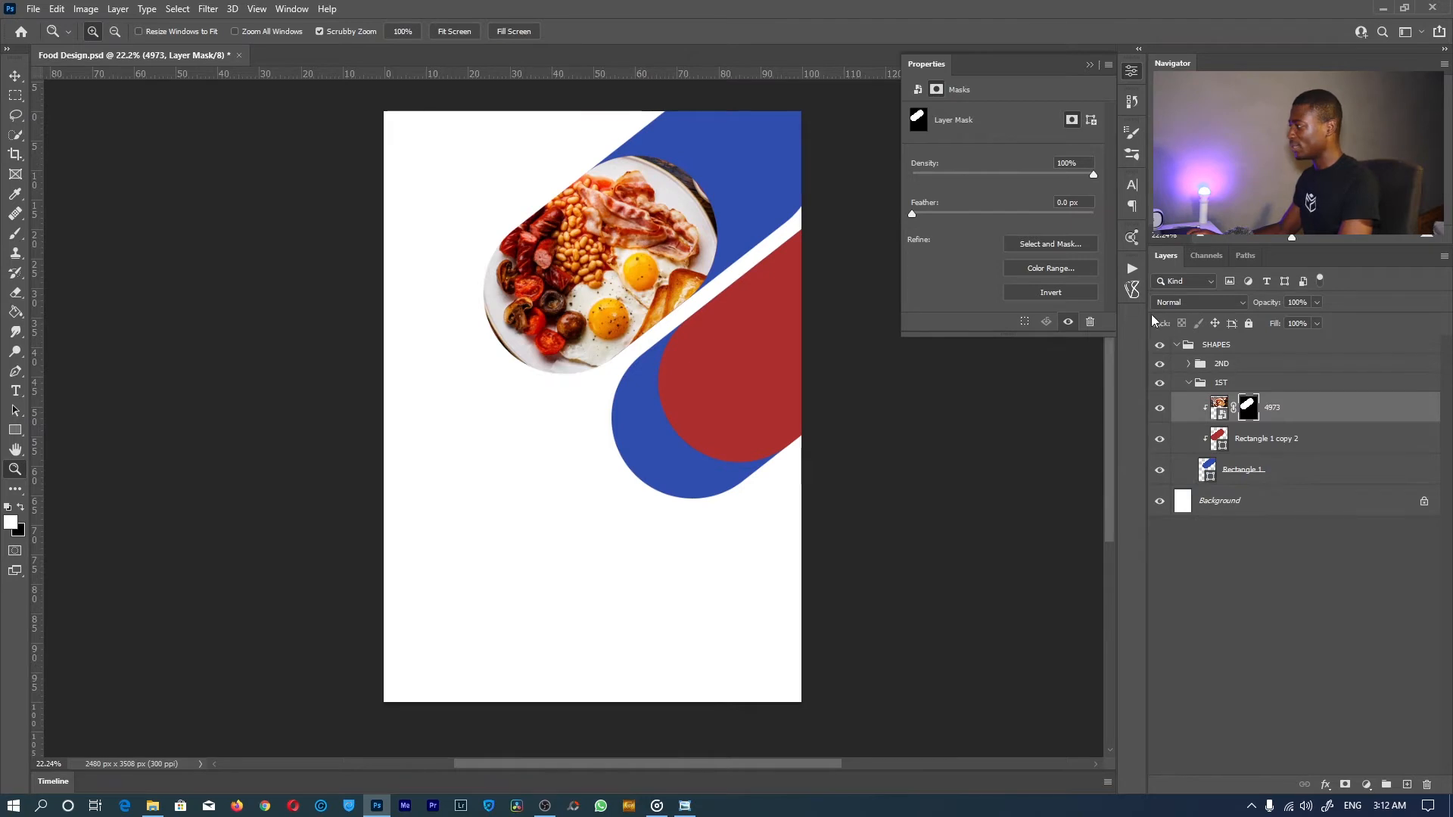
# Unlink the 4973 photo from its mask and scale it to about 2242 × 1346 px at X 231 px, Y 263 px.
pyautogui.press('v')
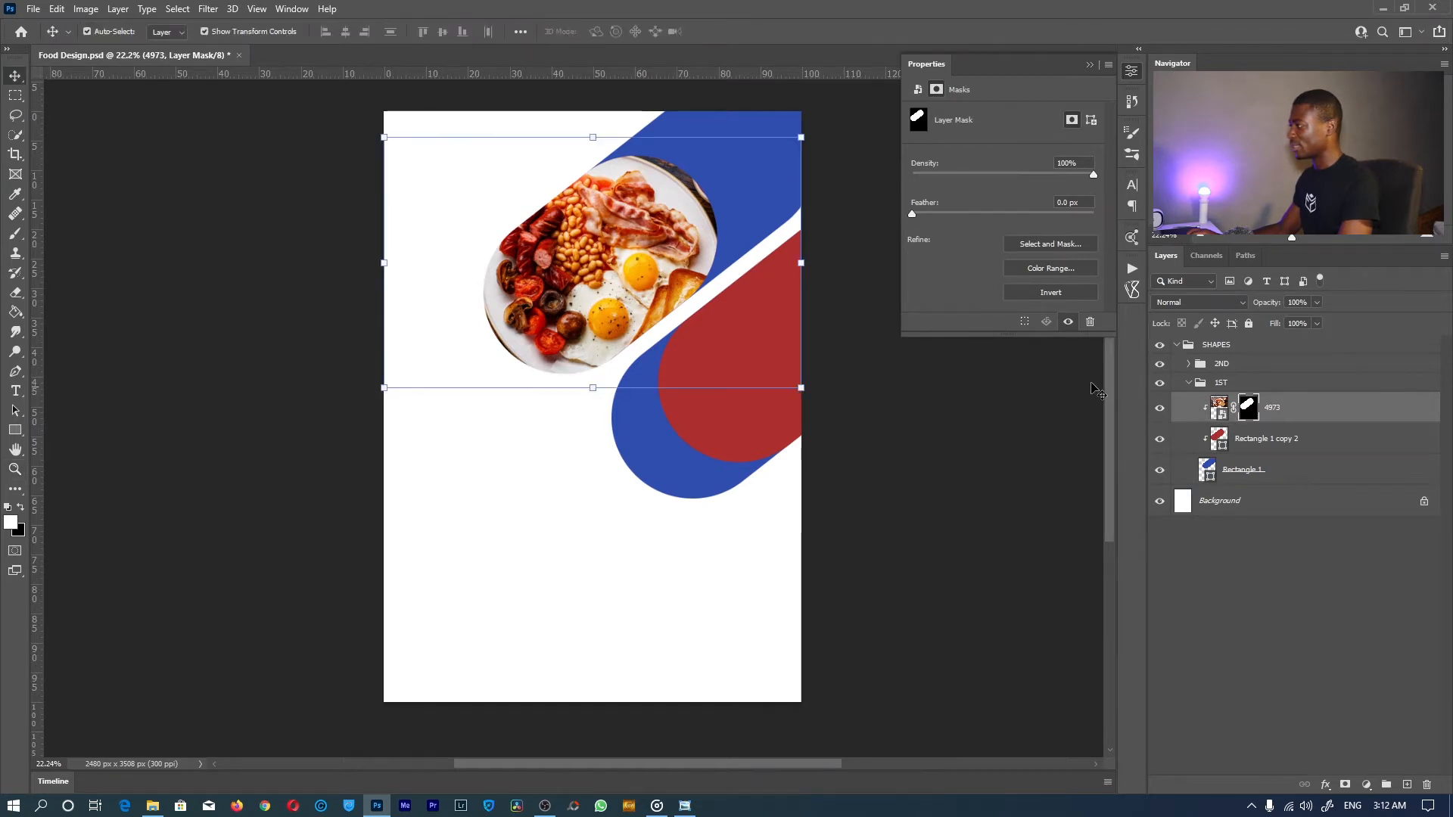
pyautogui.click(1217, 408)
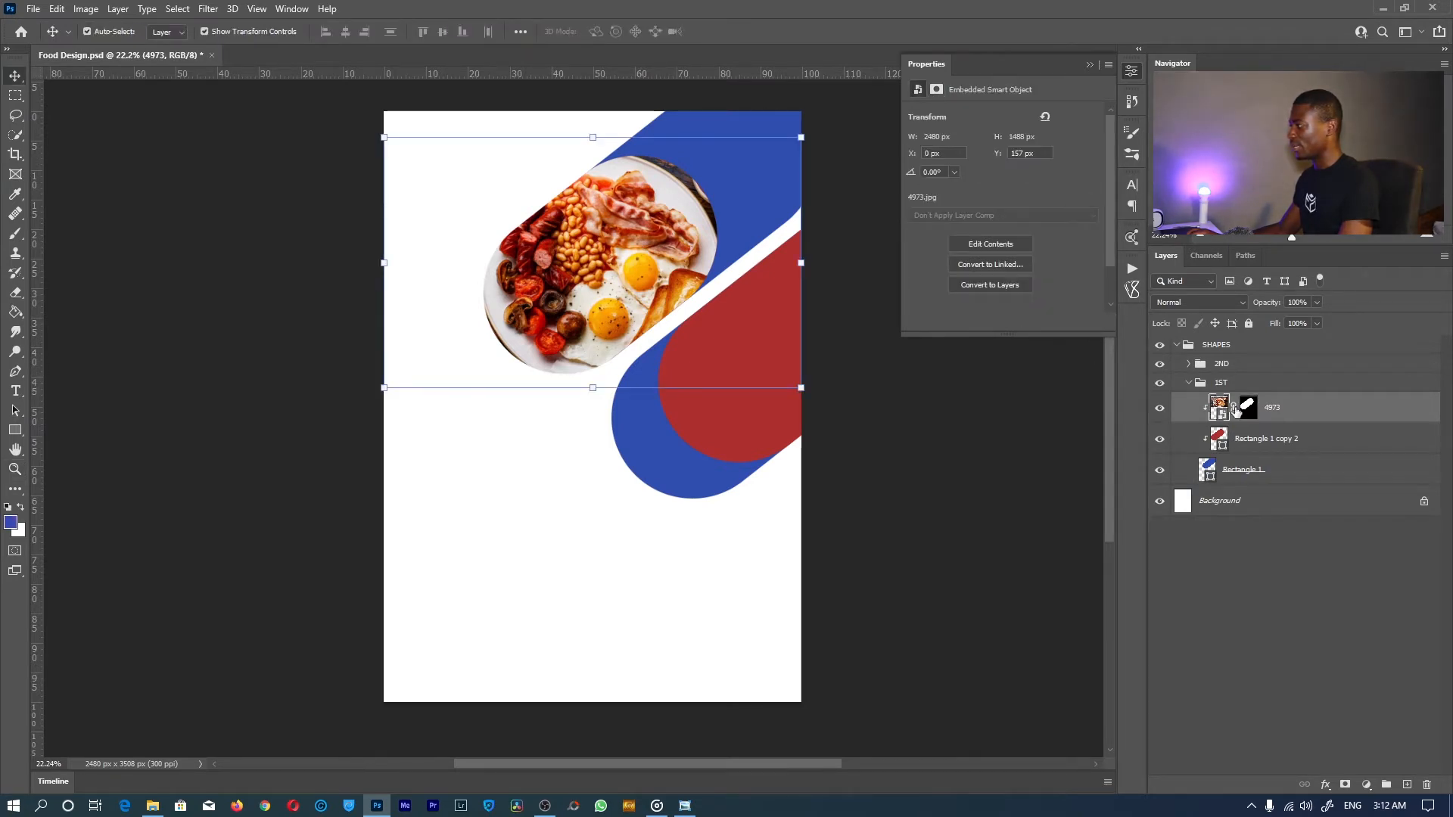
pyautogui.moveTo(556, 258); pyautogui.dragTo(588, 258)
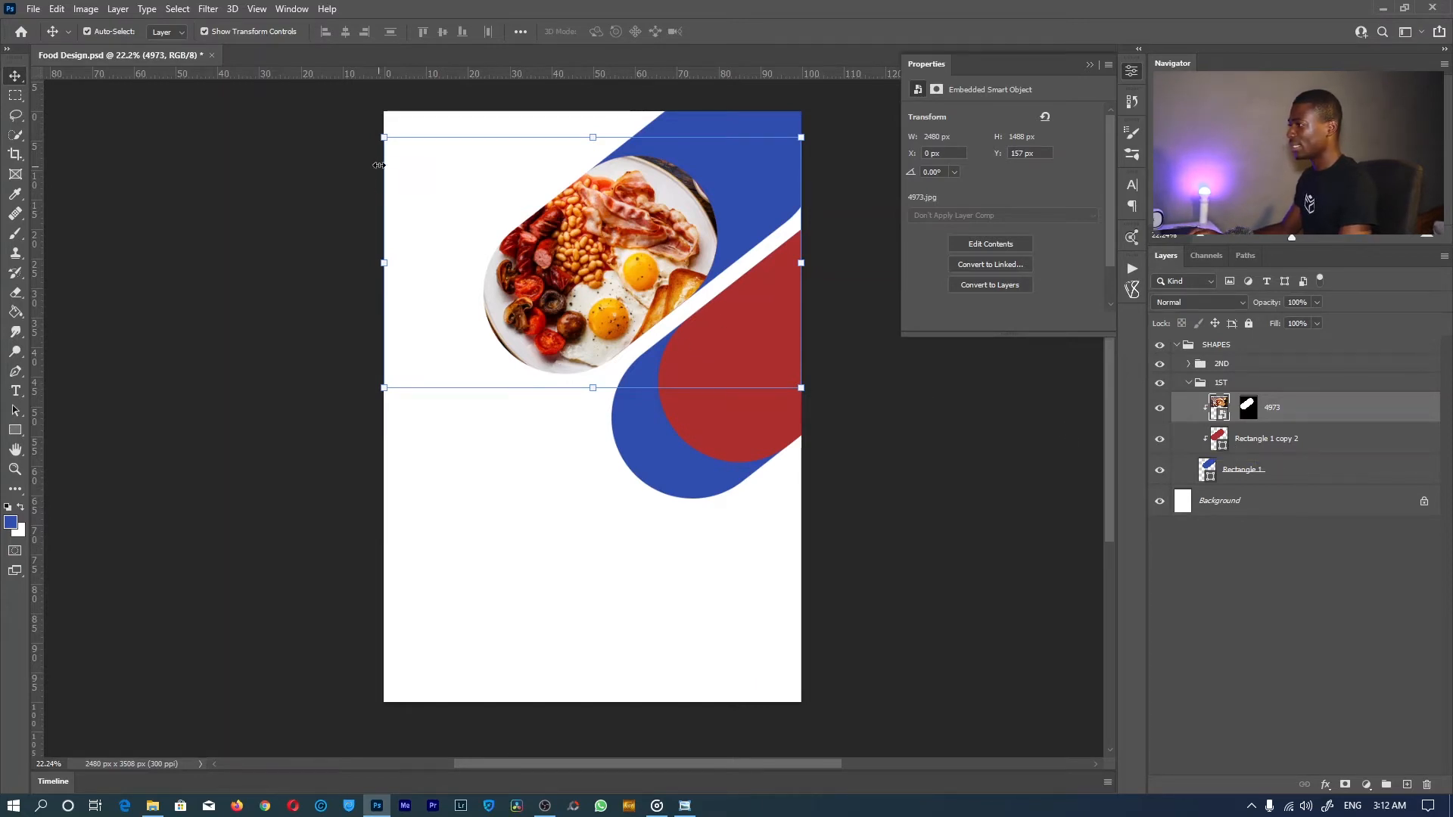
pyautogui.moveTo(399, 150); pyautogui.dragTo(439, 171)
pyautogui.moveTo(635, 263); pyautogui.dragTo(627, 247)
pyautogui.moveTo(611, 373); pyautogui.dragTo(611, 382)
pyautogui.click(749, 32)
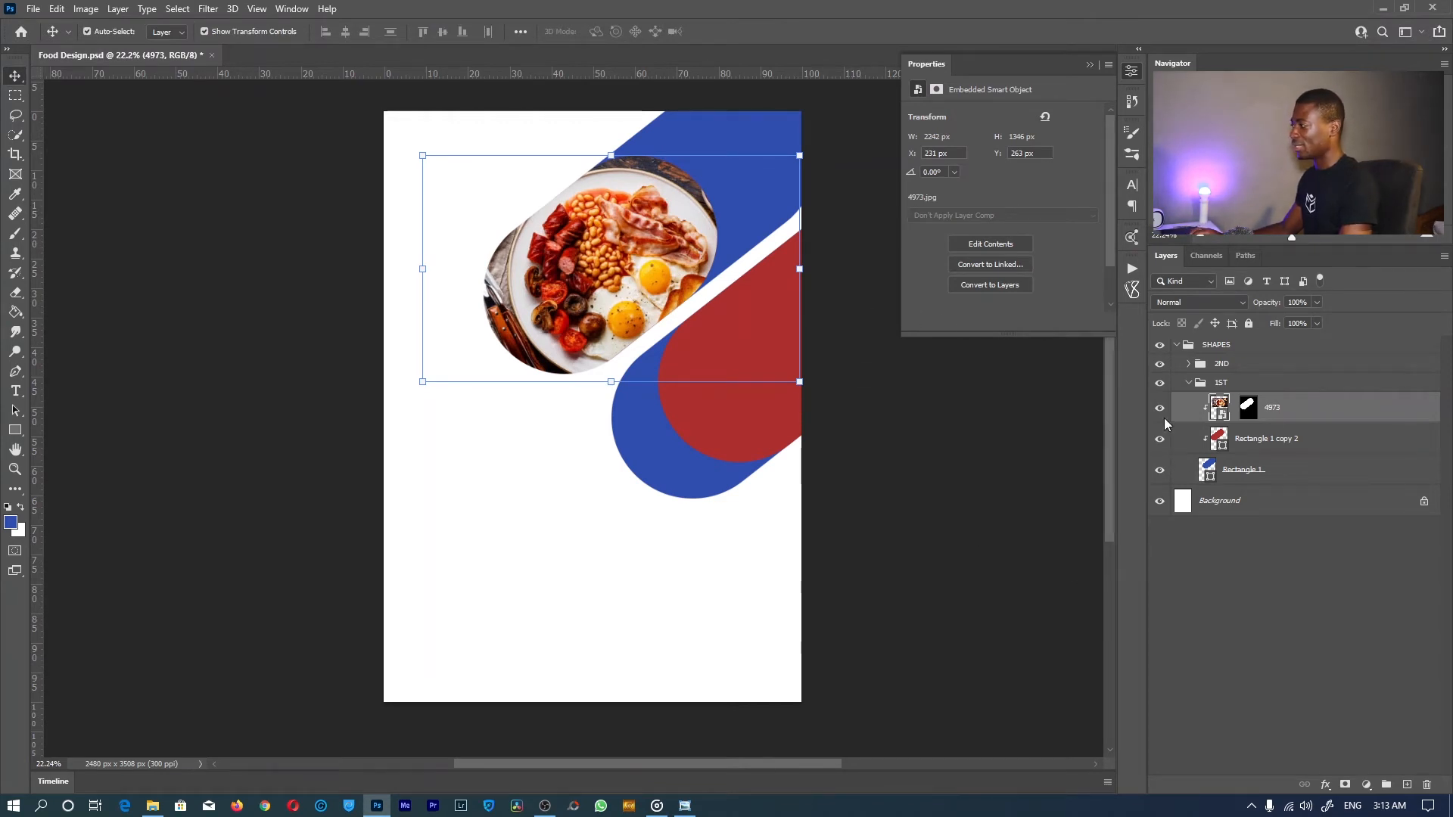
# Place the Essential-Guide-to-Healthy-Eating-2 image from the Downloads folder above Rectangle 1 copy 3 in the 2ND group, at about X 740 px, Y 643 px.
pyautogui.click(1189, 383)
pyautogui.click(1188, 365)
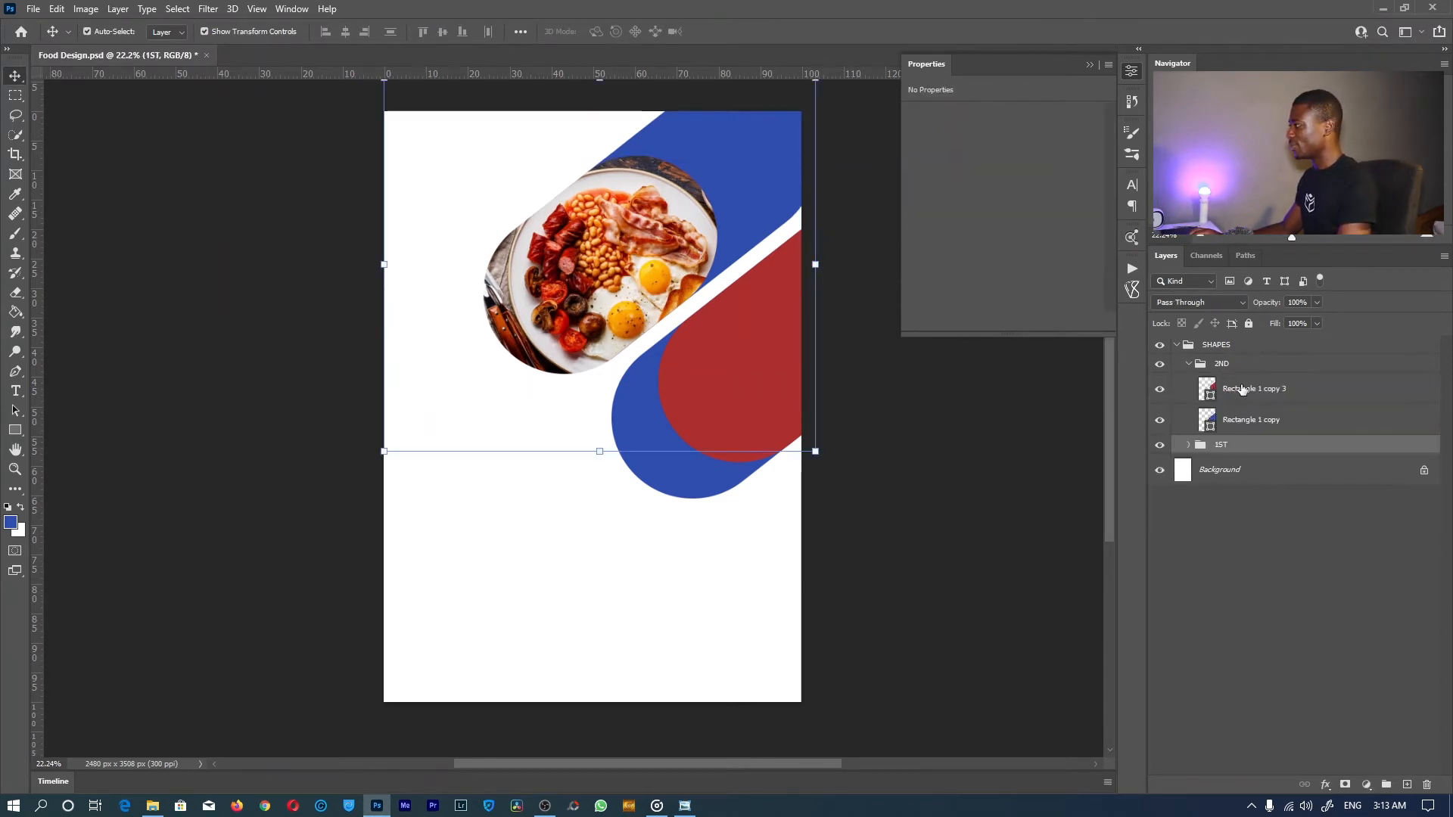
pyautogui.click(1272, 389)
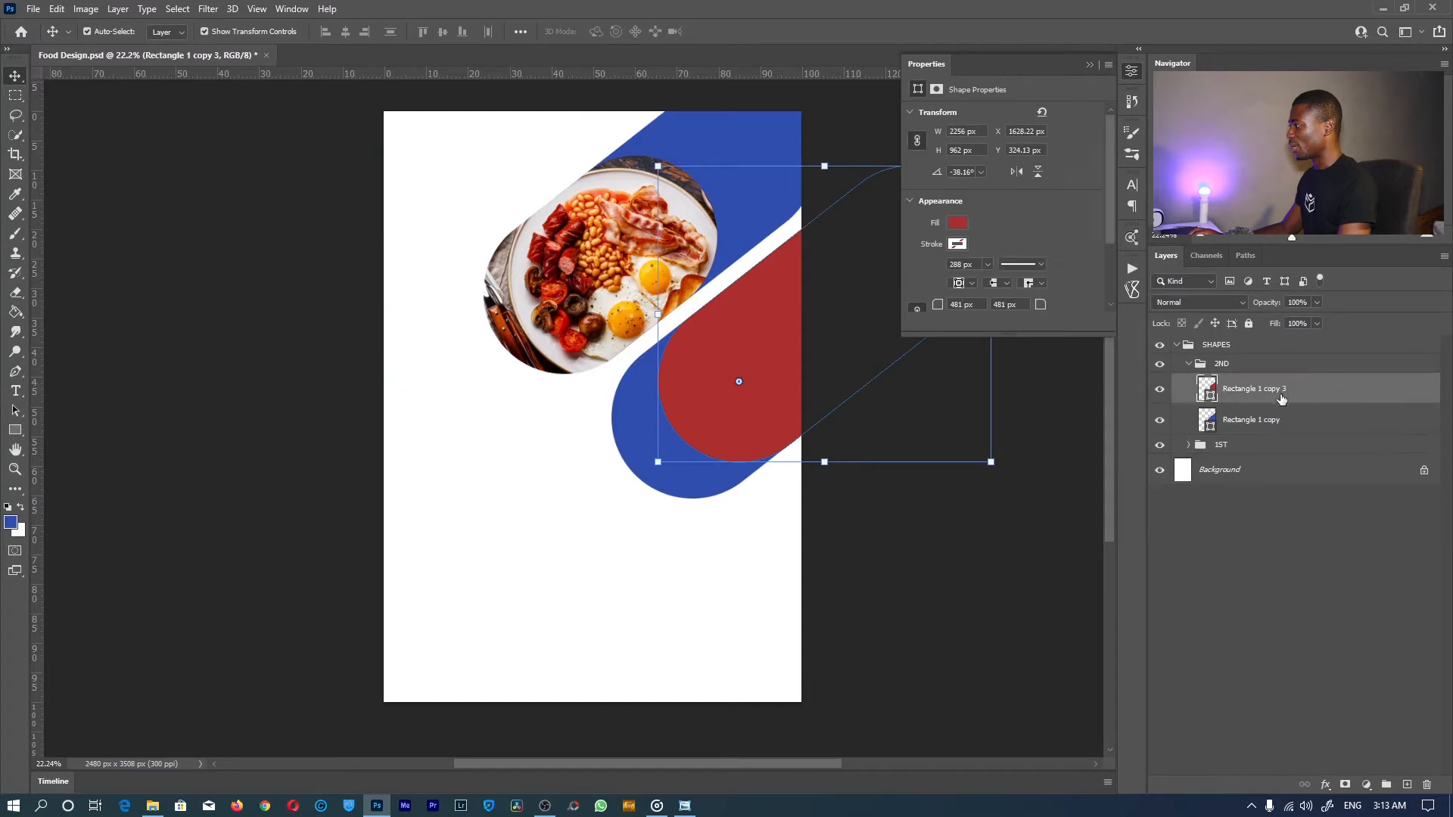
pyautogui.click(152, 807)
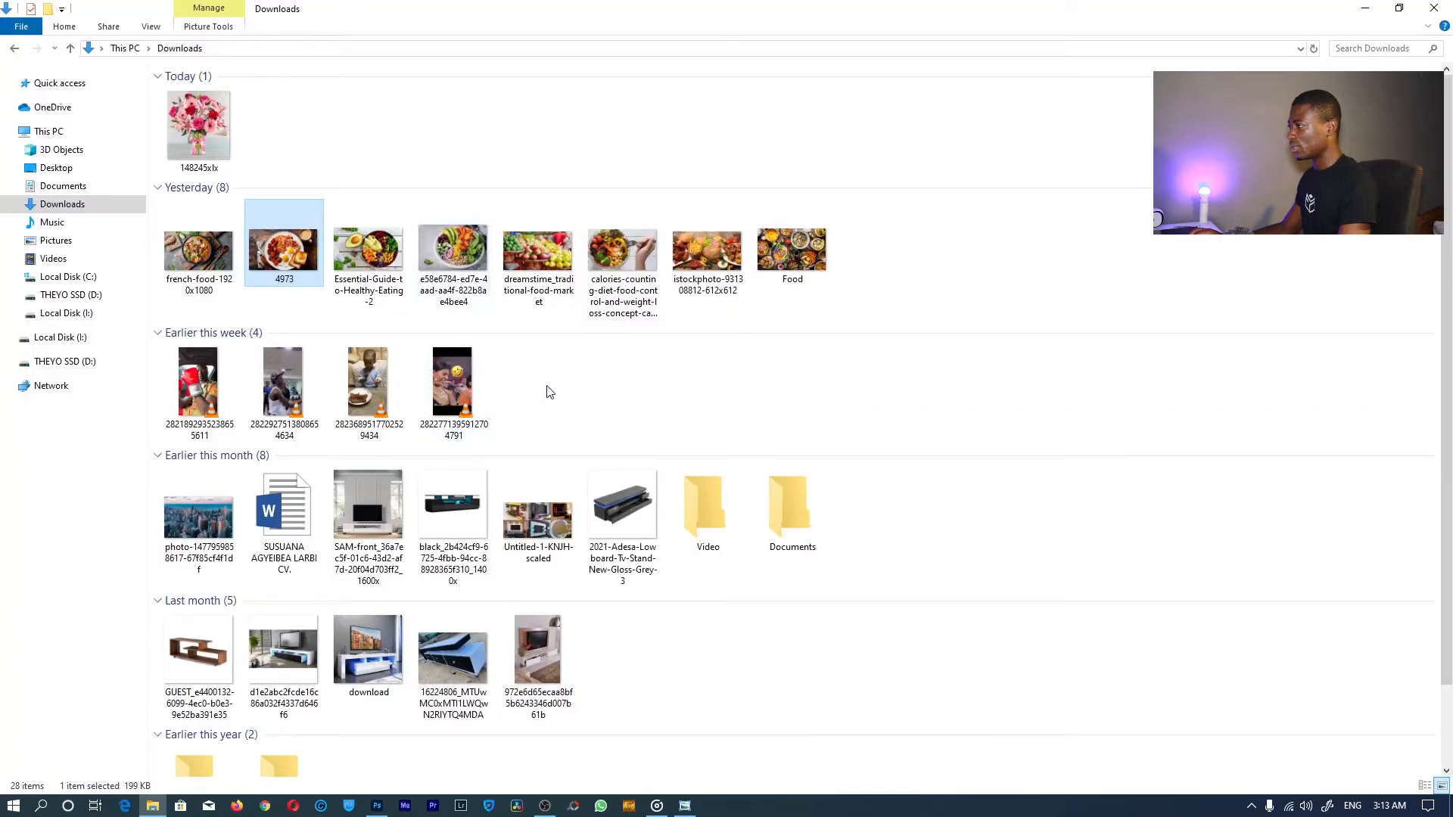
pyautogui.moveTo(368, 249); pyautogui.dragTo(765, 382)
pyautogui.hotkey('alt', 'Tab')
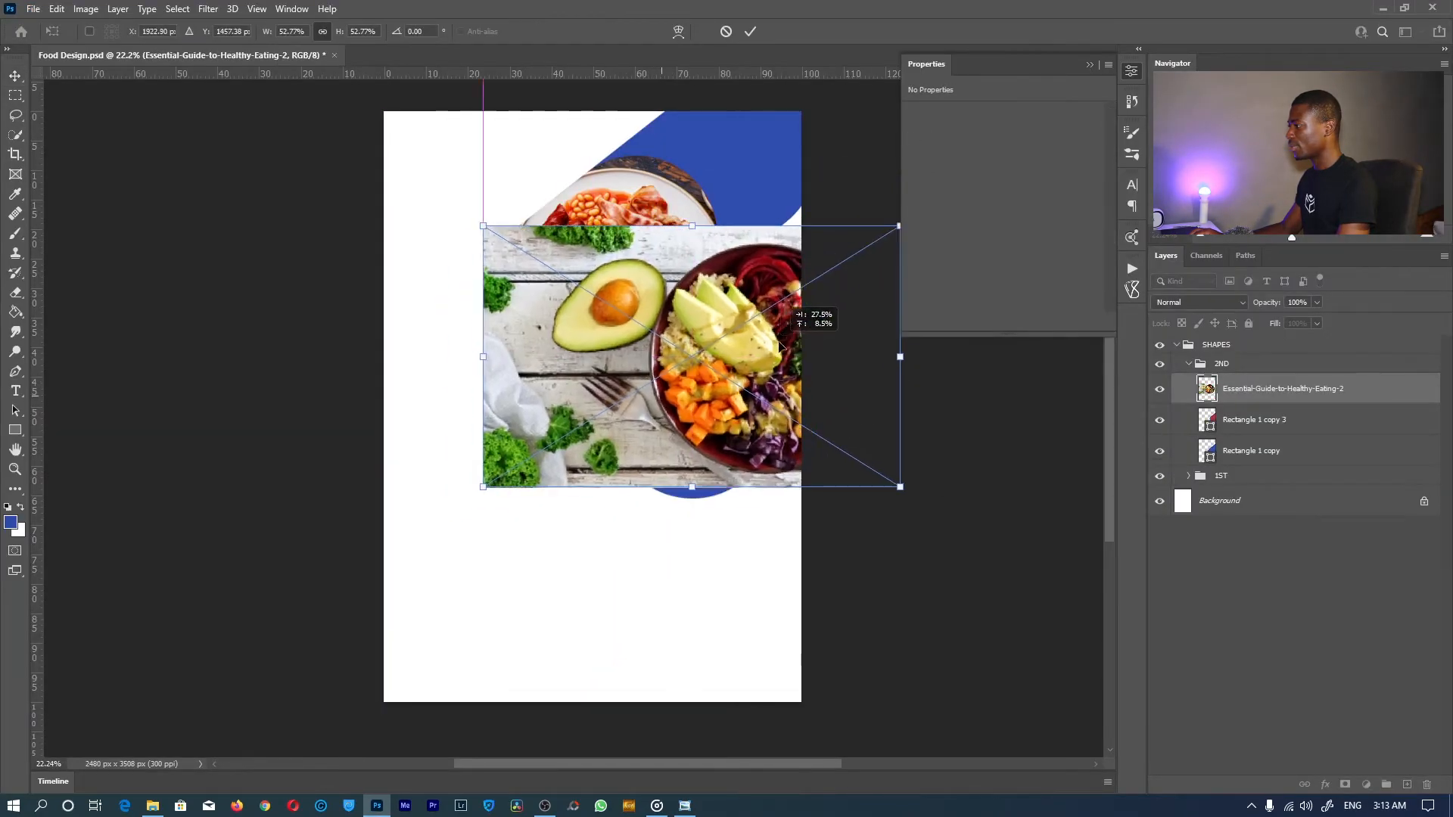
pyautogui.click(747, 32)
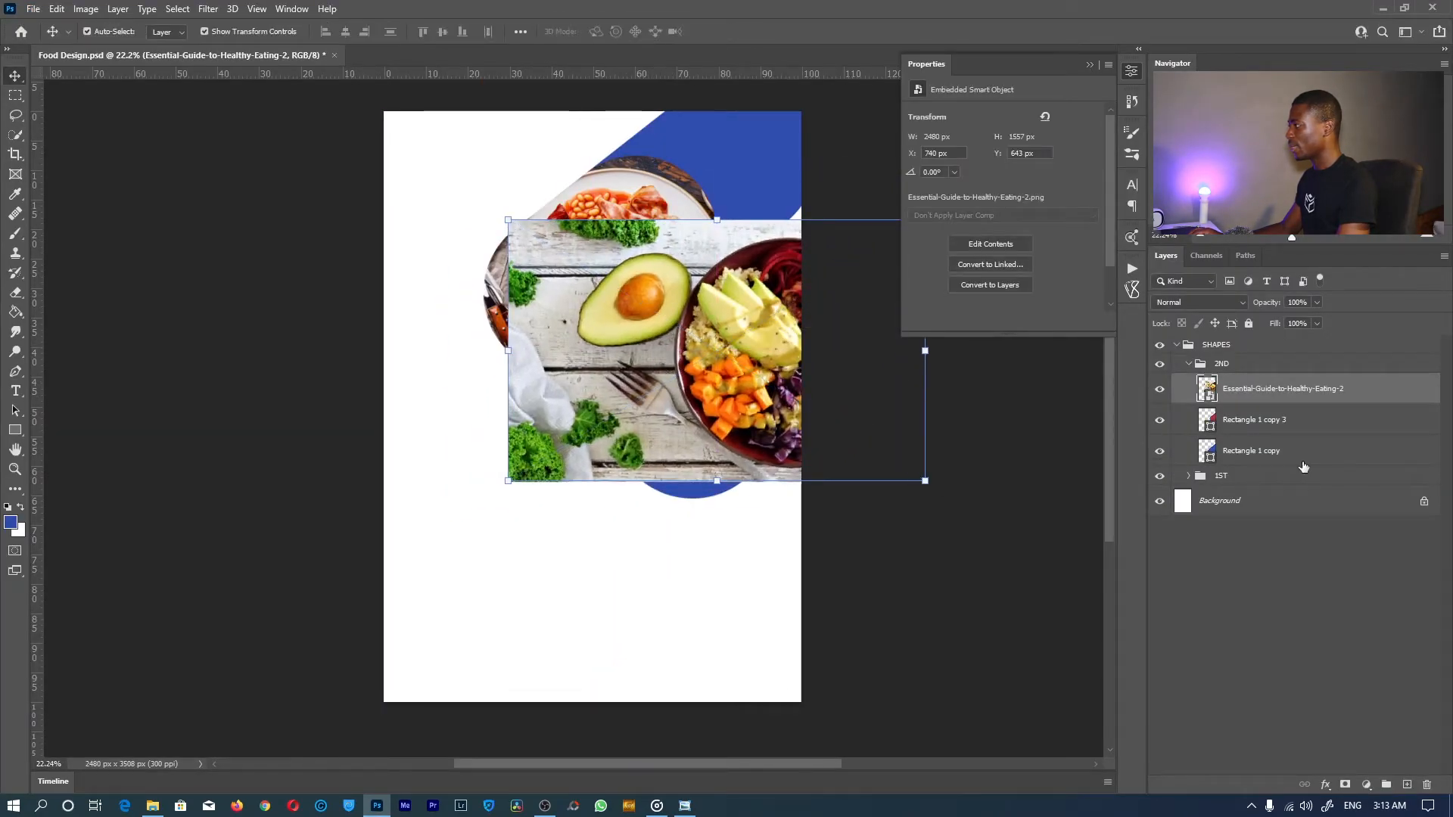
# Clip the salad photo and Rectangle 1 copy 3 to Rectangle 1 copy, and mask the photo to the outline of Rectangle 1 copy 3.
pyautogui.keyDown('alt'); pyautogui.click(1274, 404); pyautogui.keyUp('alt')
pyautogui.keyDown('alt'); pyautogui.click(1272, 434); pyautogui.keyUp('alt')
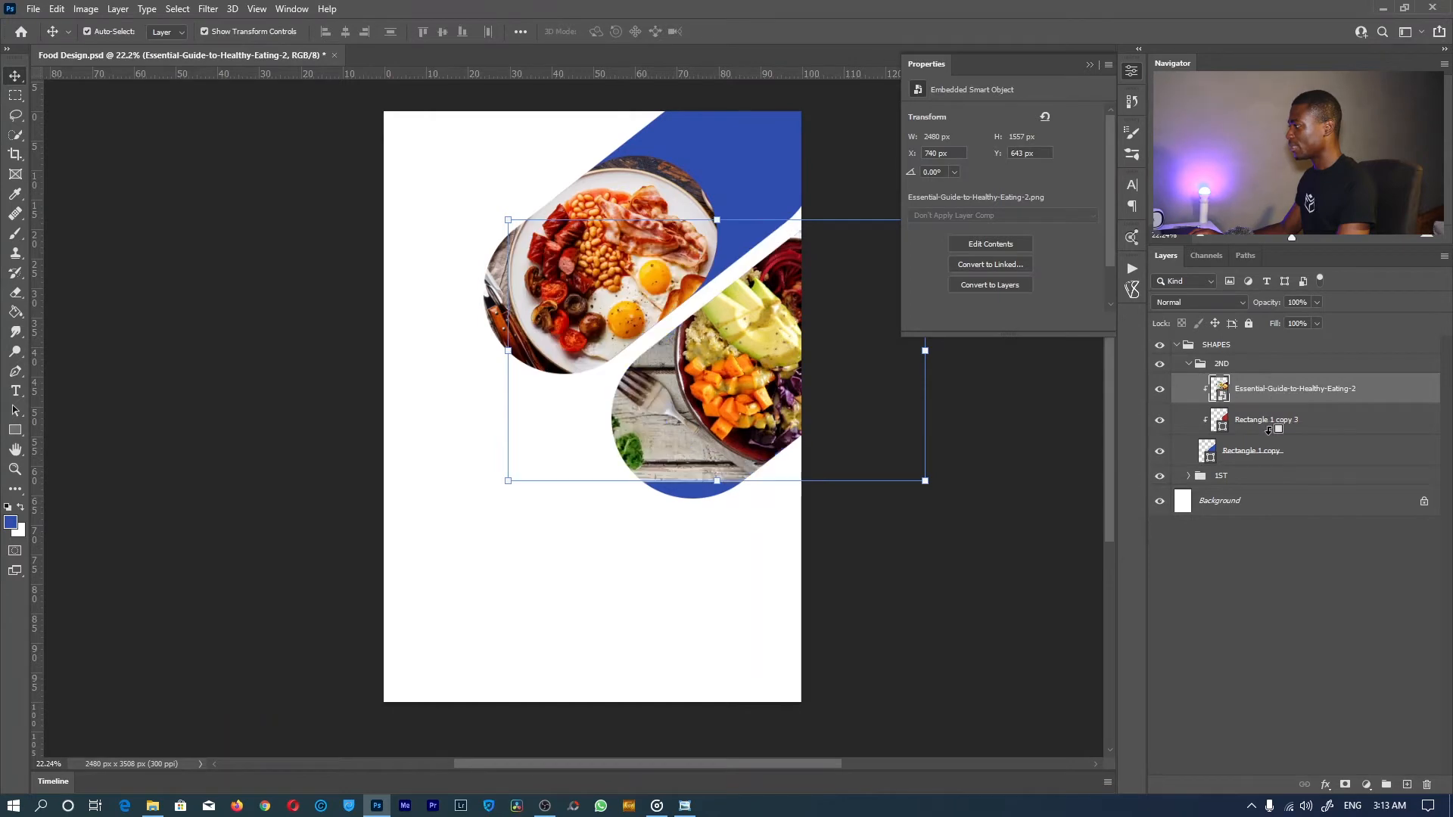
pyautogui.keyDown('ctrl'); pyautogui.click(1217, 420); pyautogui.keyUp('ctrl')
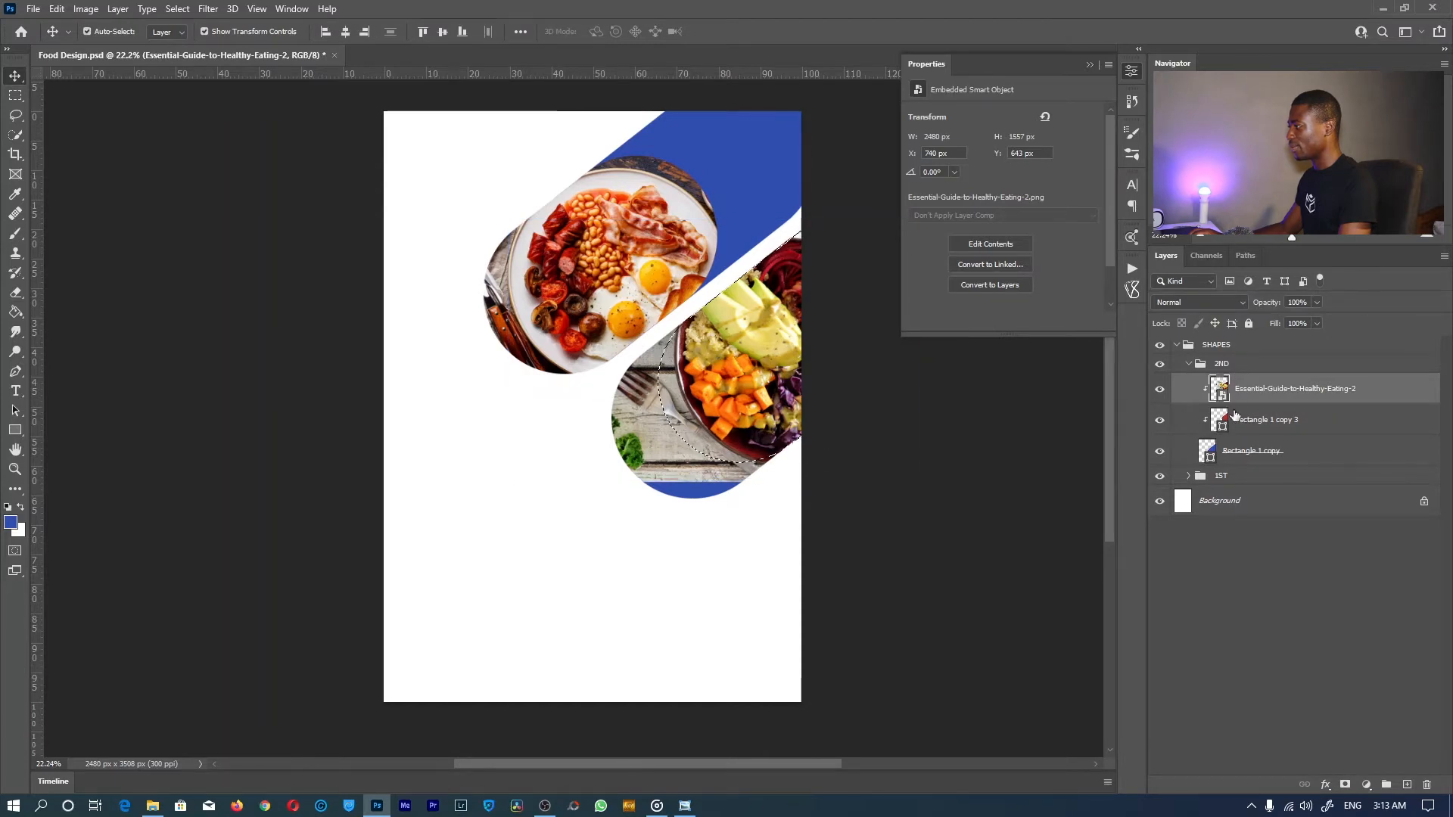
pyautogui.click(1347, 786)
pyautogui.press('z')
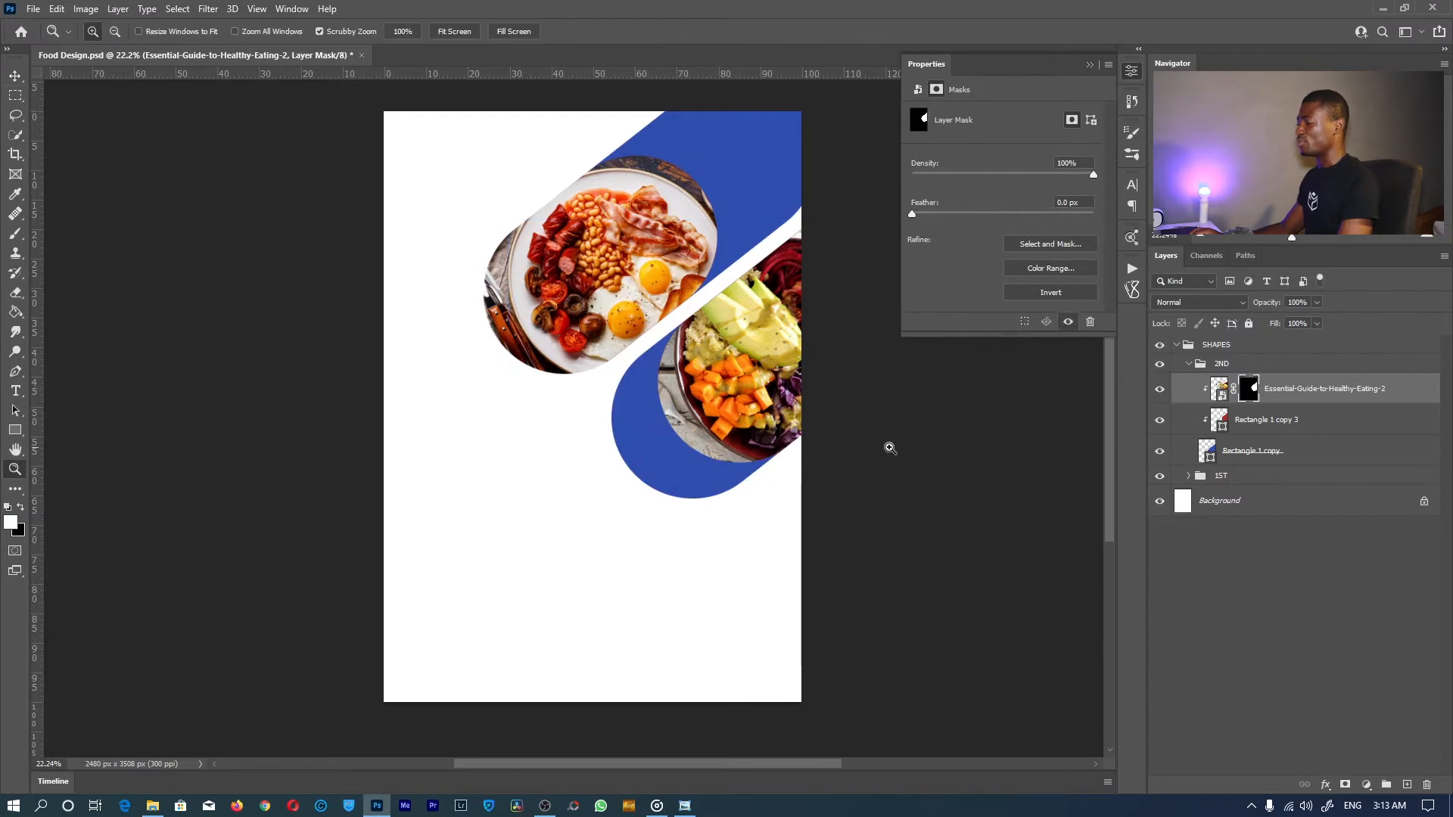
pyautogui.moveTo(645, 438); pyautogui.dragTo(602, 325)
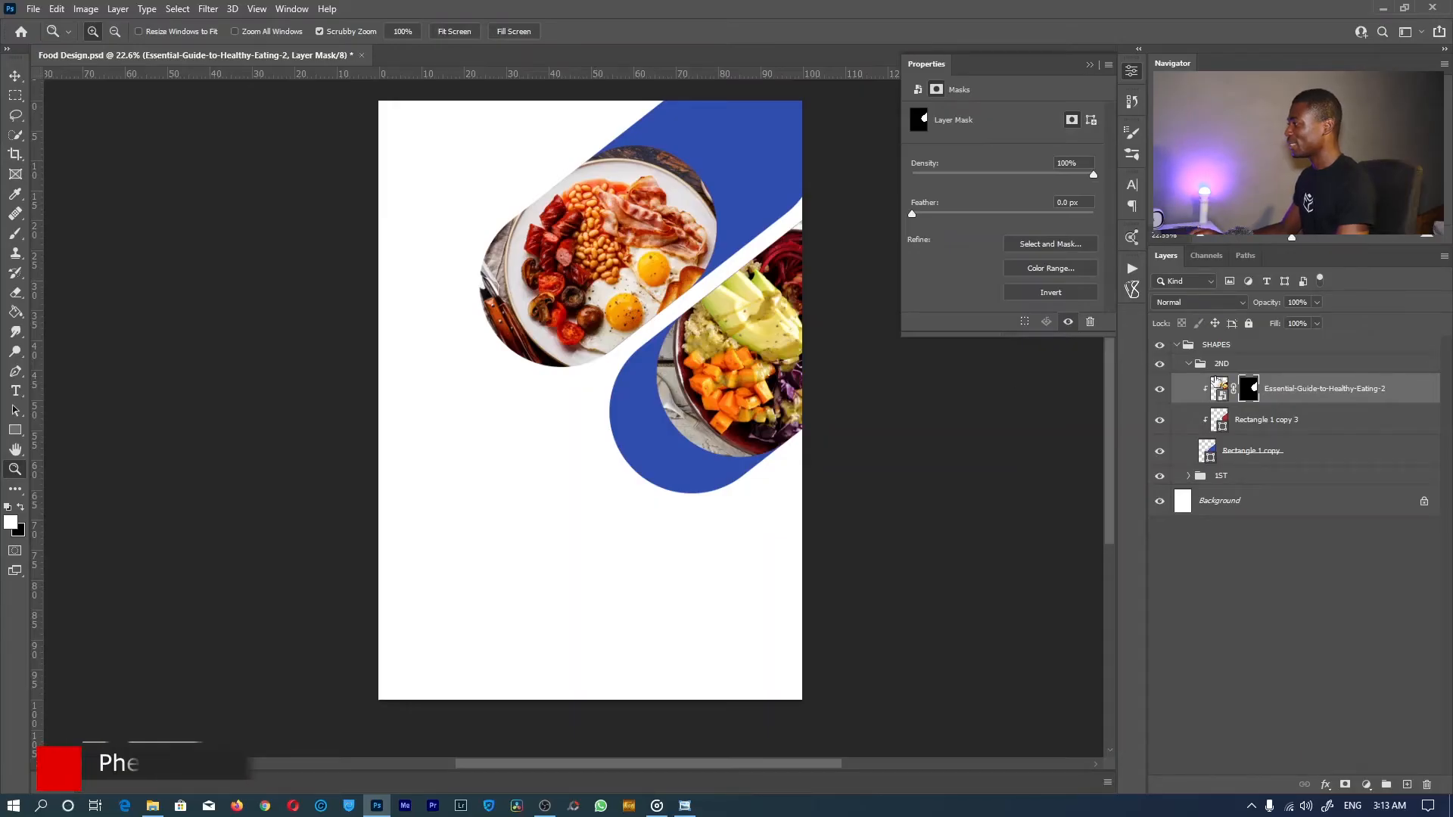
# Collapse the 2ND and SHAPES groups and create a new empty layer group above SHAPES.
pyautogui.click(1189, 364)
pyautogui.click(1182, 347)
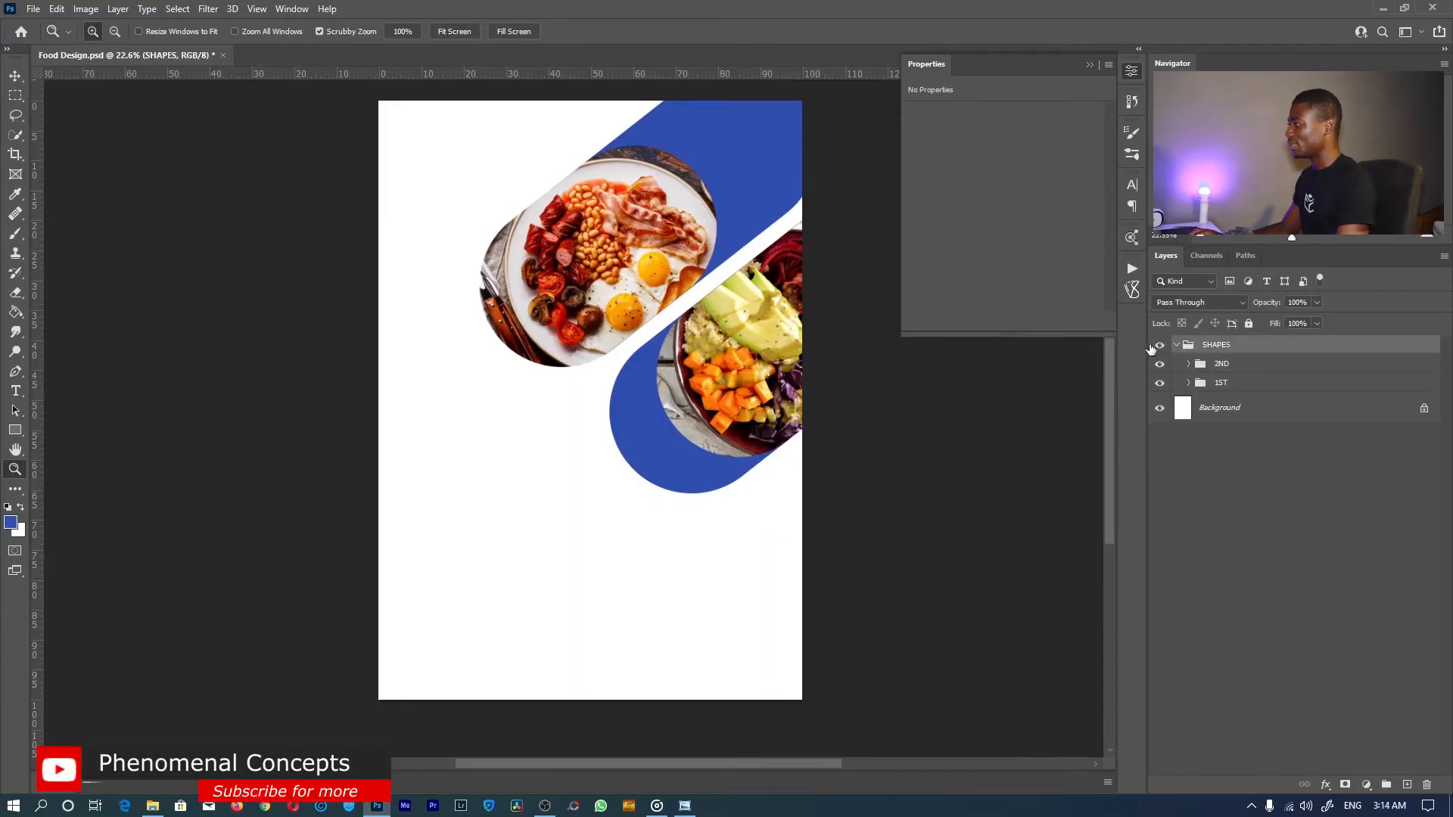
pyautogui.click(1176, 345)
pyautogui.click(1334, 652)
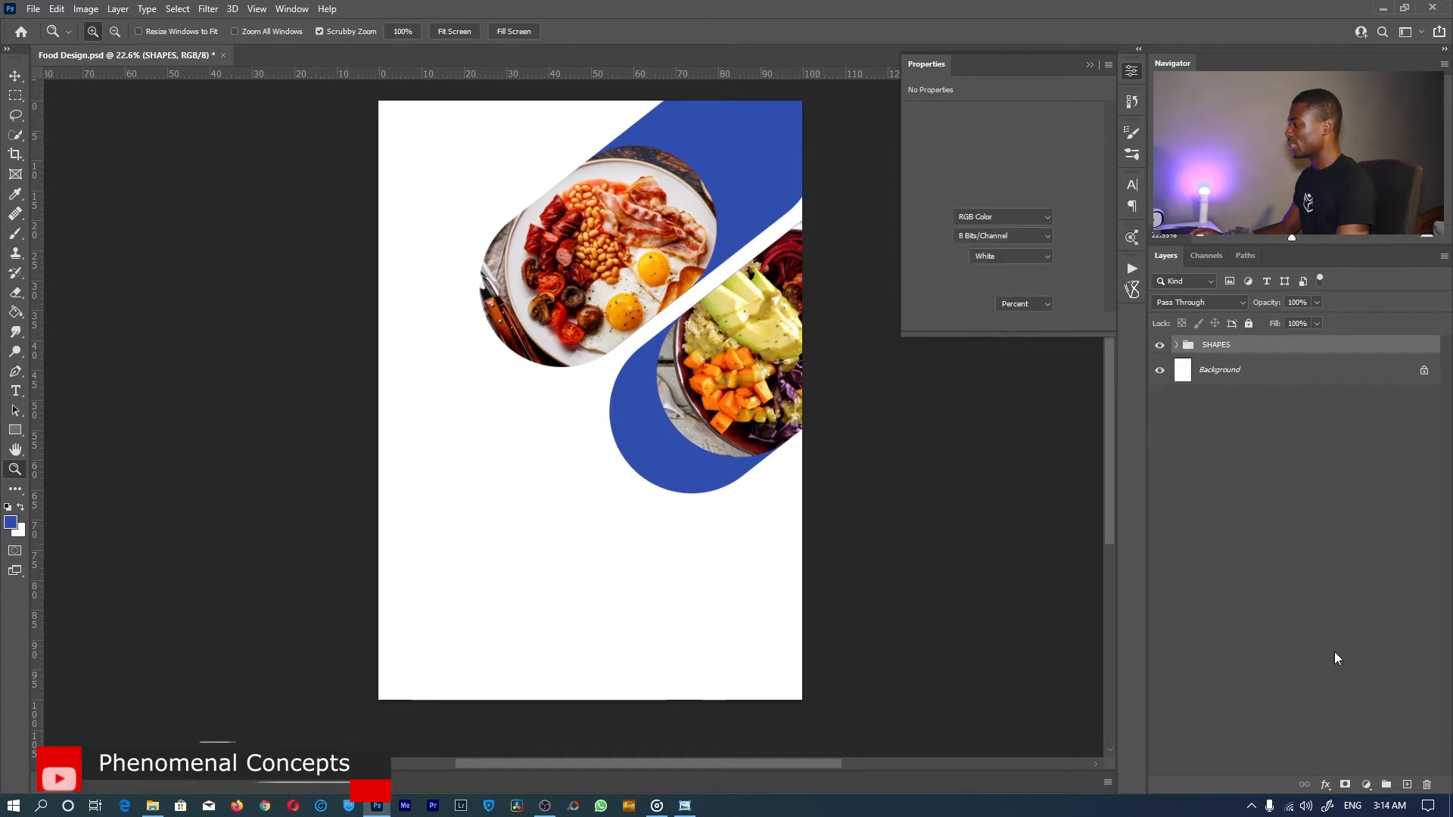
pyautogui.click(1386, 786)
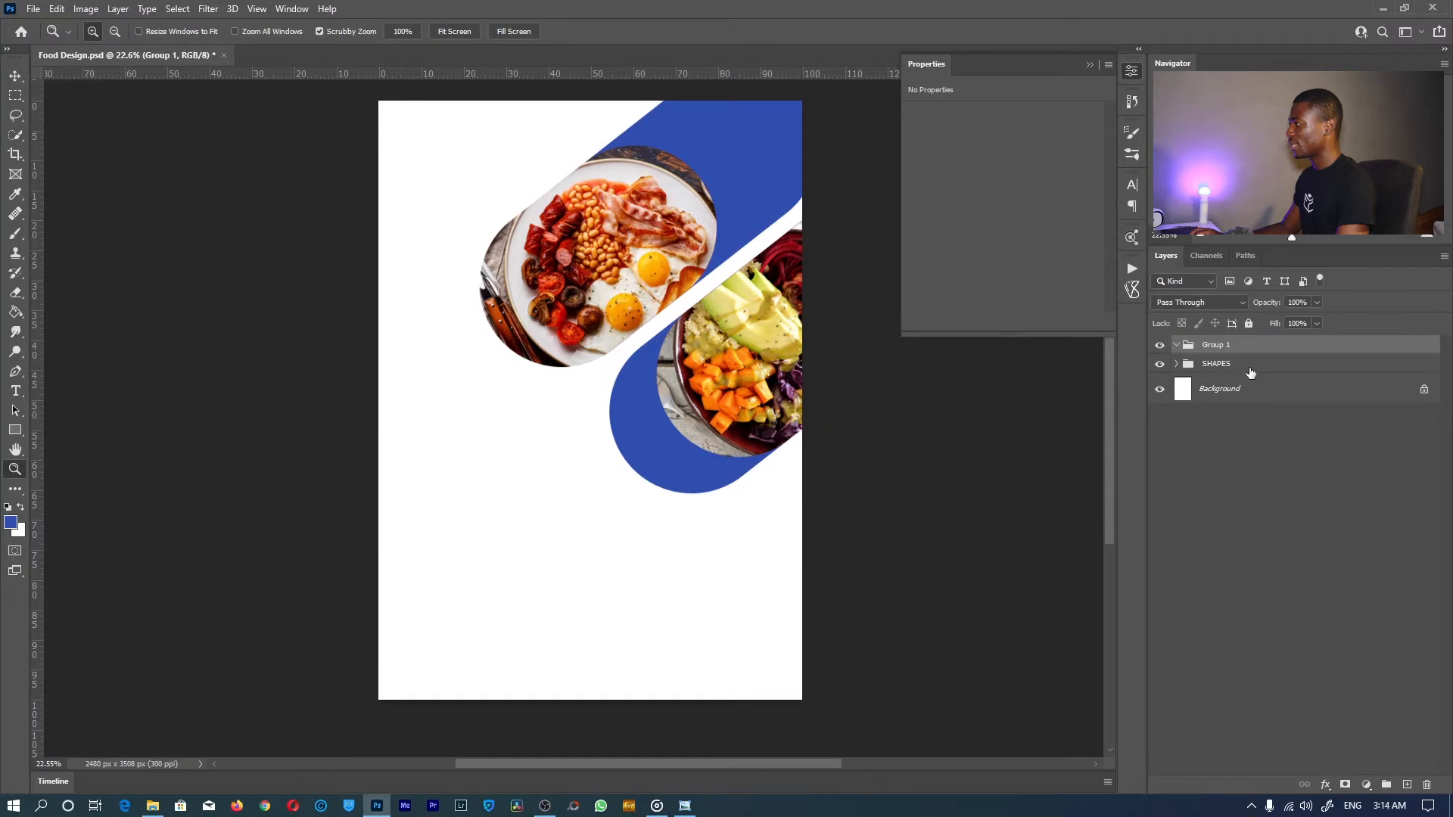
# Rename the new empty group above SHAPES to MAIN TEXTS.
pyautogui.doubleClick(1216, 345)
pyautogui.write('M')
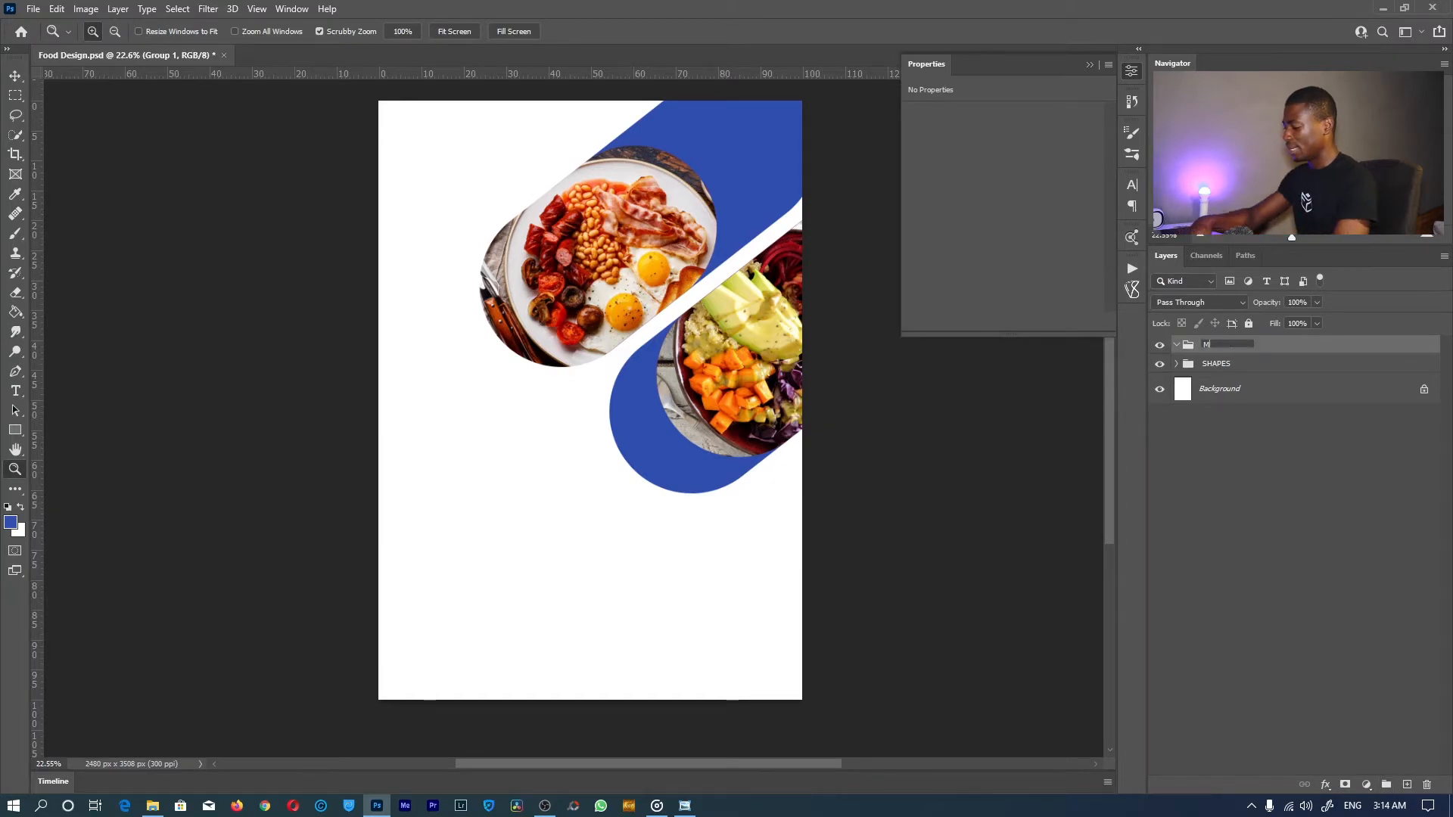
pyautogui.write('AIN TEXTS')
pyautogui.press('Return')
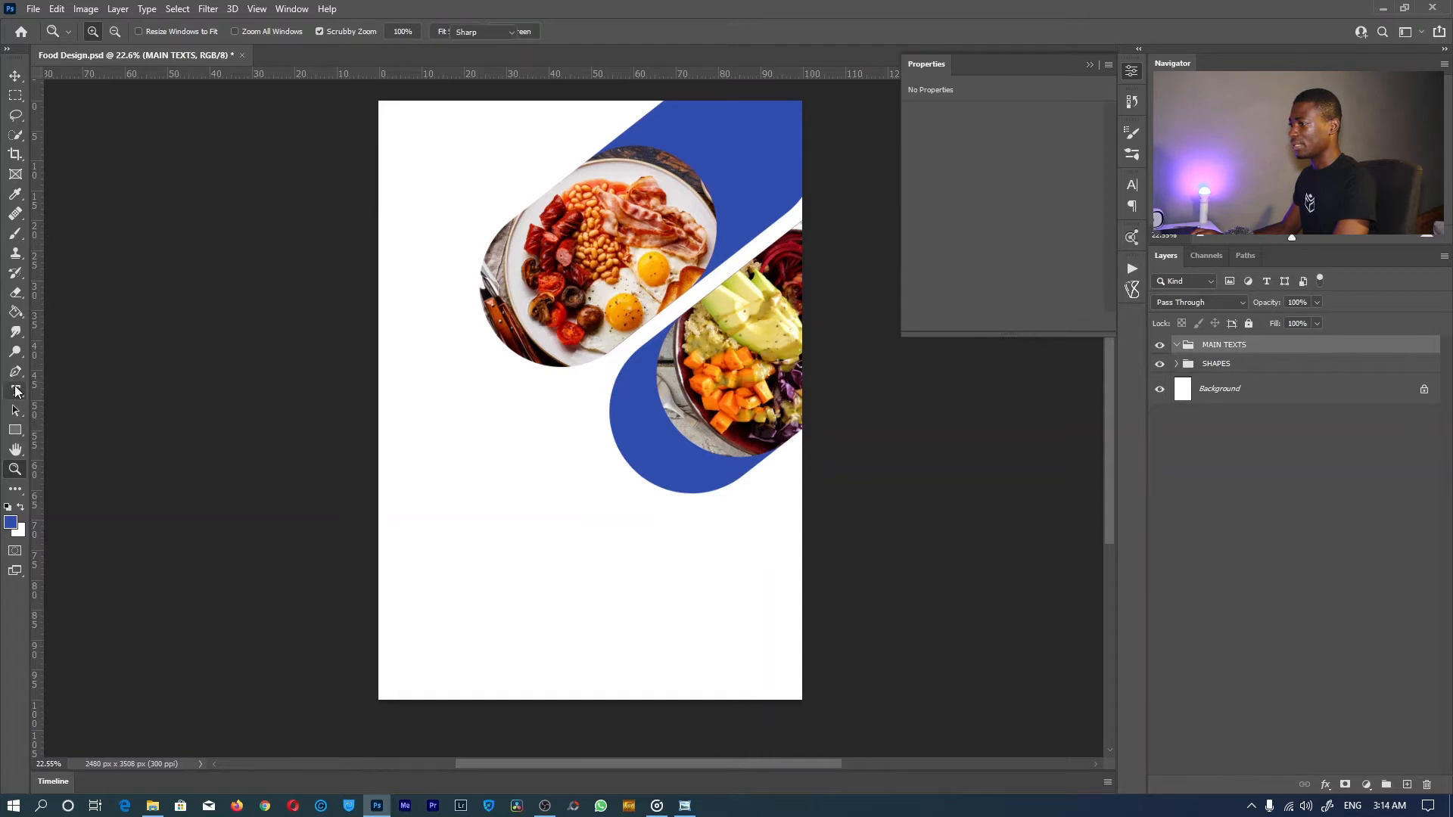
# Add the point text DELICIOUS in the MAIN TEXTS group, in the white area near the page's upper-left corner.
pyautogui.click(16, 390)
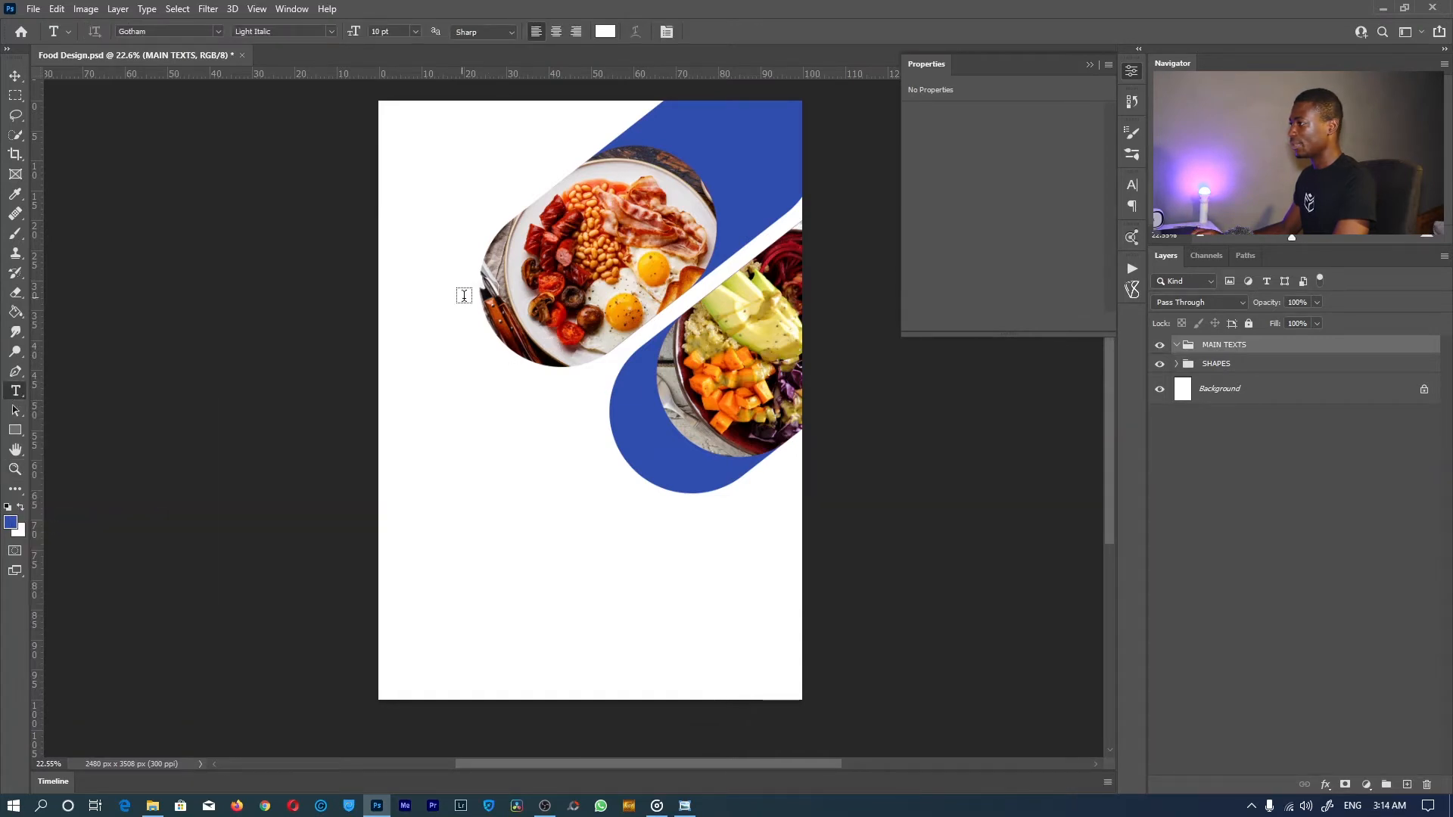
pyautogui.click(435, 165)
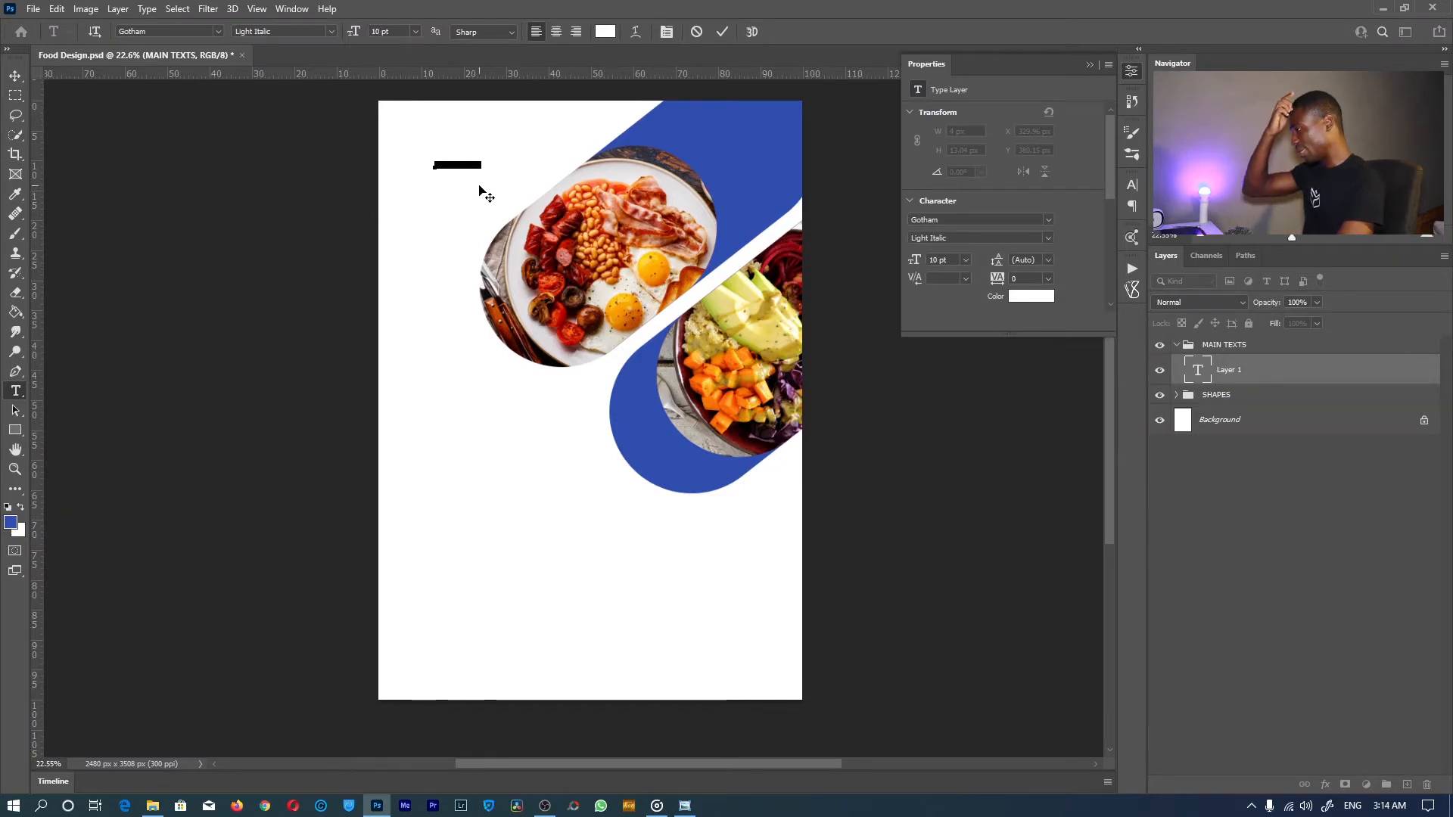
pyautogui.write('Food')
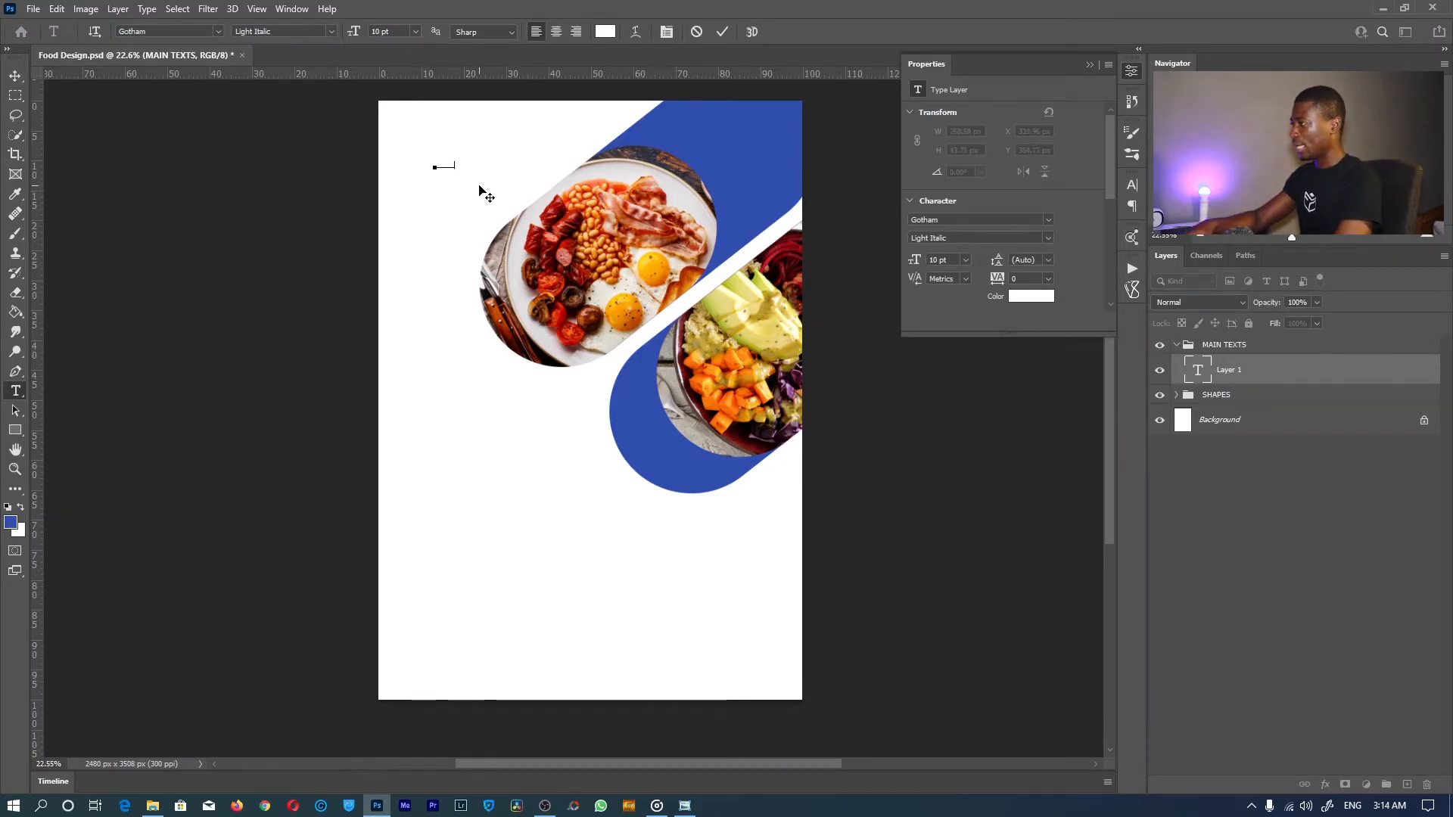
pyautogui.write(' D')
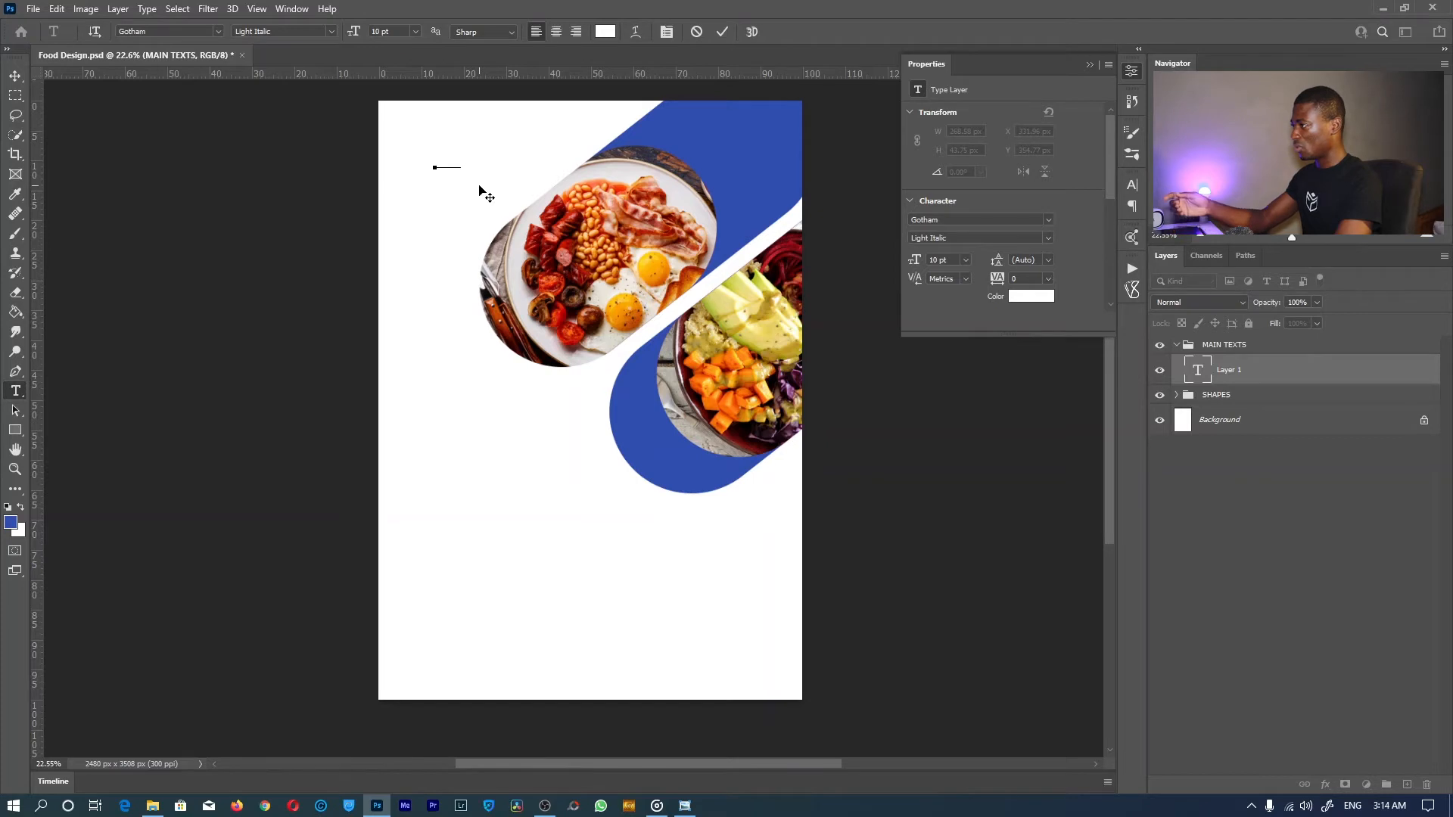
pyautogui.hotkey('ctrl', 'a')
pyautogui.write('Food D')
pyautogui.hotkey('ctrl', 'a')
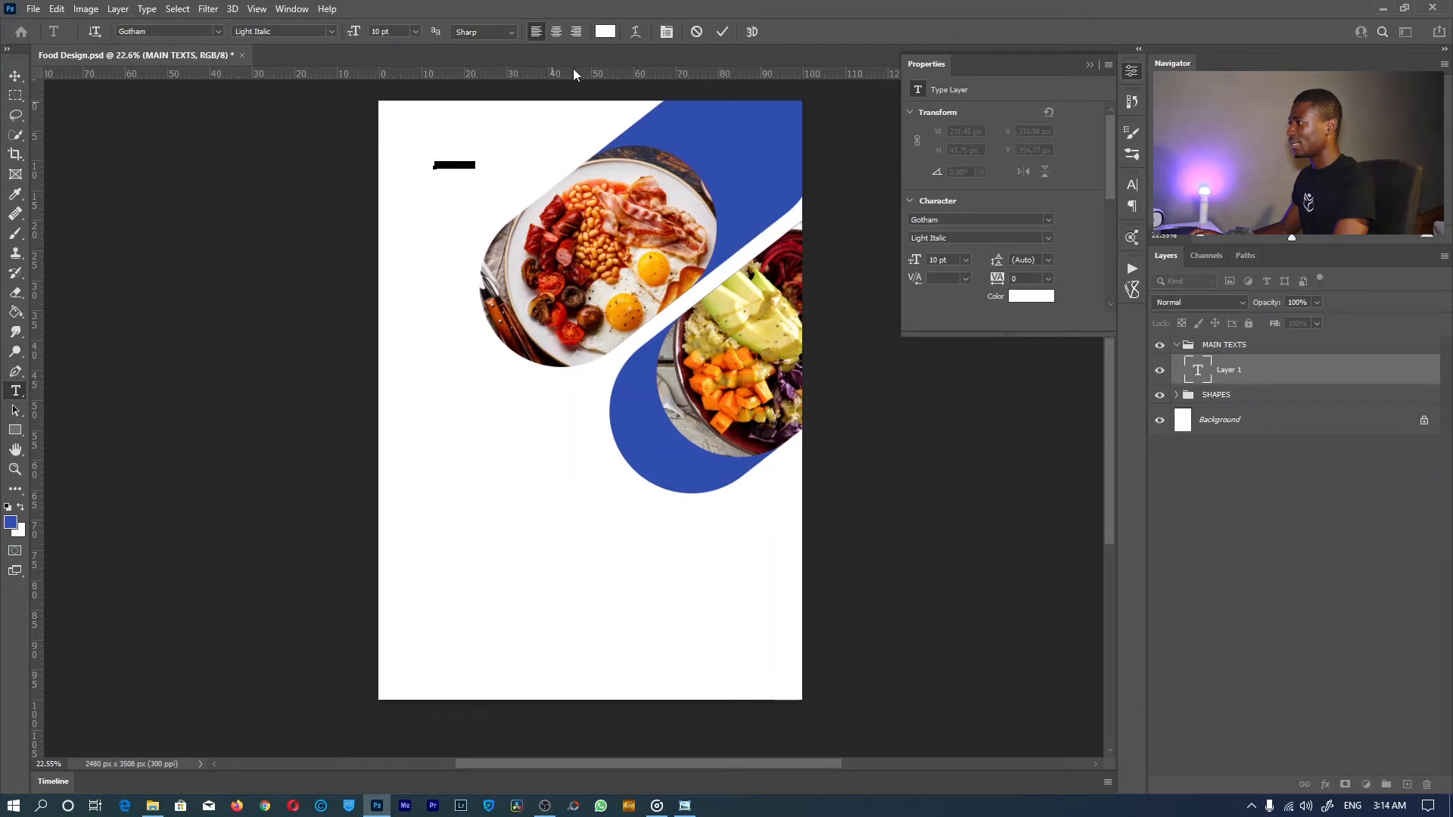
# Colour the DELICIOUS text blue #2f4dad, enlarge it to 54 pt and move it into the page's upper-left corner.
pyautogui.click(610, 31)
pyautogui.click(677, 116)
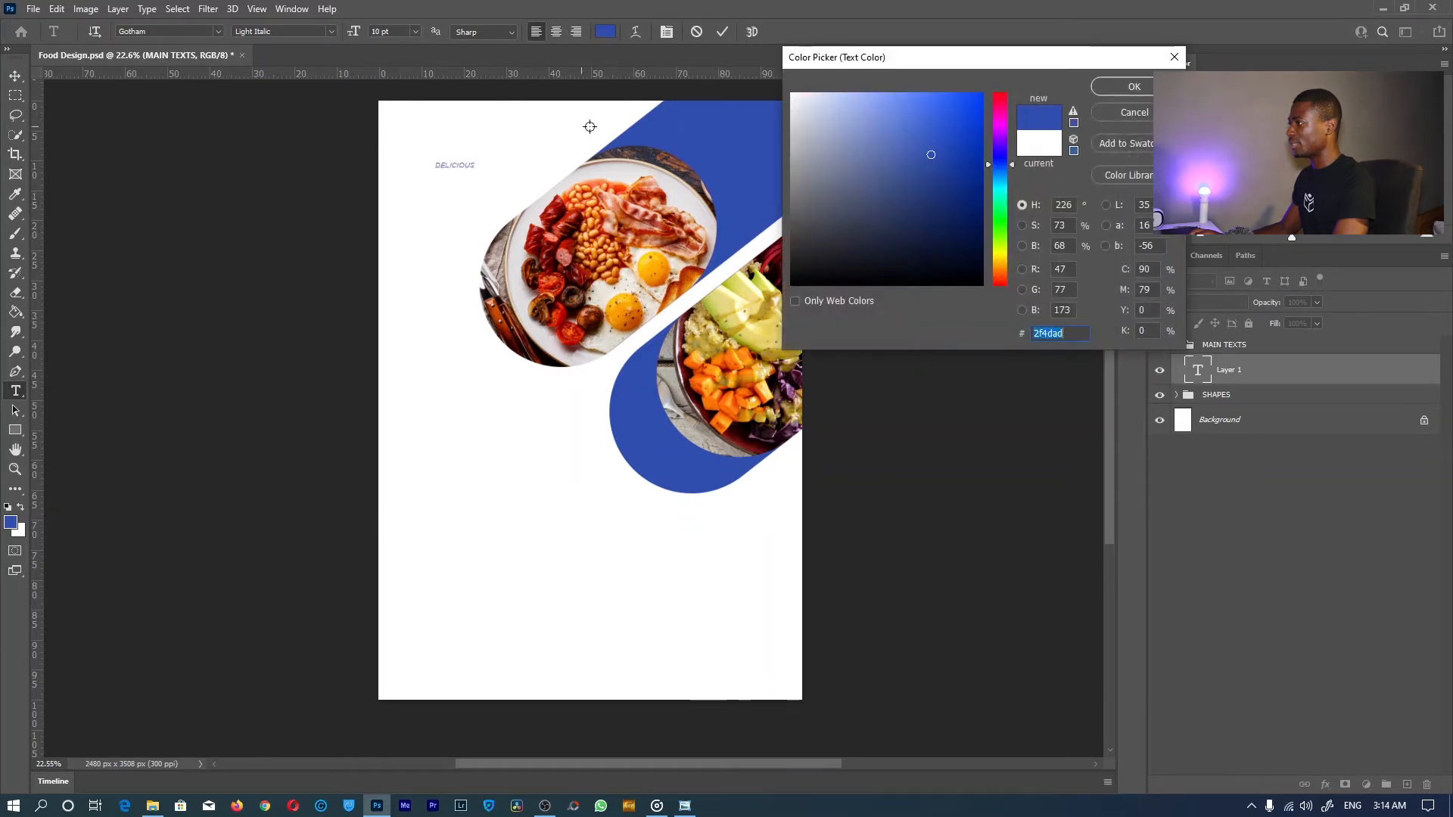
pyautogui.click(1142, 85)
pyautogui.moveTo(354, 36); pyautogui.dragTo(390, 36)
pyautogui.click(524, 151)
pyautogui.moveTo(558, 198); pyautogui.dragTo(522, 181)
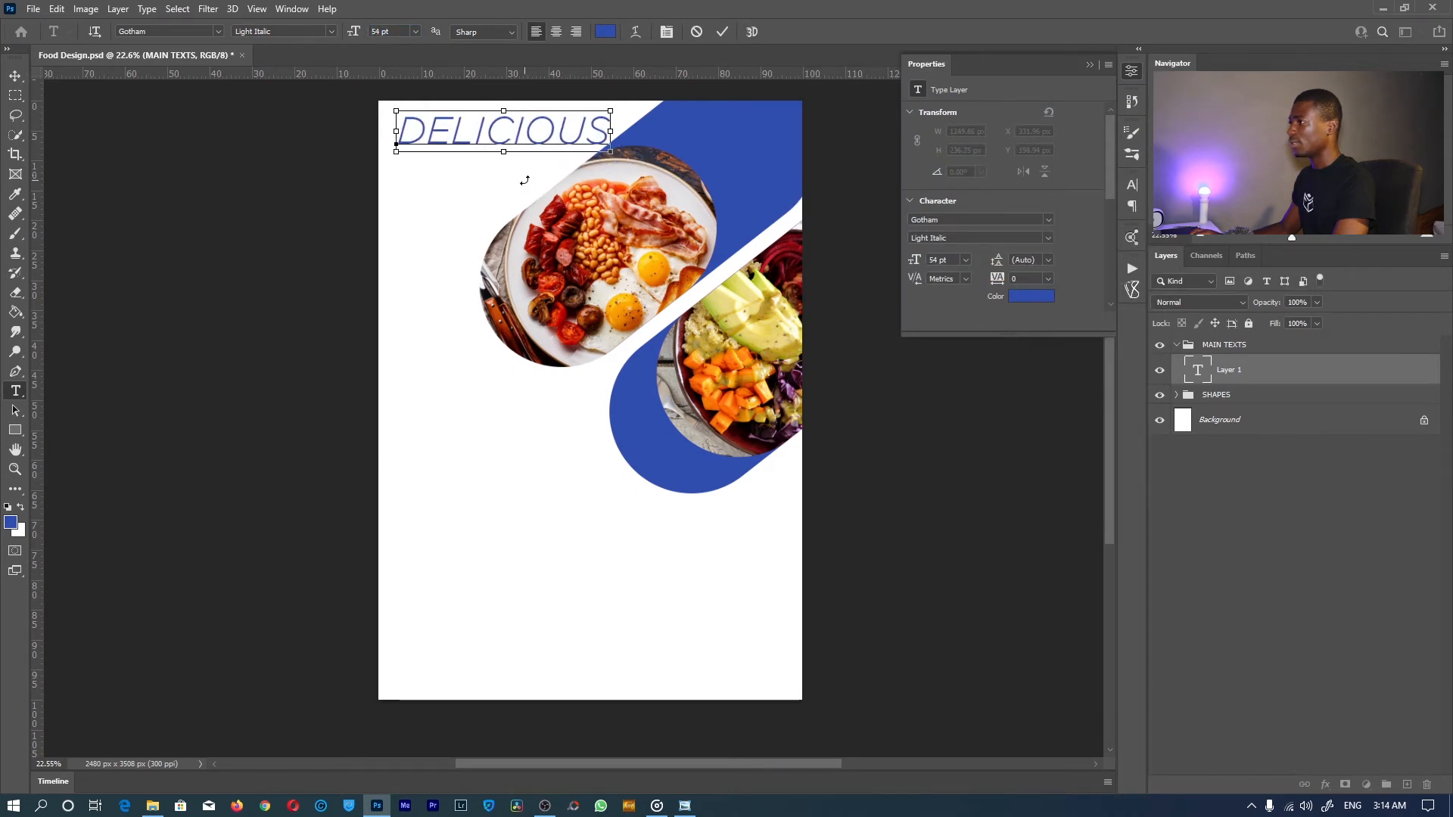
# Set the DELICIOUS text to Gotham Bold Italic at 48 pt.
pyautogui.hotkey('ctrl', 'a')
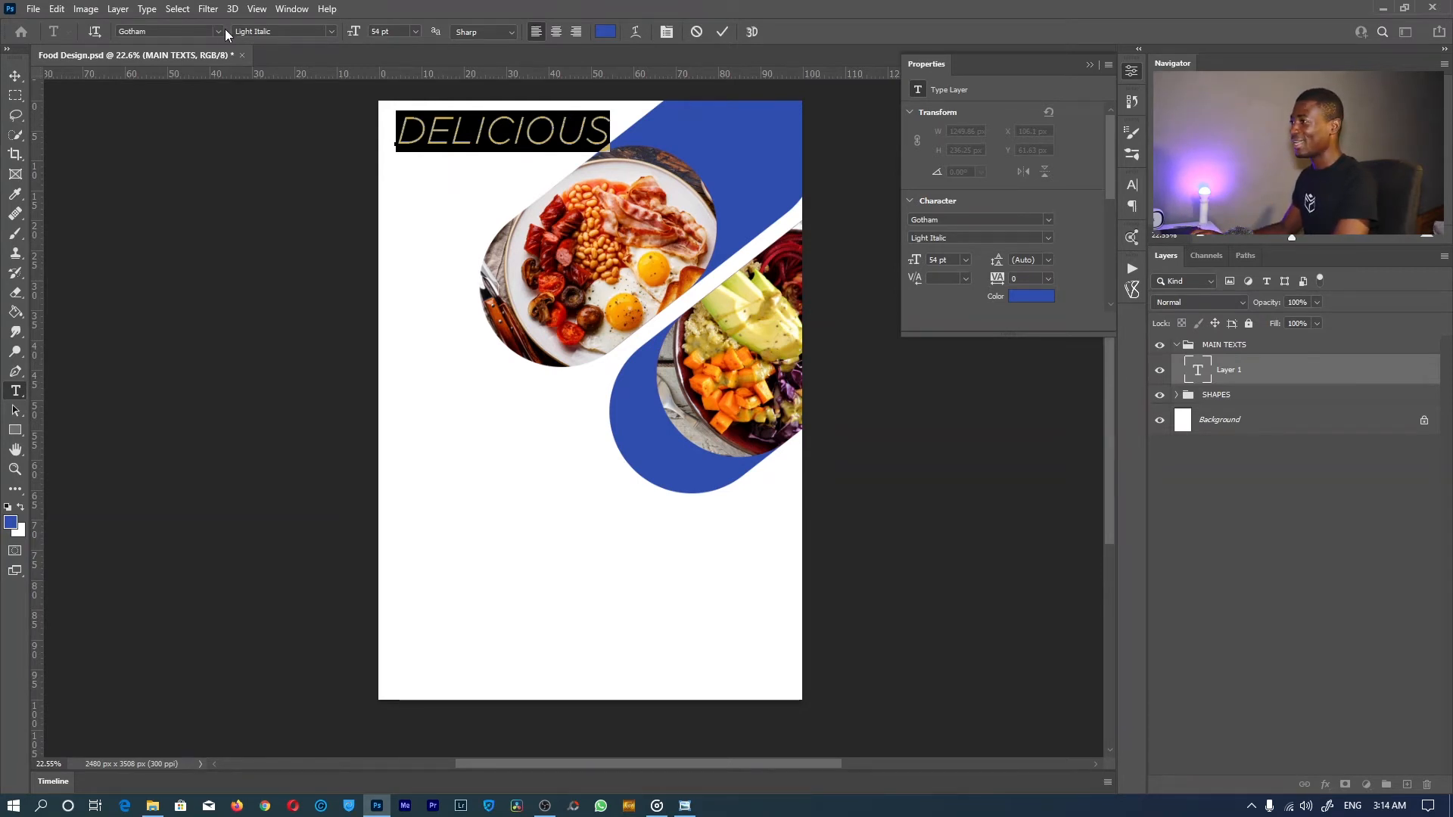
pyautogui.click(332, 31)
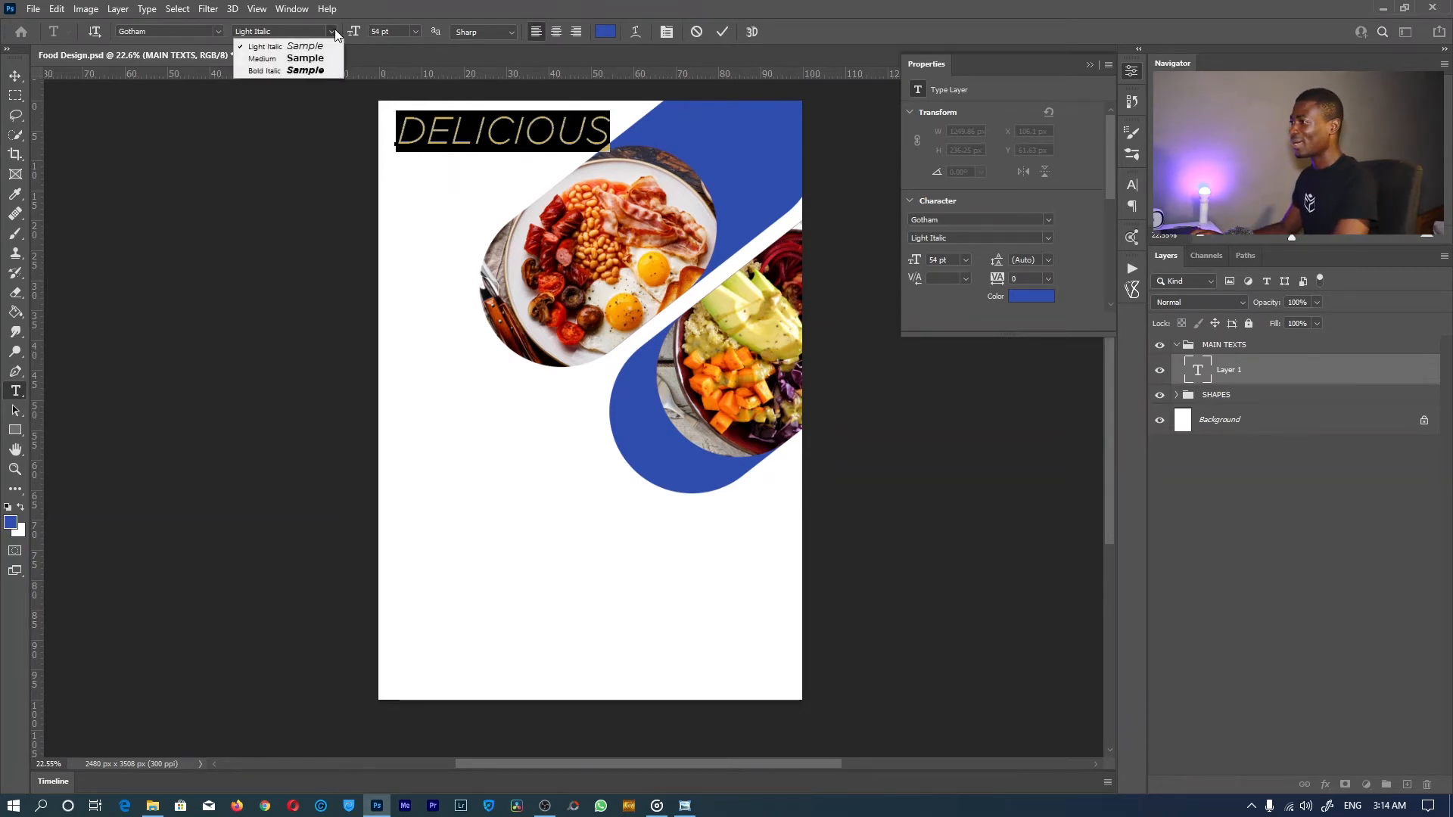
pyautogui.click(283, 71)
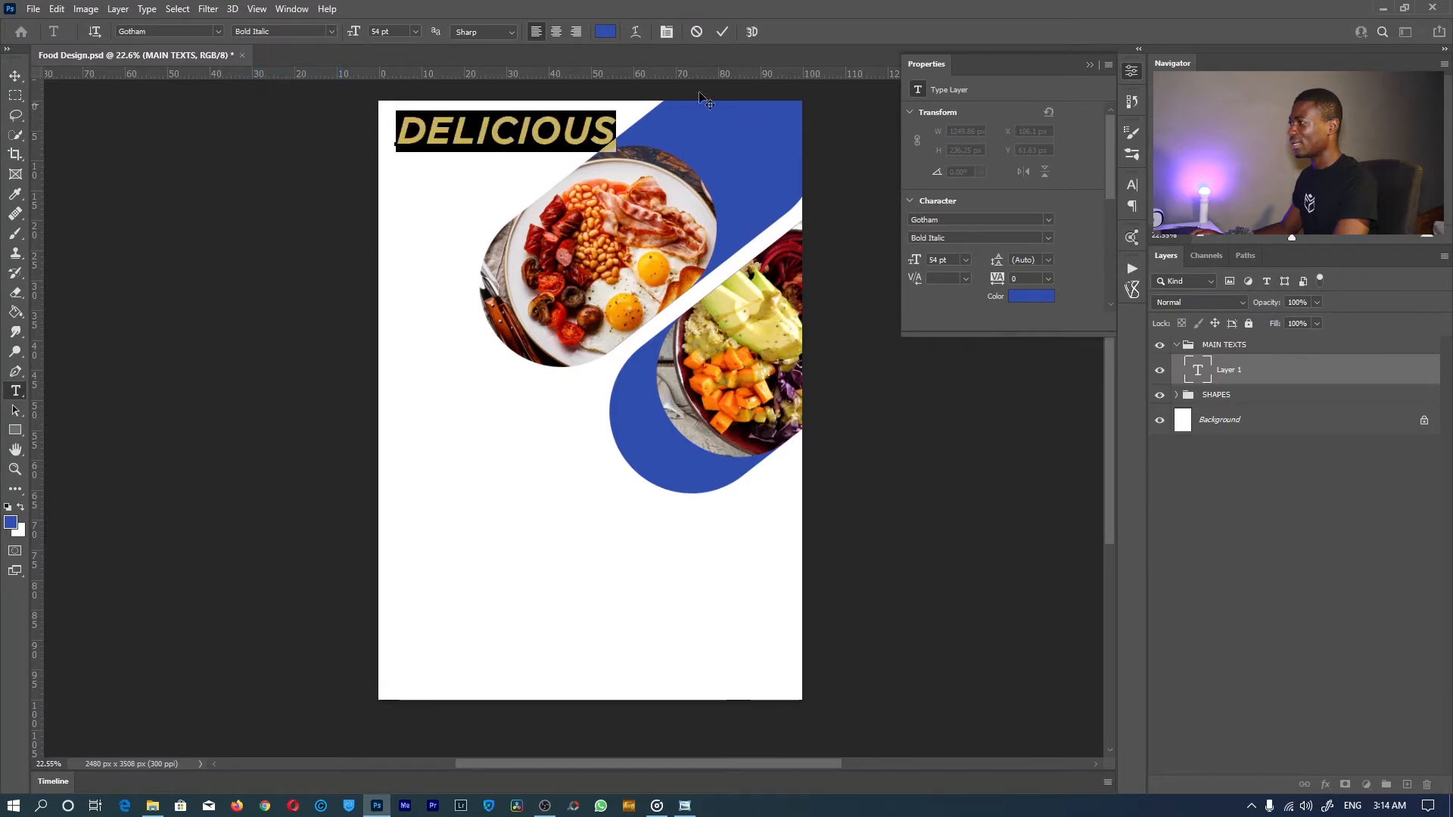
pyautogui.click(417, 31)
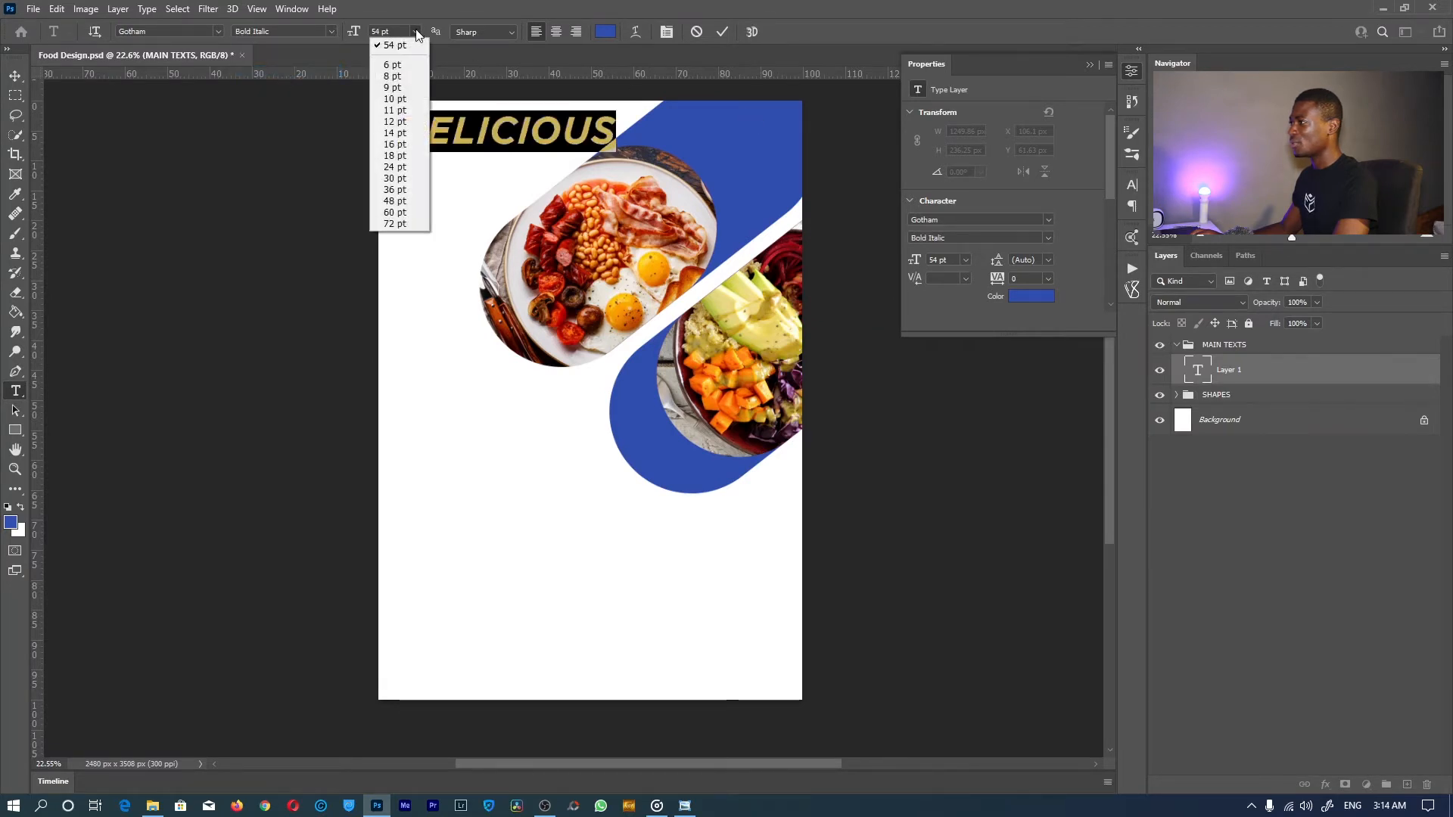
pyautogui.click(407, 202)
pyautogui.click(510, 179)
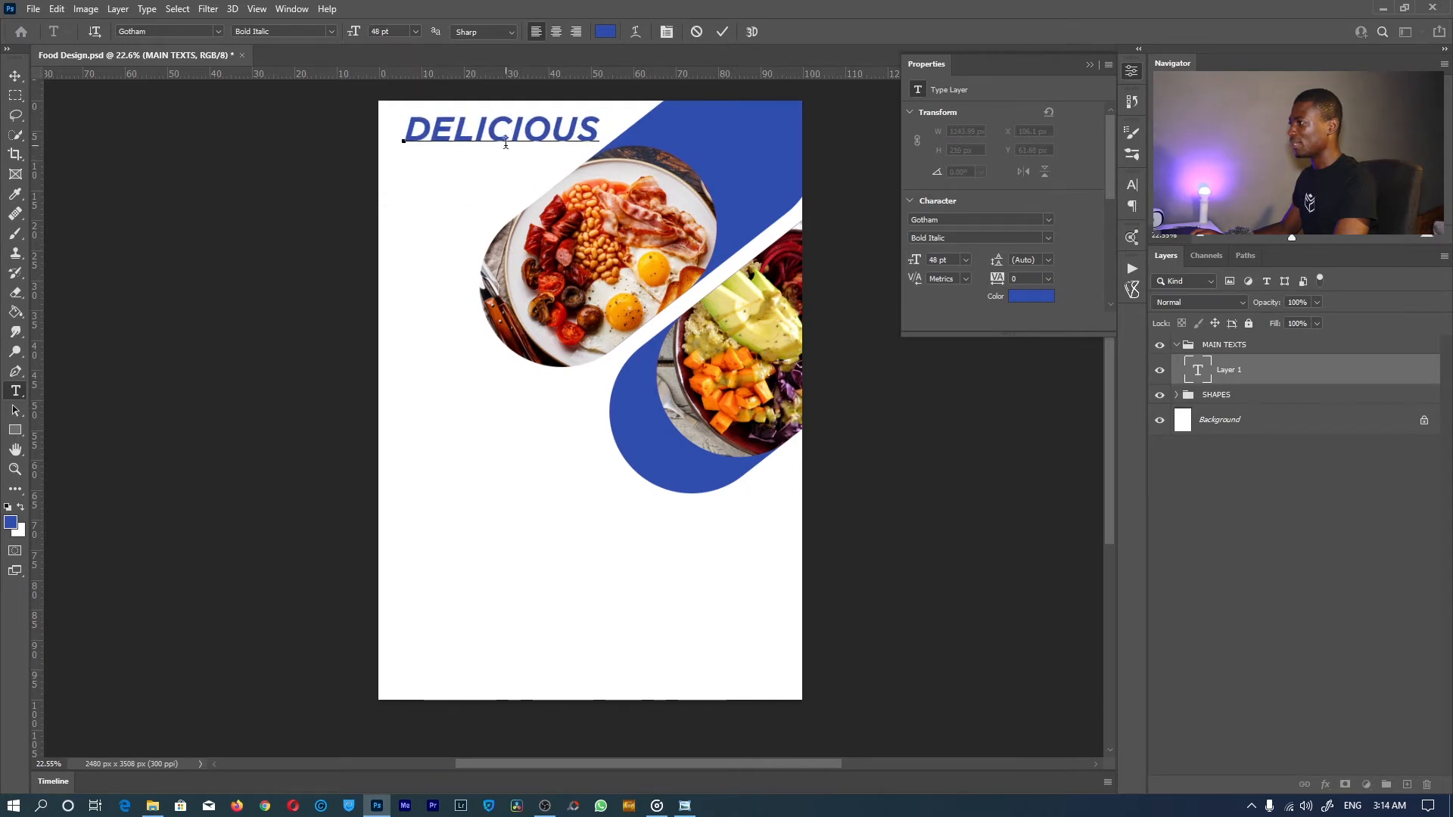
# Reduce the DELICIOUS text to 36 pt and move it to about X 434 px, Y 94 px.
pyautogui.hotkey('ctrl', 'a')
pyautogui.click(413, 31)
pyautogui.click(397, 189)
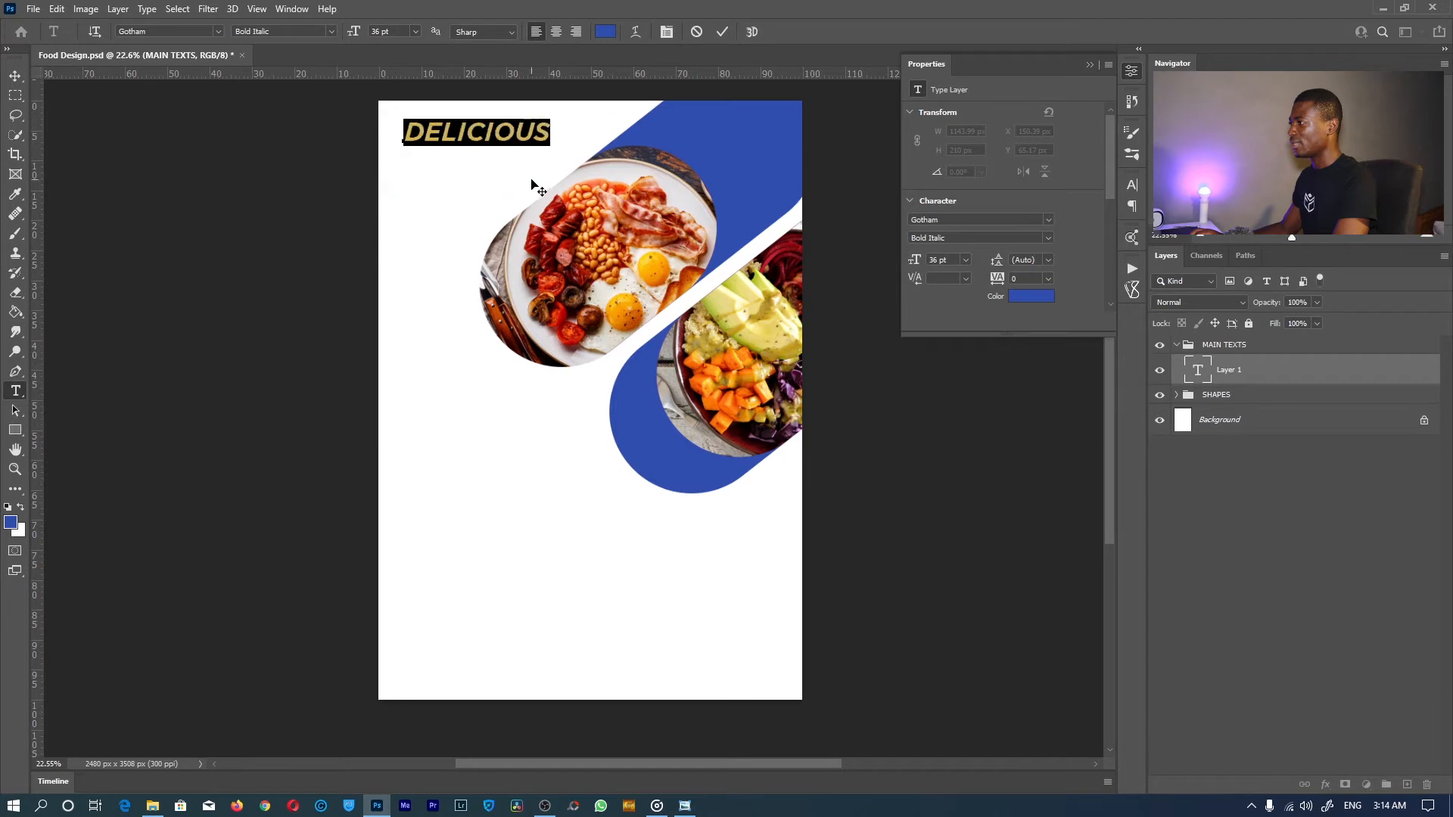
pyautogui.moveTo(526, 175); pyautogui.dragTo(541, 171)
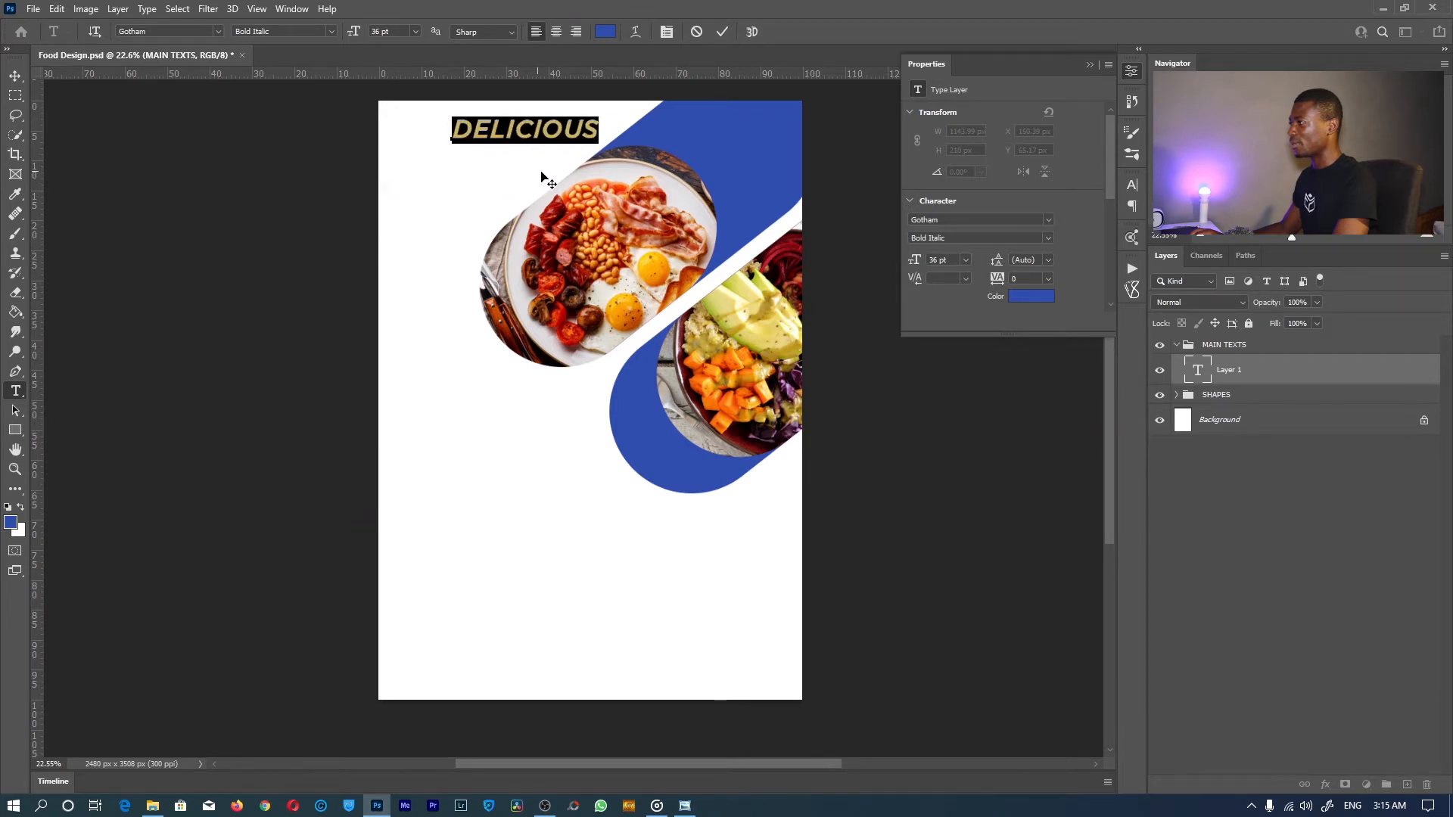
pyautogui.click(722, 32)
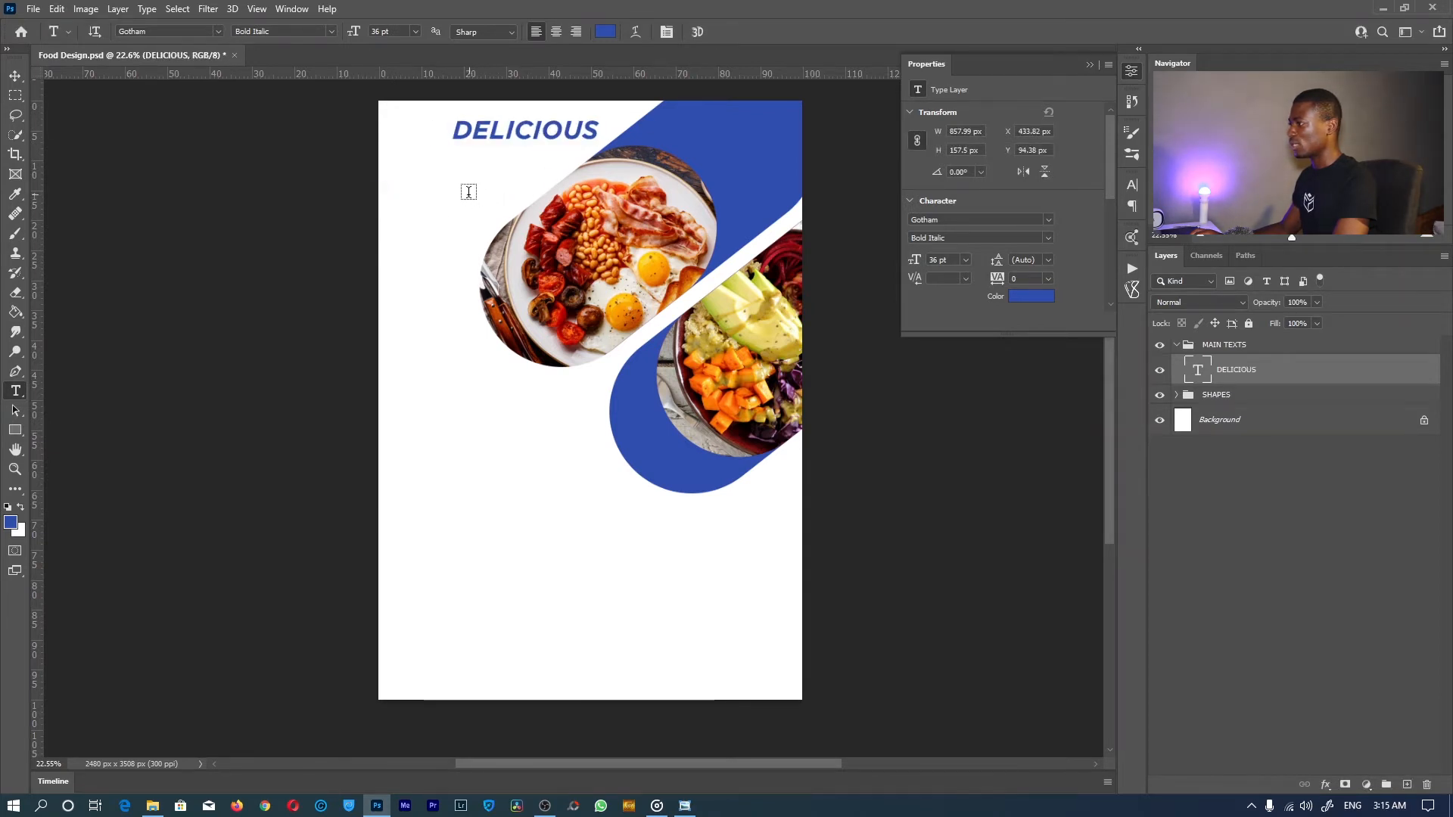
# Add the text FOODS in the same style below DELICIOUS, at about X 372 px, Y 325 px.
pyautogui.click(468, 191)
pyautogui.write('FOODS')
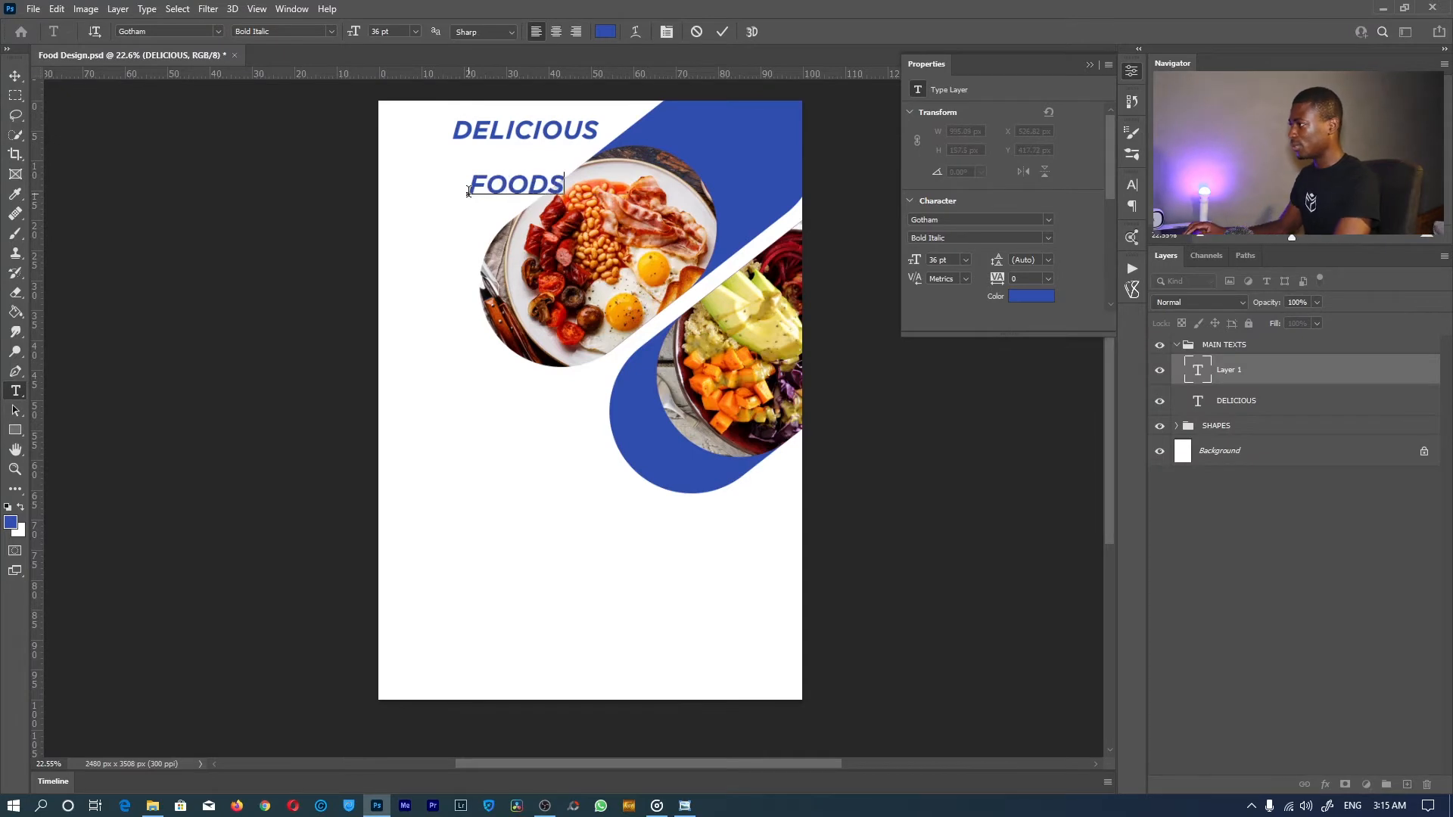
pyautogui.moveTo(534, 231); pyautogui.dragTo(507, 213)
pyautogui.moveTo(502, 204); pyautogui.dragTo(502, 206)
pyautogui.click(723, 31)
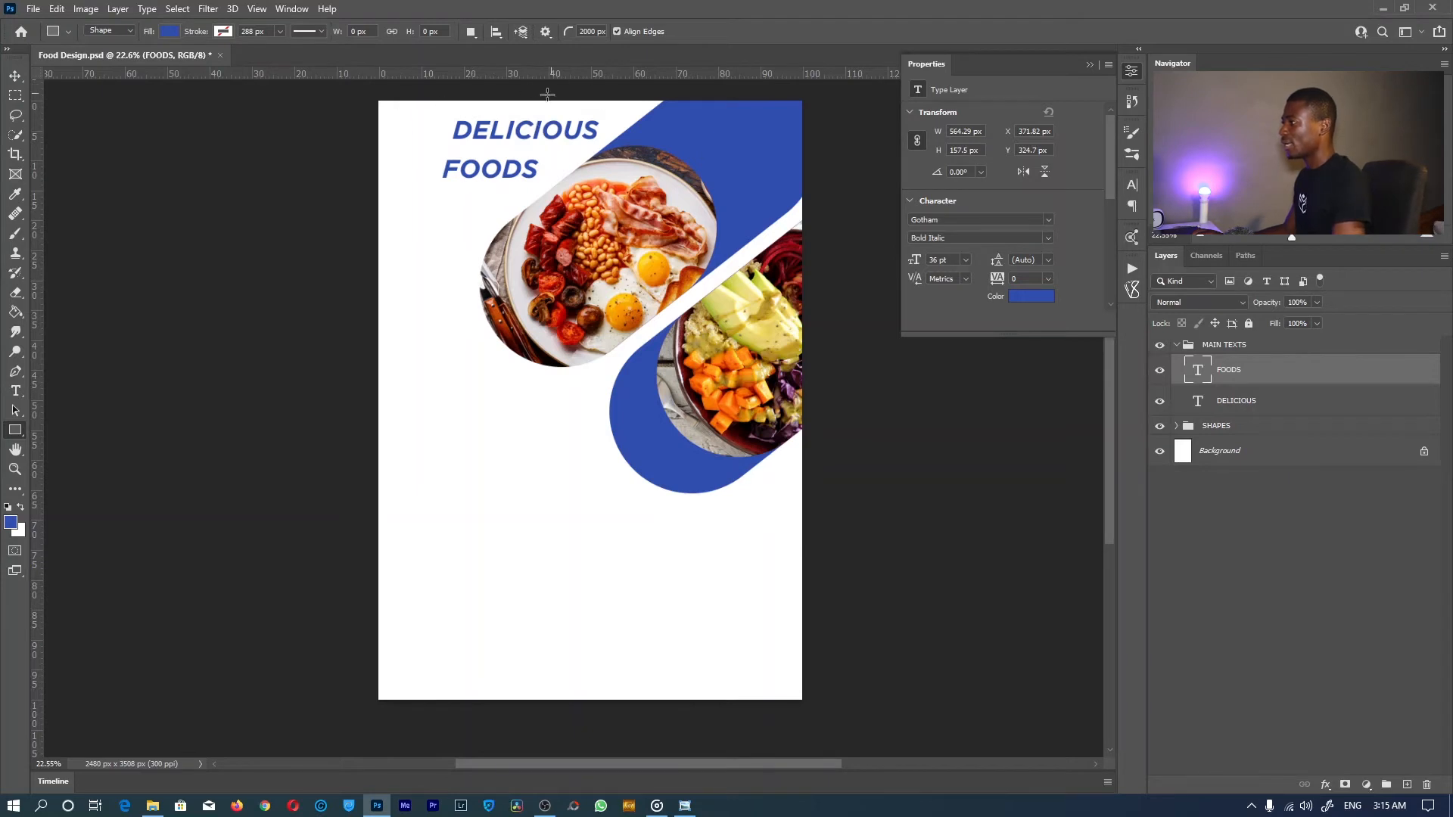
# Draw a blue rectangle with 0 px corner radius over DELICIOUS, about 1055 × 205 px at X 336 px, Y 58 px.
pyautogui.moveTo(436, 111); pyautogui.dragTo(617, 155)
pyautogui.hotkey('ctrl', 'z')
pyautogui.write('0')
pyautogui.press('Return')
pyautogui.moveTo(434, 107); pyautogui.dragTo(614, 142)
pyautogui.press('z')
pyautogui.moveTo(524, 112); pyautogui.dragTo(656, 250)
pyautogui.press('v')
pyautogui.moveTo(525, 212); pyautogui.dragTo(533, 224)
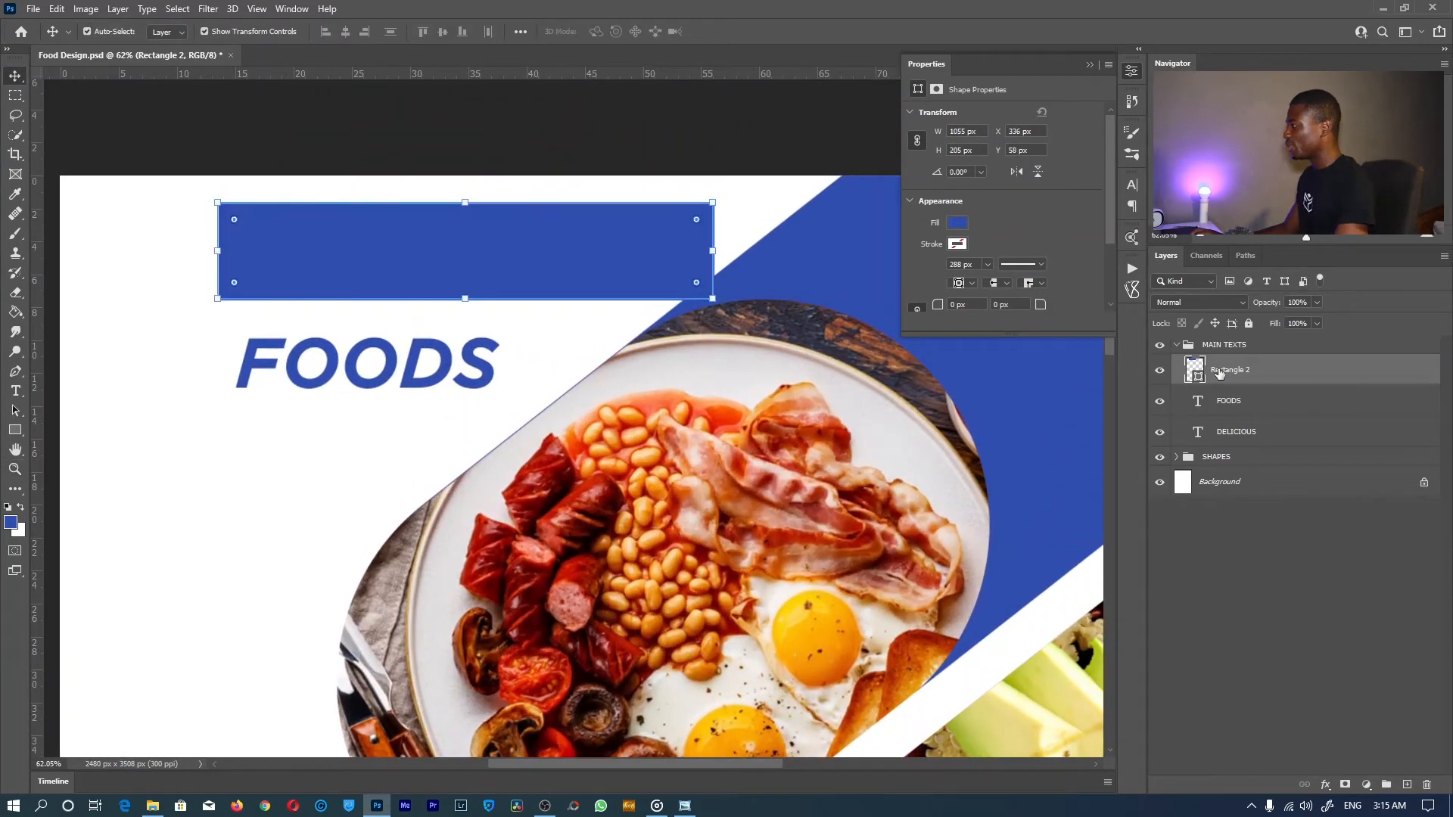
# Move the Rectangle 2 layer beneath the DELICIOUS text layer in the MAIN TEXTS group.
pyautogui.click(1163, 370)
pyautogui.click(1168, 369)
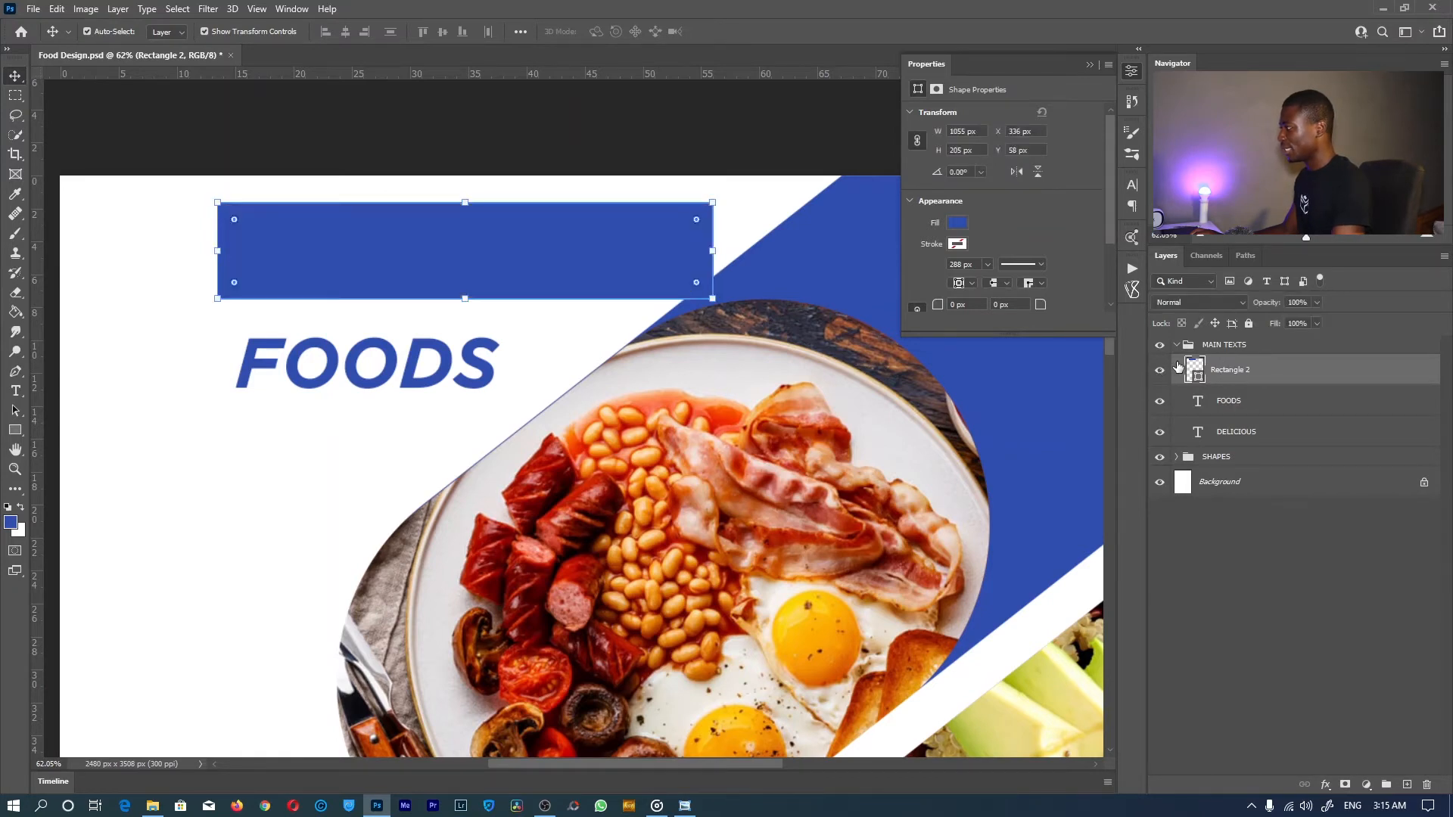
pyautogui.moveTo(1265, 370); pyautogui.dragTo(1251, 436)
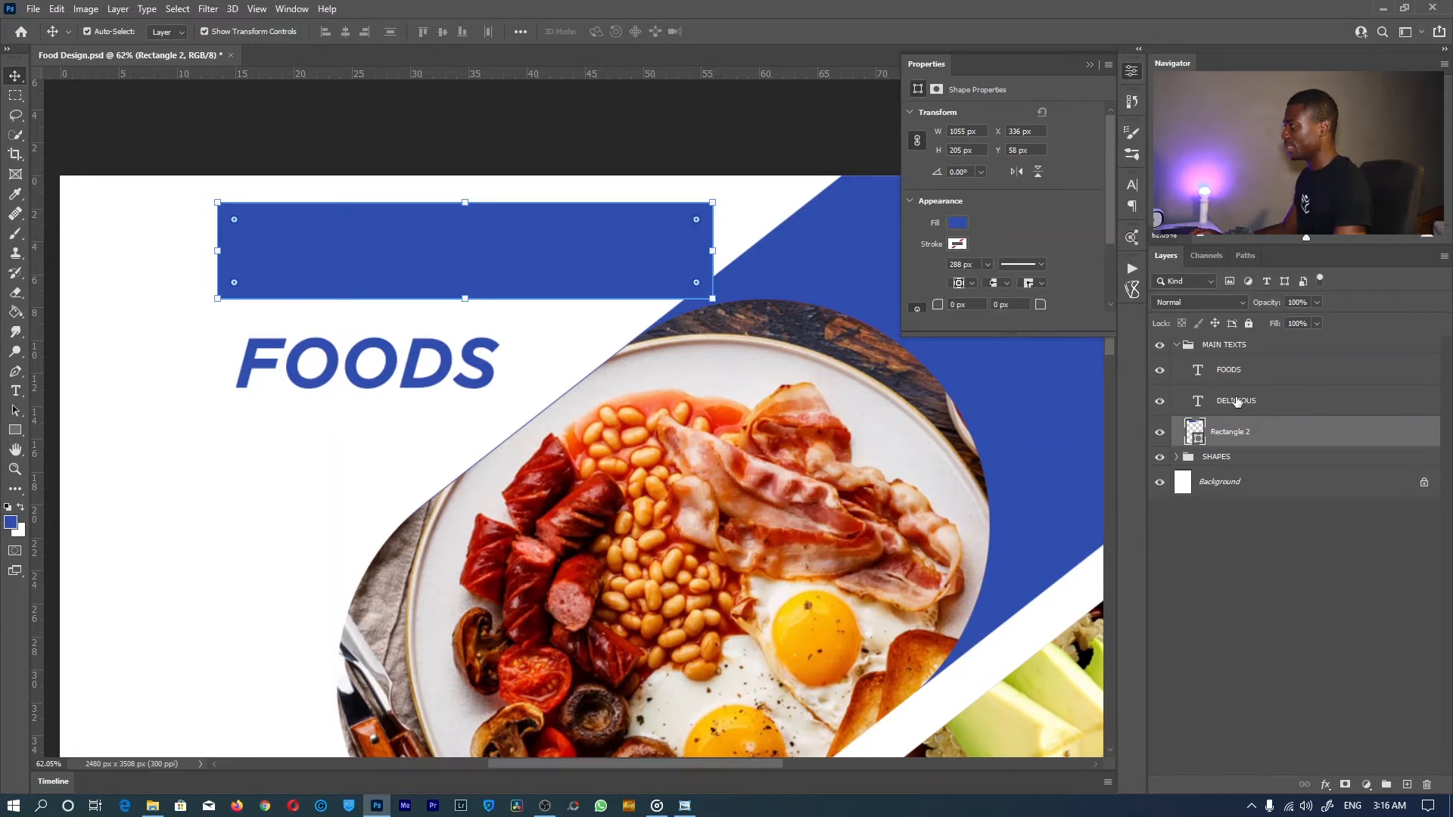
# Change the DELICIOUS text colour to white (#ffffff).
pyautogui.doubleClick(1197, 402)
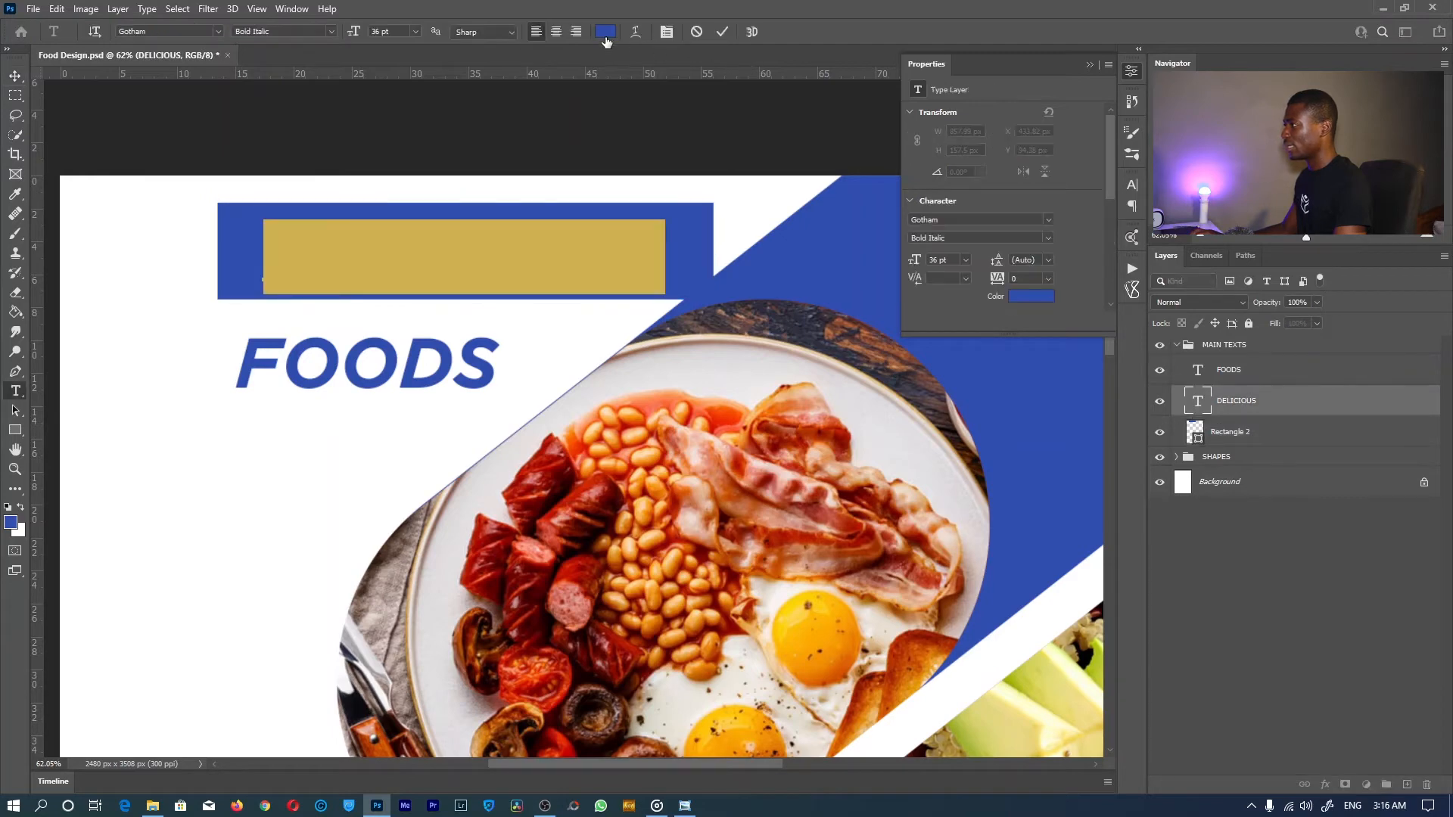
pyautogui.click(601, 33)
pyautogui.moveTo(913, 233); pyautogui.dragTo(766, 31)
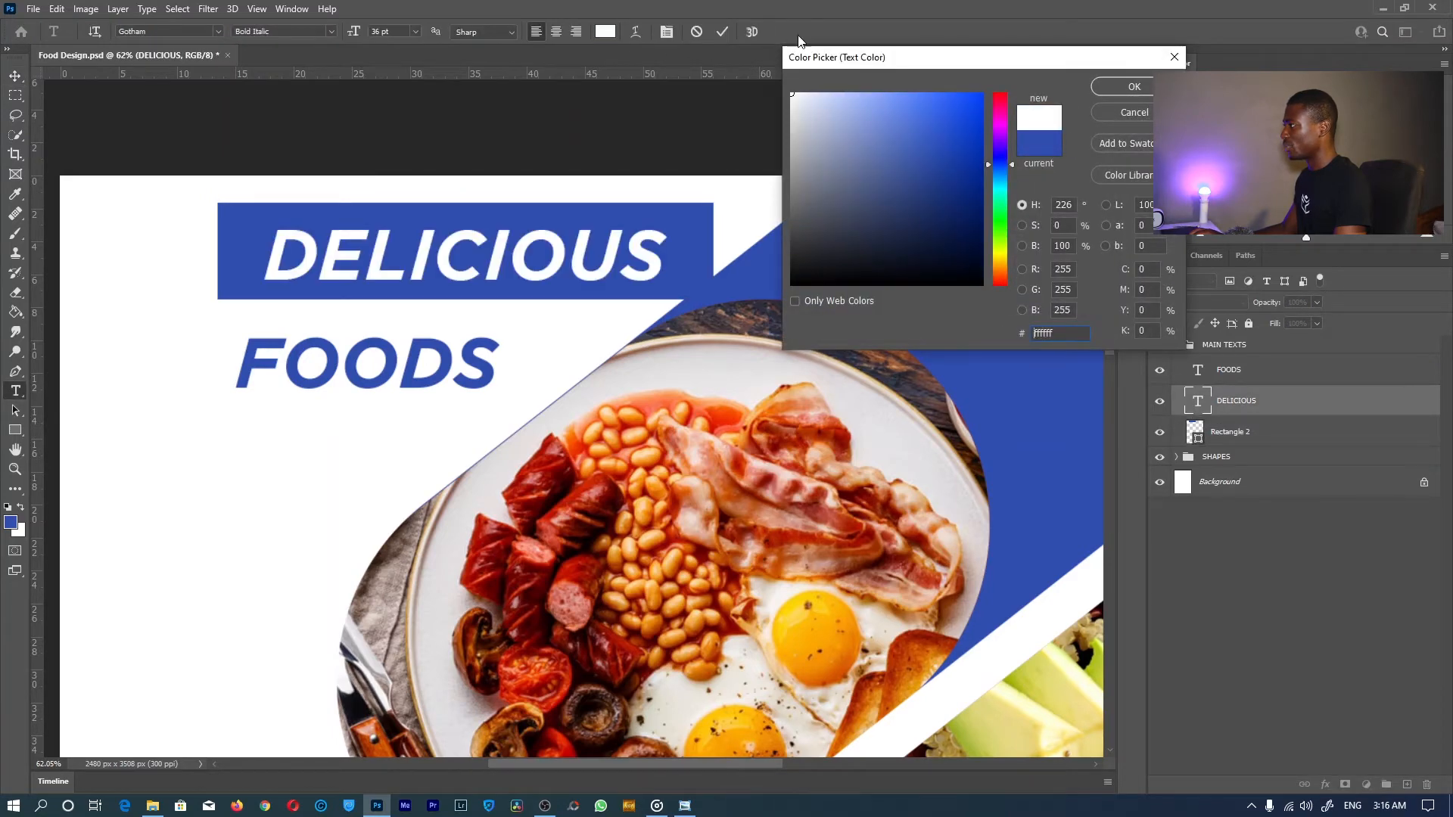
pyautogui.click(1130, 88)
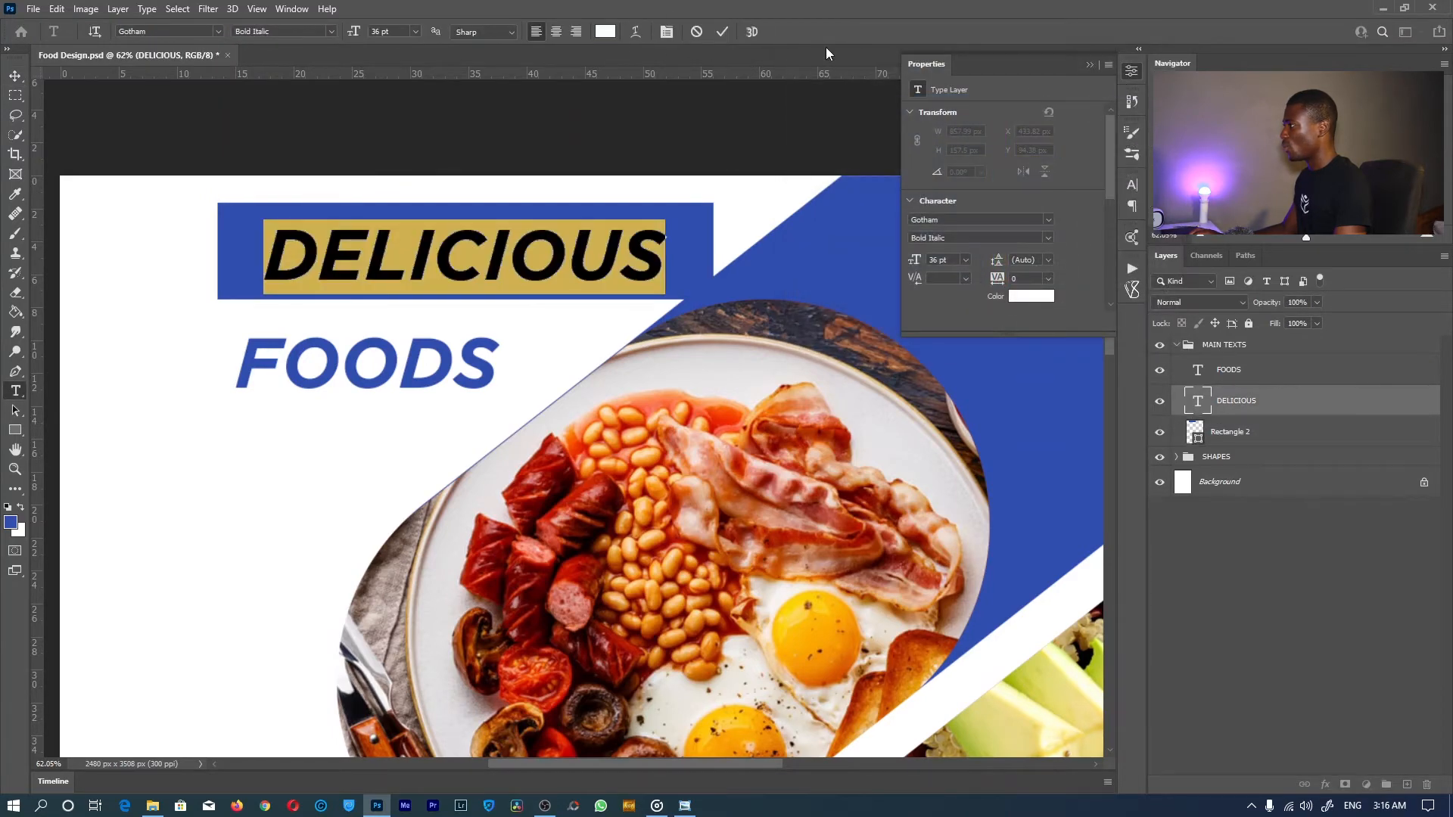
pyautogui.click(722, 32)
# Change the FOODS text colour to white (#ffffff).
pyautogui.doubleClick(1198, 370)
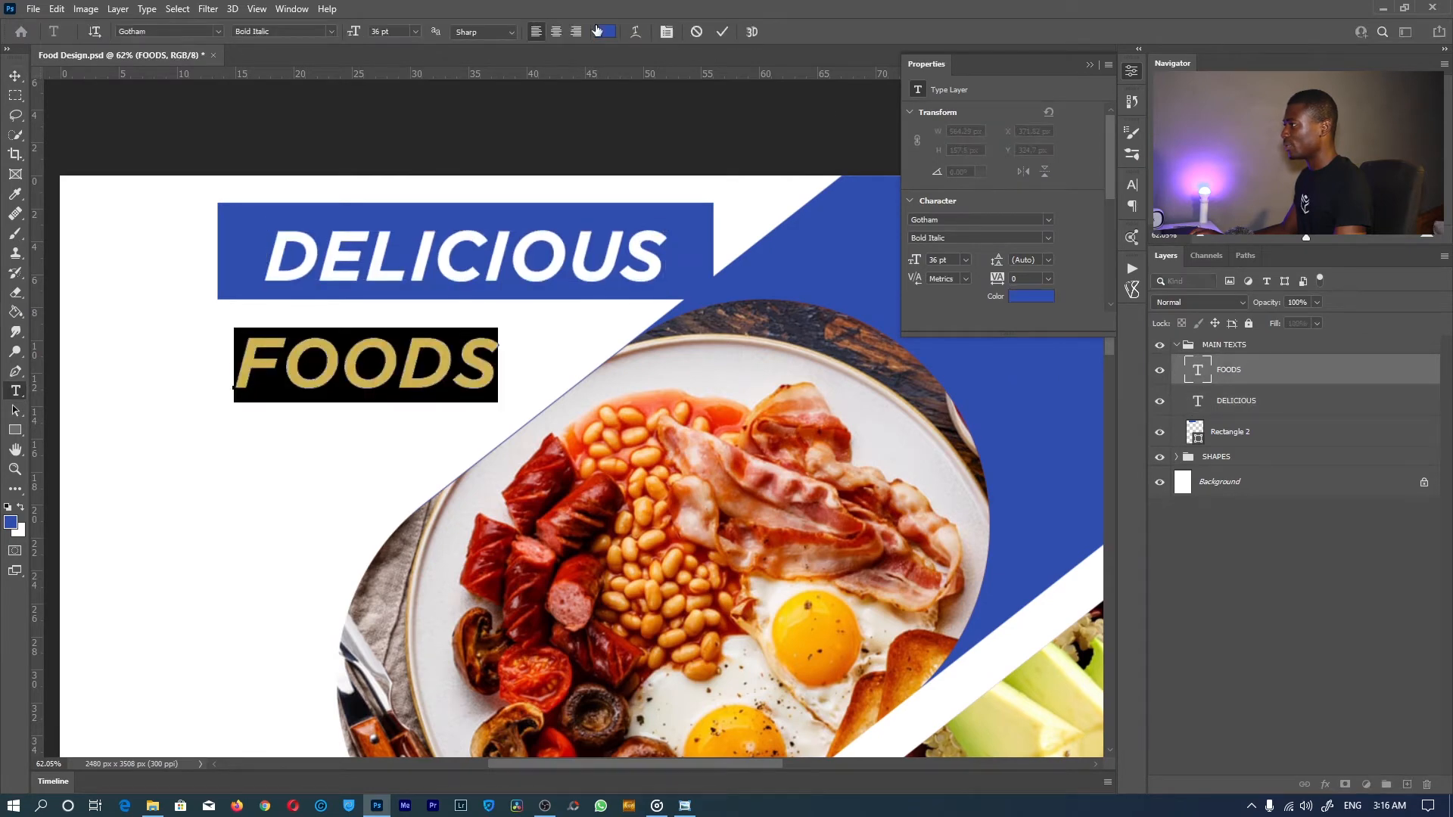
pyautogui.click(603, 34)
pyautogui.moveTo(893, 151); pyautogui.dragTo(780, 45)
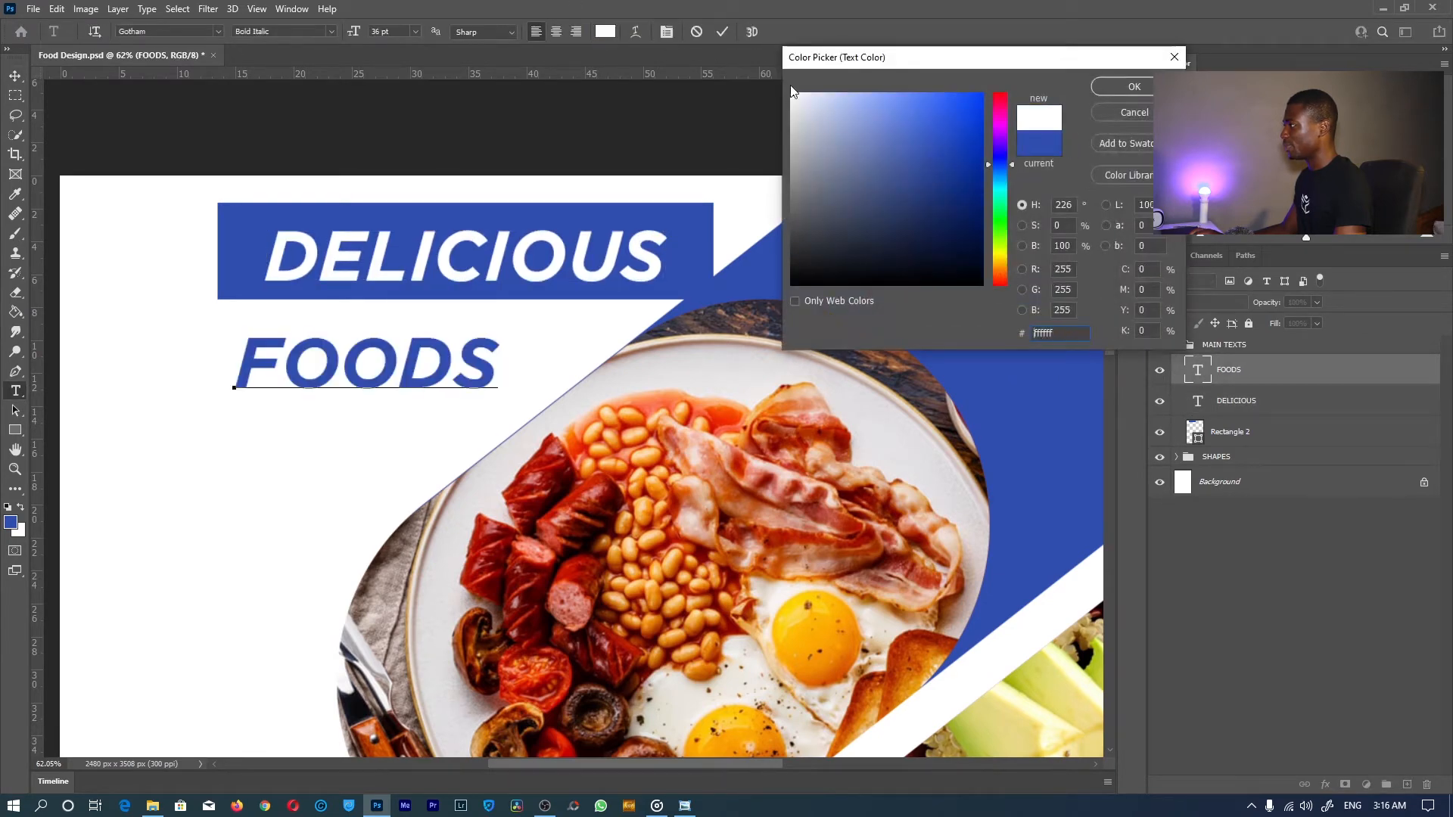
pyautogui.click(1131, 88)
pyautogui.click(722, 32)
# Shift Rectangle 2 slightly down behind DELICIOUS to Y 67 px.
pyautogui.press('v')
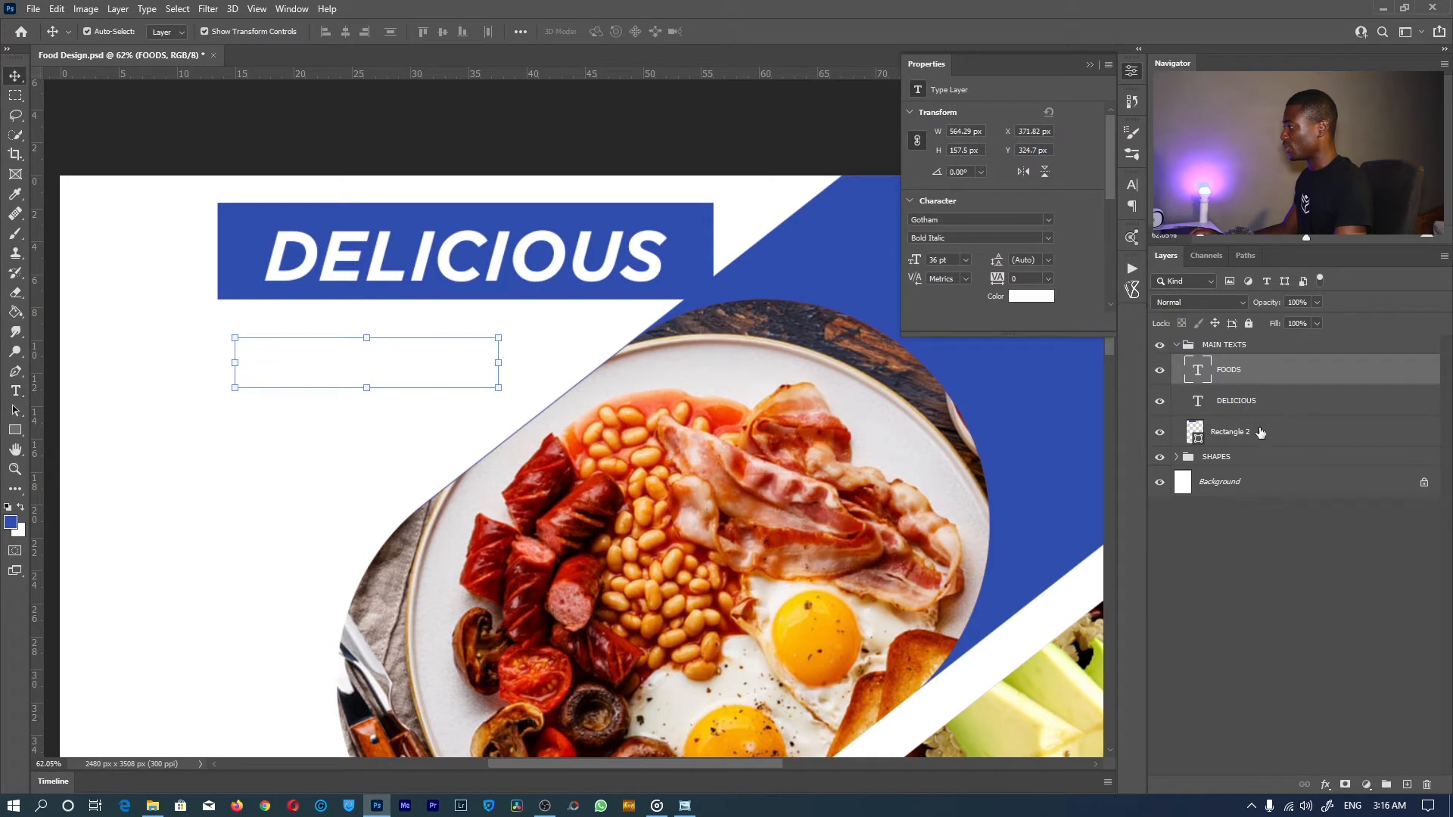
pyautogui.click(682, 287)
pyautogui.moveTo(549, 224); pyautogui.dragTo(548, 230)
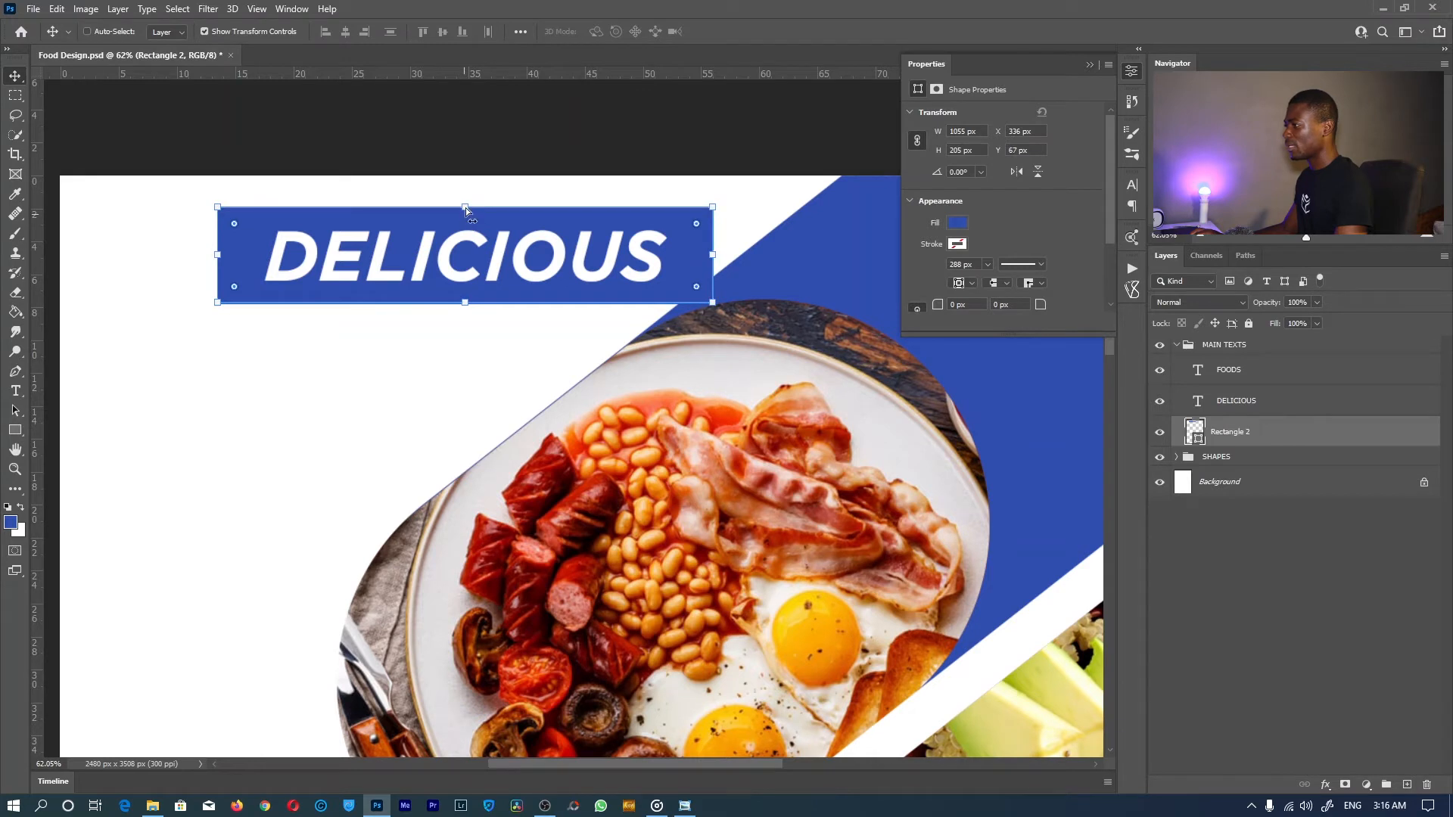
pyautogui.press('ctrl')
pyautogui.press('ctrl')
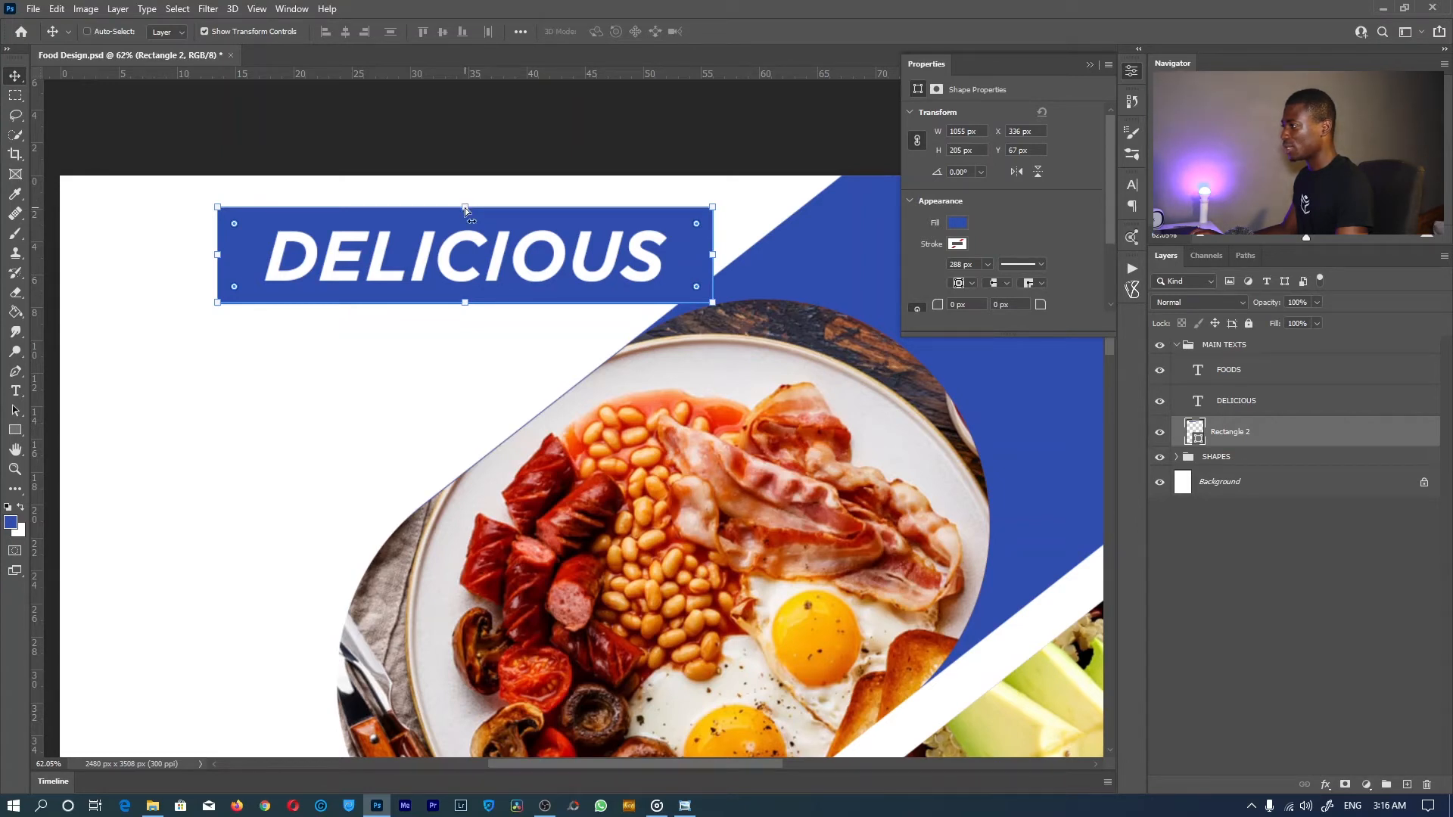
pyautogui.moveTo(464, 209)
pyautogui.mouseDown()
pyautogui.moveTo(643, 215)
pyautogui.moveTo(419, 210)
pyautogui.moveTo(490, 212)
pyautogui.moveTo(435, 207)
pyautogui.moveTo(496, 192)
pyautogui.moveTo(484, 215)
pyautogui.mouseUp()
pyautogui.hotkey('ctrl', 'z')
pyautogui.hotkey('ctrl', 'z')
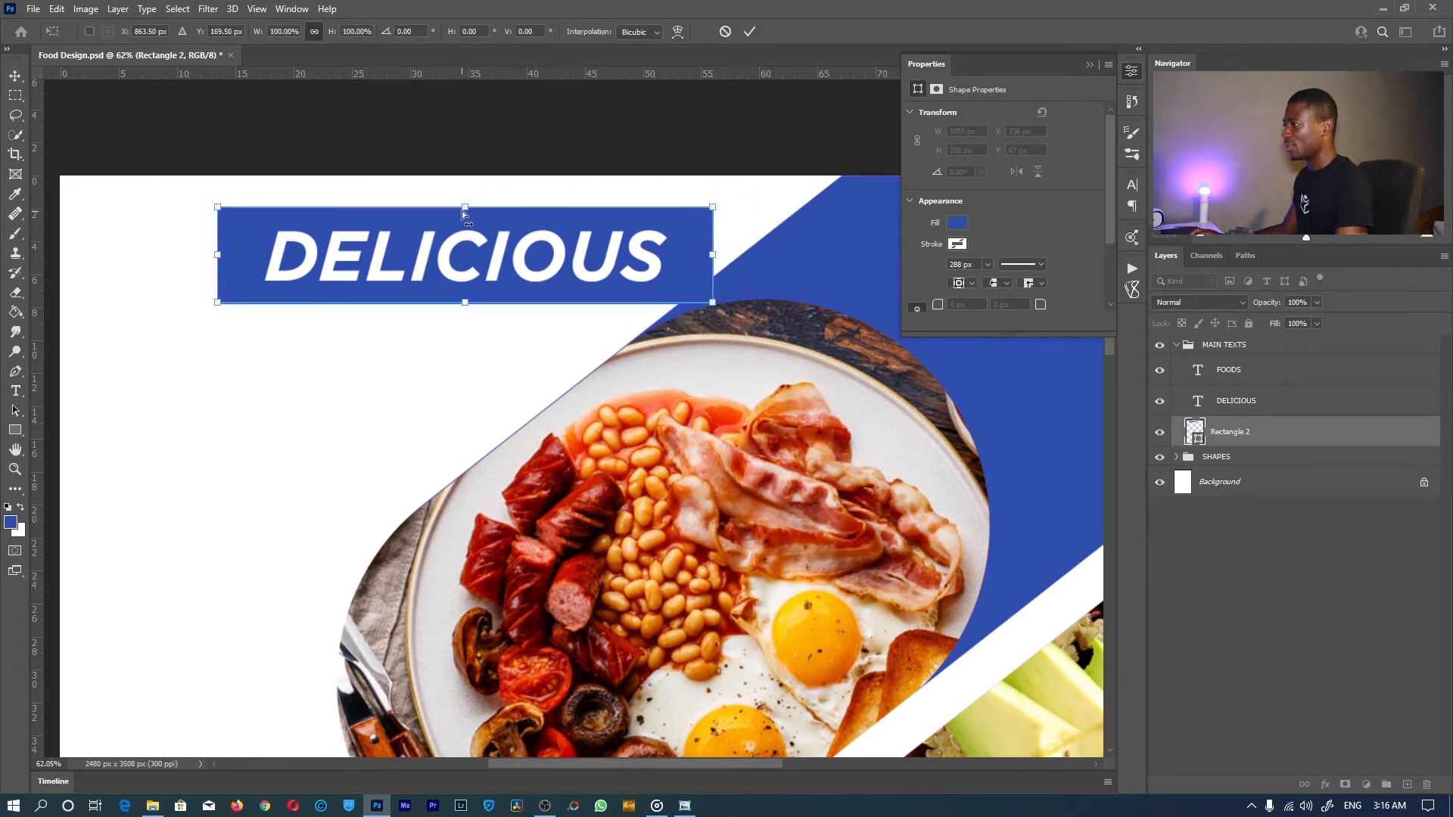
# Skew Rectangle 2 horizontally by about -15.7° so its sides slant like the italic DELICIOUS text.
pyautogui.moveTo(464, 206); pyautogui.dragTo(492, 207)
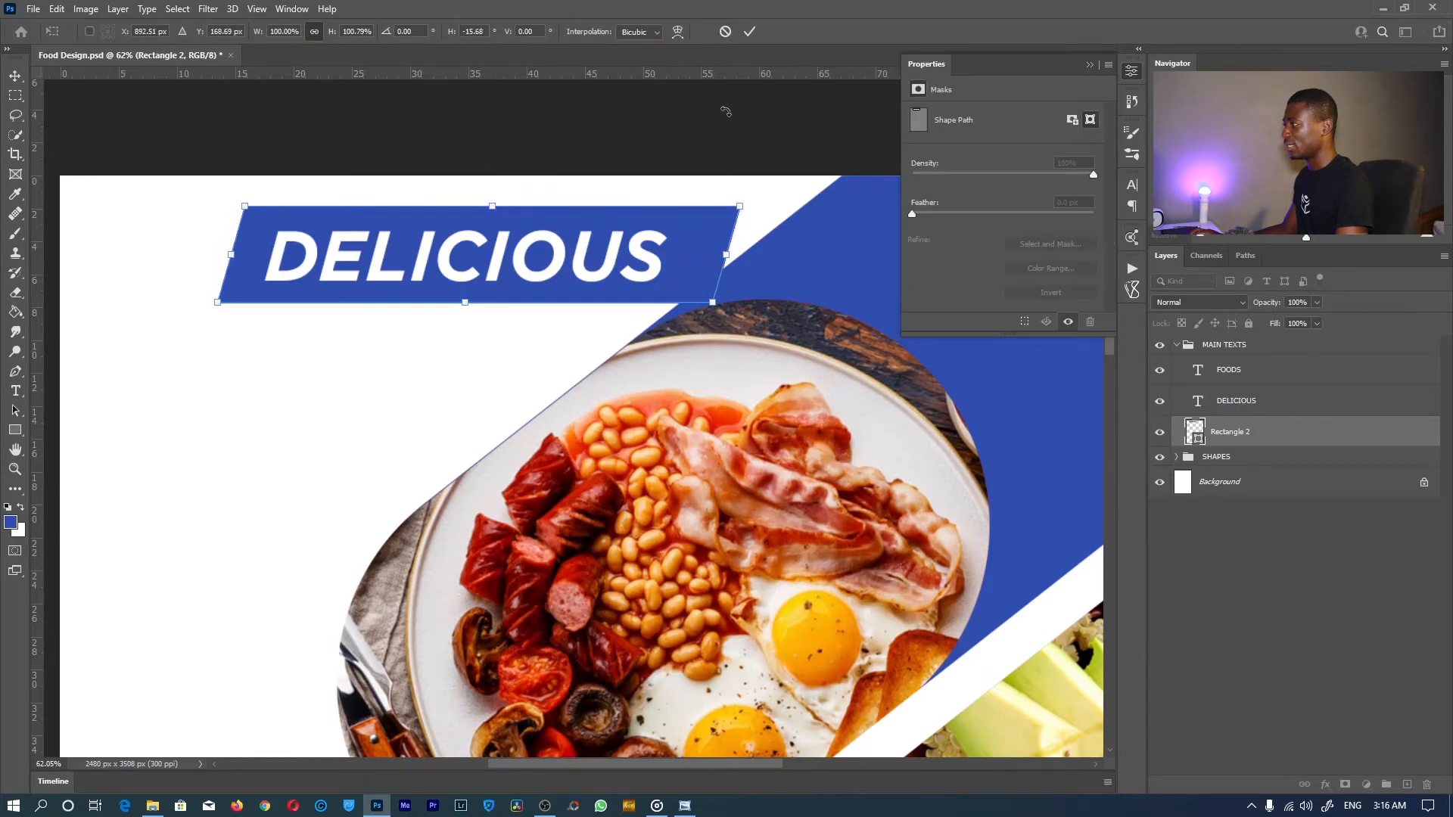
pyautogui.click(749, 31)
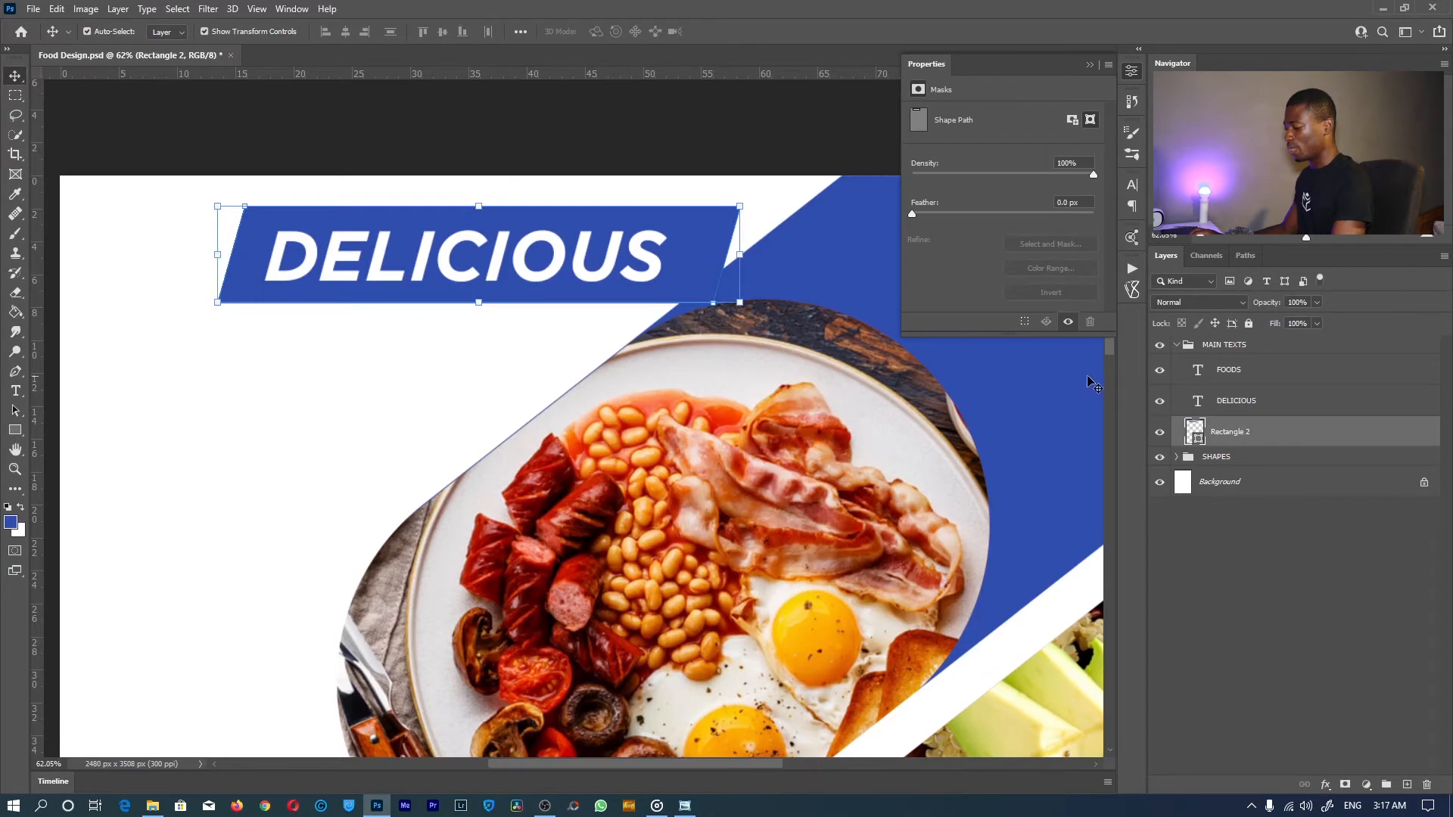
# Duplicate the slanted rectangle and place the copy between the FOODS and DELICIOUS layers.
pyautogui.press('ctrl')
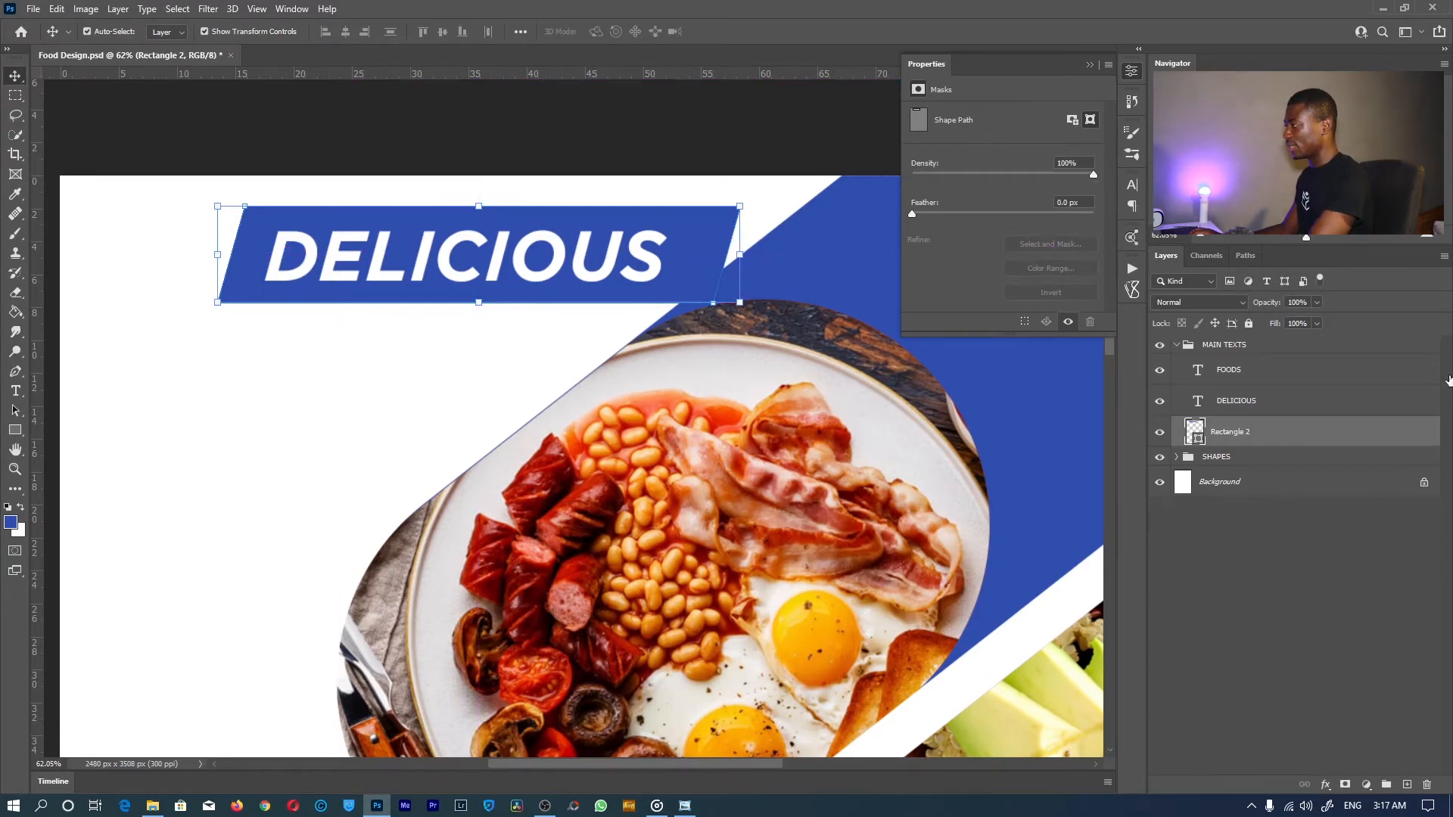
pyautogui.hotkey('ctrl', 'j')
pyautogui.moveTo(1240, 435); pyautogui.dragTo(1235, 393)
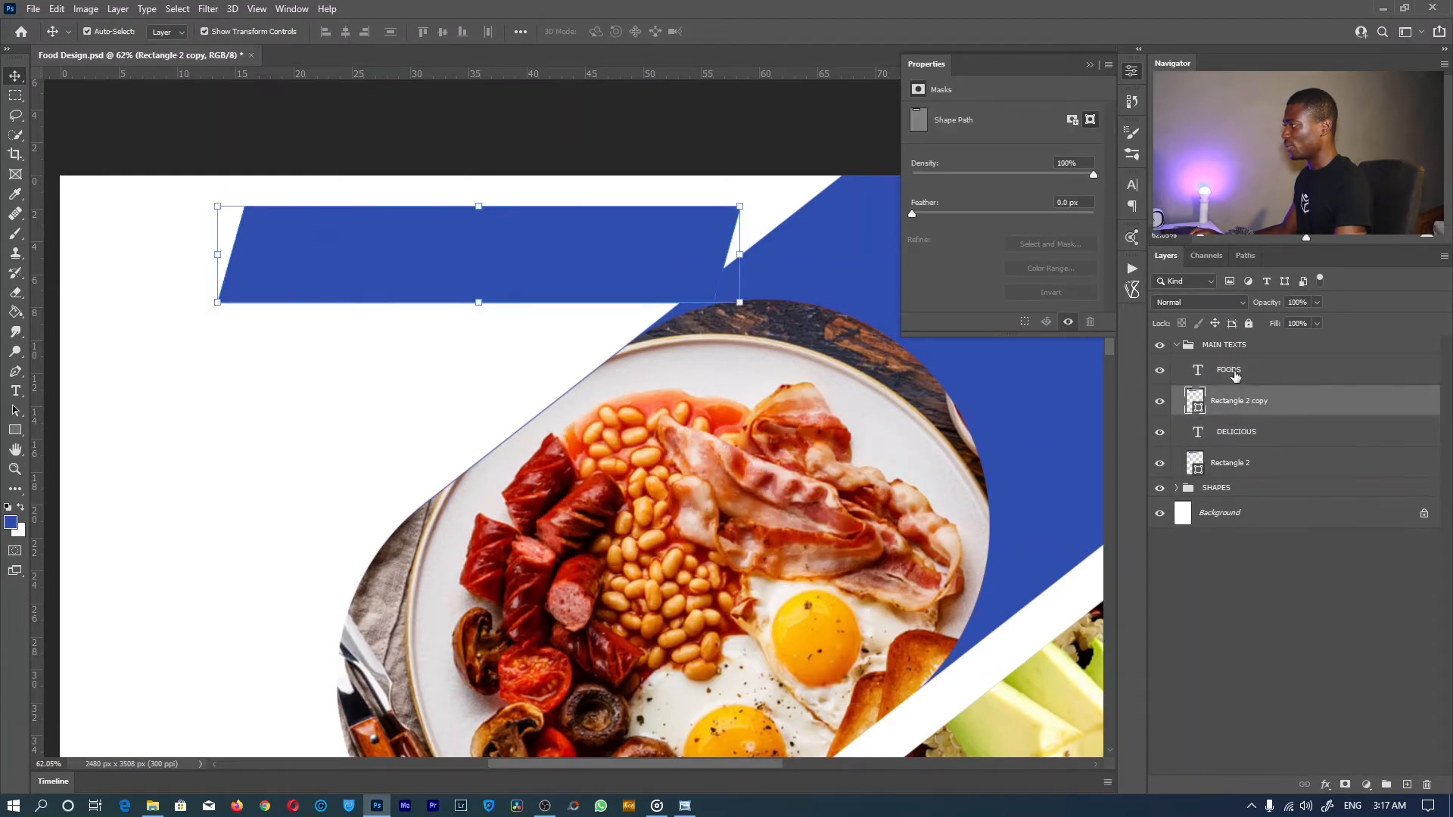
# Move the copied slanted rectangle down and left so it sits behind the FOODS text.
pyautogui.press('ctrl')
pyautogui.moveTo(778, 295); pyautogui.dragTo(742, 333)
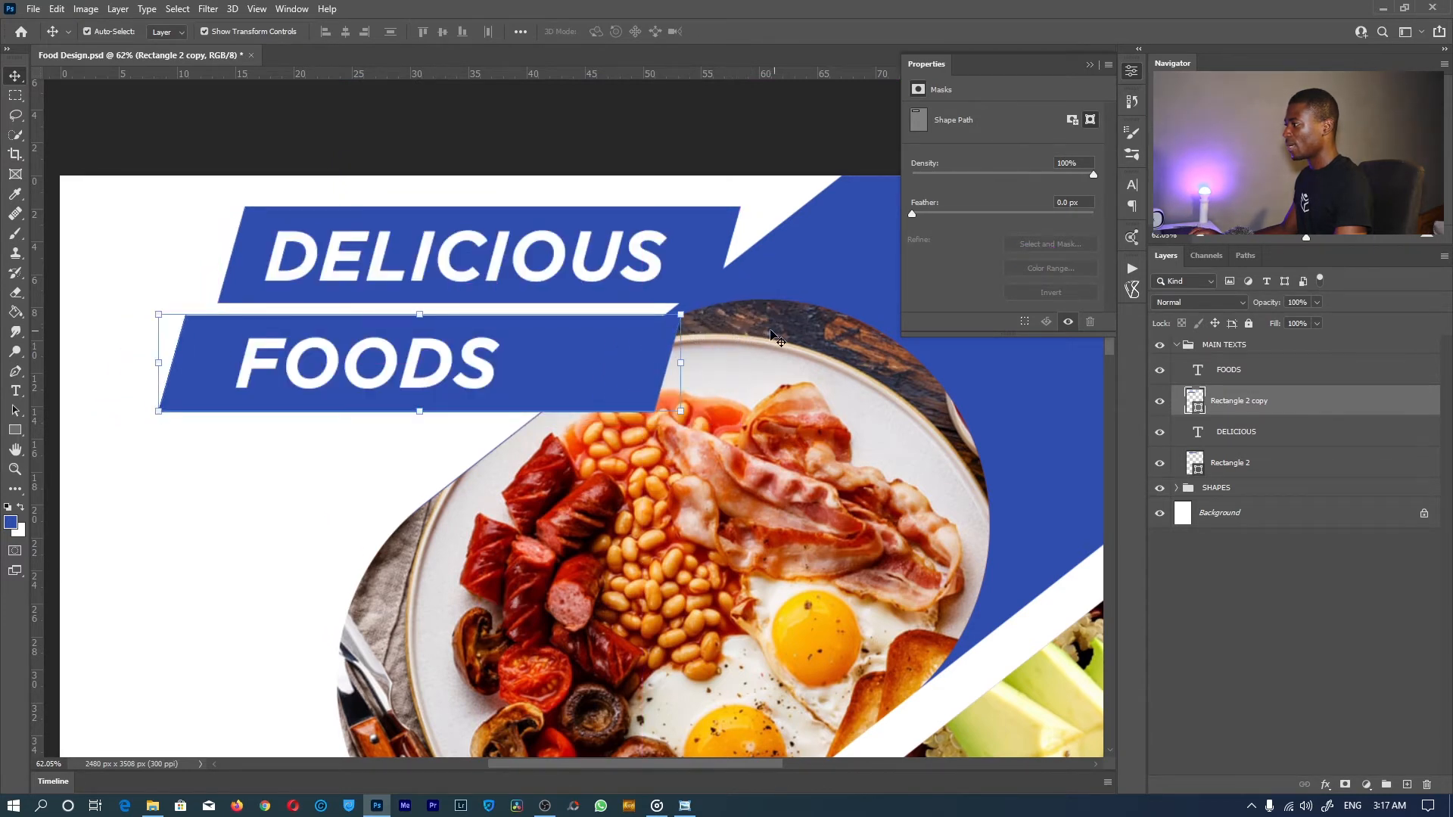
pyautogui.press('z')
# Select the DELICIOUS and FOODS texts with both banner rectangles and shift them together to the right.
pyautogui.click(1246, 468)
pyautogui.keyDown('shift'); pyautogui.click(1249, 371); pyautogui.keyUp('shift')
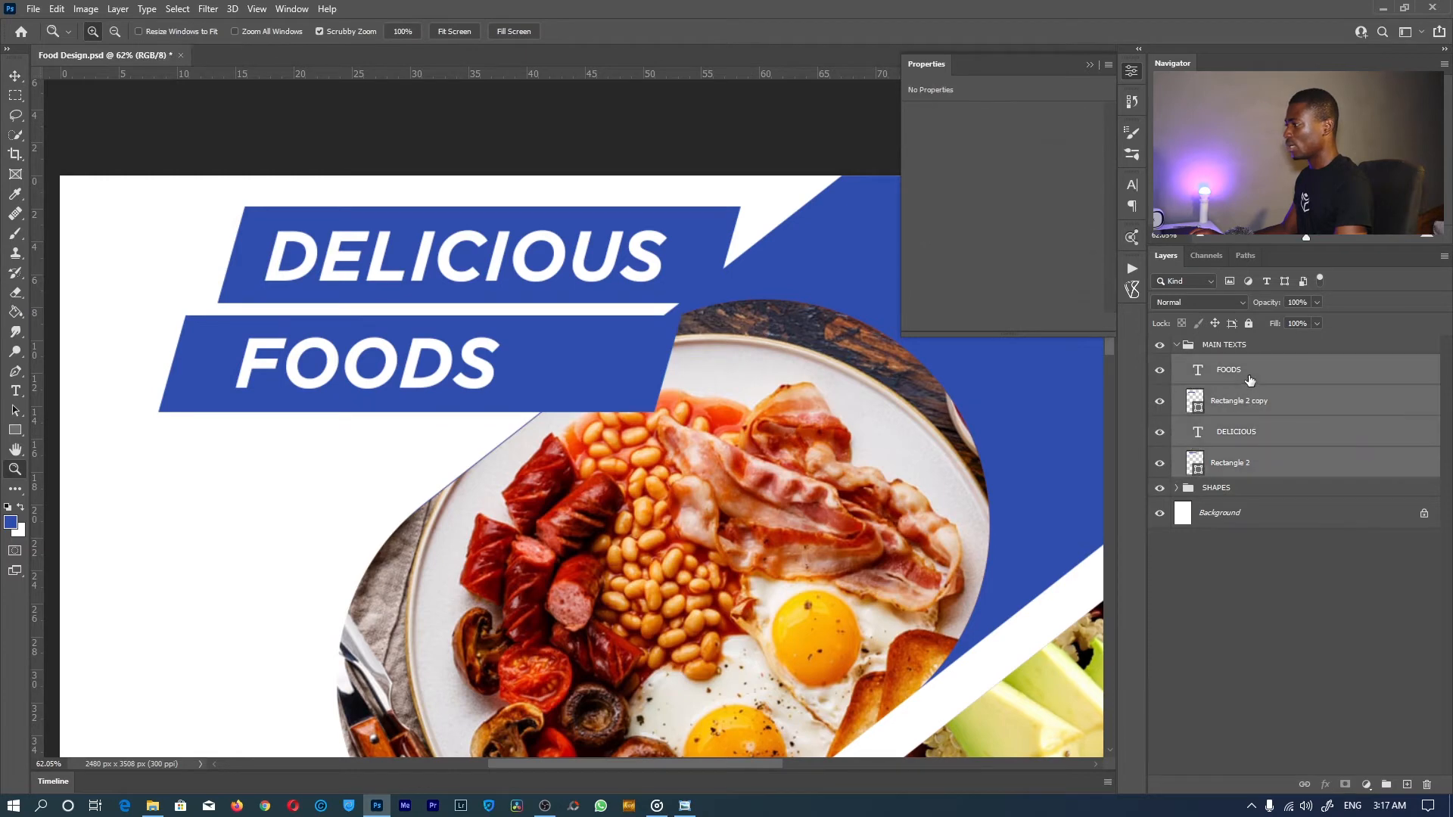
pyautogui.press('v')
pyautogui.moveTo(512, 288); pyautogui.dragTo(602, 283)
pyautogui.press('z')
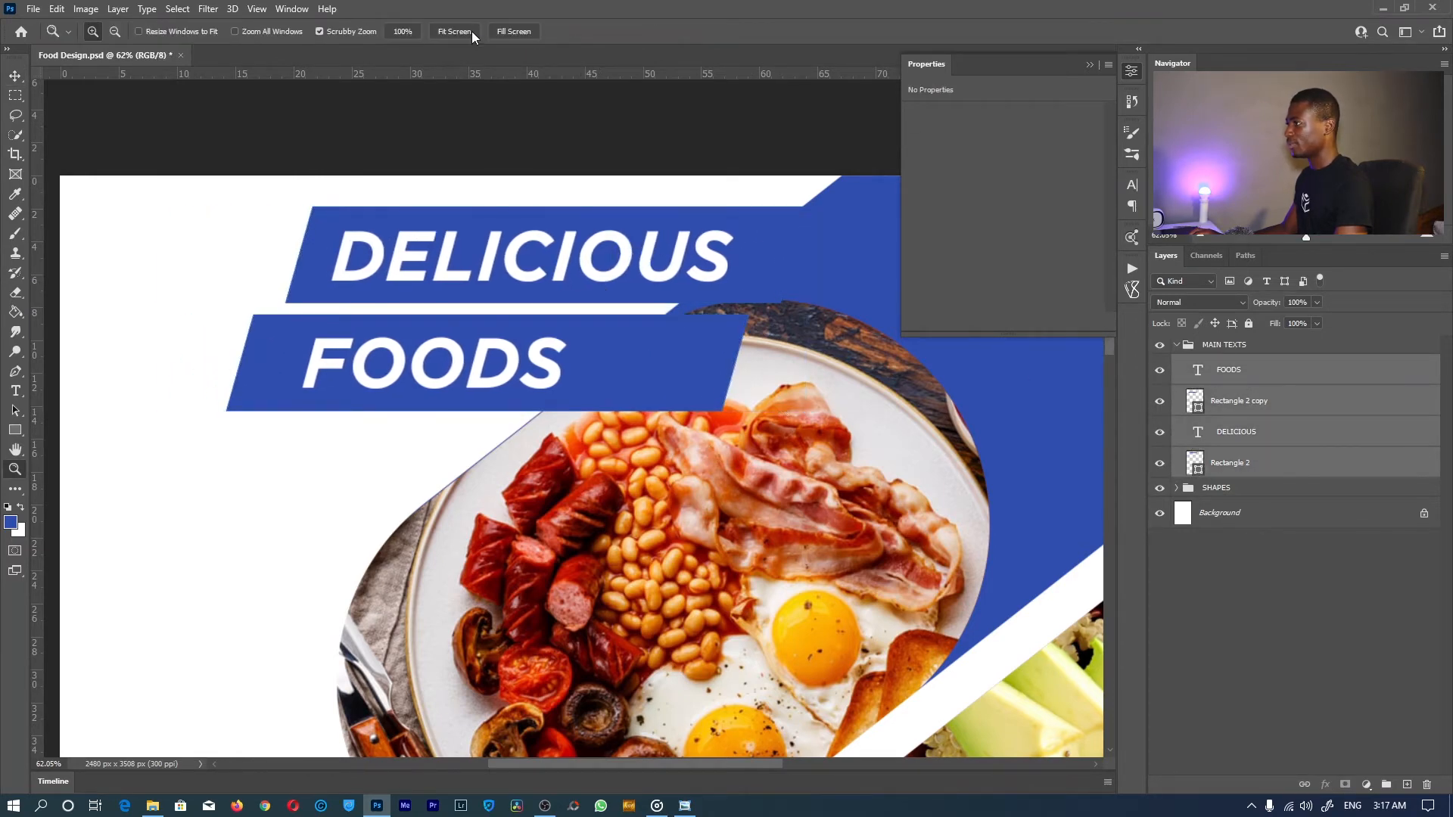
pyautogui.click(467, 31)
pyautogui.click(600, 106)
pyautogui.moveTo(601, 106); pyautogui.dragTo(627, 191)
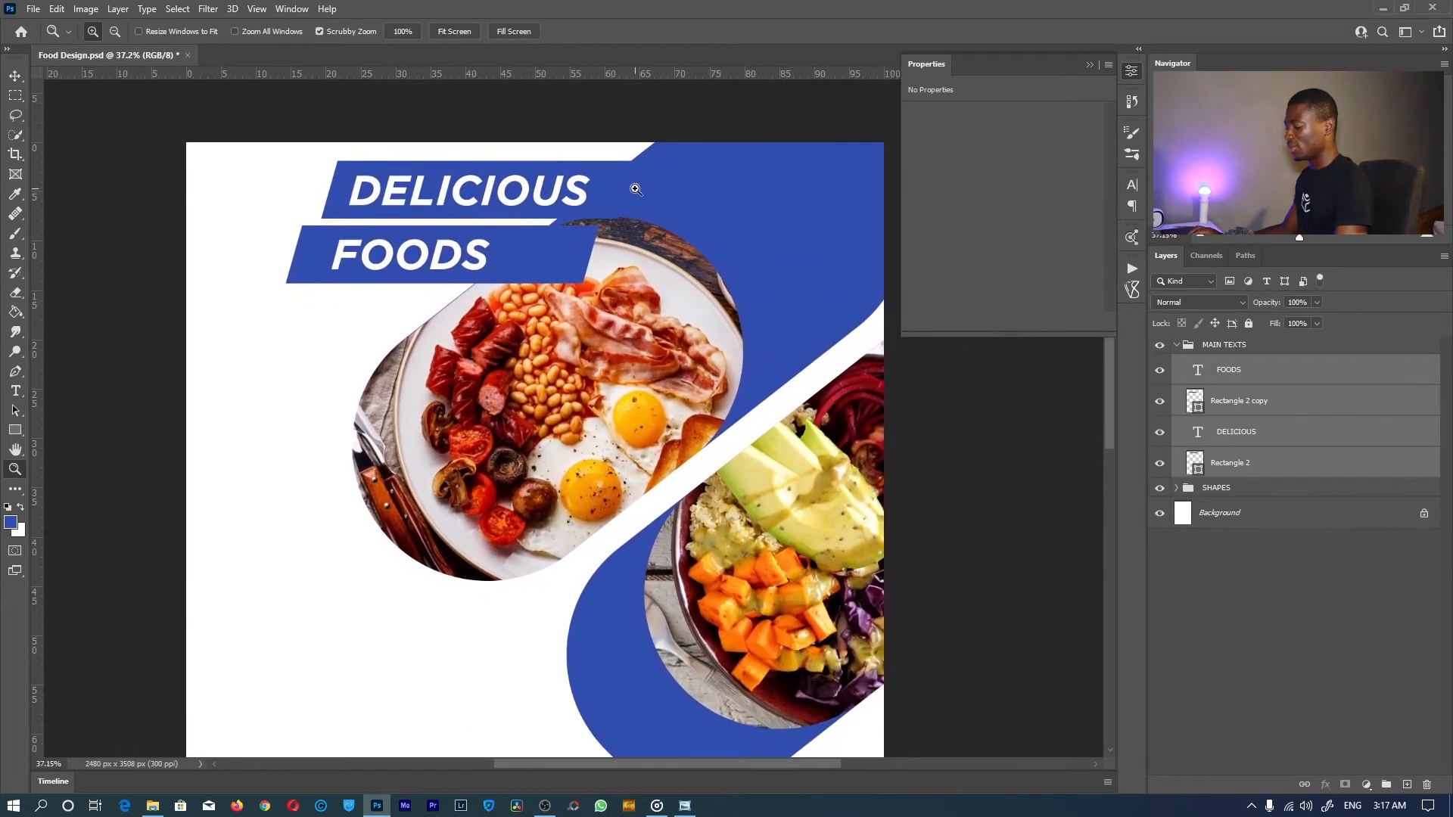
pyautogui.press('t')
pyautogui.click(476, 249)
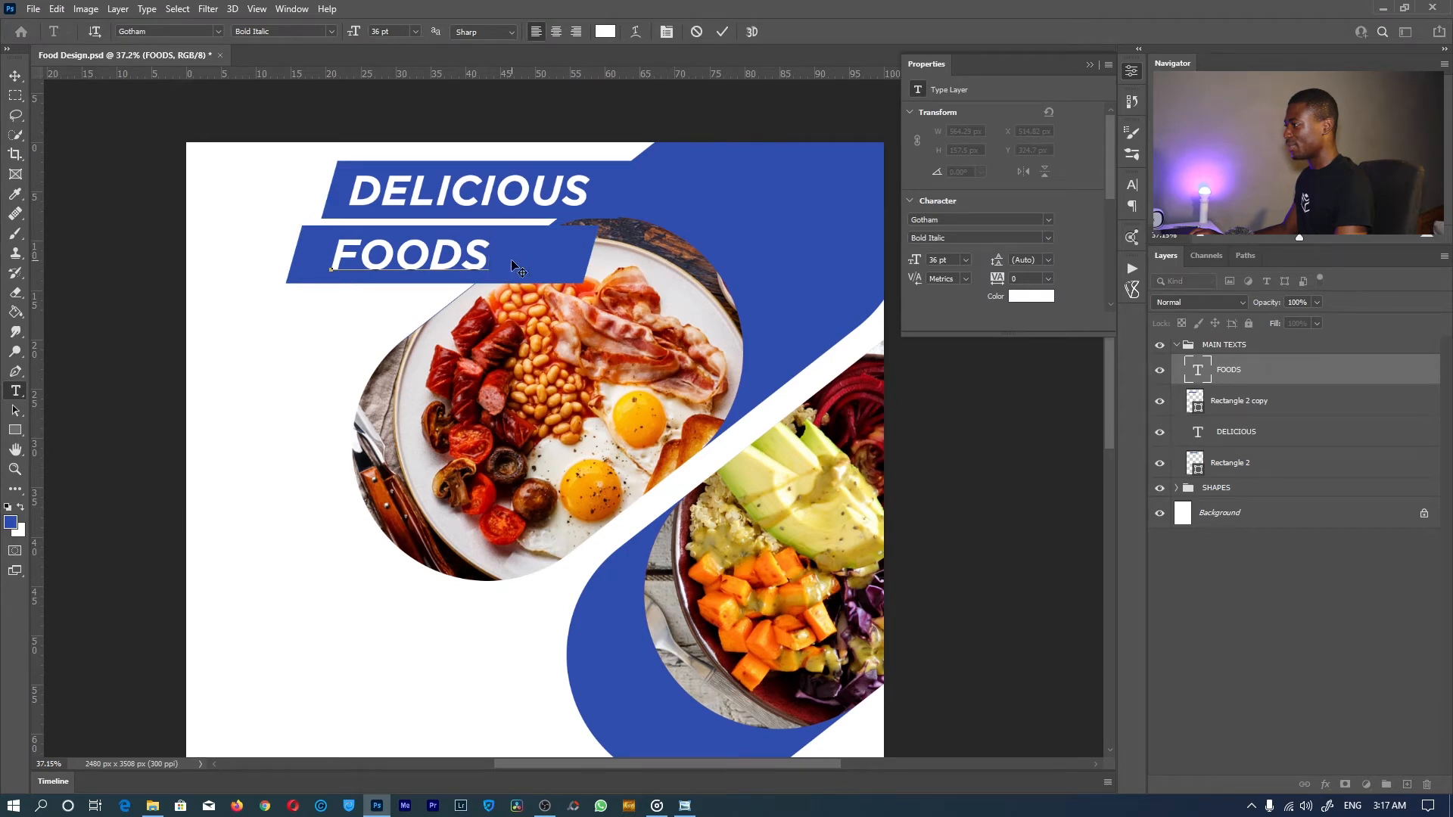
pyautogui.click(723, 34)
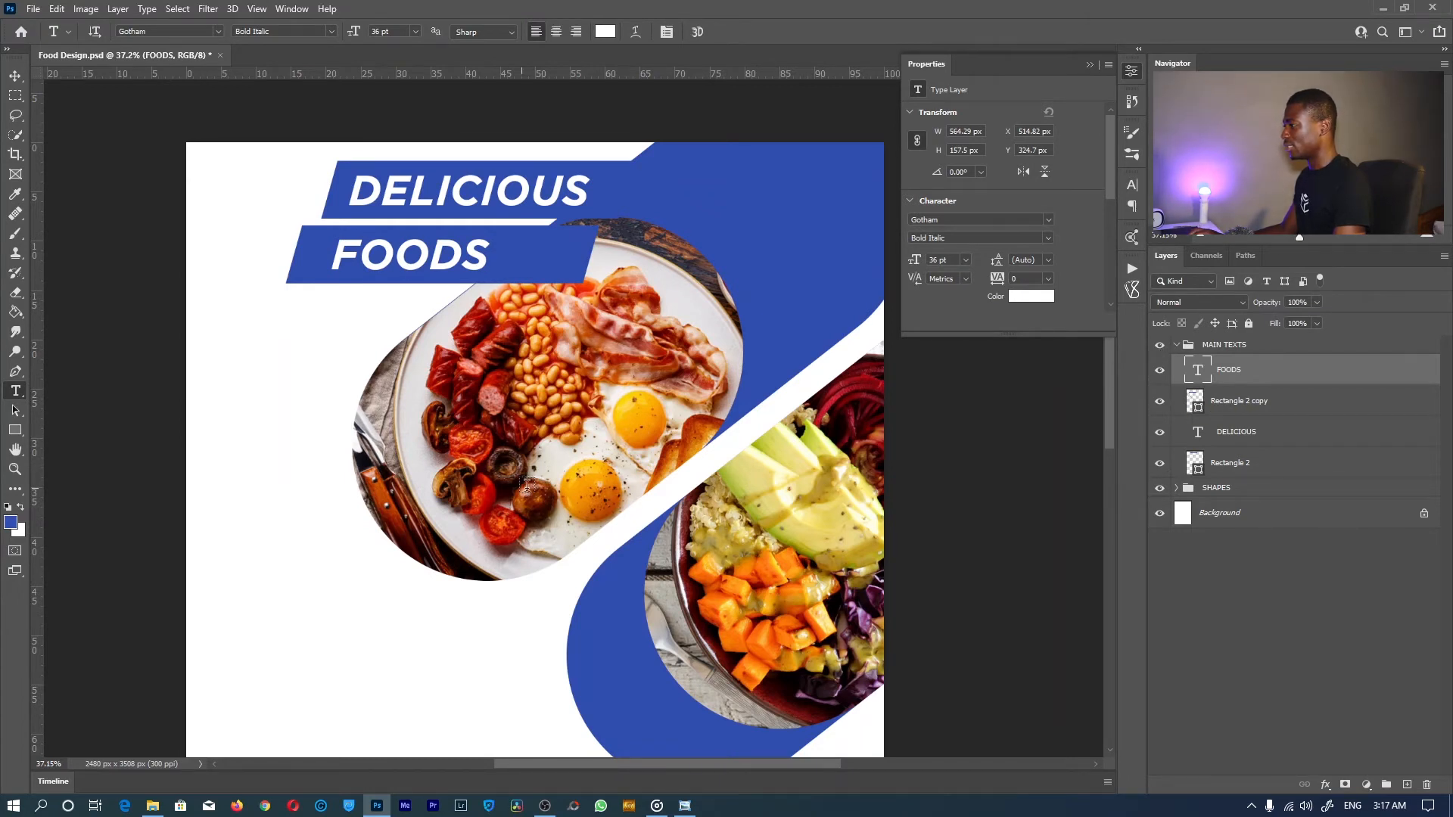
# Copy the red fill colour code of the Rectangle 1 copy 3 layer in the 2ND group.
pyautogui.click(1176, 487)
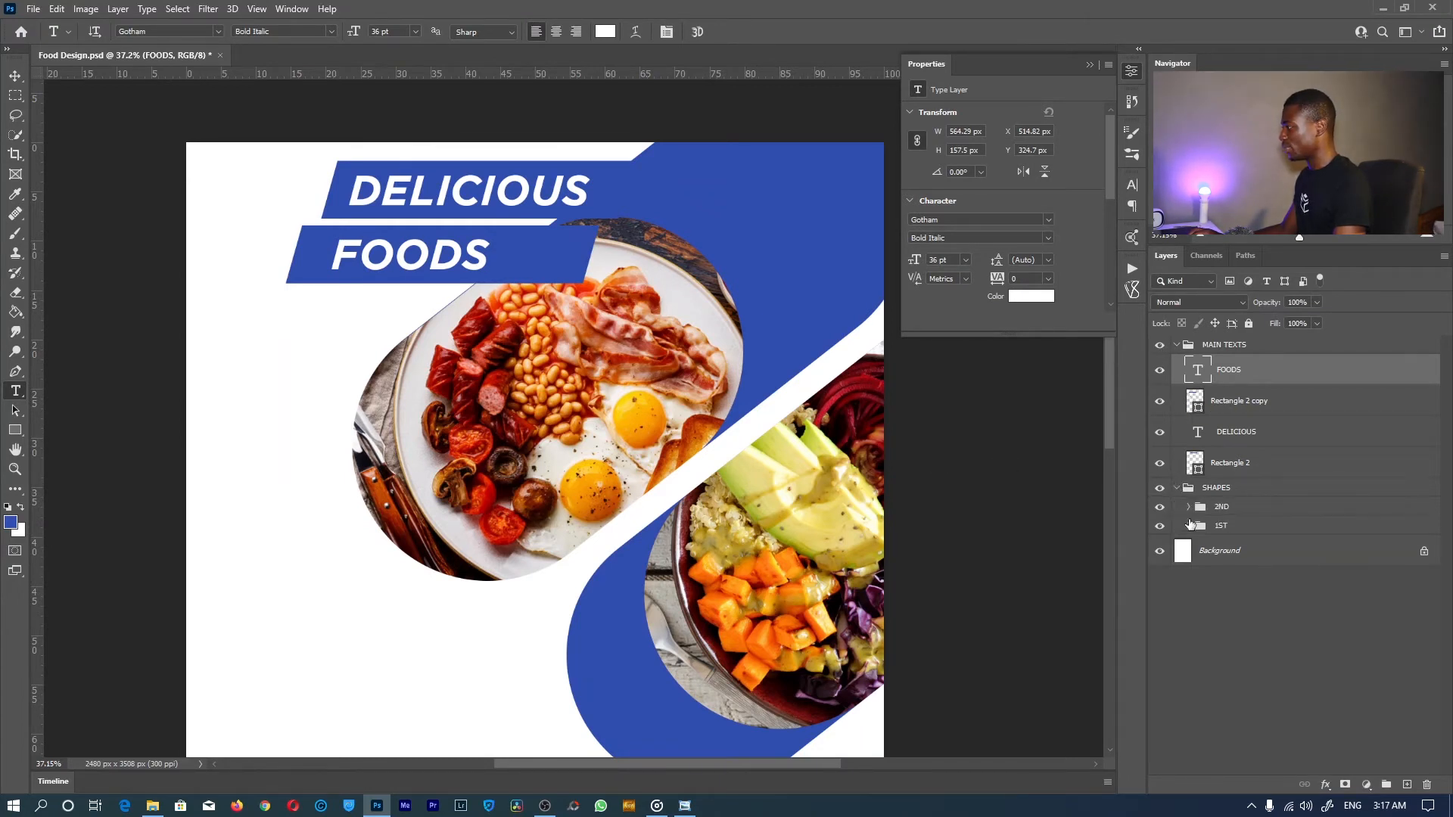
pyautogui.click(1188, 507)
pyautogui.doubleClick(1219, 562)
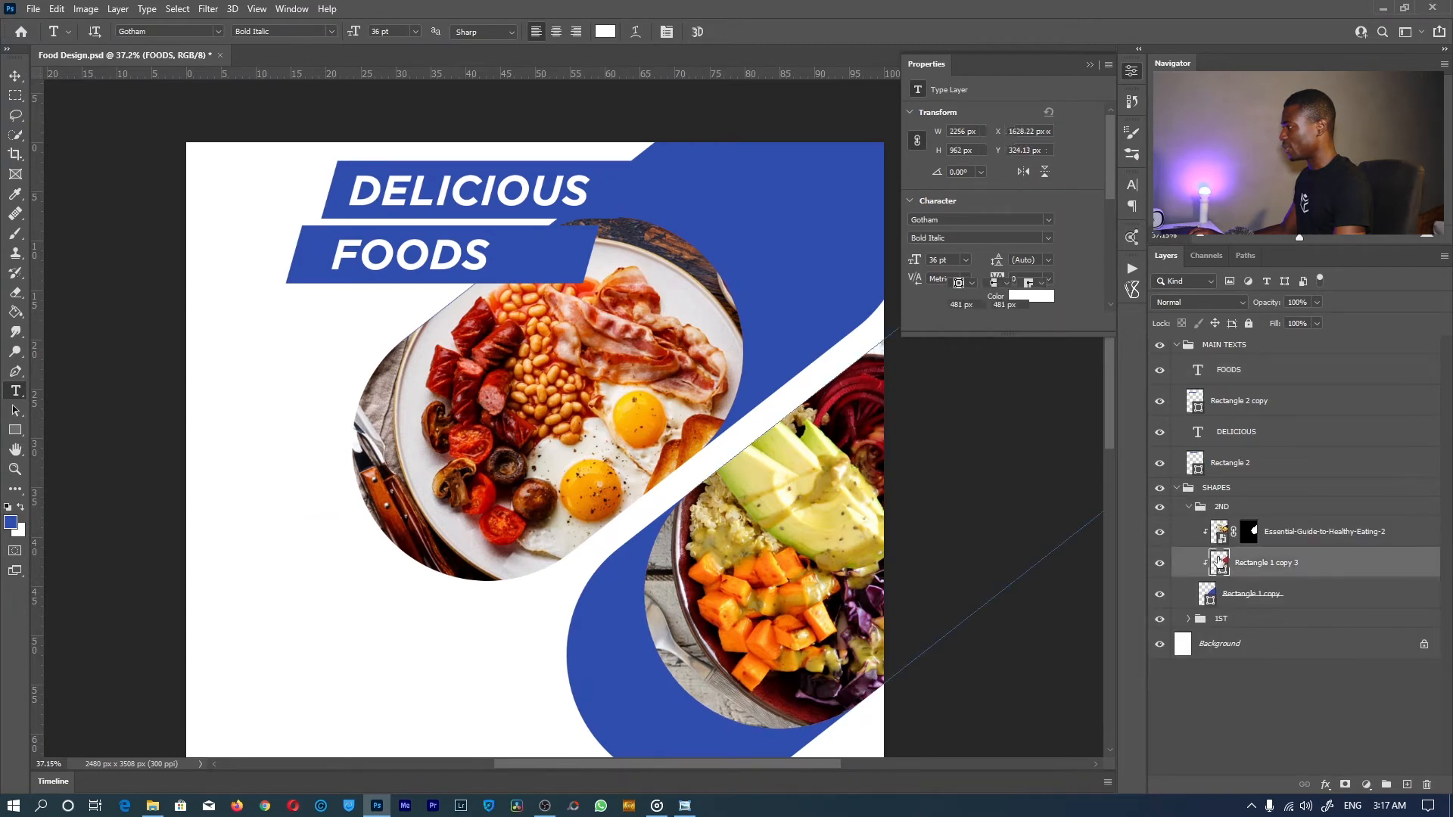
pyautogui.rightClick(1050, 336)
pyautogui.click(969, 379)
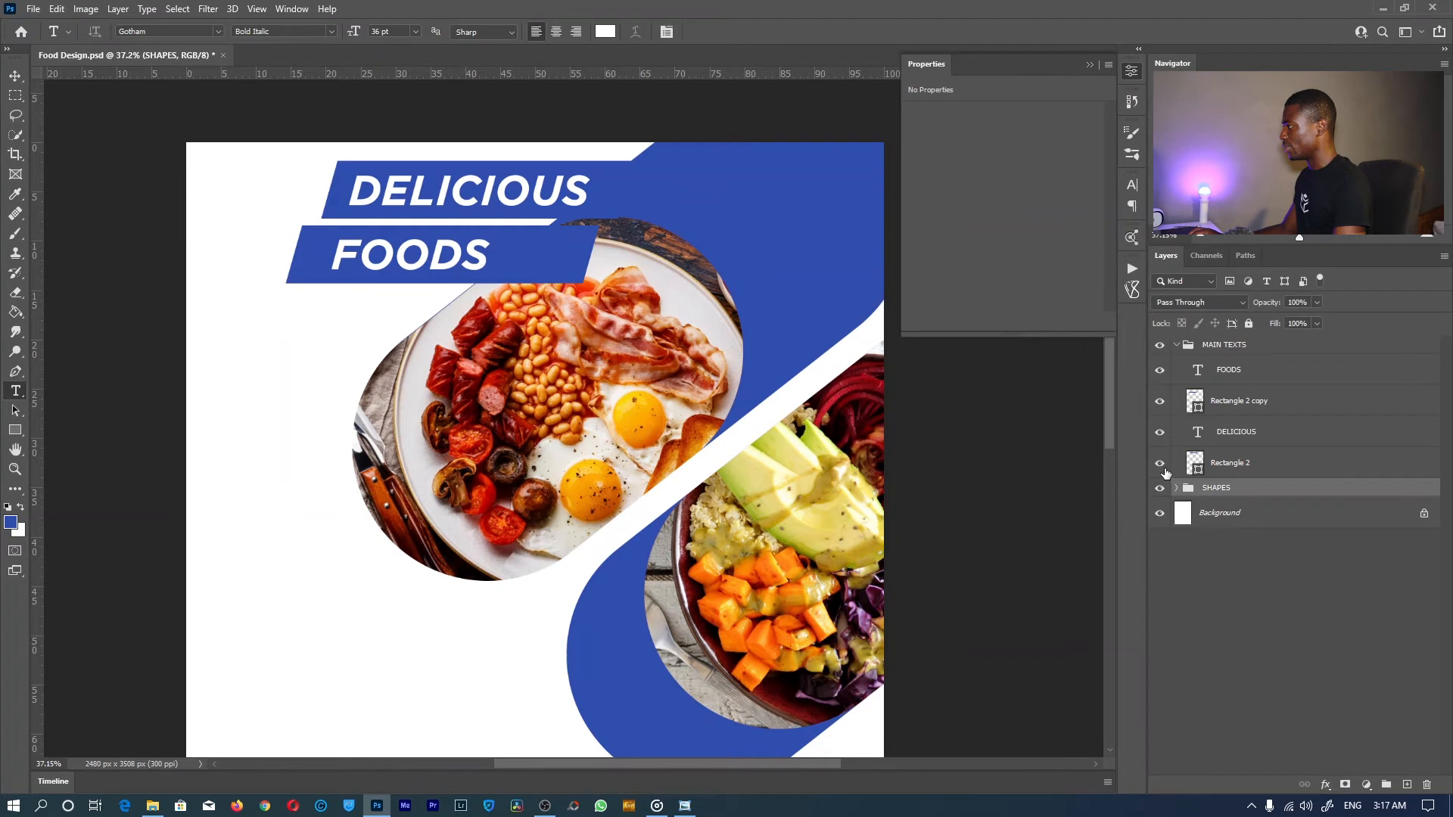
# Set the fill of Rectangle 2 copy behind FOODS to the copied red, #ad2f2f.
pyautogui.click(1159, 463)
pyautogui.click(1159, 463)
pyautogui.doubleClick(1195, 401)
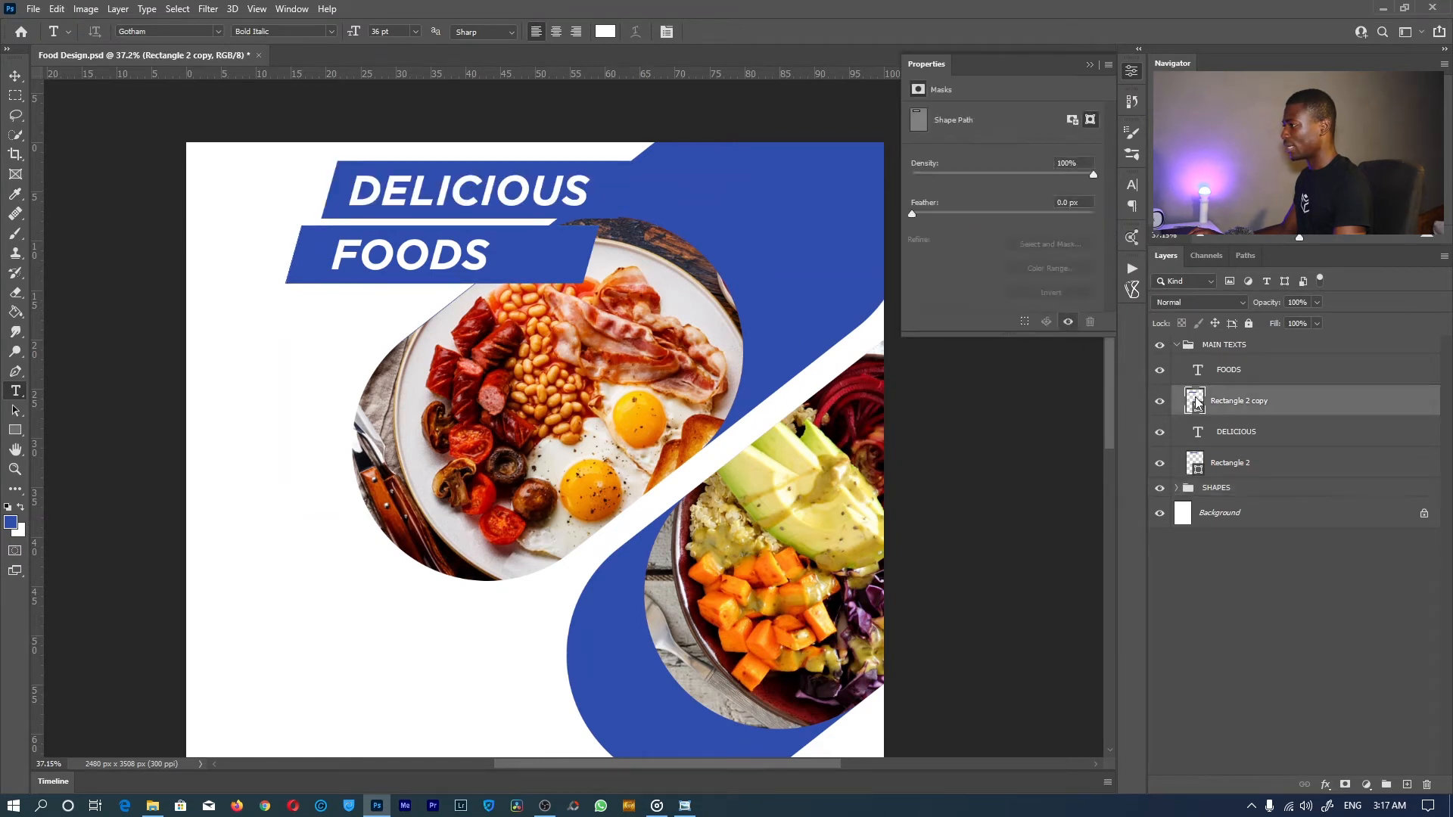
pyautogui.hotkey('ctrl', 'v')
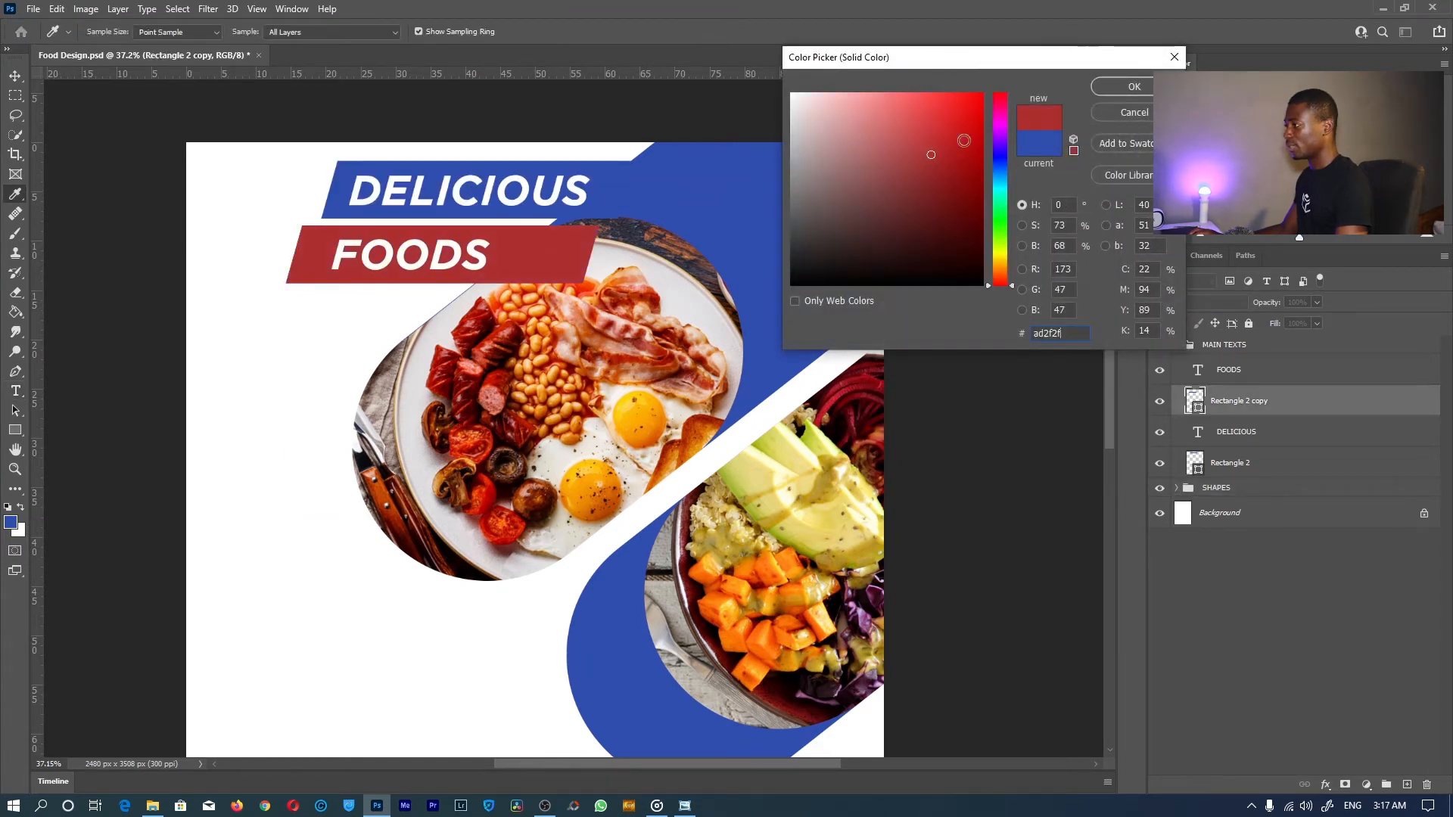
pyautogui.click(1134, 87)
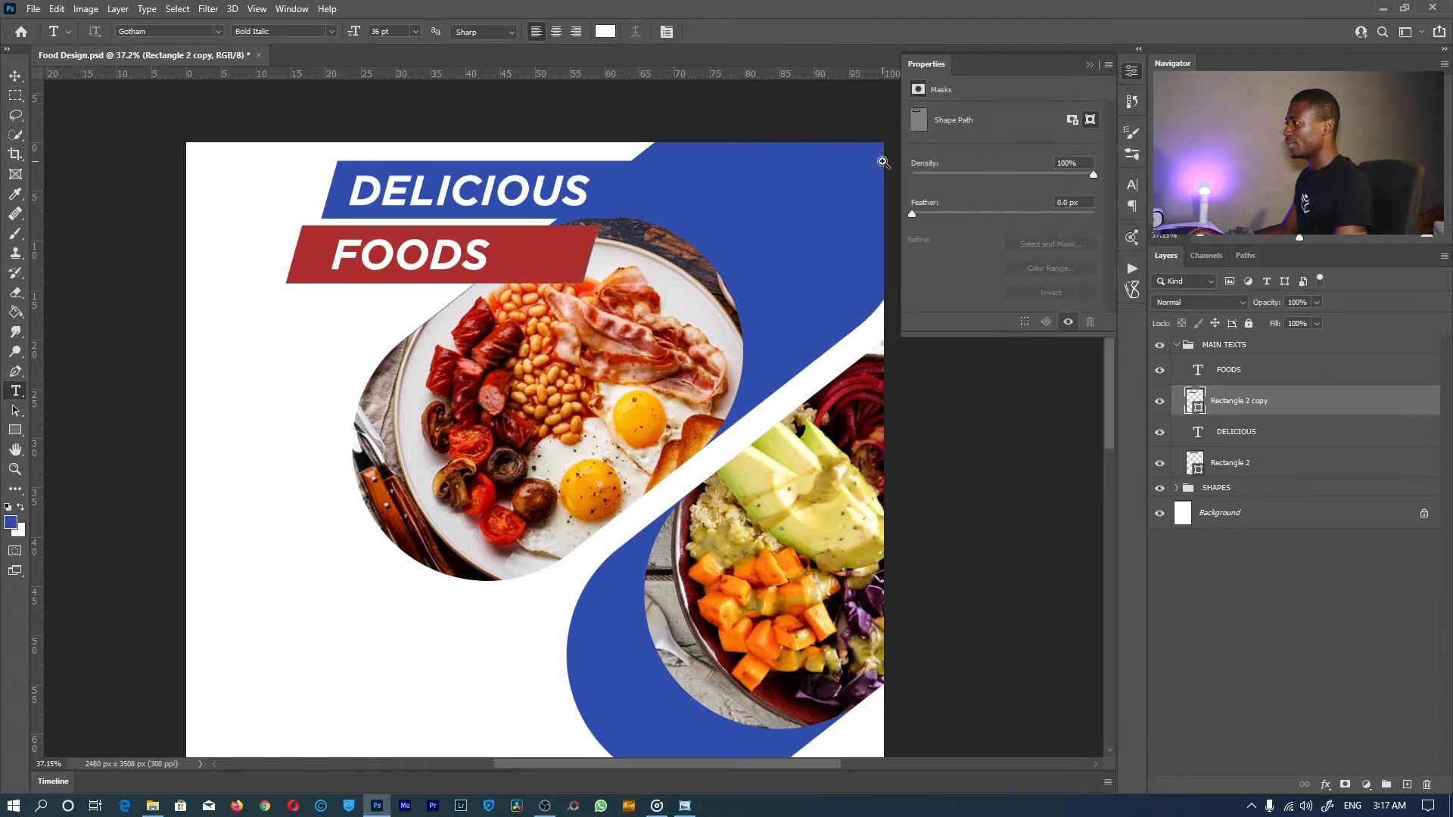
pyautogui.press('z')
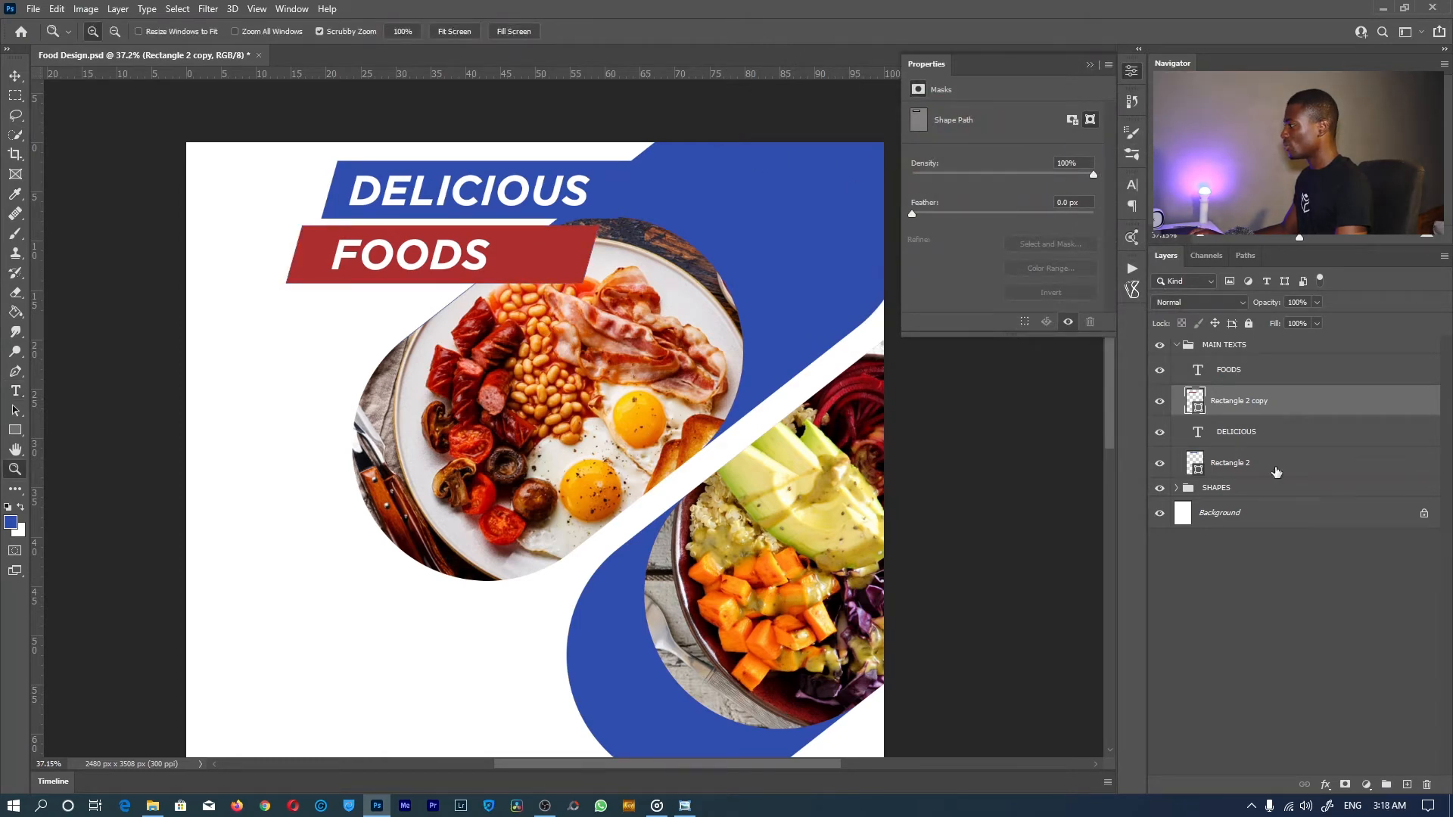
# Examine how the blue DELICIOUS banner stands out against the blue tilted bar behind it.
pyautogui.click(1241, 463)
pyautogui.click(1160, 462)
pyautogui.click(1159, 462)
pyautogui.moveTo(635, 163); pyautogui.dragTo(775, 266)
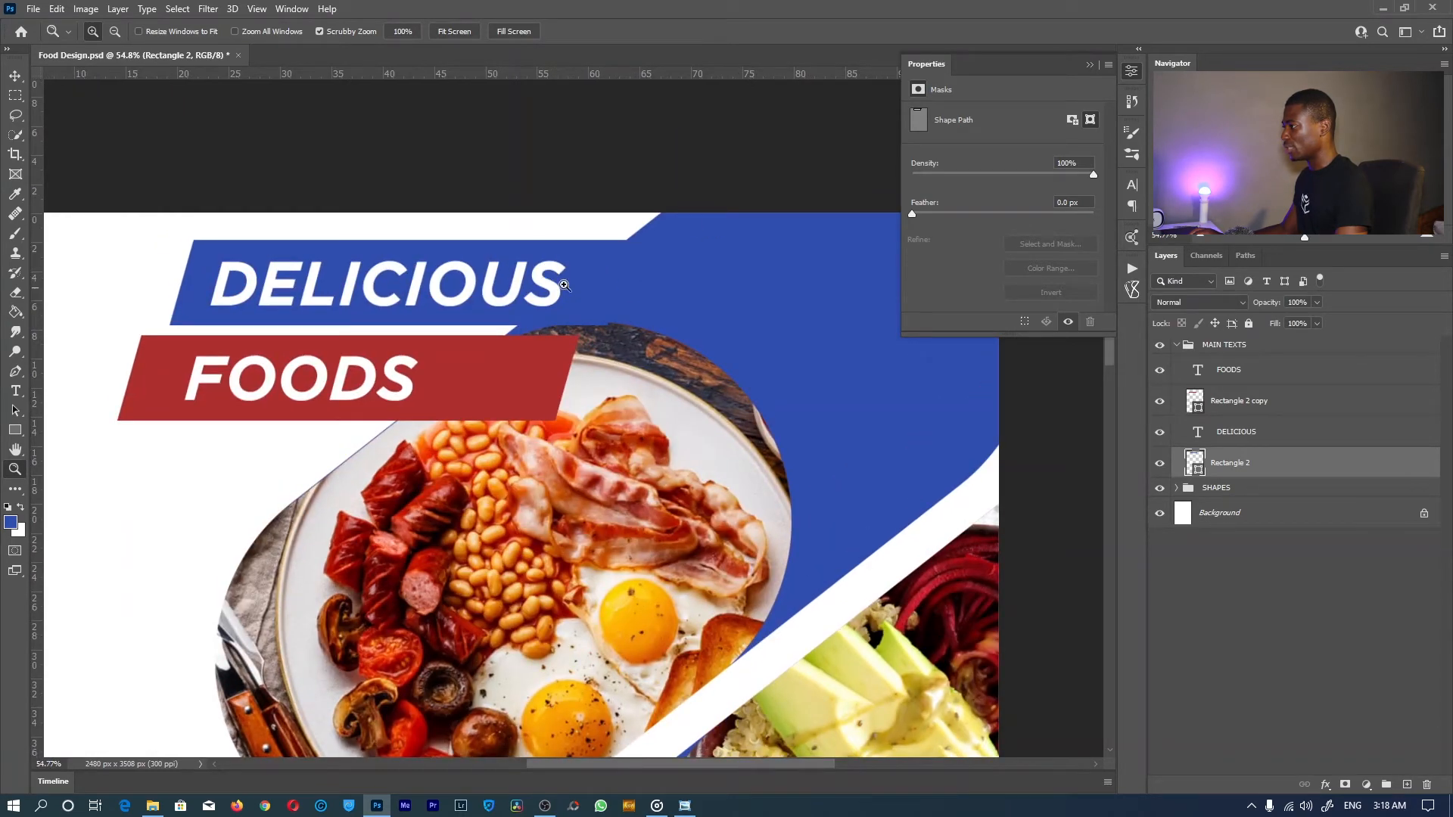
pyautogui.click(453, 31)
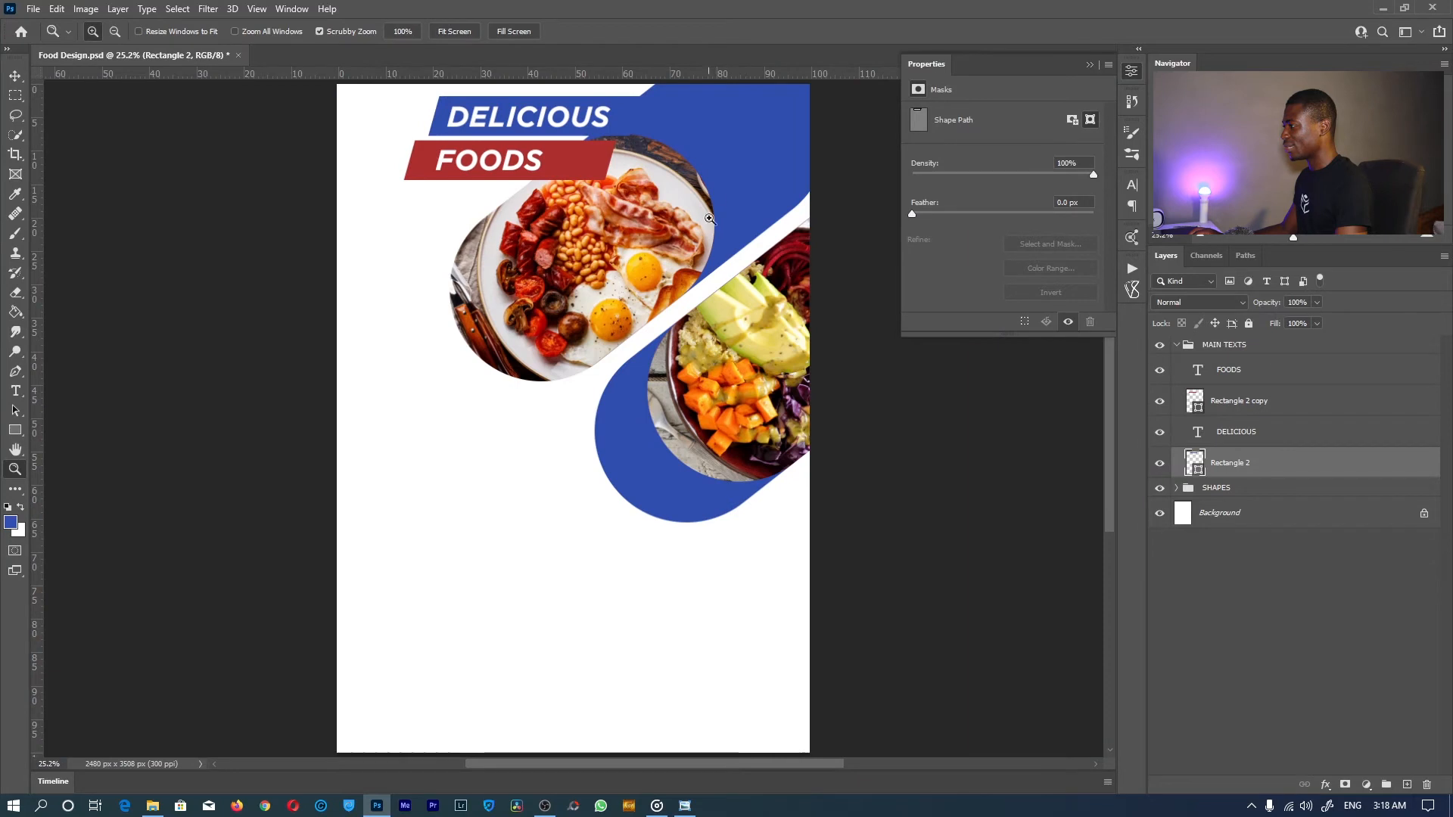
pyautogui.click(730, 105)
pyautogui.press('v')
pyautogui.click(743, 144)
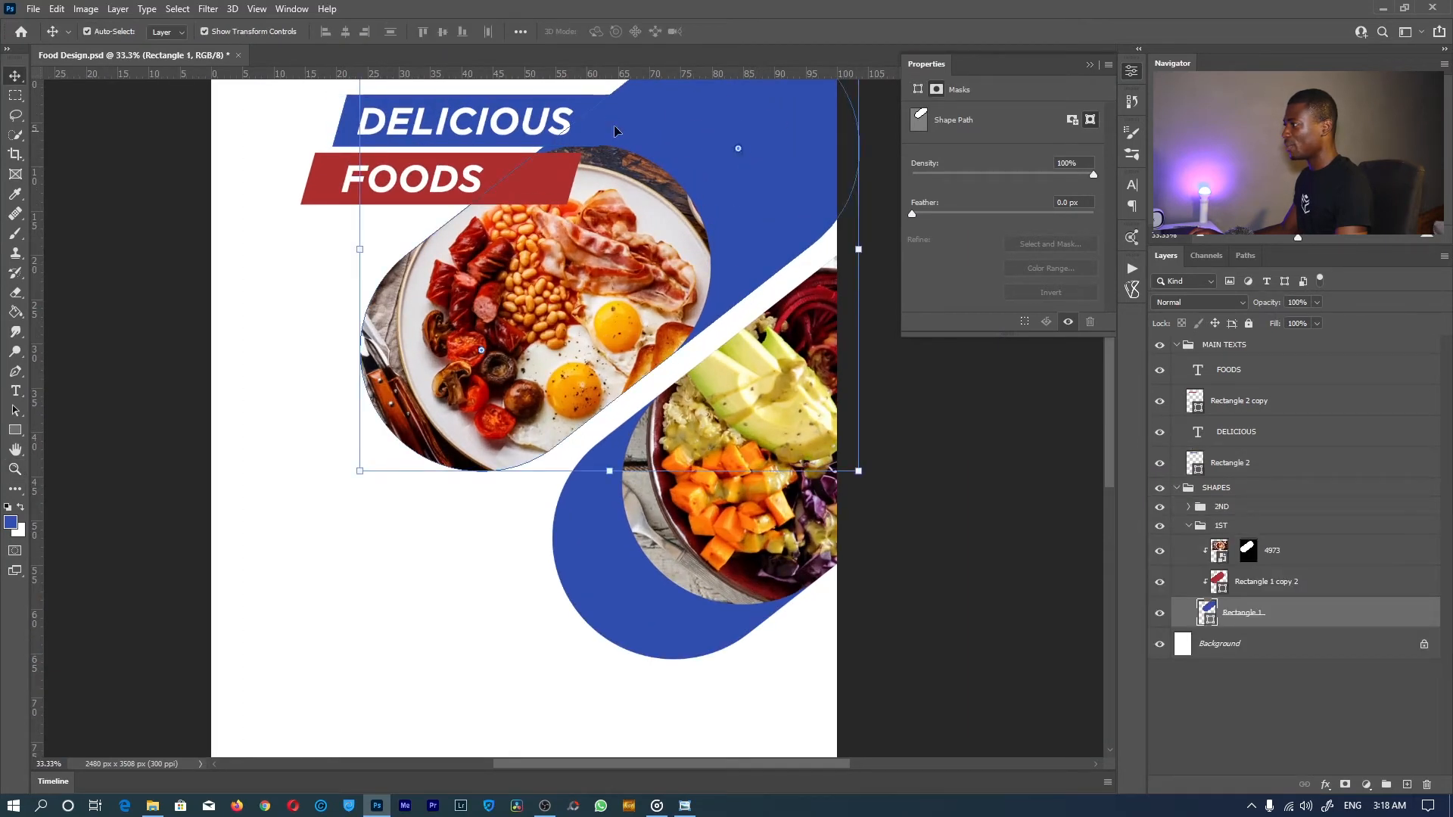
pyautogui.click(581, 106)
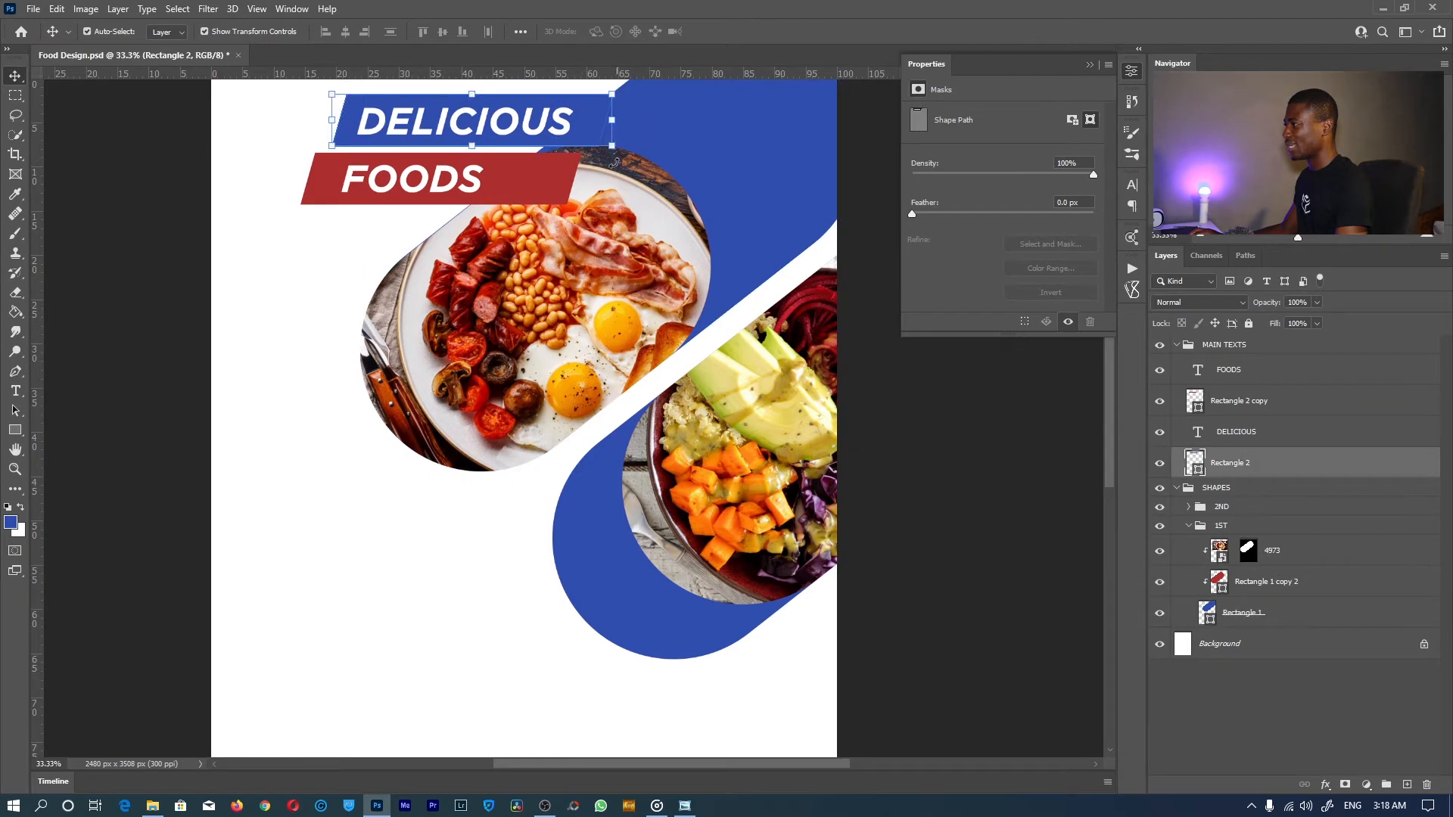
pyautogui.press('z')
pyautogui.click(470, 35)
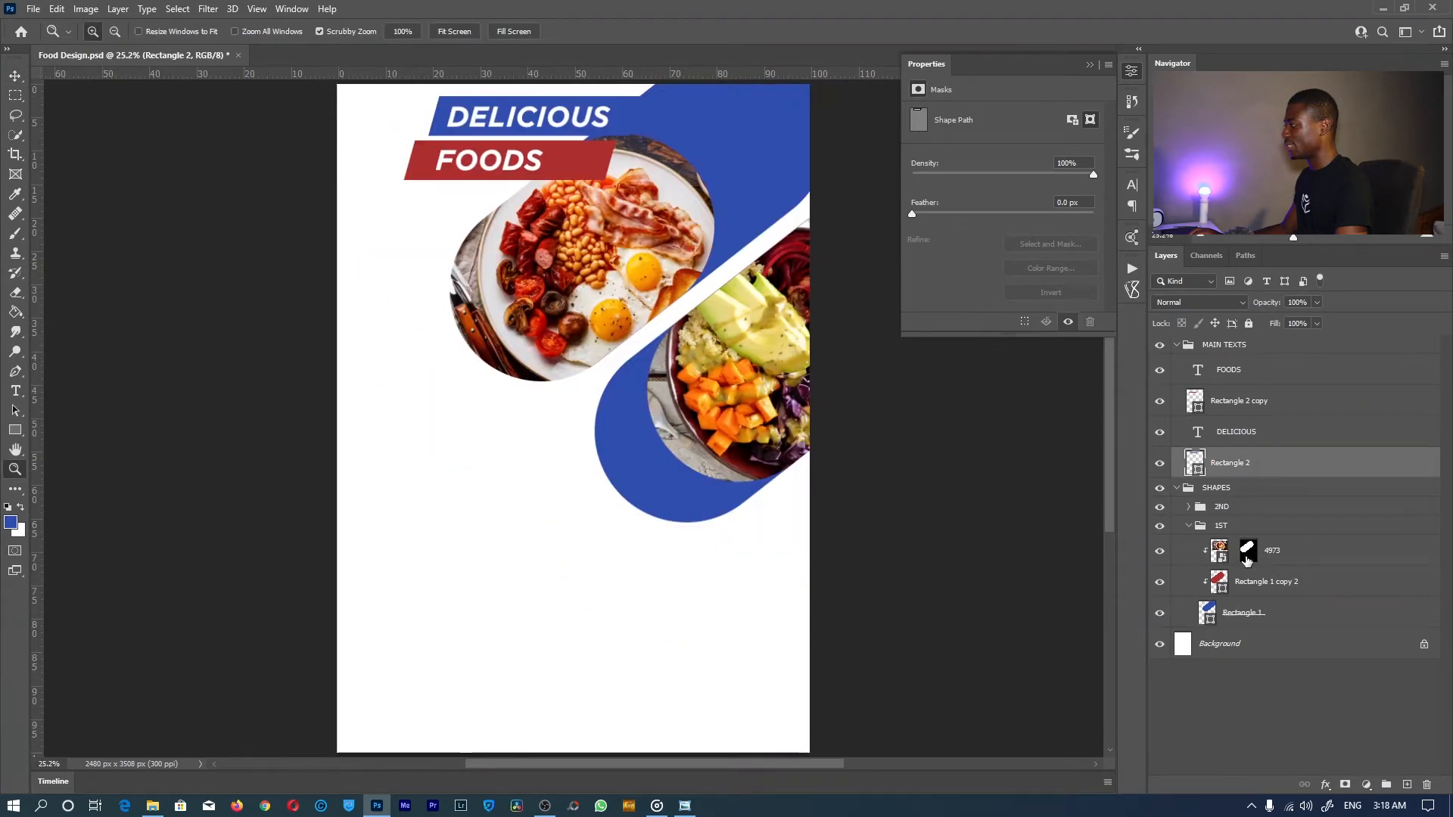
# Change the fill of Rectangle 1 in the 1ST group to #ad2f2f, sampled from the FOODS banner.
pyautogui.click(1159, 612)
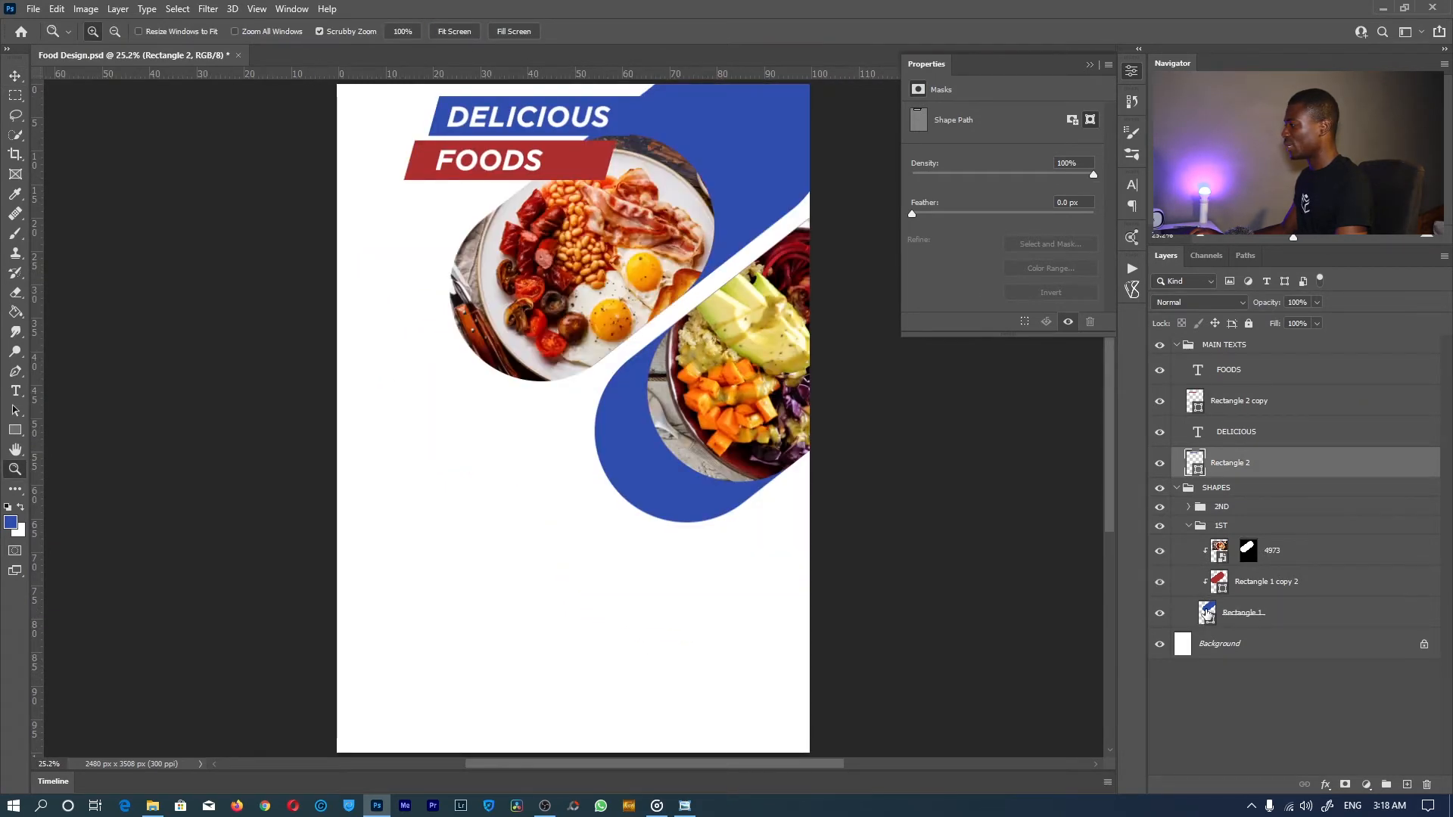
pyautogui.doubleClick(1207, 612)
pyautogui.click(597, 149)
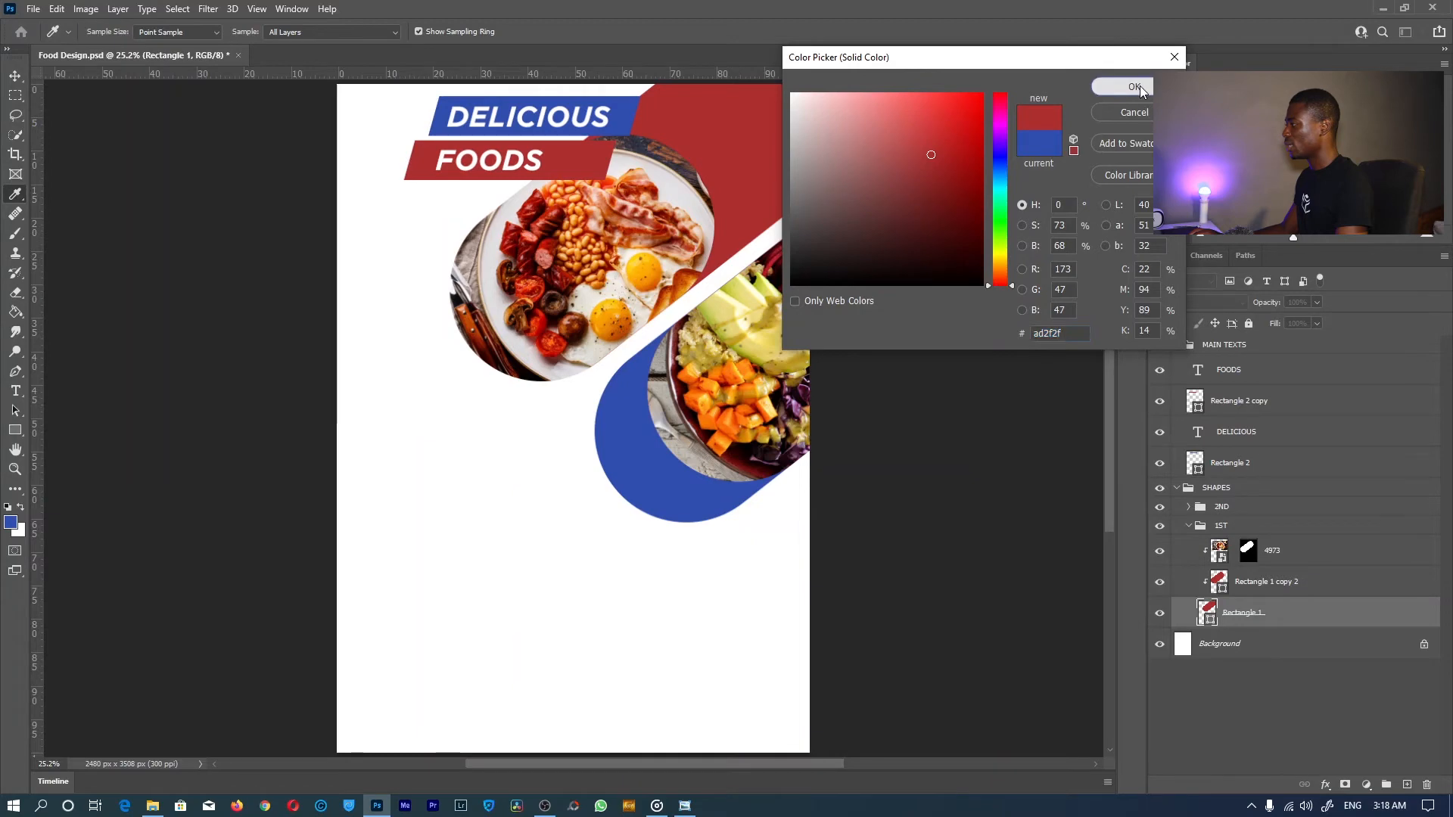
pyautogui.press('Return')
# Recolour the blue Rectangle 1 copy bar in the 2ND group with the red sampled from the upper bar.
pyautogui.click(1189, 506)
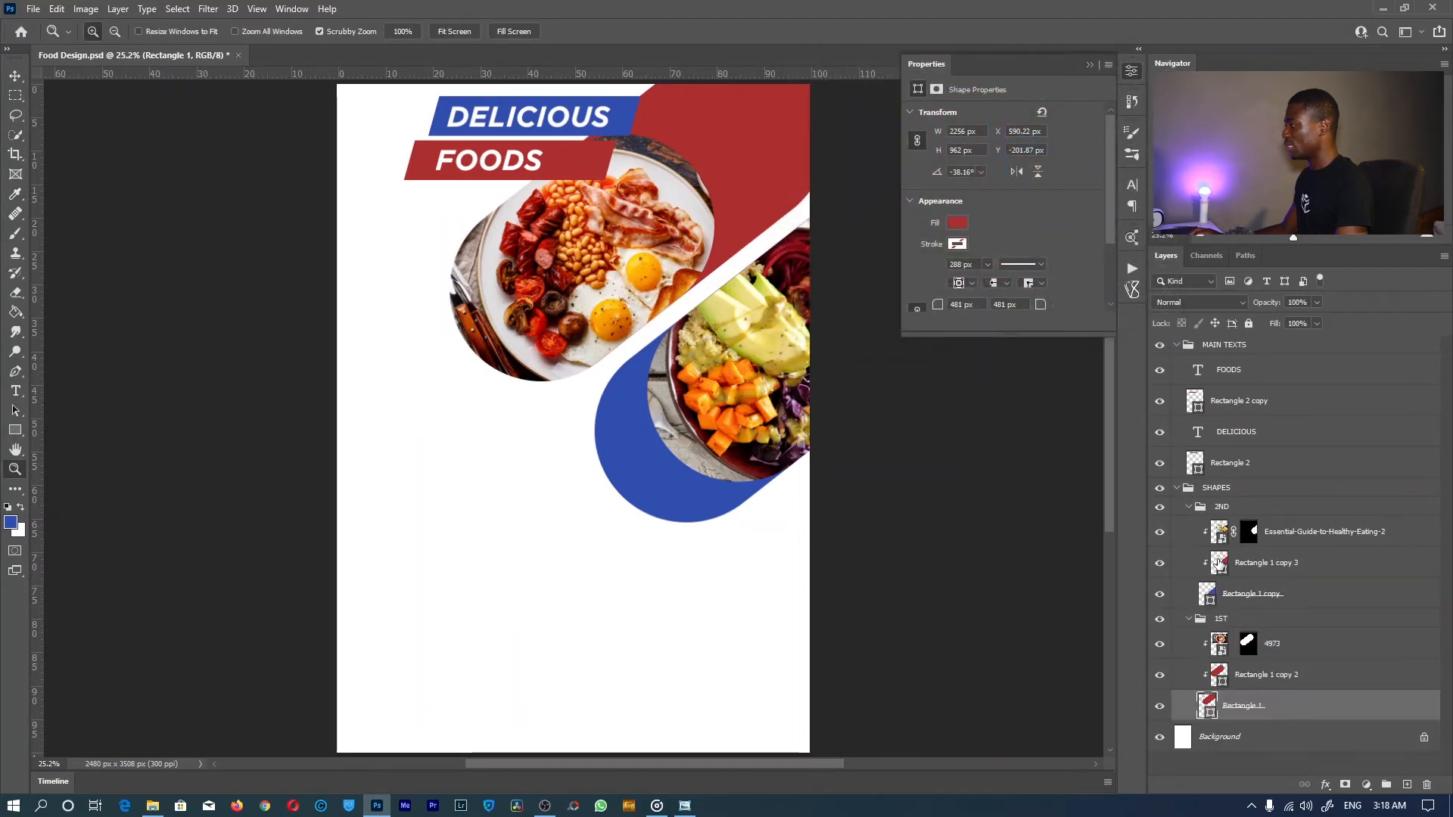
pyautogui.click(1216, 562)
pyautogui.doubleClick(1208, 594)
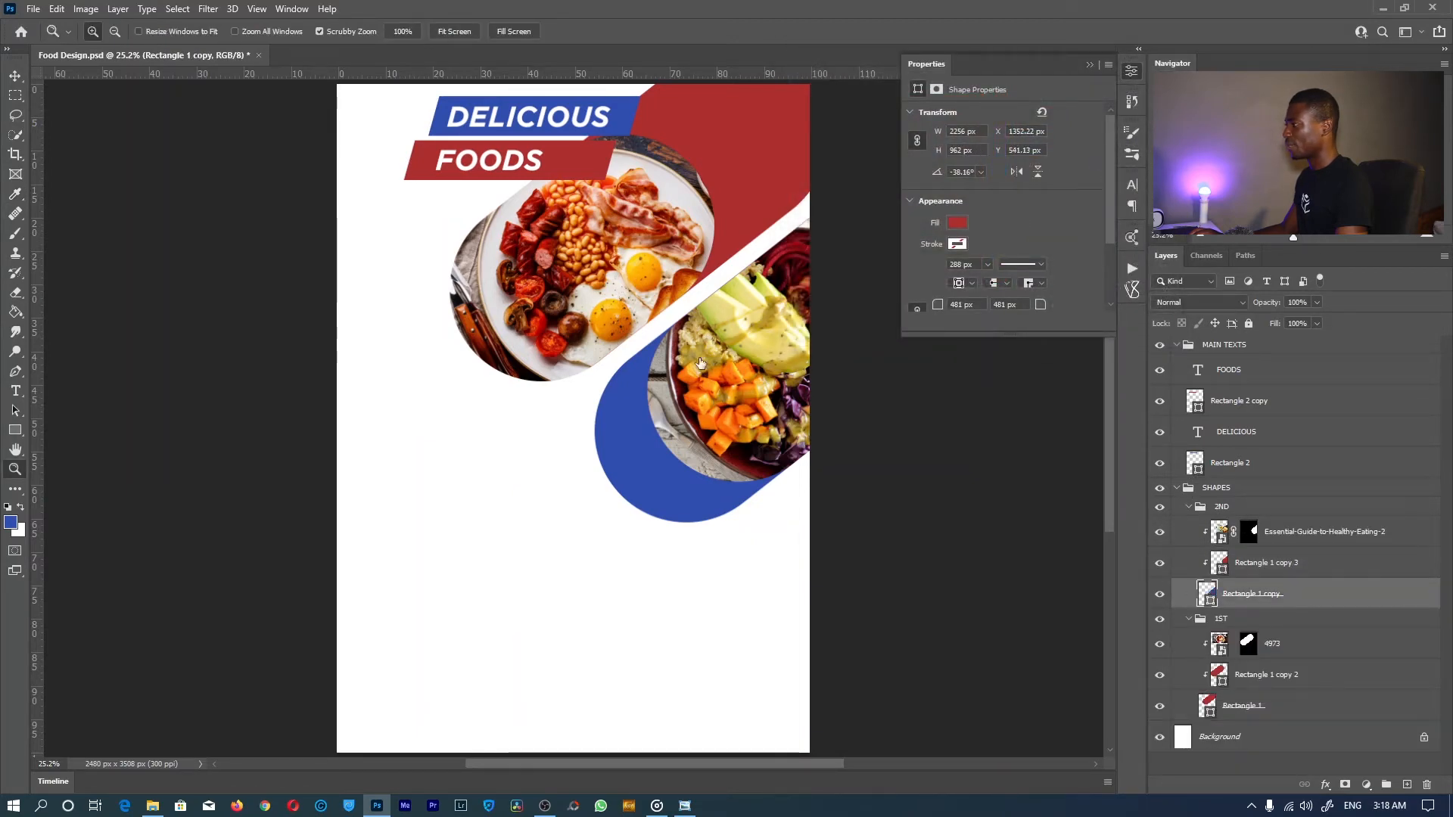
pyautogui.click(759, 149)
pyautogui.click(1132, 88)
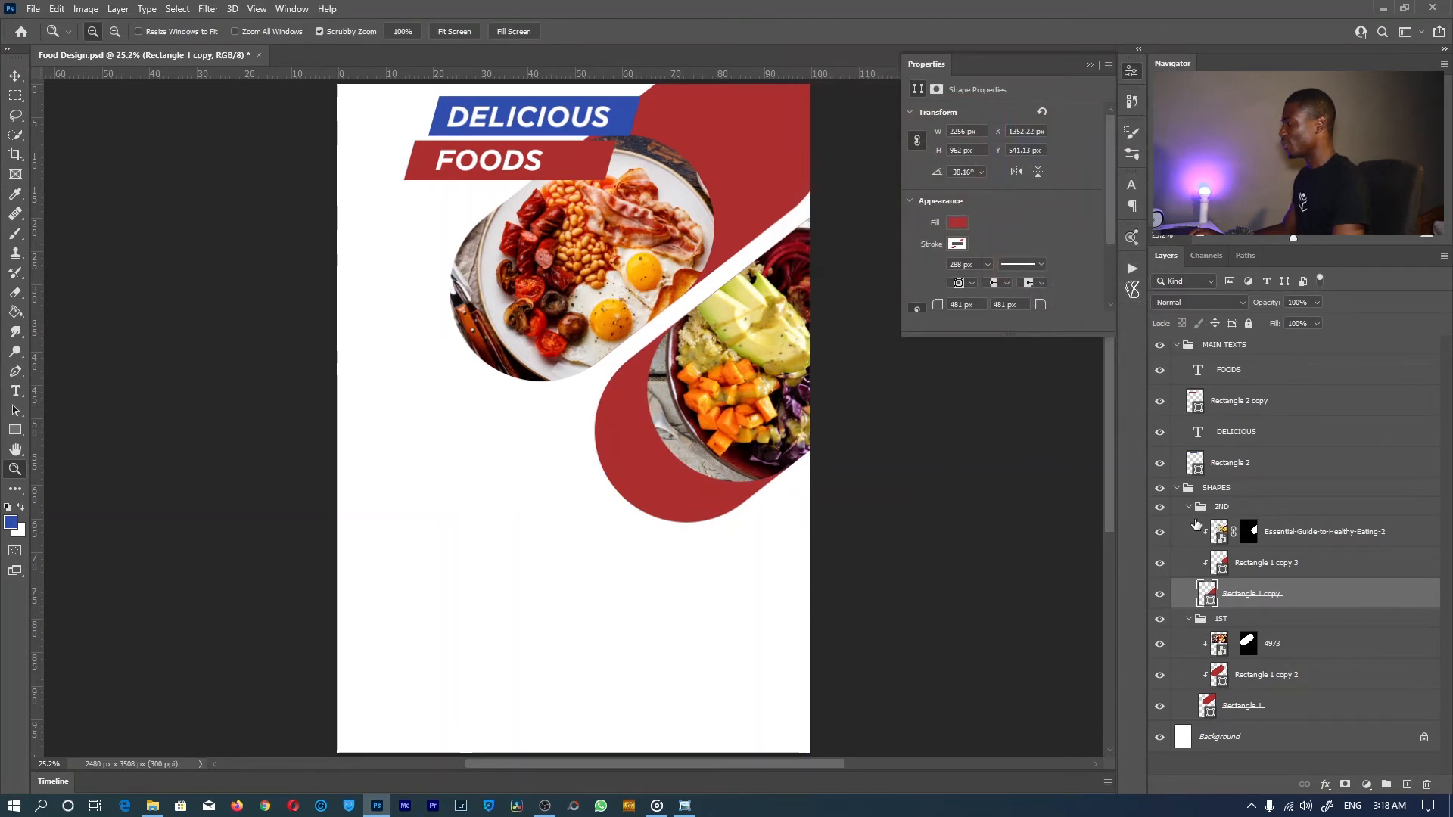
# Collapse the 1ST, 2ND and SHAPES groups, deselect all layers and save the document.
pyautogui.click(1211, 618)
pyautogui.click(1189, 506)
pyautogui.click(1189, 528)
pyautogui.click(1177, 488)
pyautogui.click(1223, 575)
pyautogui.hotkey('ctrl', 's')
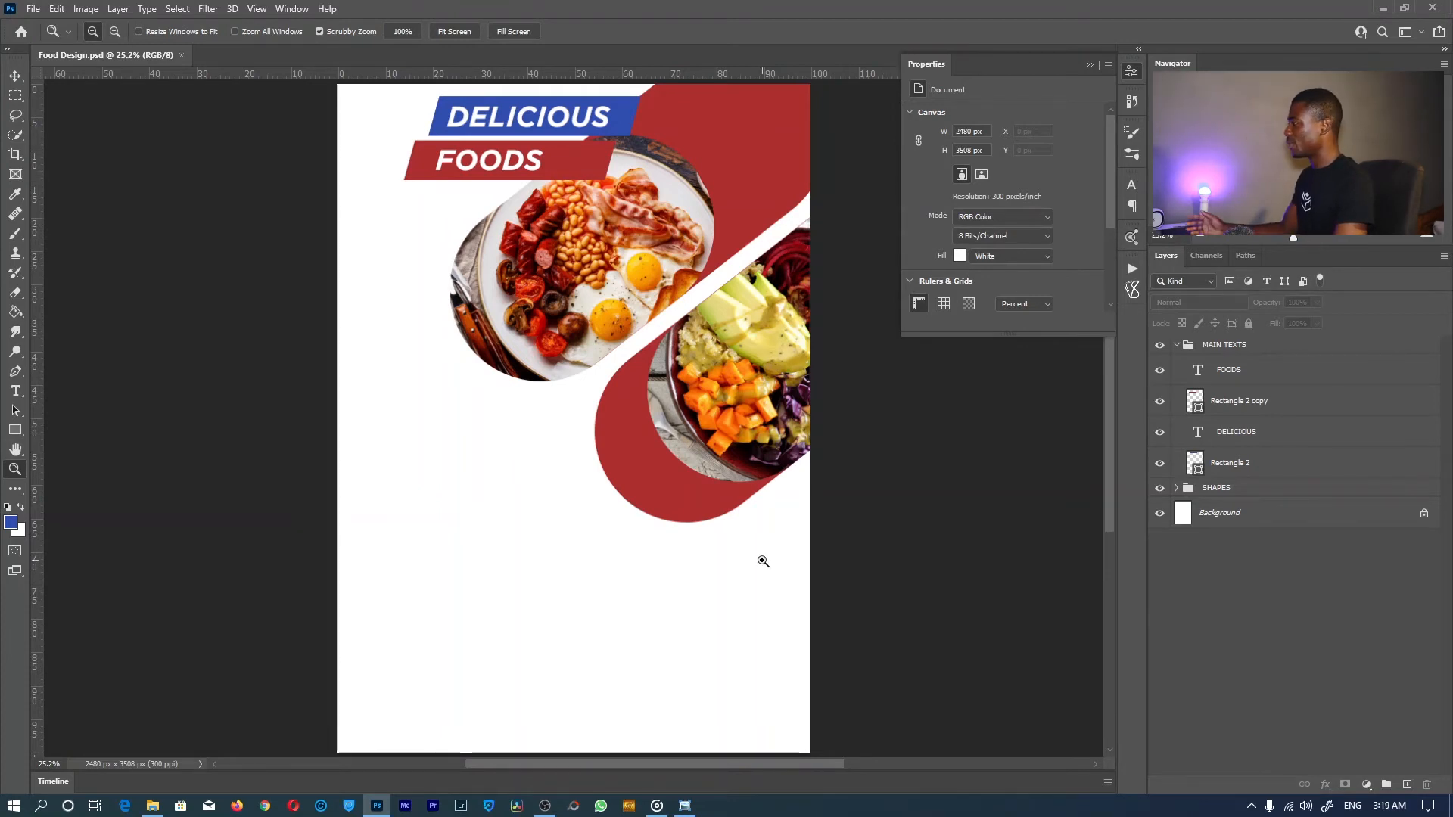
# Collapse the MAIN TEXTS group and create a new layer group named OTHER TEXTS above it.
pyautogui.click(1177, 345)
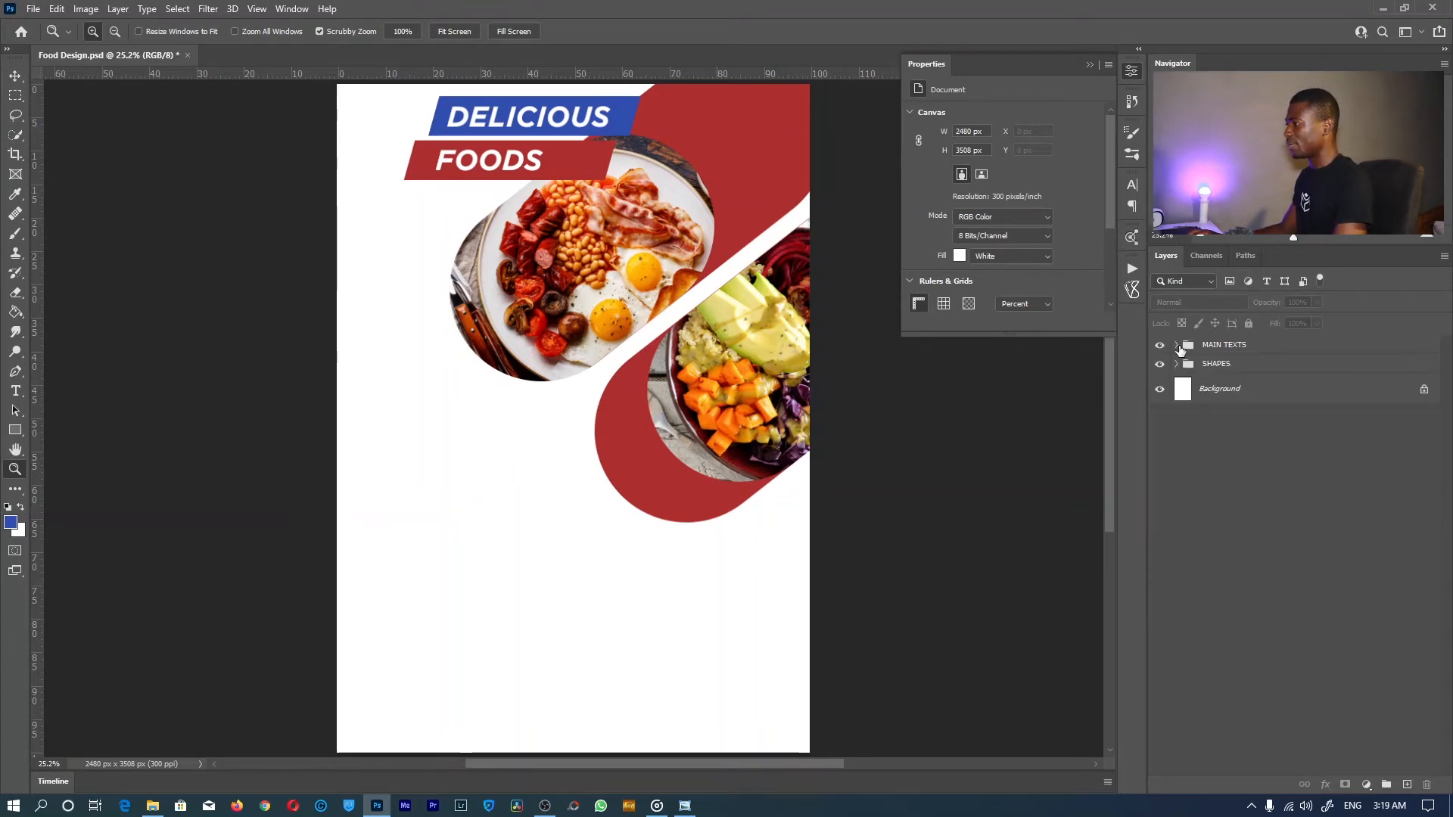
pyautogui.click(1385, 785)
pyautogui.doubleClick(1220, 347)
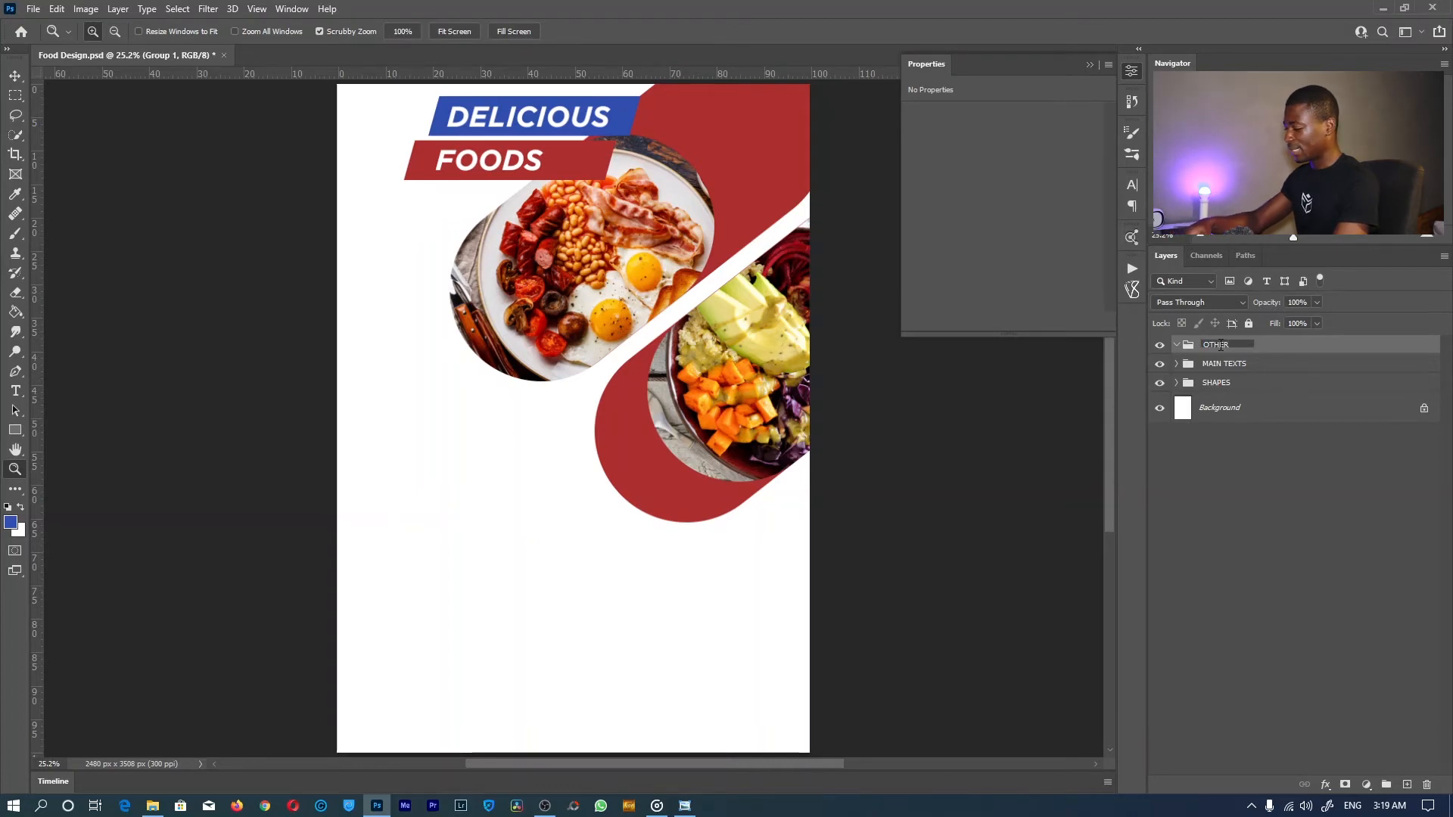
pyautogui.write('TS')
pyautogui.press('Return')
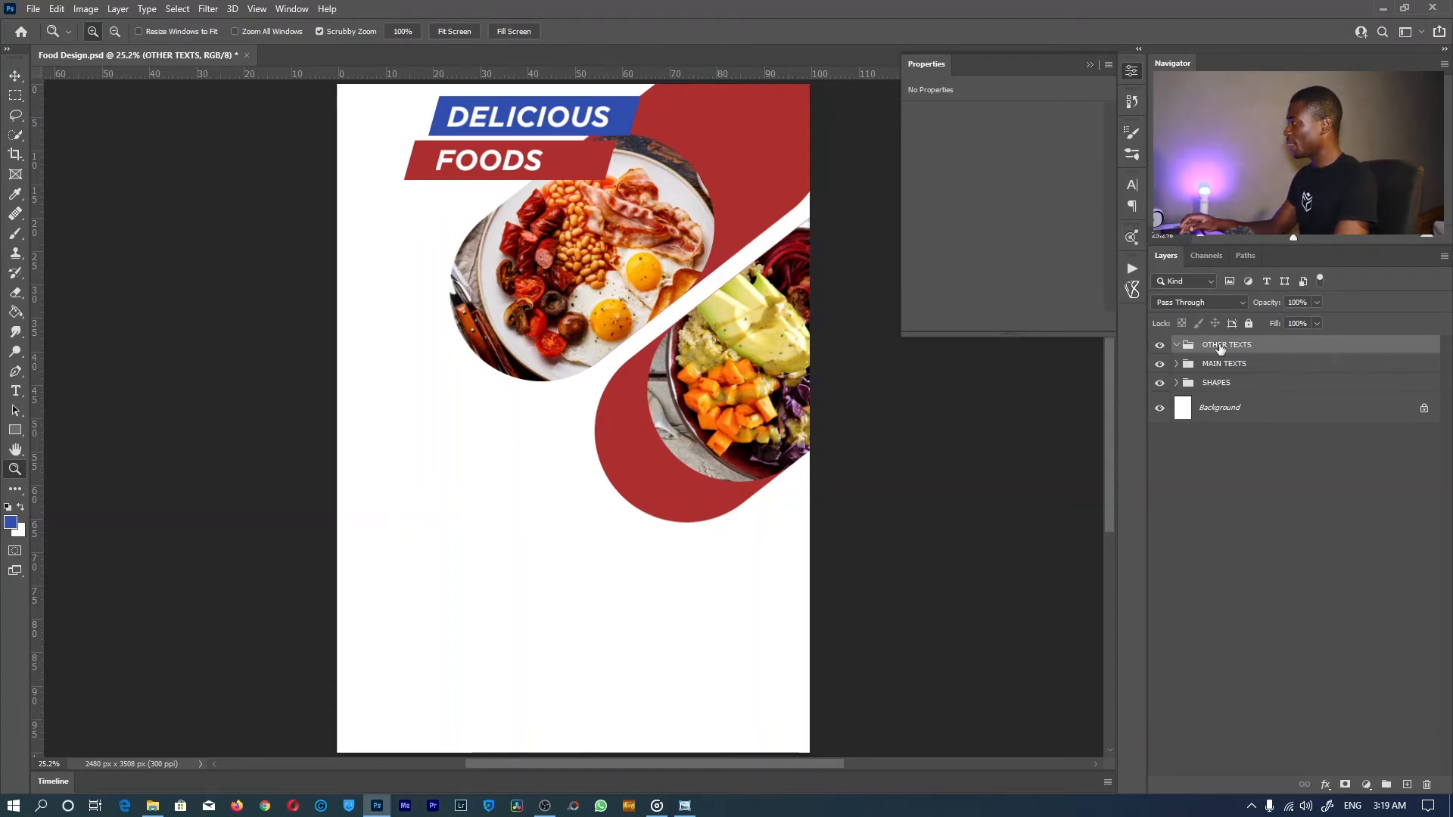
# Add the two-line text DELICIOUS FOOD in the white area below the sausage-and-egg photo with the Horizontal Type tool.
pyautogui.click(15, 391)
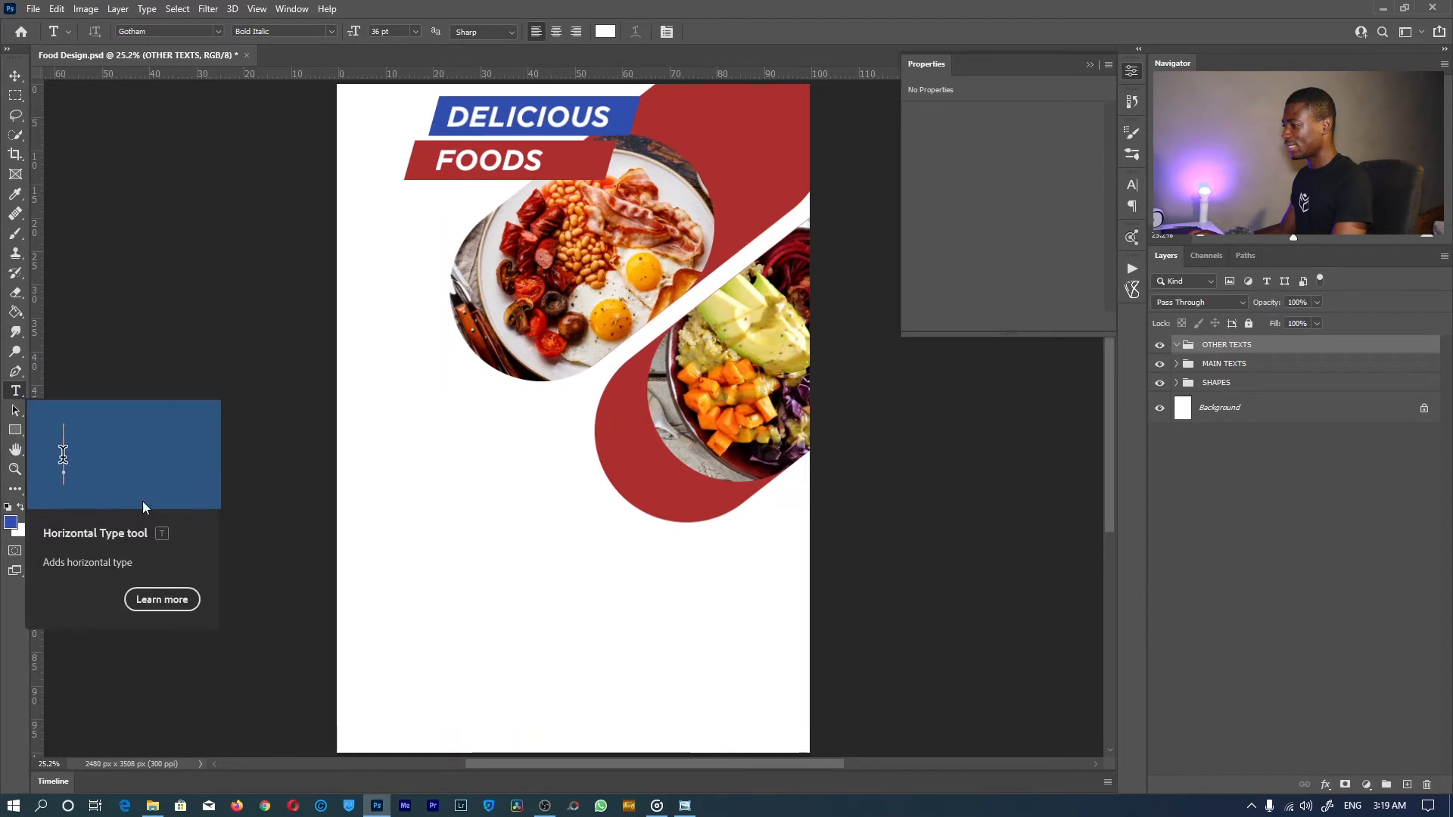
pyautogui.click(371, 450)
pyautogui.write('...')
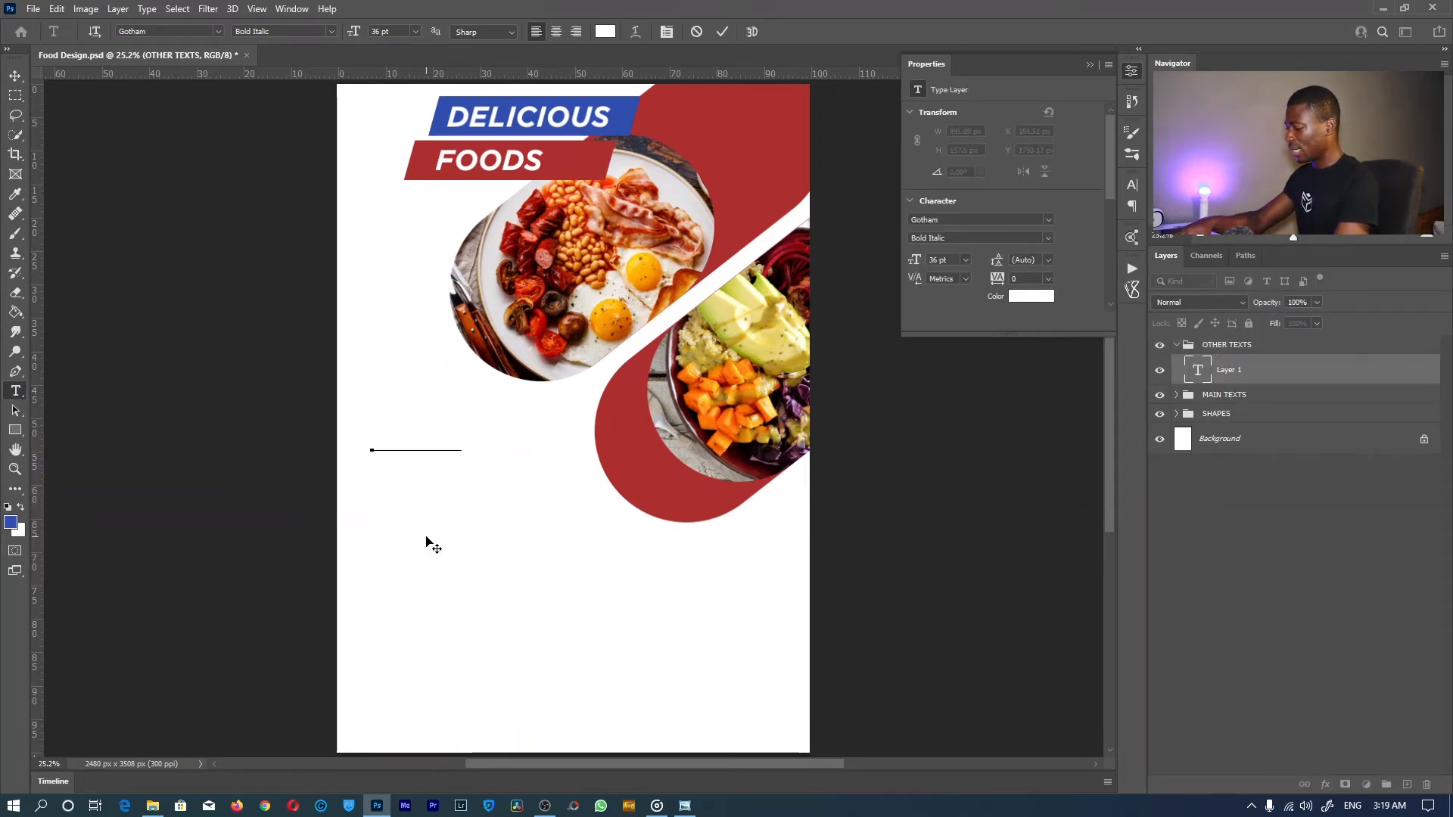
pyautogui.write('......')
# Colour the whole DELICIOUS FOOD text #ad2f2f, sampled from the red FOODS banner.
pyautogui.hotkey('ctrl', 'a')
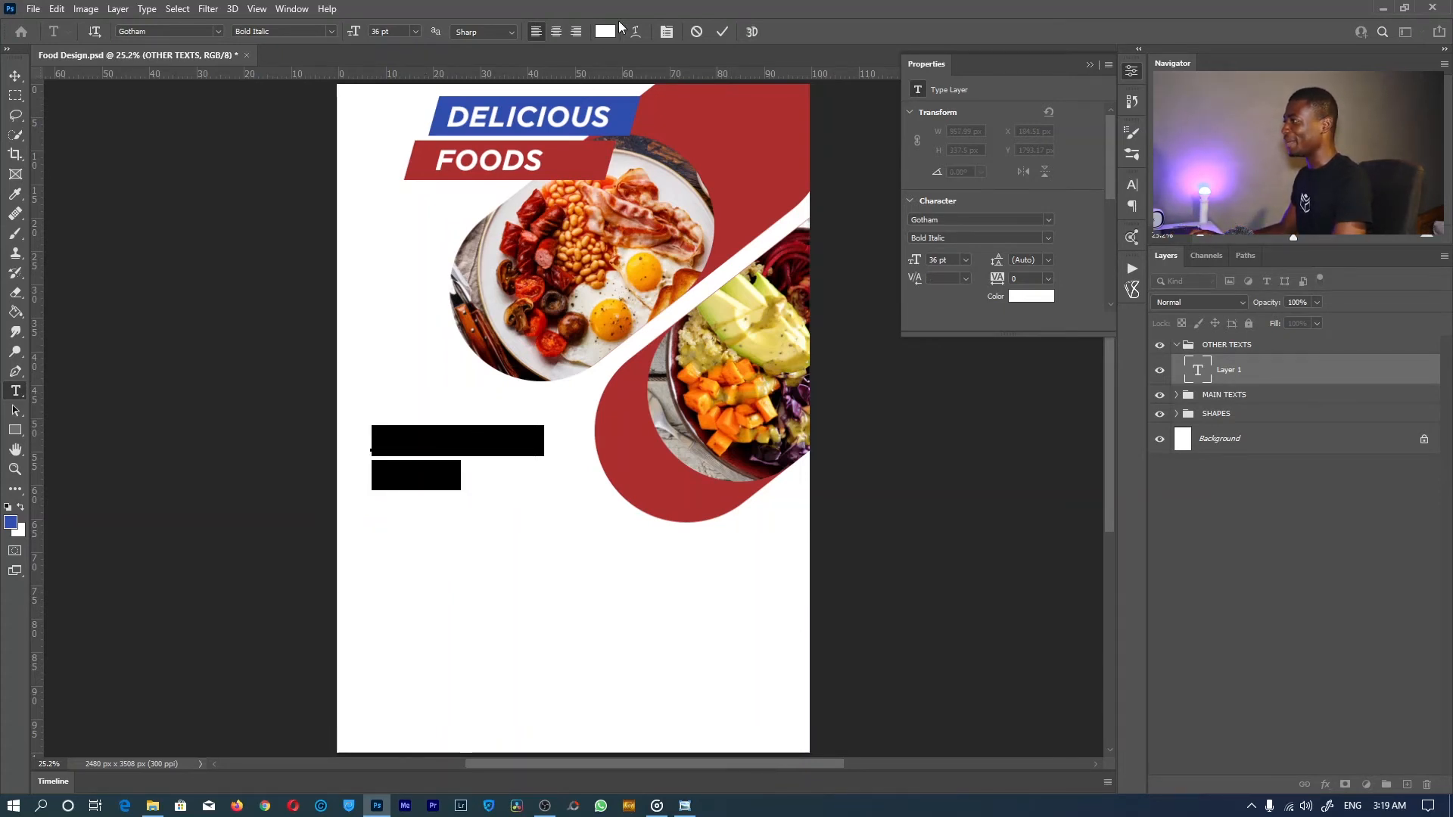
pyautogui.click(606, 31)
pyautogui.click(583, 162)
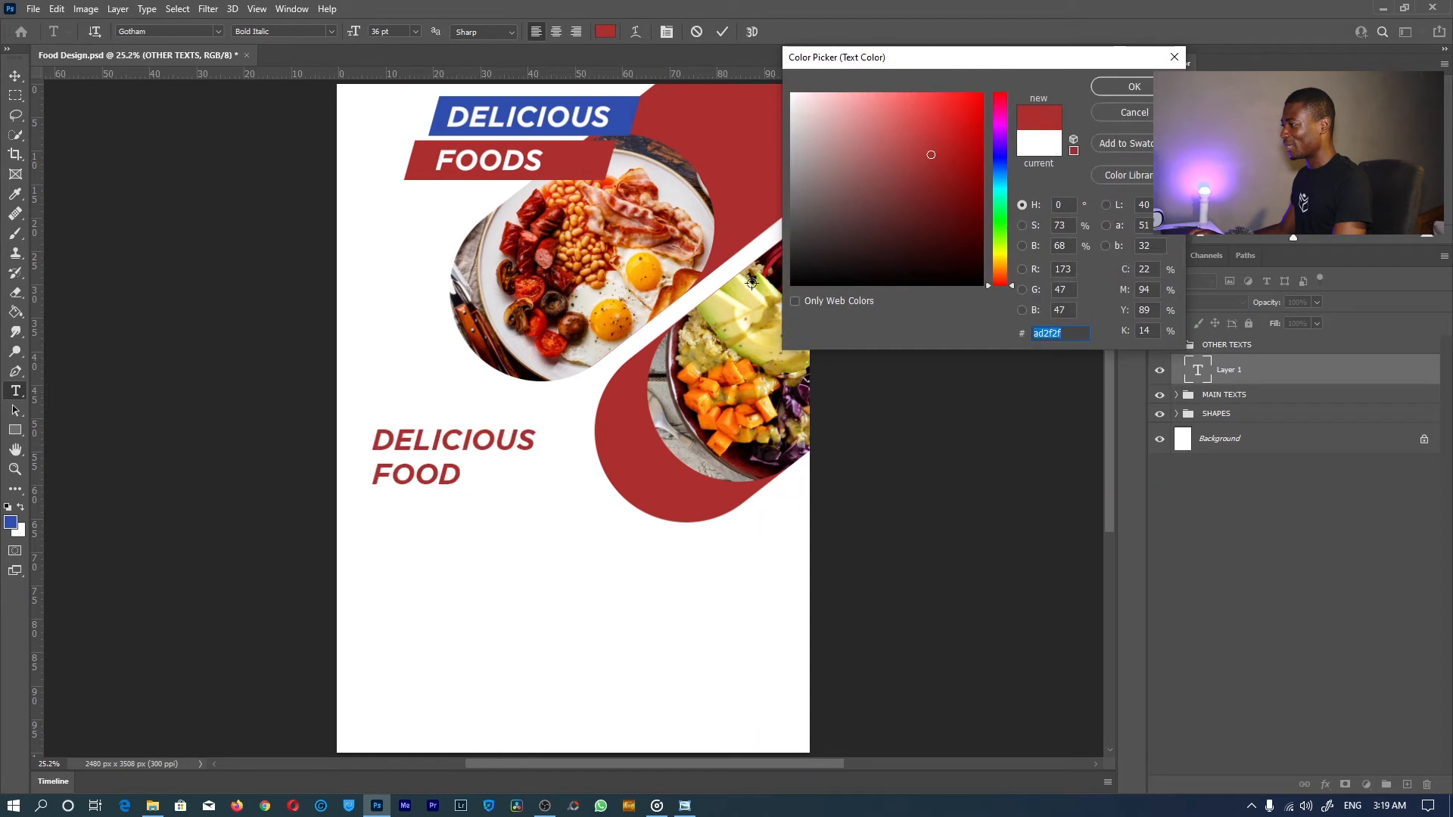
pyautogui.click(1134, 87)
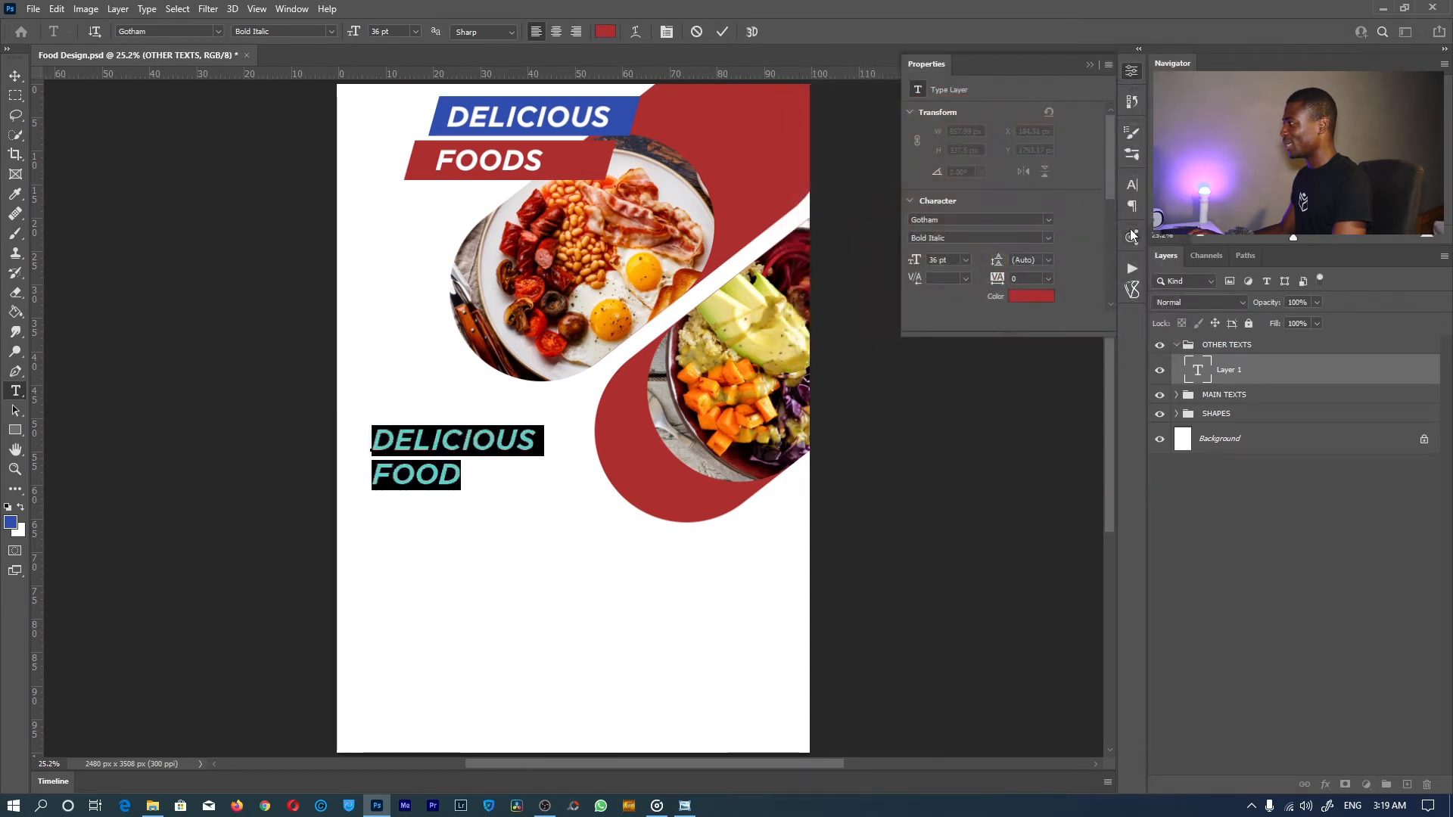
# Set the font style of the DELICIOUS FOOD text to Gotham Medium.
pyautogui.click(1132, 188)
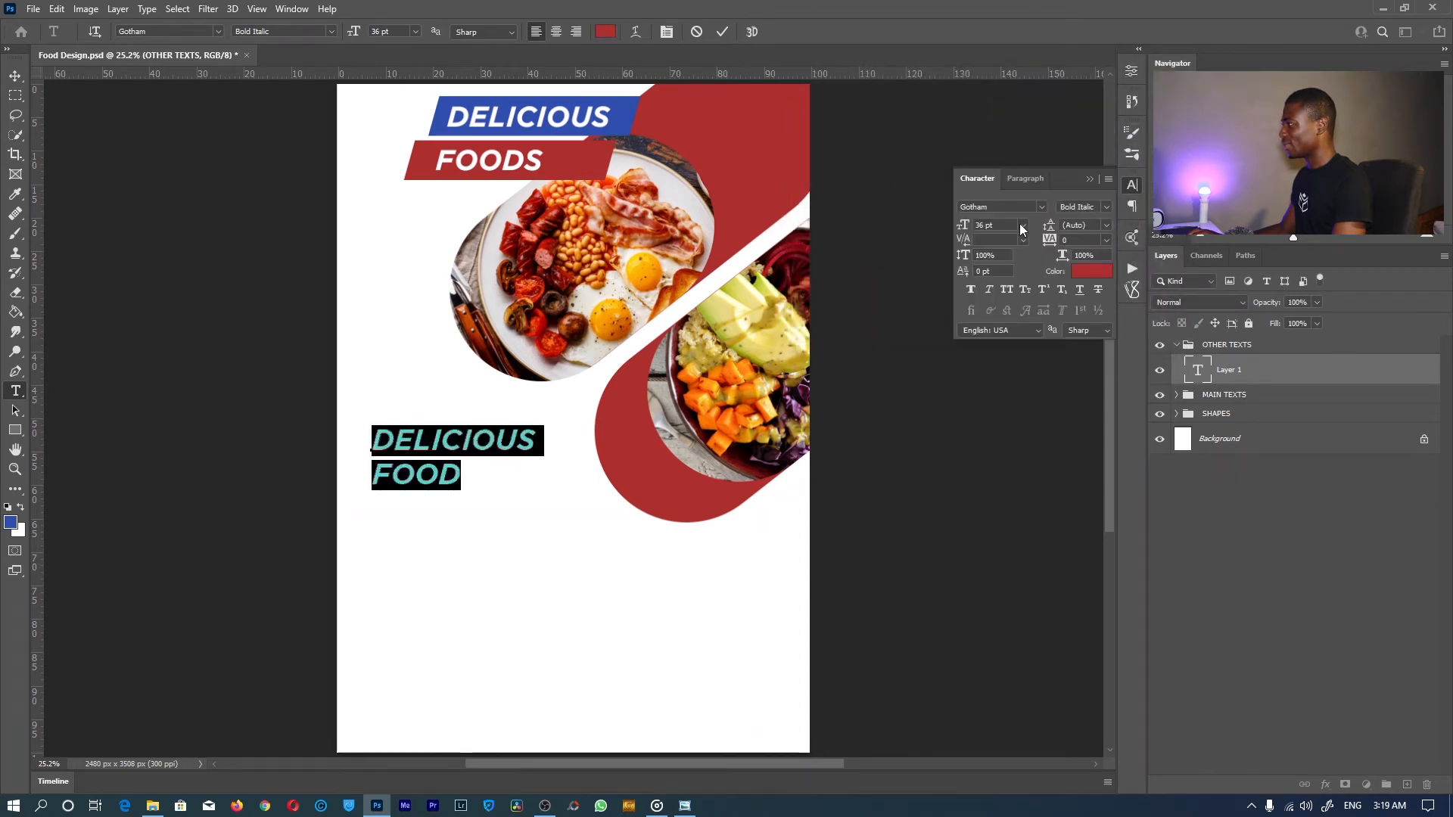
pyautogui.click(1109, 208)
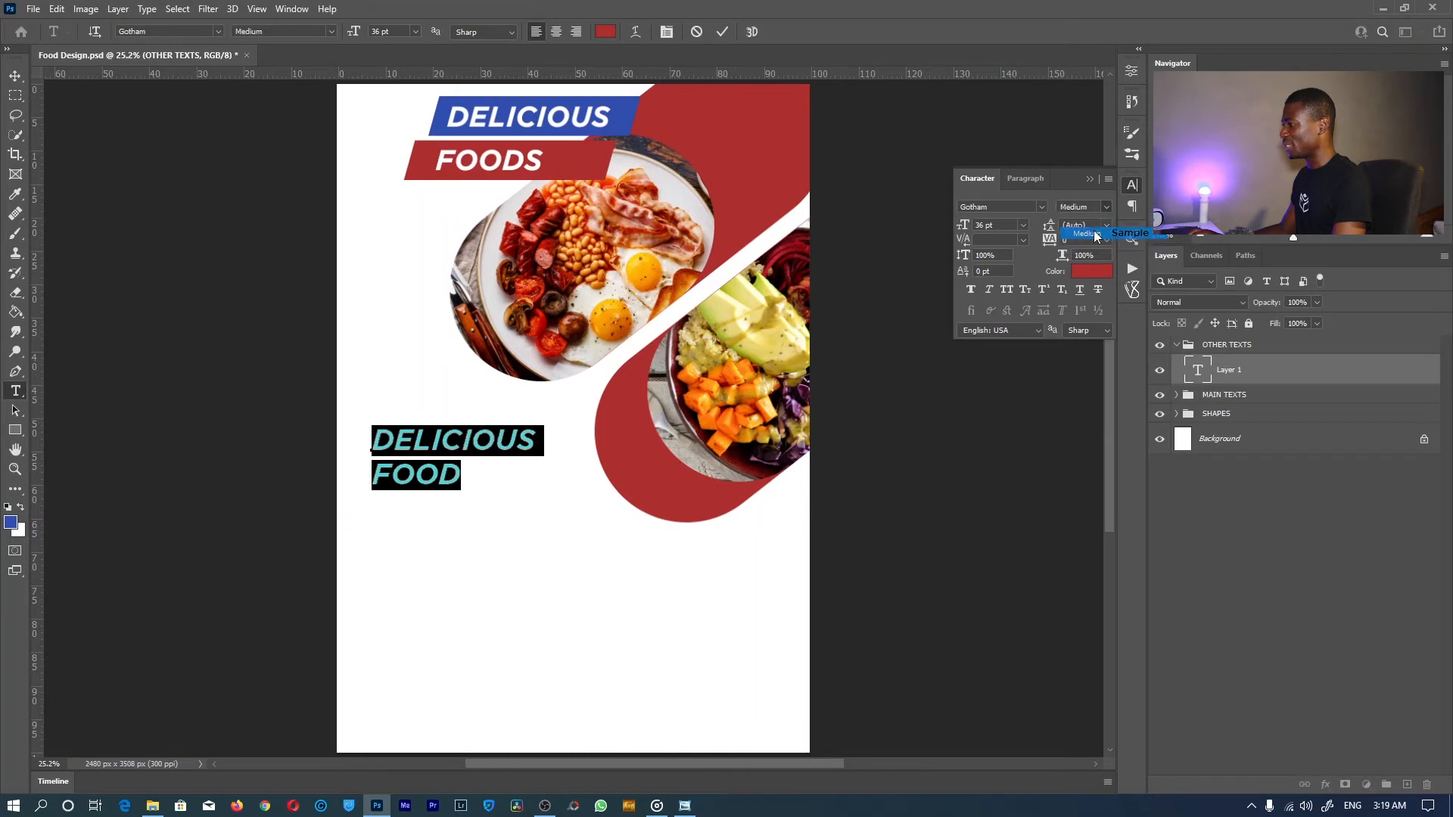
pyautogui.click(1094, 231)
pyautogui.click(425, 447)
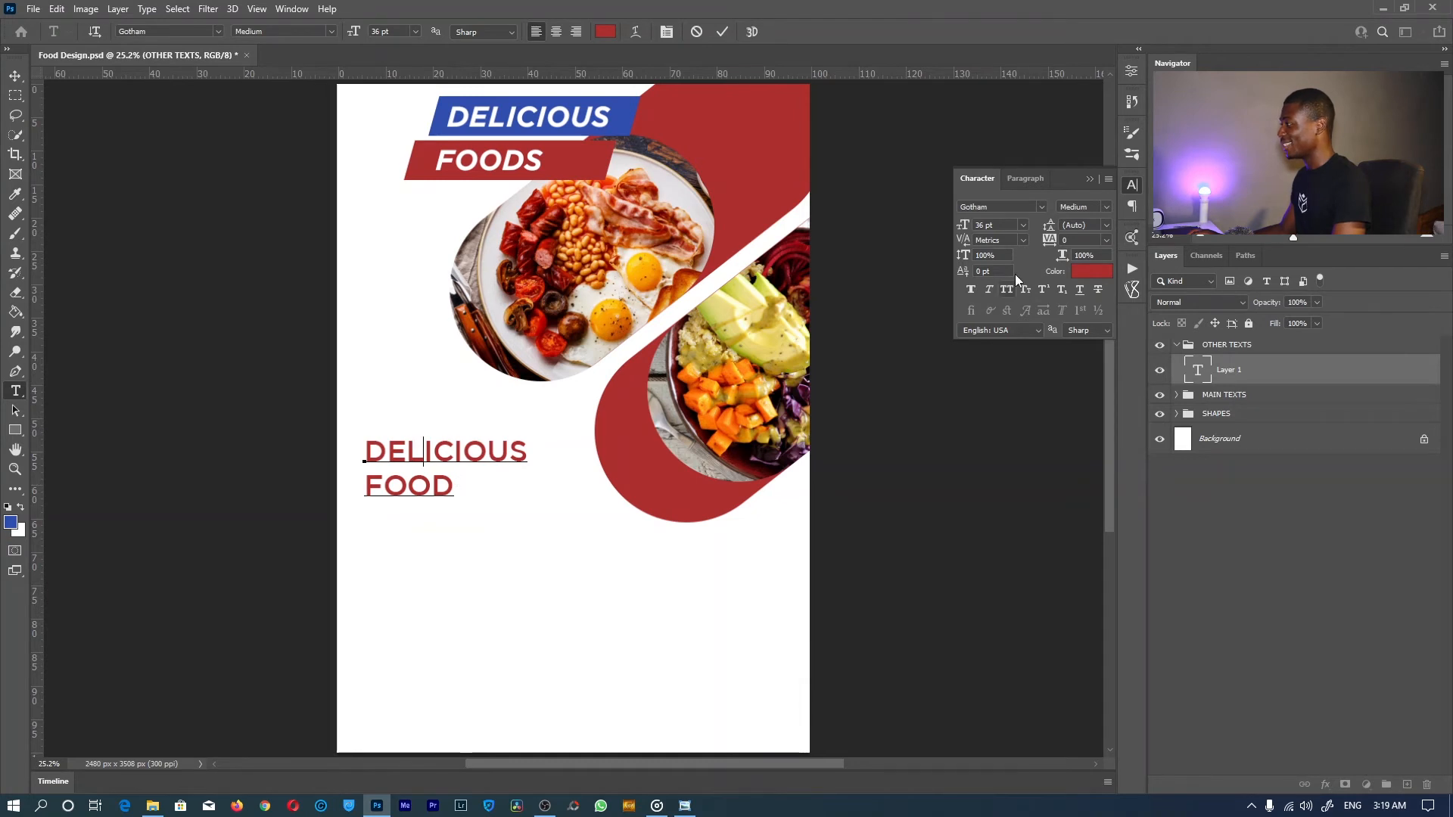
# Join the DELICIOUS FOOD text onto a single line and set its font size to 30 pt.
pyautogui.click(527, 451)
pyautogui.press('Delete')
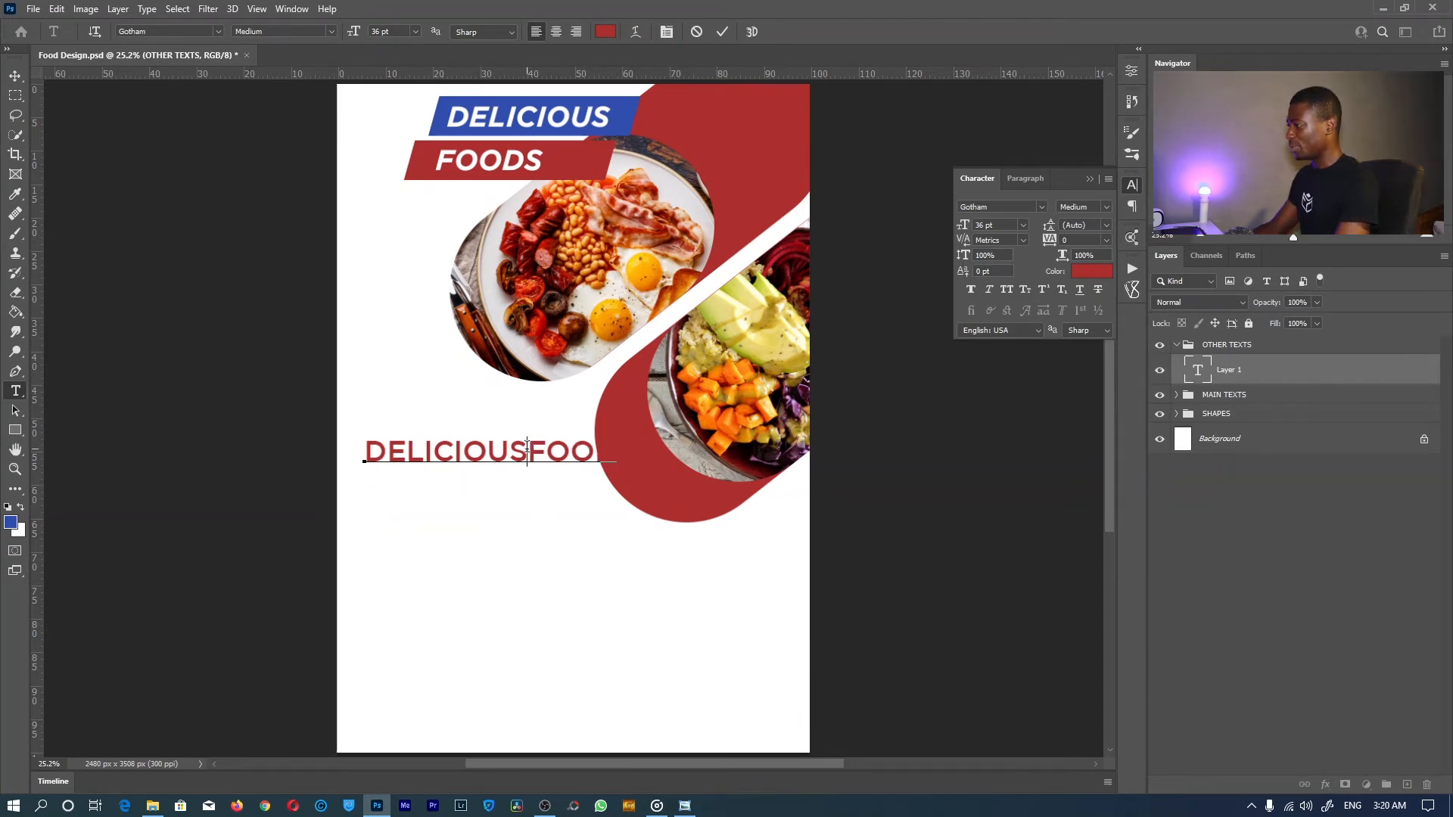
pyautogui.hotkey('ctrl', 'a')
pyautogui.click(416, 31)
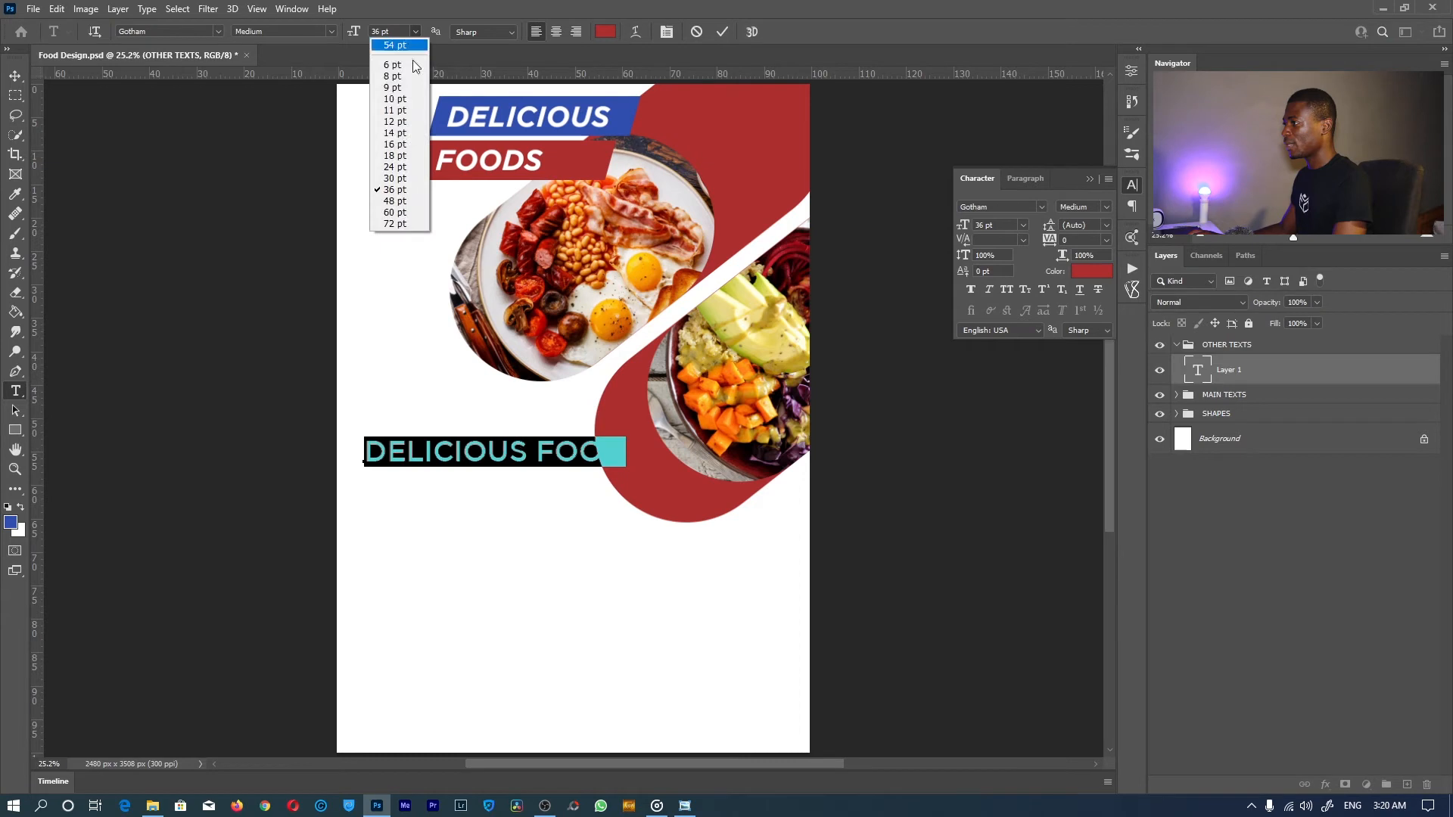
pyautogui.click(396, 155)
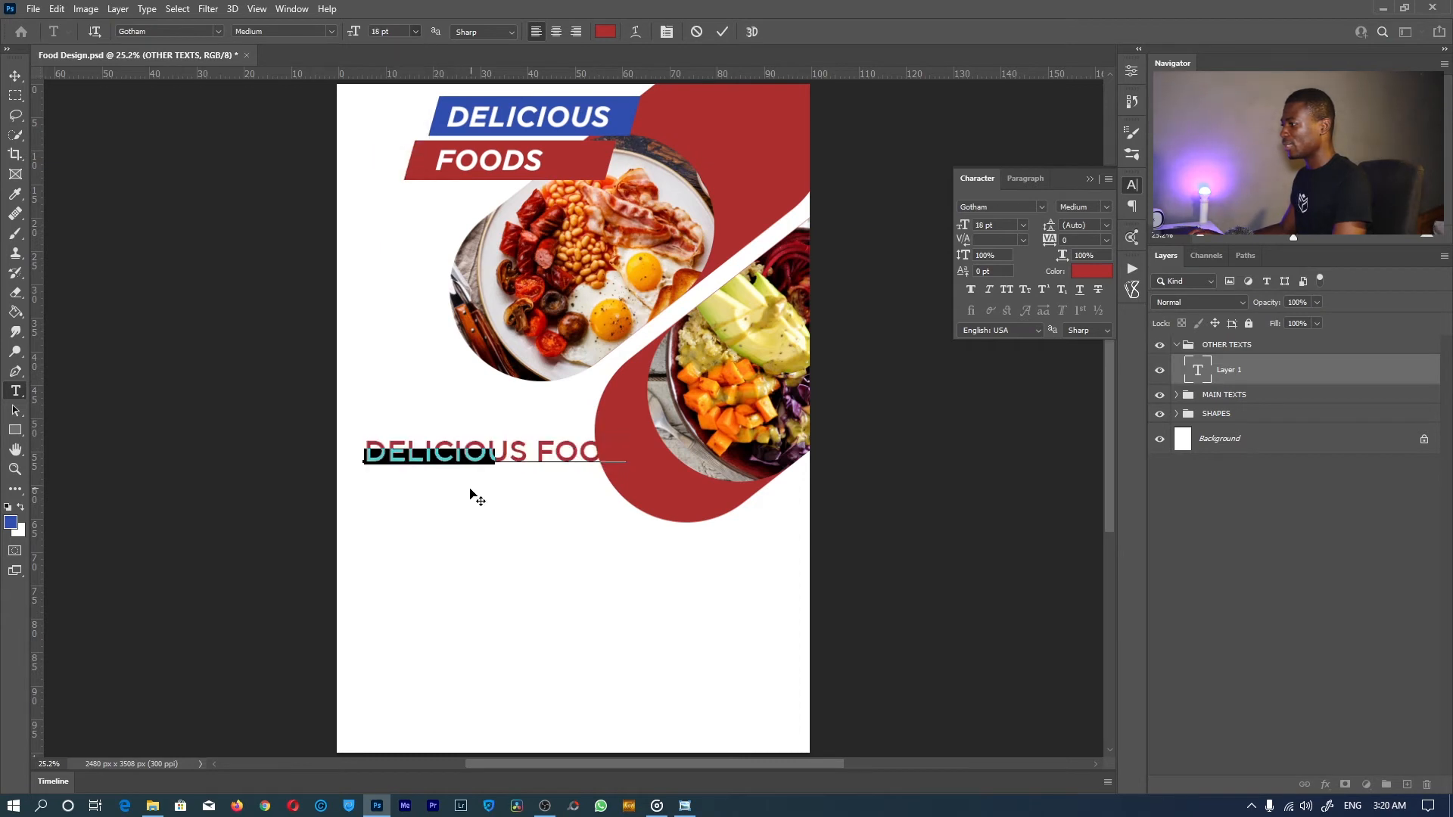
pyautogui.click(370, 29)
pyautogui.write('29')
pyautogui.press('Return')
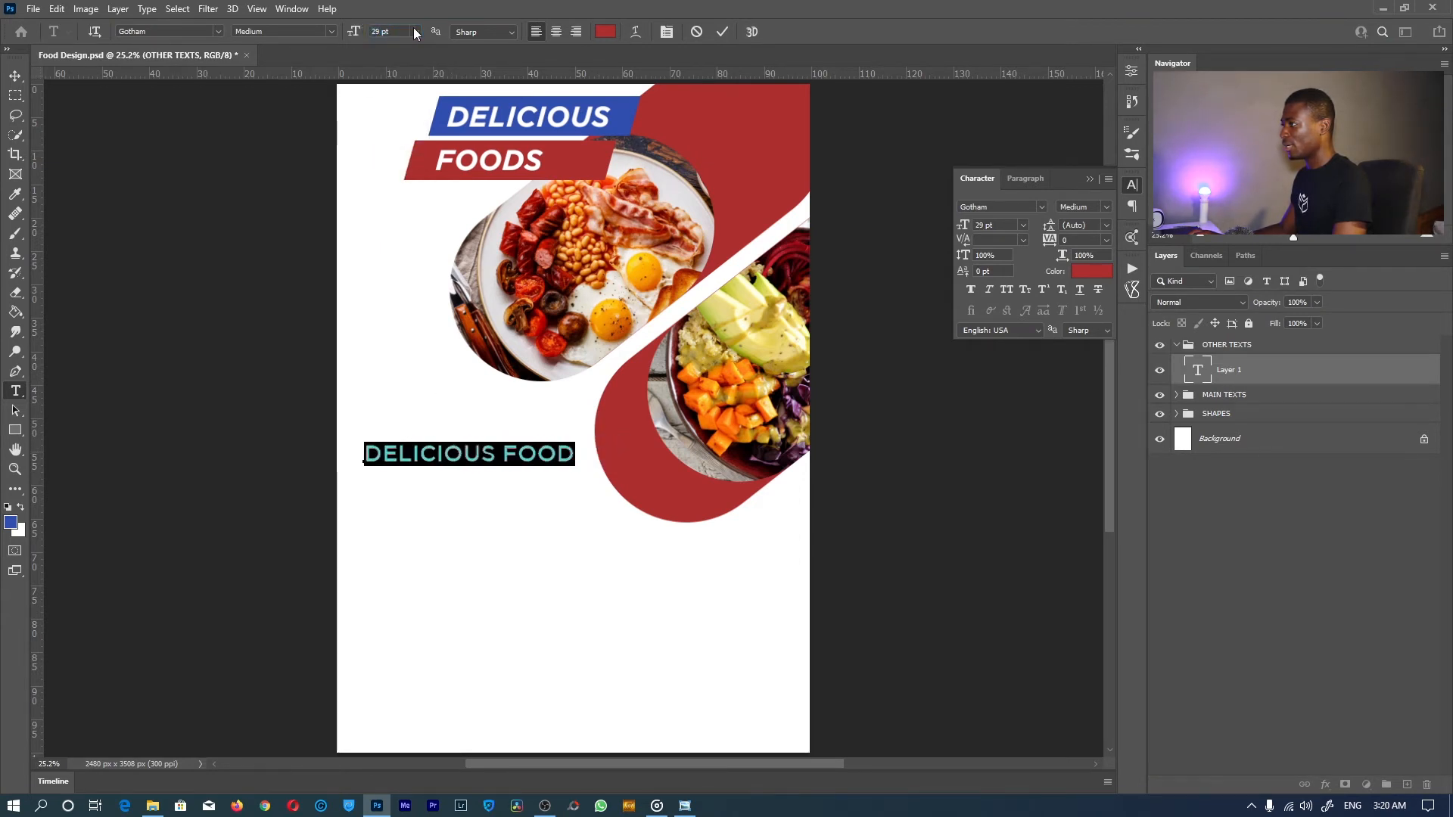
pyautogui.click(414, 31)
pyautogui.click(412, 179)
# Move the DELICIOUS FOOD text slightly down and towards the page's left edge, and commit the text.
pyautogui.click(469, 457)
pyautogui.moveTo(476, 497)
pyautogui.mouseDown()
pyautogui.moveTo(466, 534)
pyautogui.moveTo(464, 519)
pyautogui.mouseUp()
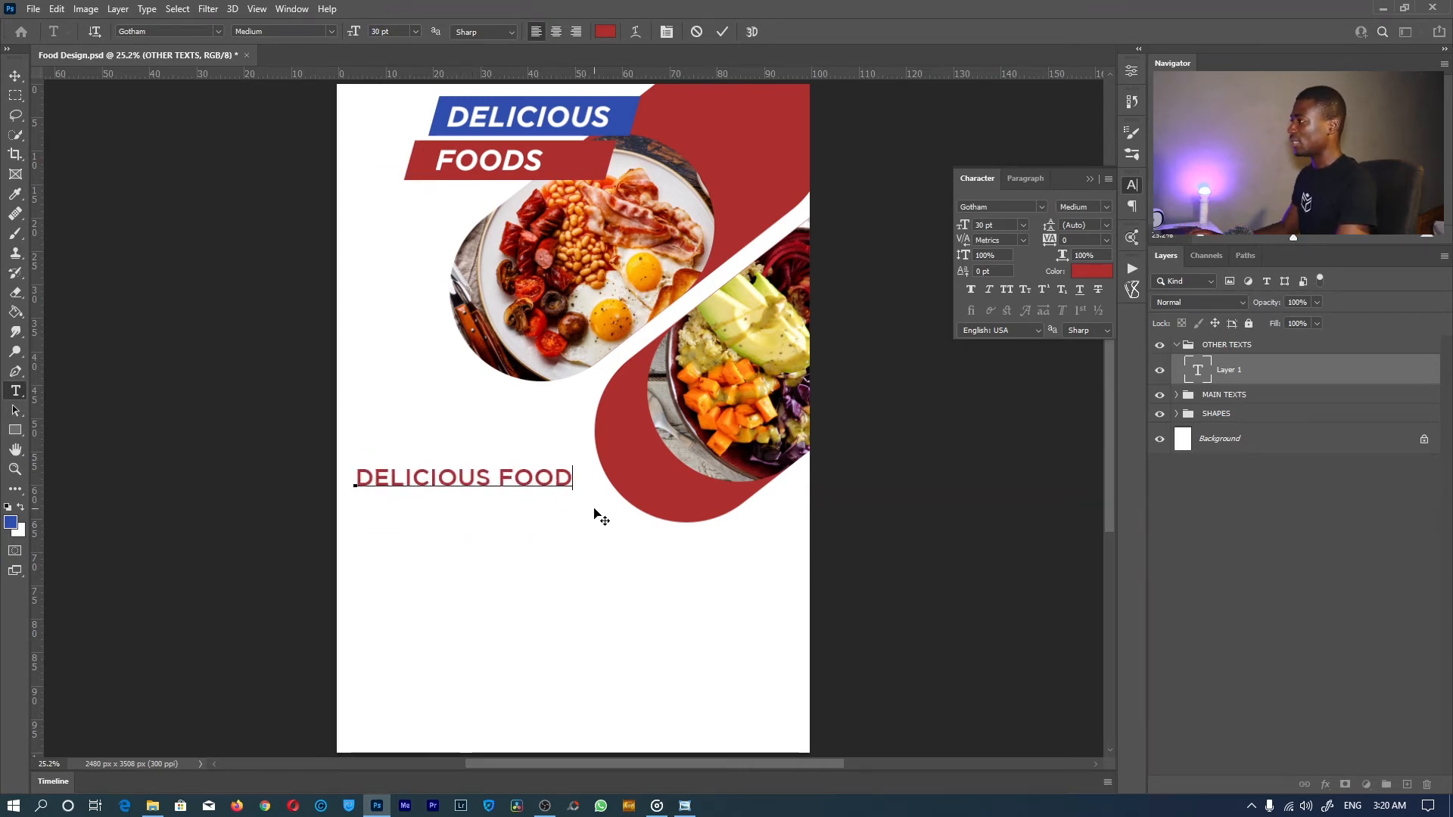
pyautogui.click(723, 32)
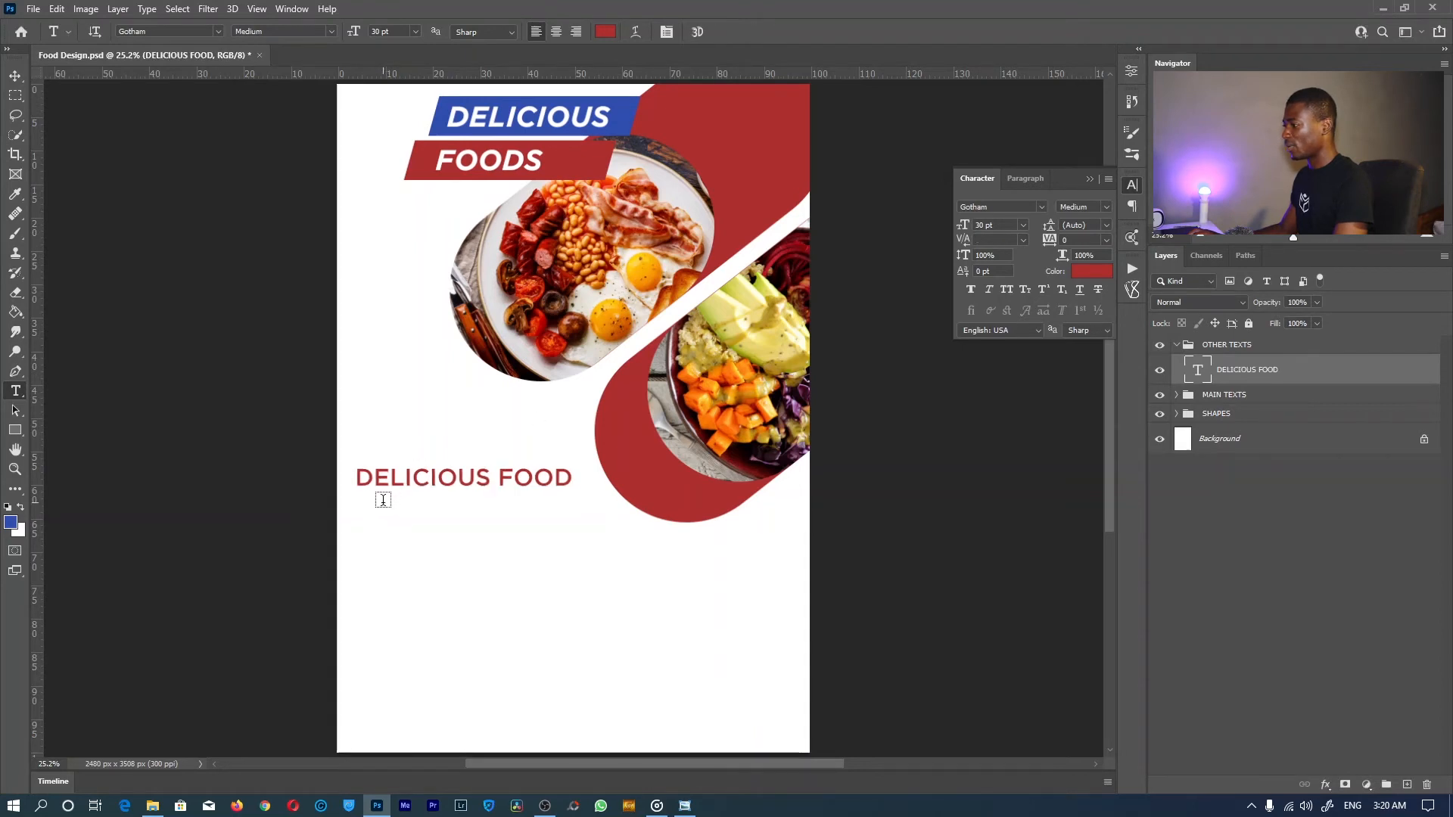
# Add an 18 pt Lorem ipsum paragraph text box below the DELICIOUS FOOD heading and widen it slightly past the heading's end.
pyautogui.moveTo(382, 498); pyautogui.dragTo(572, 573)
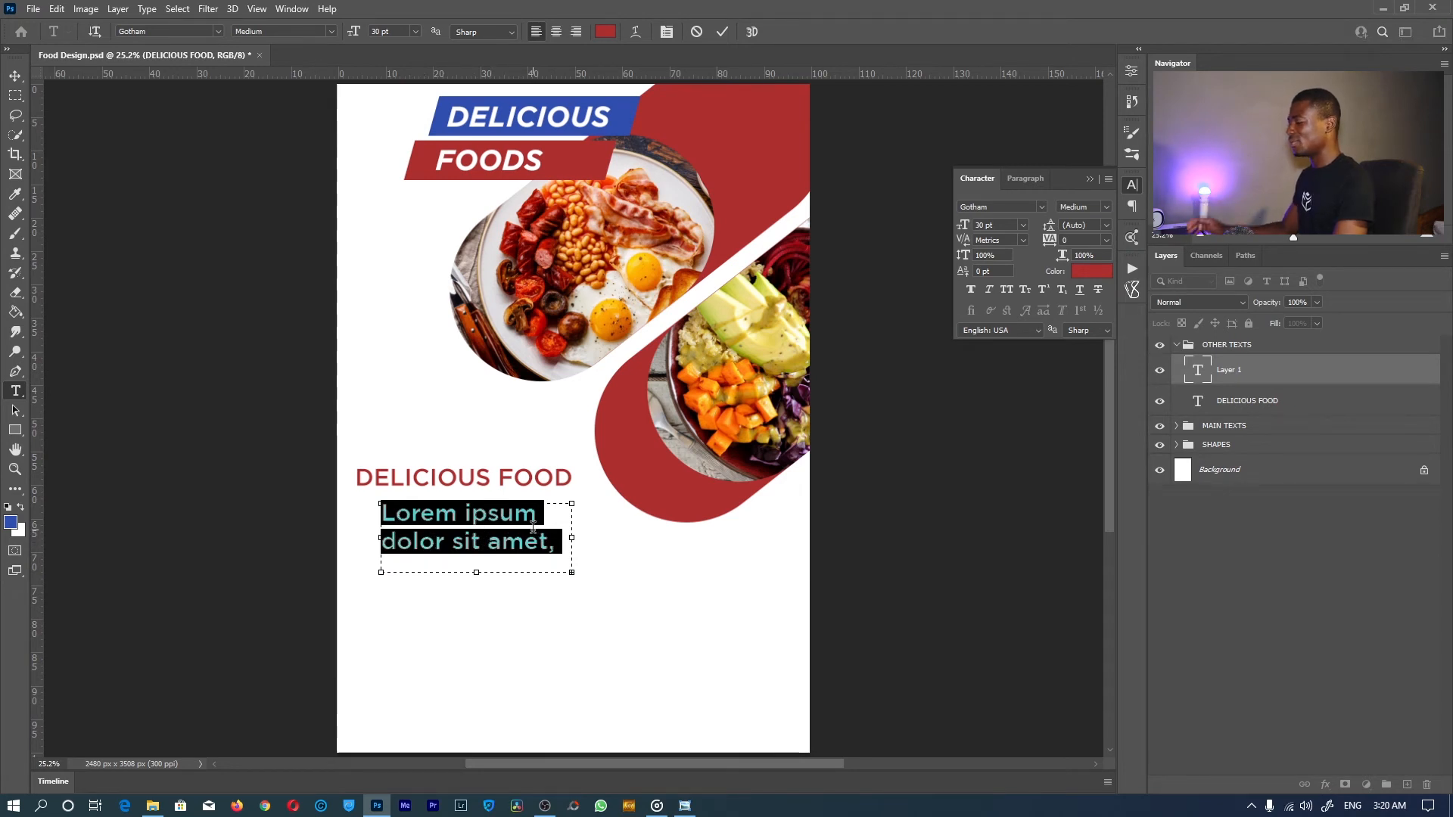
pyautogui.click(415, 31)
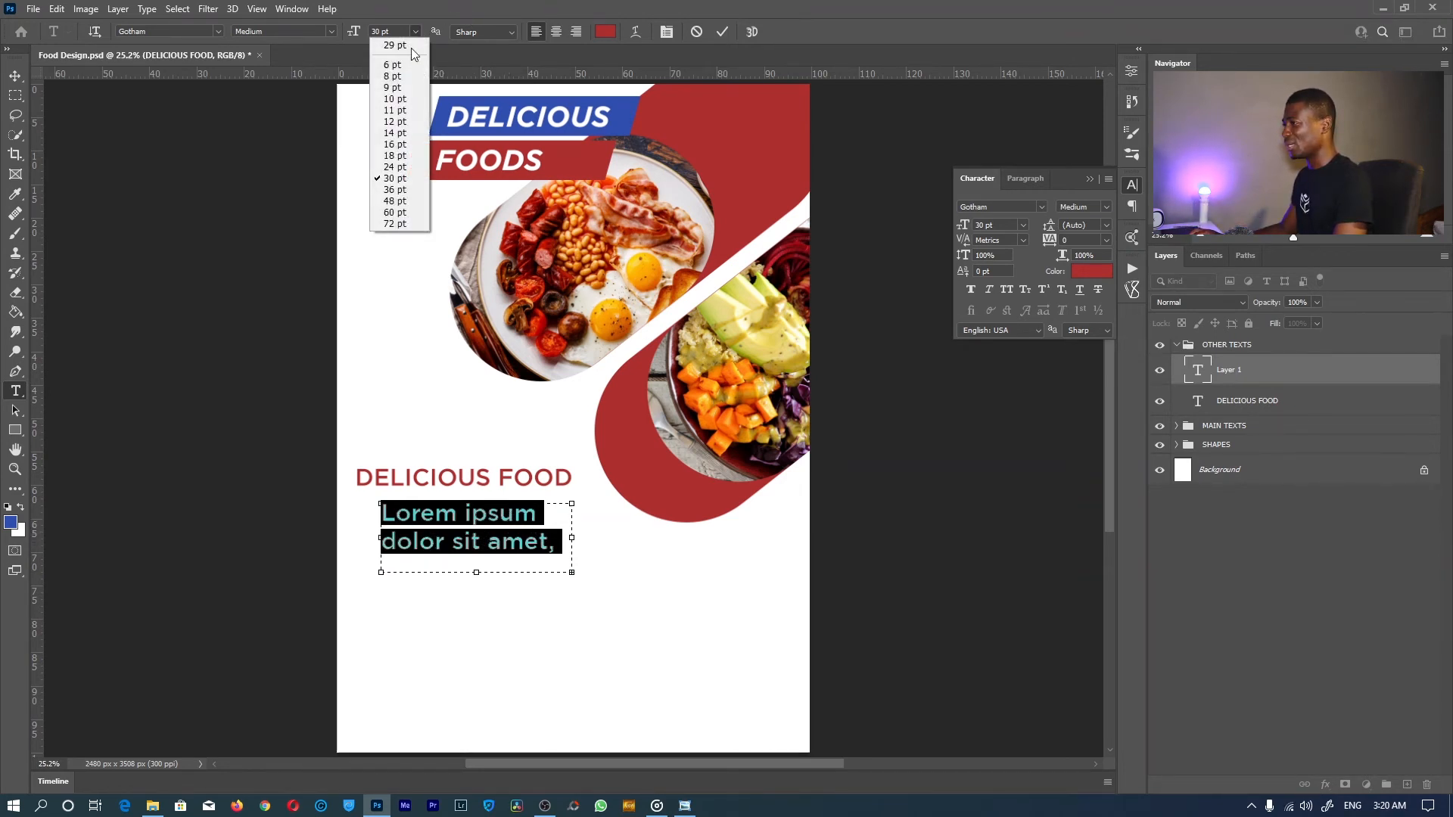
pyautogui.click(399, 156)
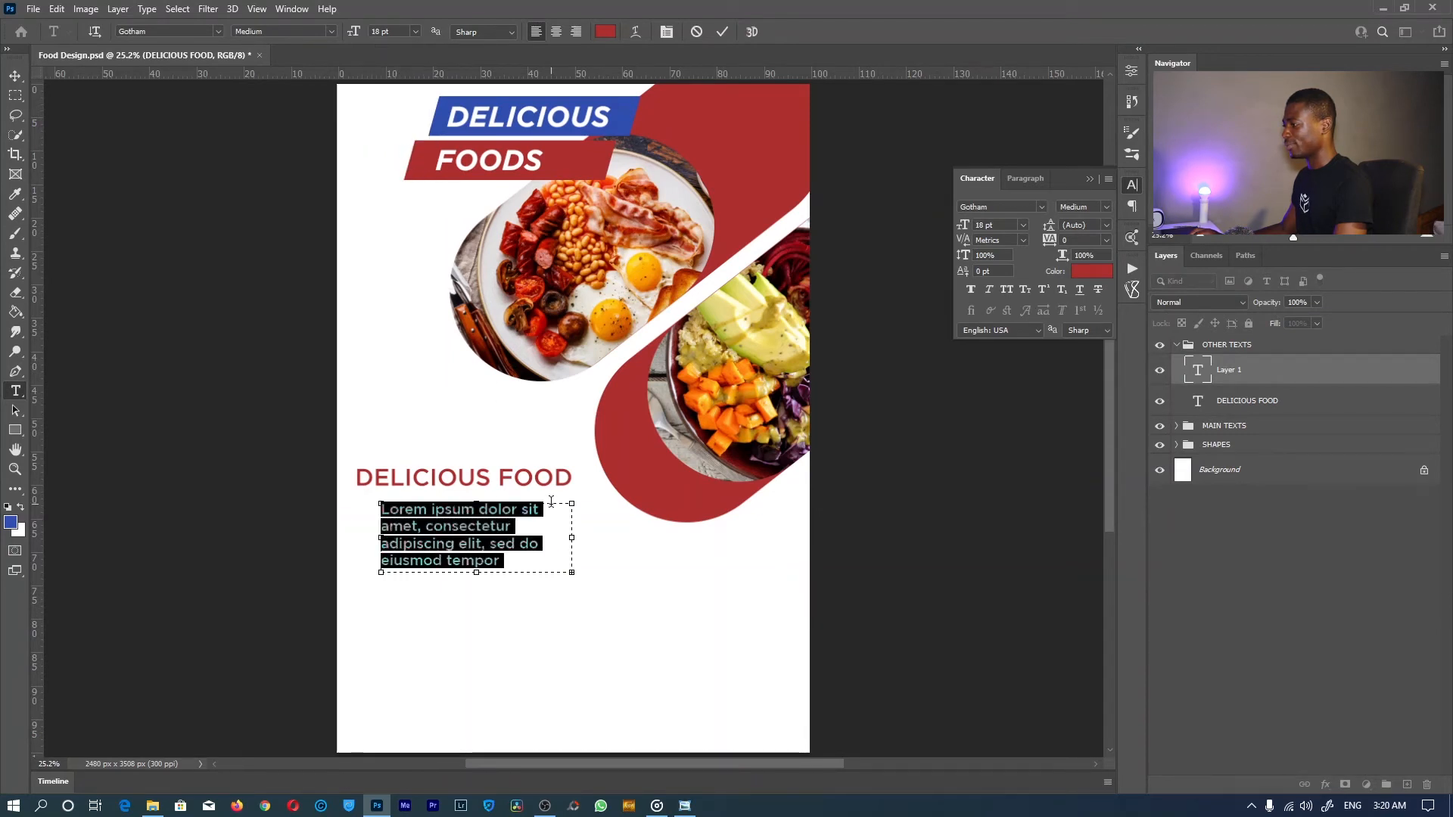
pyautogui.moveTo(572, 537); pyautogui.dragTo(596, 536)
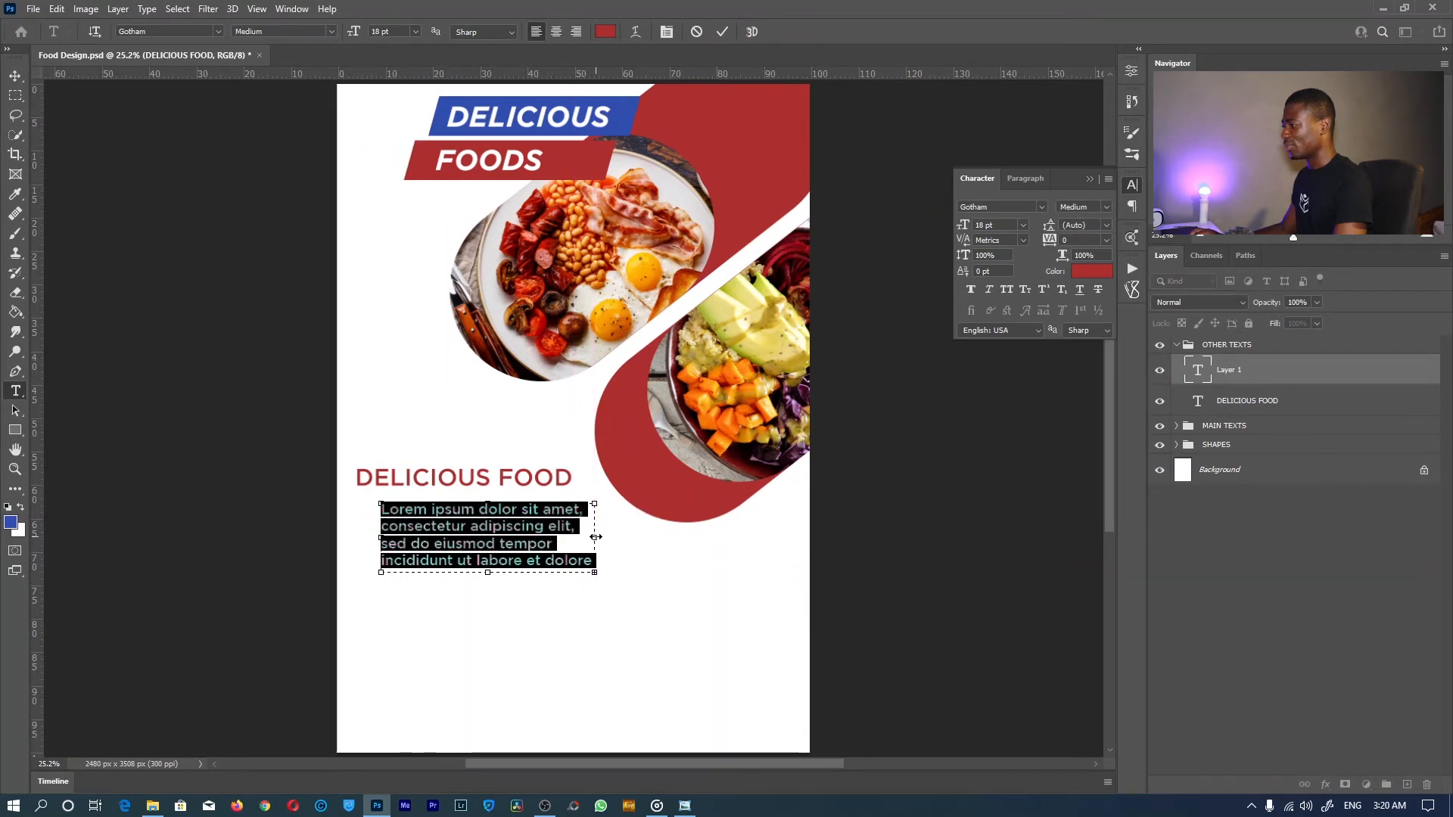
# Colour the Lorem ipsum paragraph blue, sampled from the DELICIOUS banner, and save the document.
pyautogui.click(606, 31)
pyautogui.click(631, 112)
pyautogui.click(1133, 86)
pyautogui.click(722, 31)
pyautogui.hotkey('ctrl', 's')
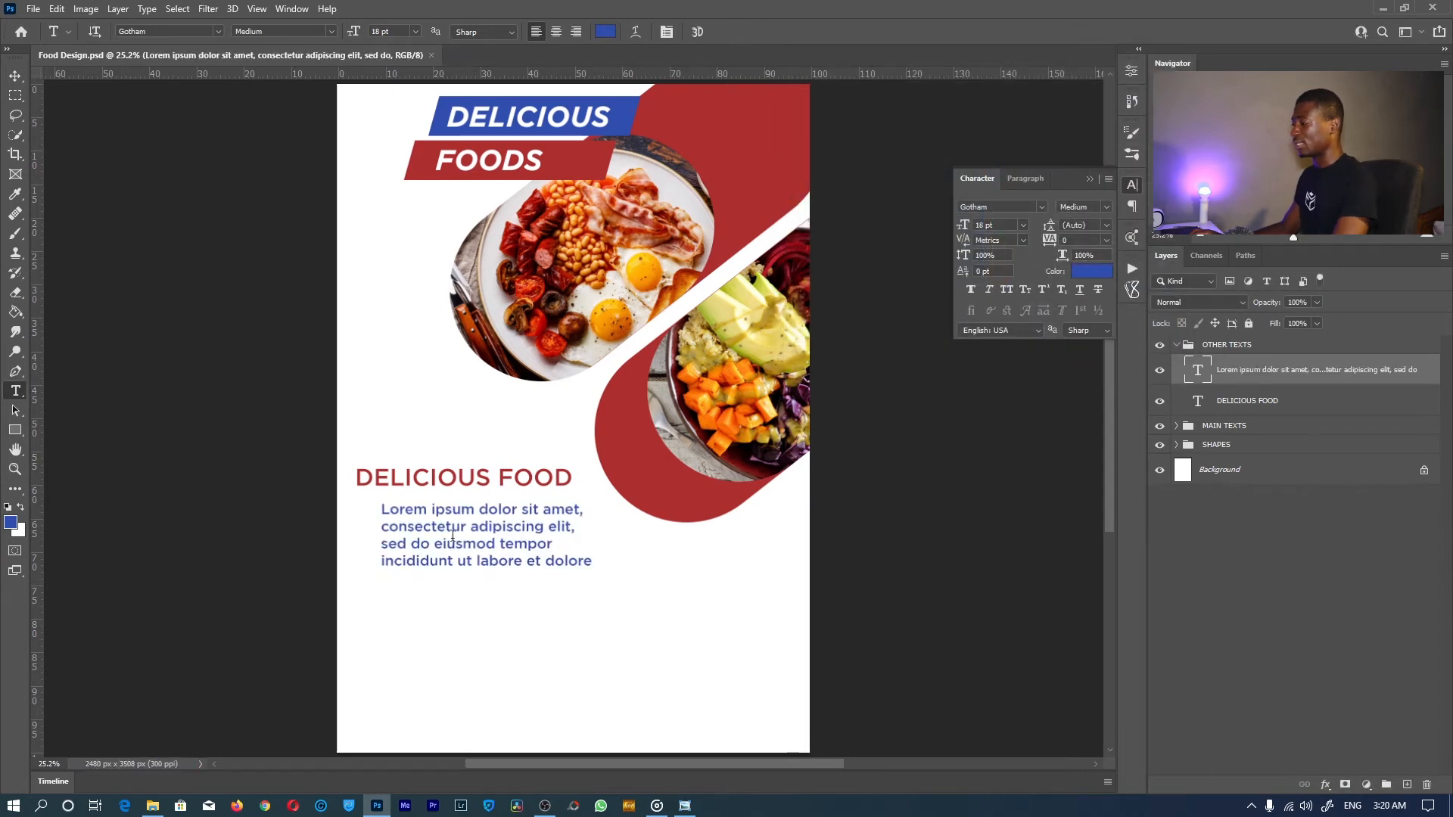
pyautogui.press('z')
pyautogui.moveTo(585, 106); pyautogui.dragTo(629, 100)
pyautogui.press('space')
pyautogui.moveTo(579, 173); pyautogui.dragTo(614, 351)
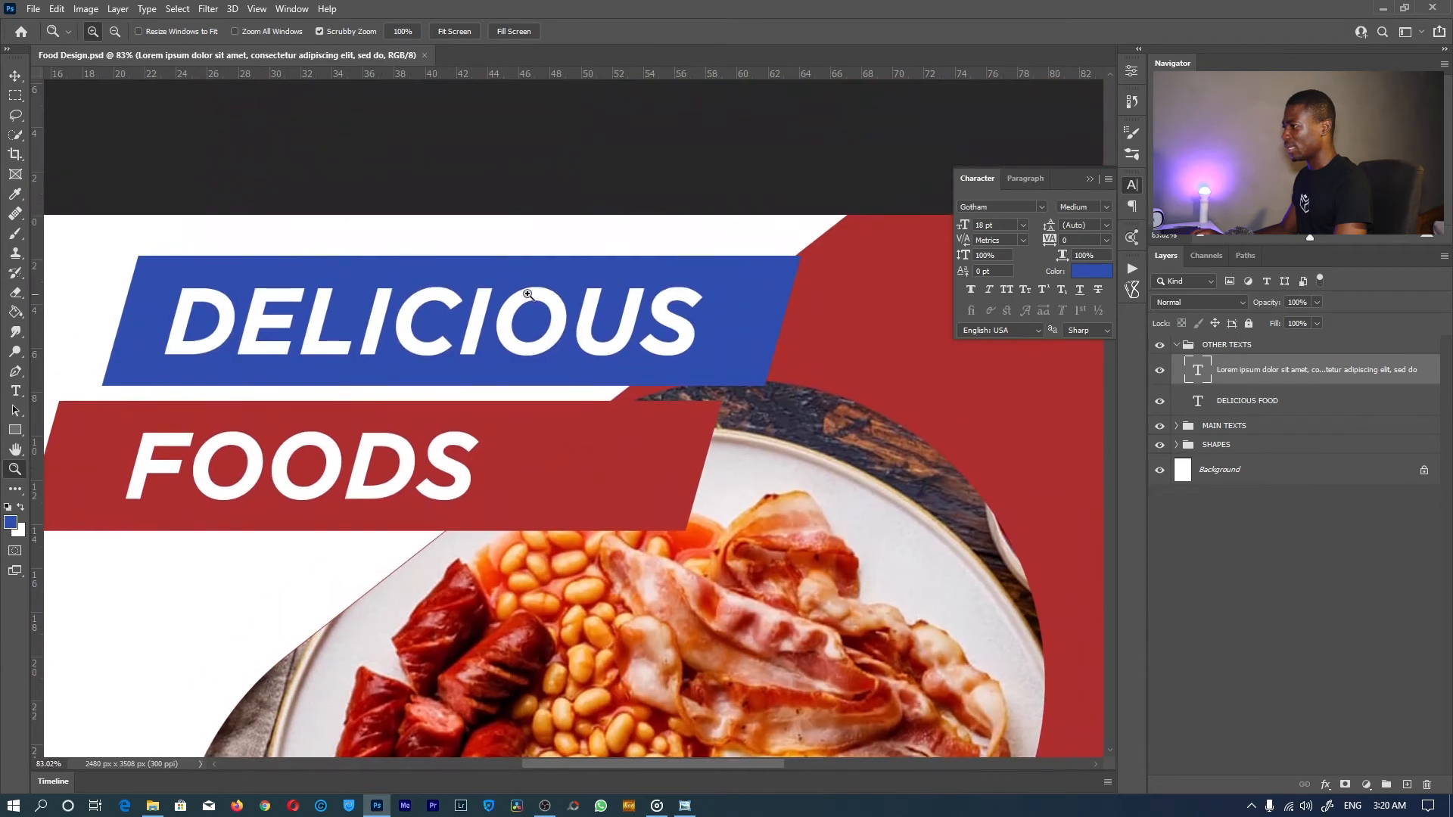
pyautogui.click(467, 32)
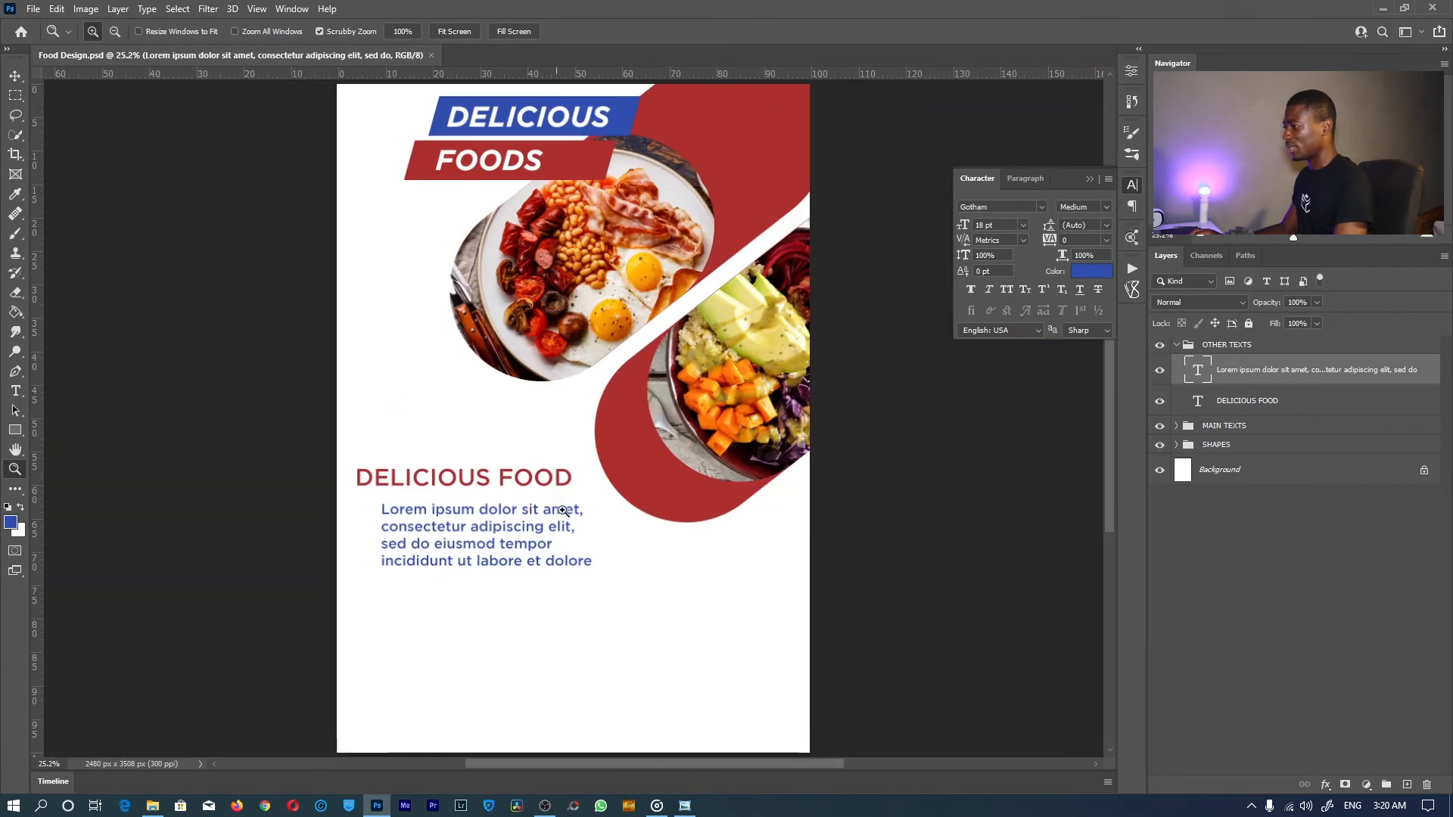
pyautogui.press('t')
pyautogui.click(583, 515)
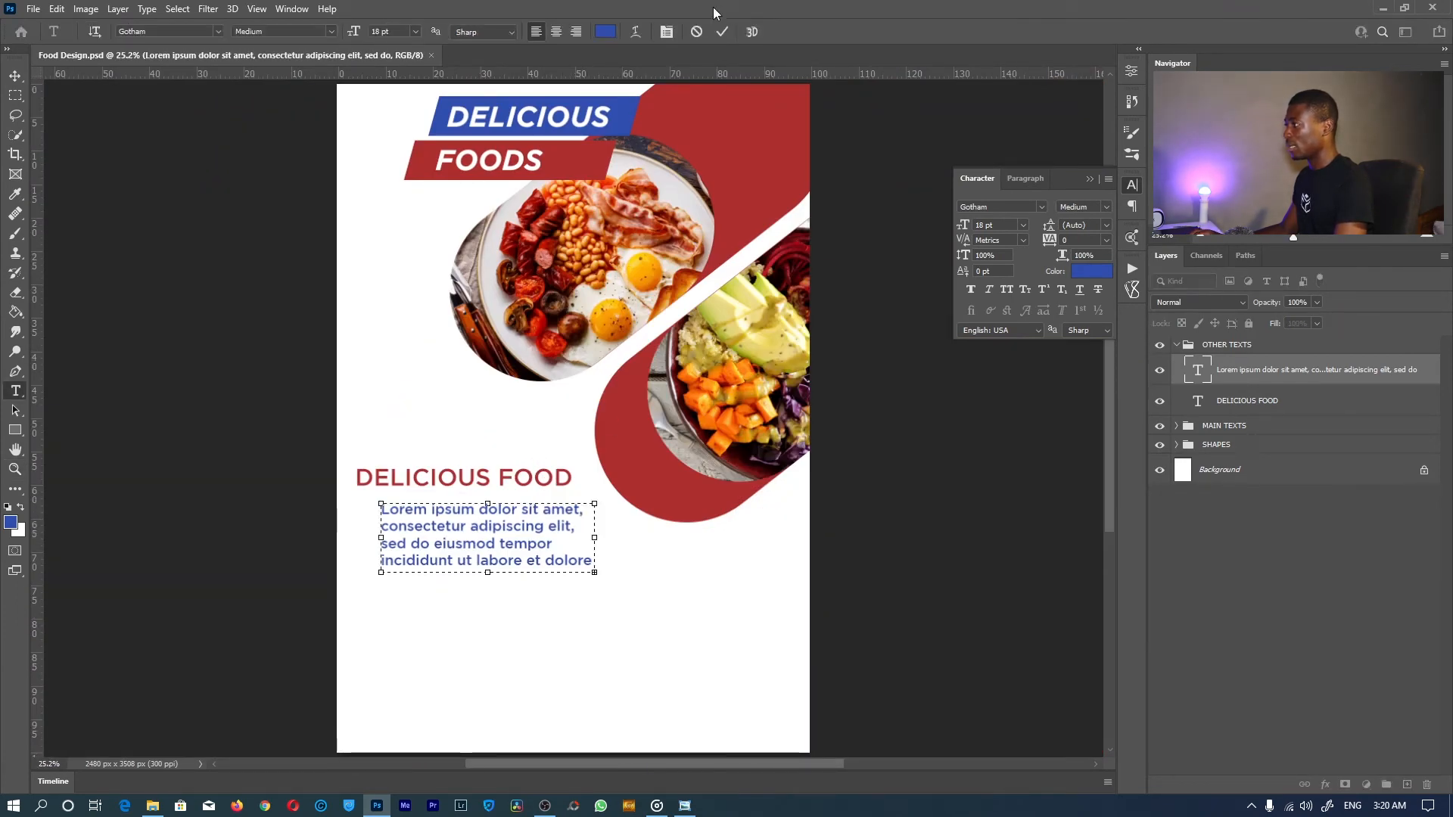
pyautogui.click(723, 32)
# Collapse the OTHER TEXTS group and create a new layer group named OTHER PICS above it.
pyautogui.click(1178, 345)
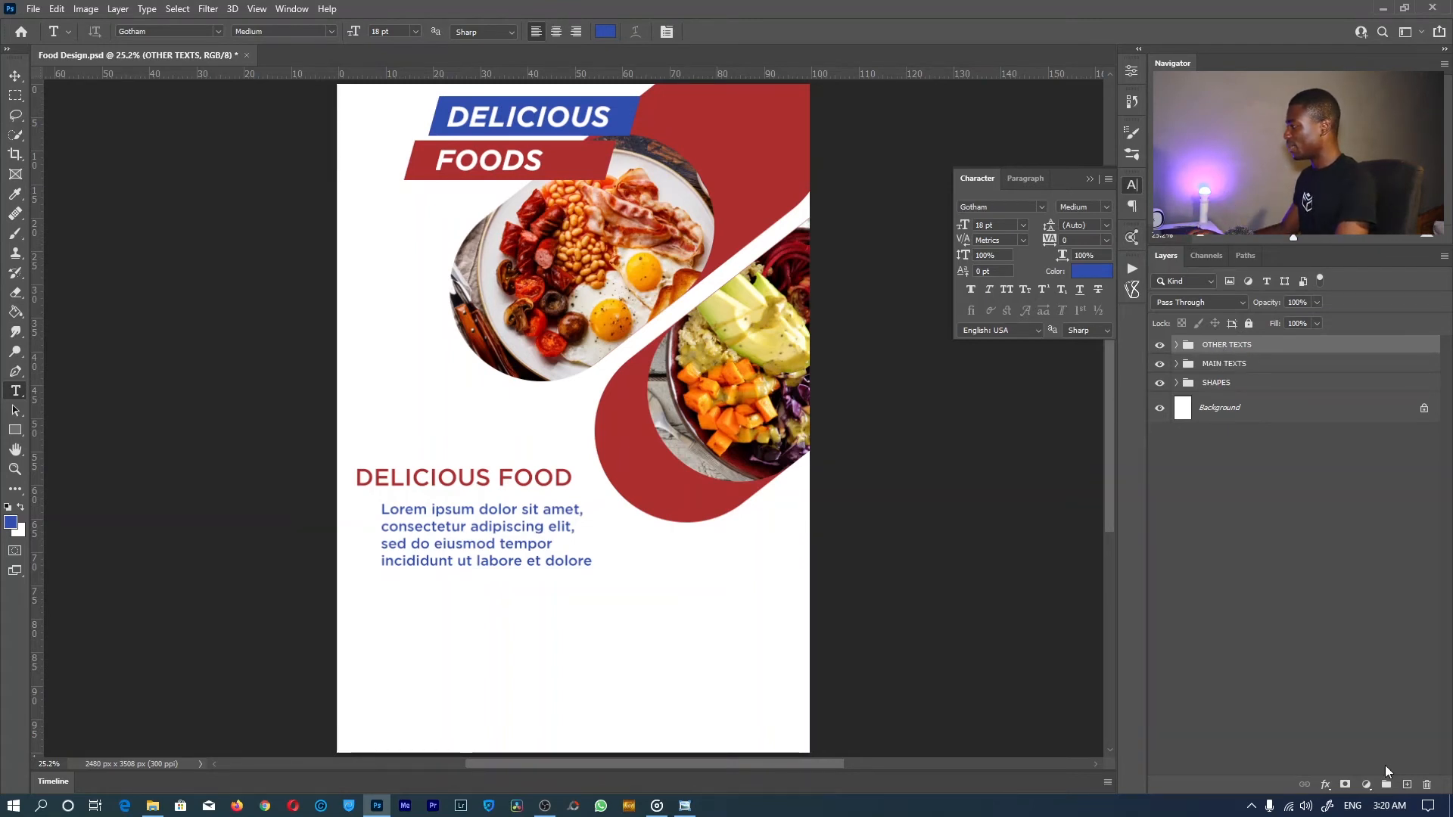
pyautogui.click(1386, 785)
pyautogui.doubleClick(1223, 344)
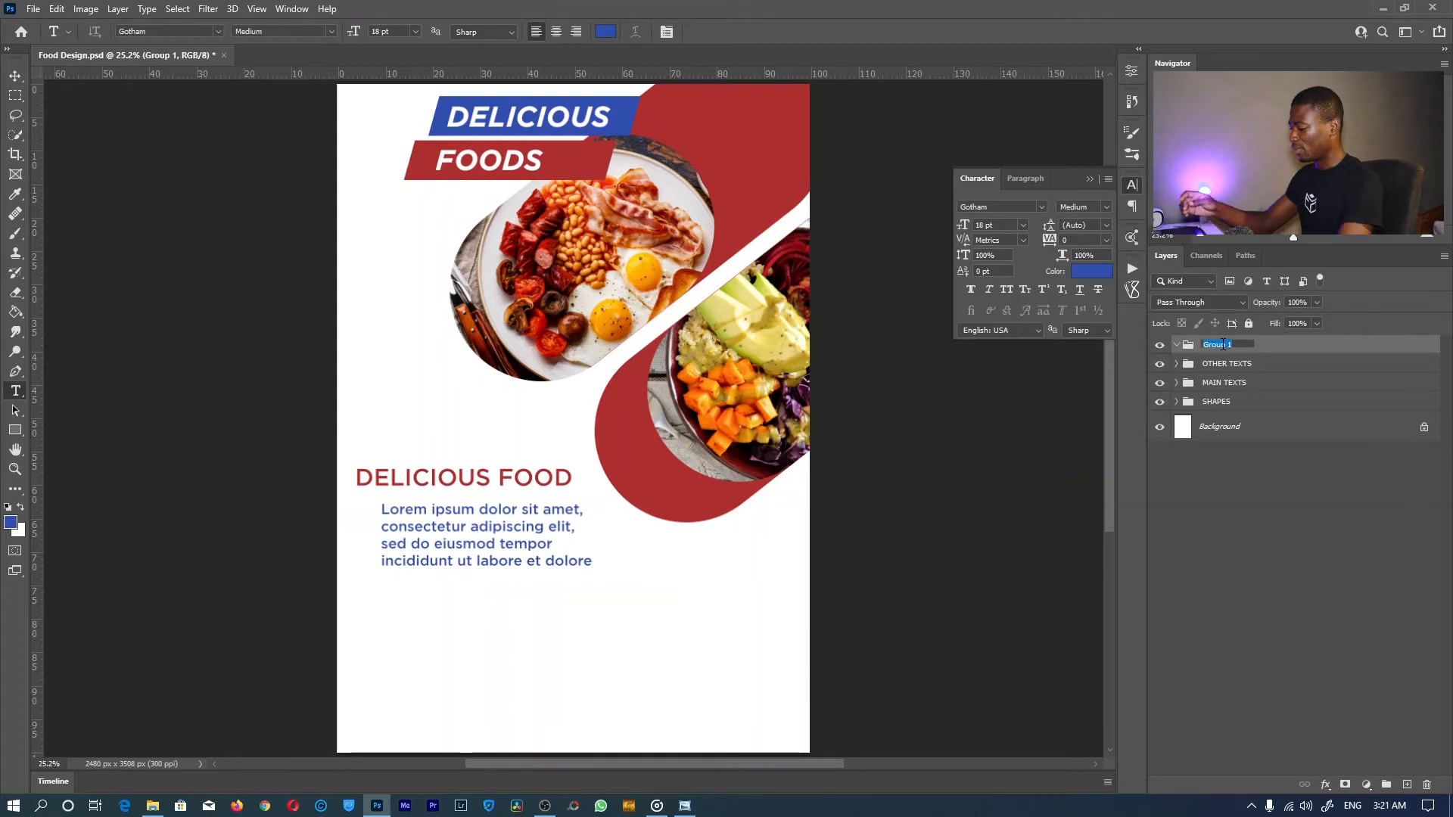
pyautogui.write('OTHER ')
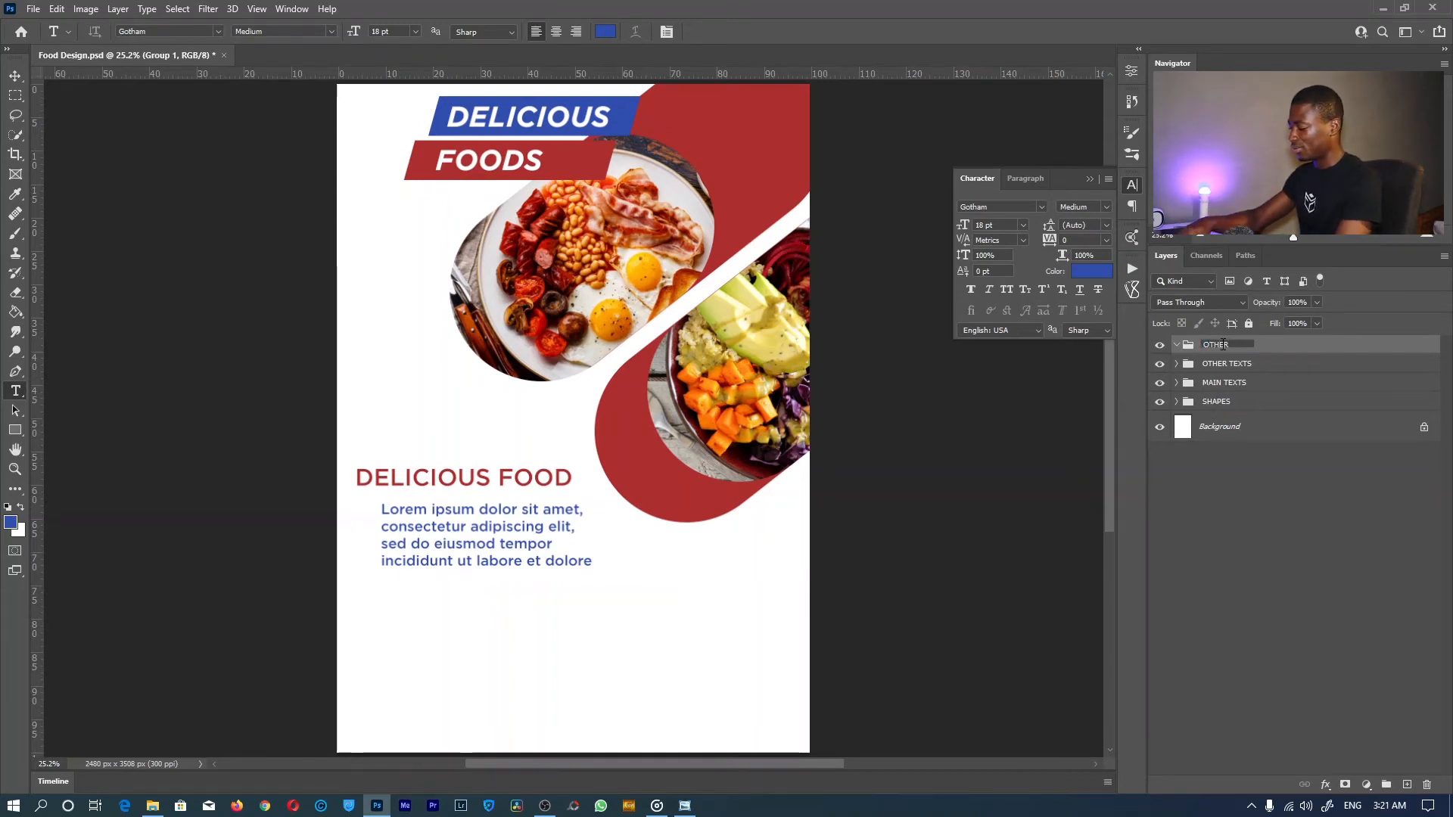
pyautogui.write('PICS')
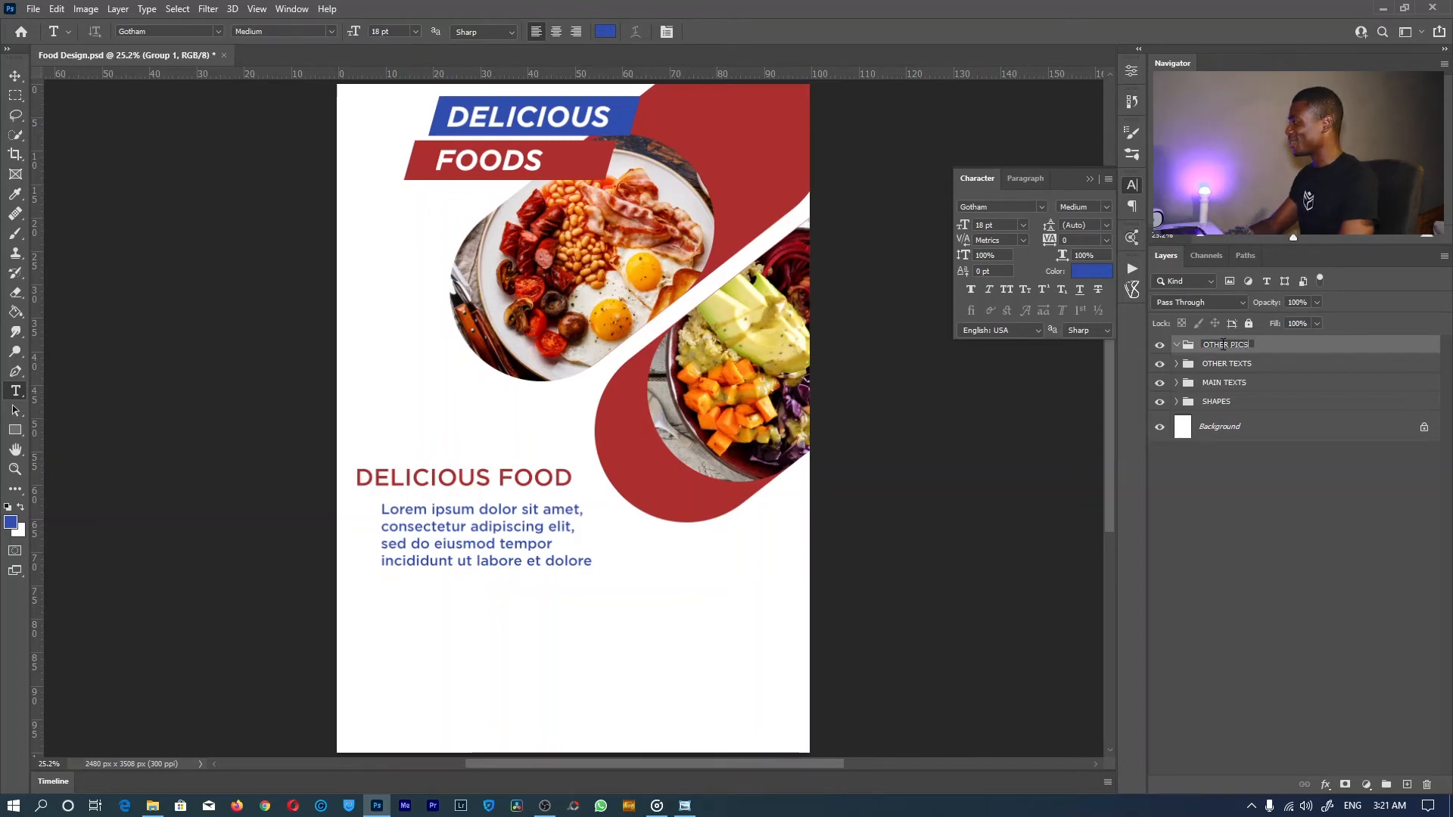
pyautogui.press('Return')
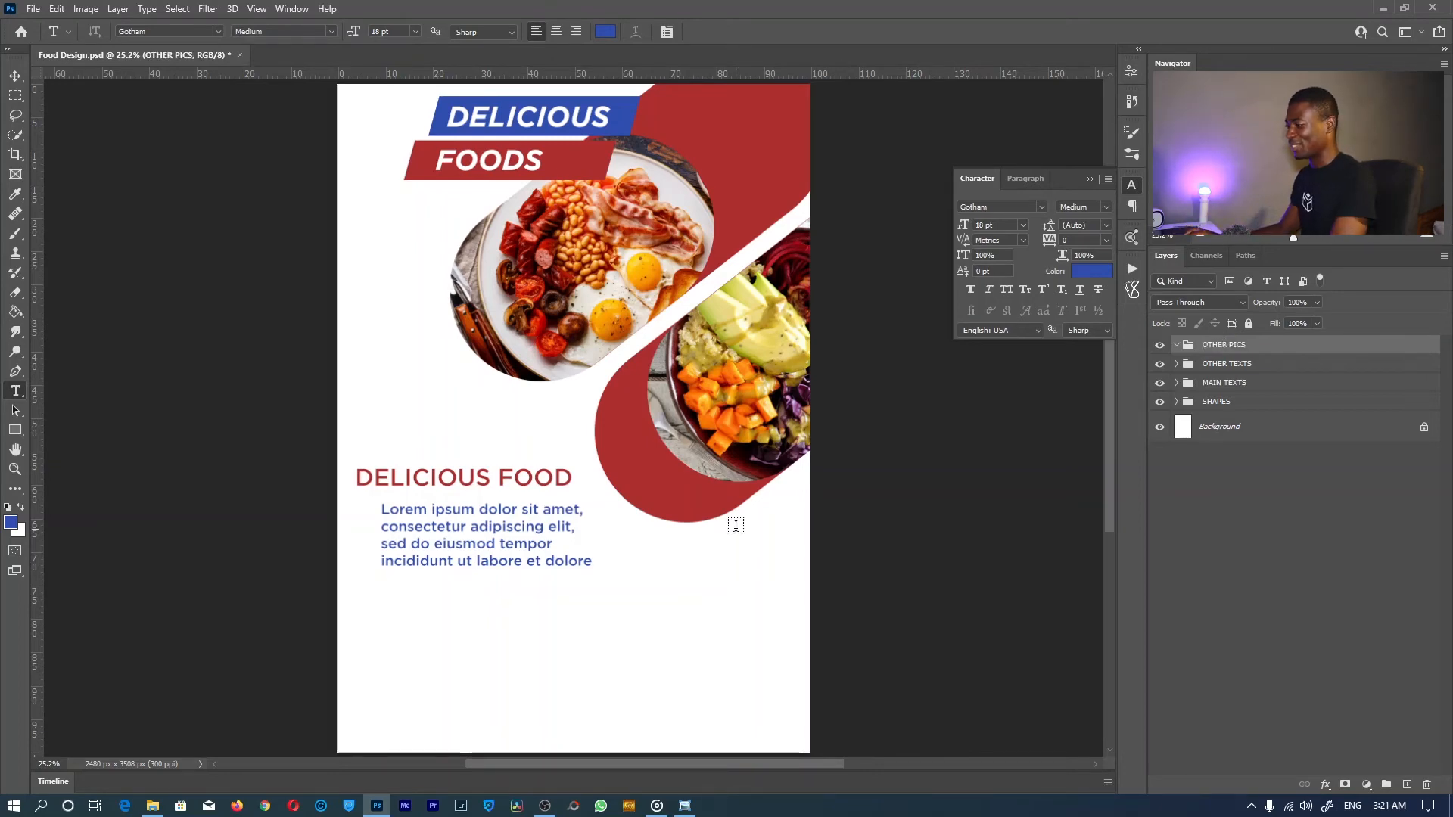
pyautogui.click(154, 807)
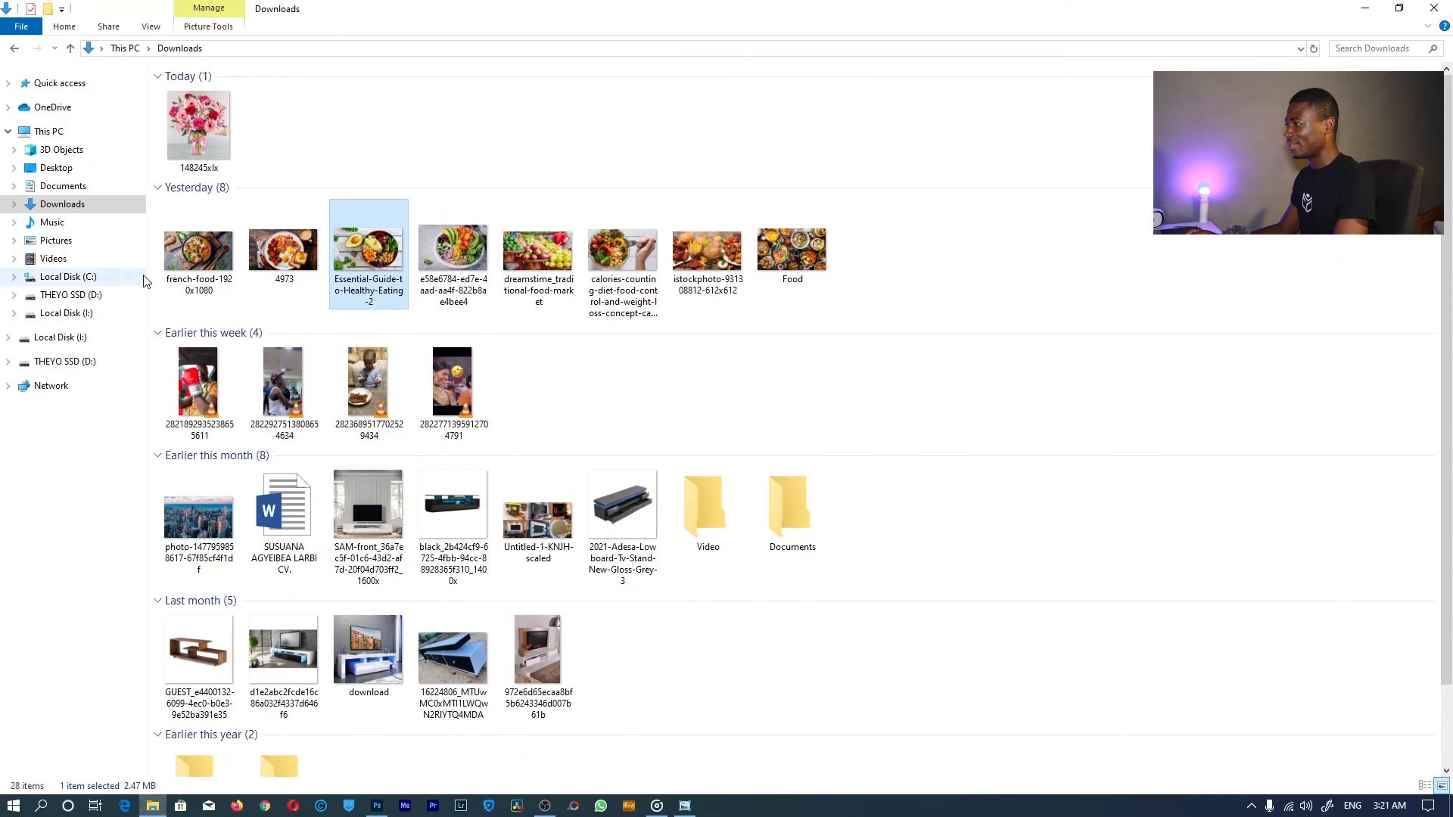
pyautogui.click(1367, 8)
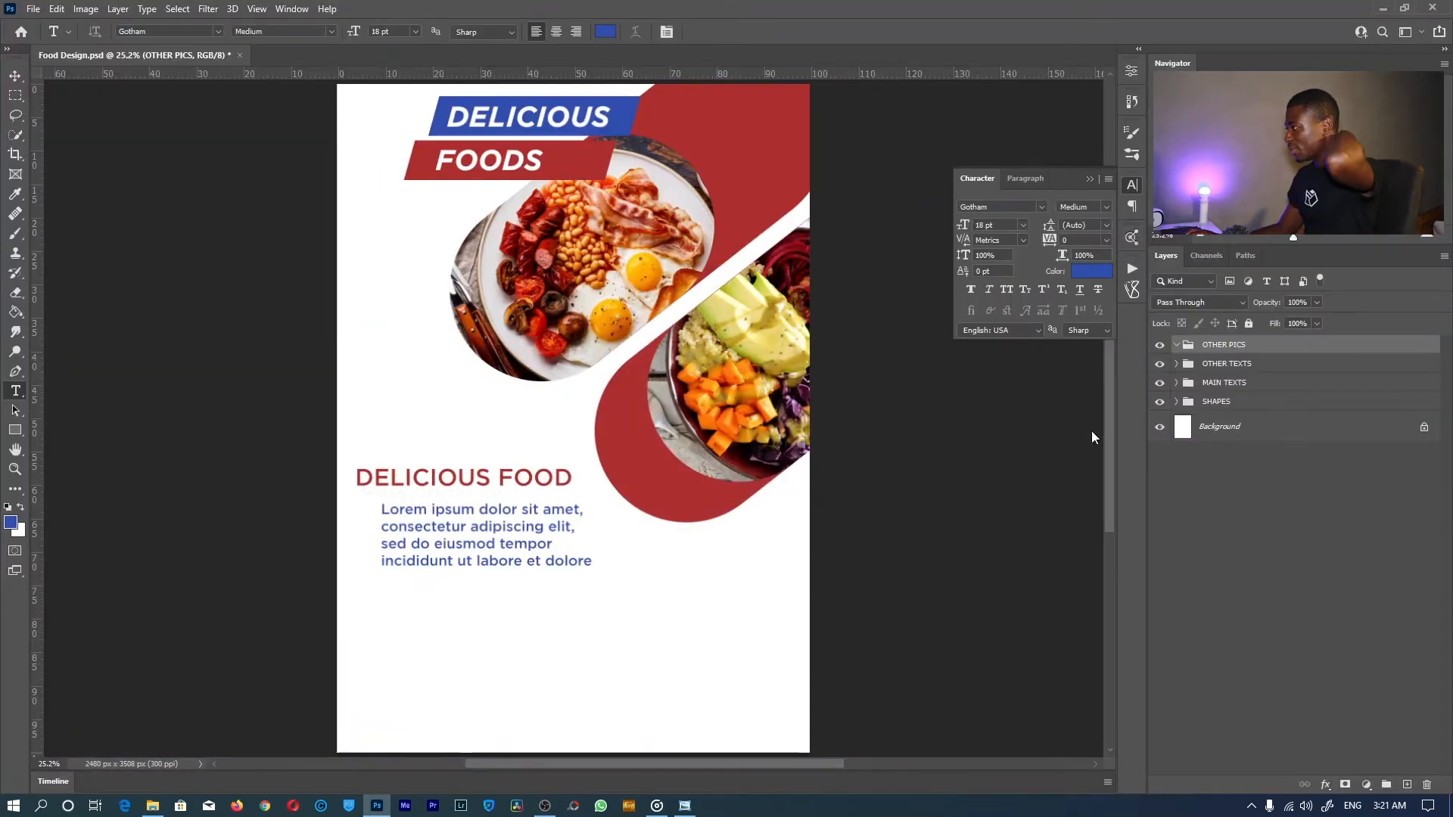
# Draw a blue circle about 635 px in diameter below the Lorem ipsum paragraph with the Ellipse tool.
pyautogui.click(17, 430)
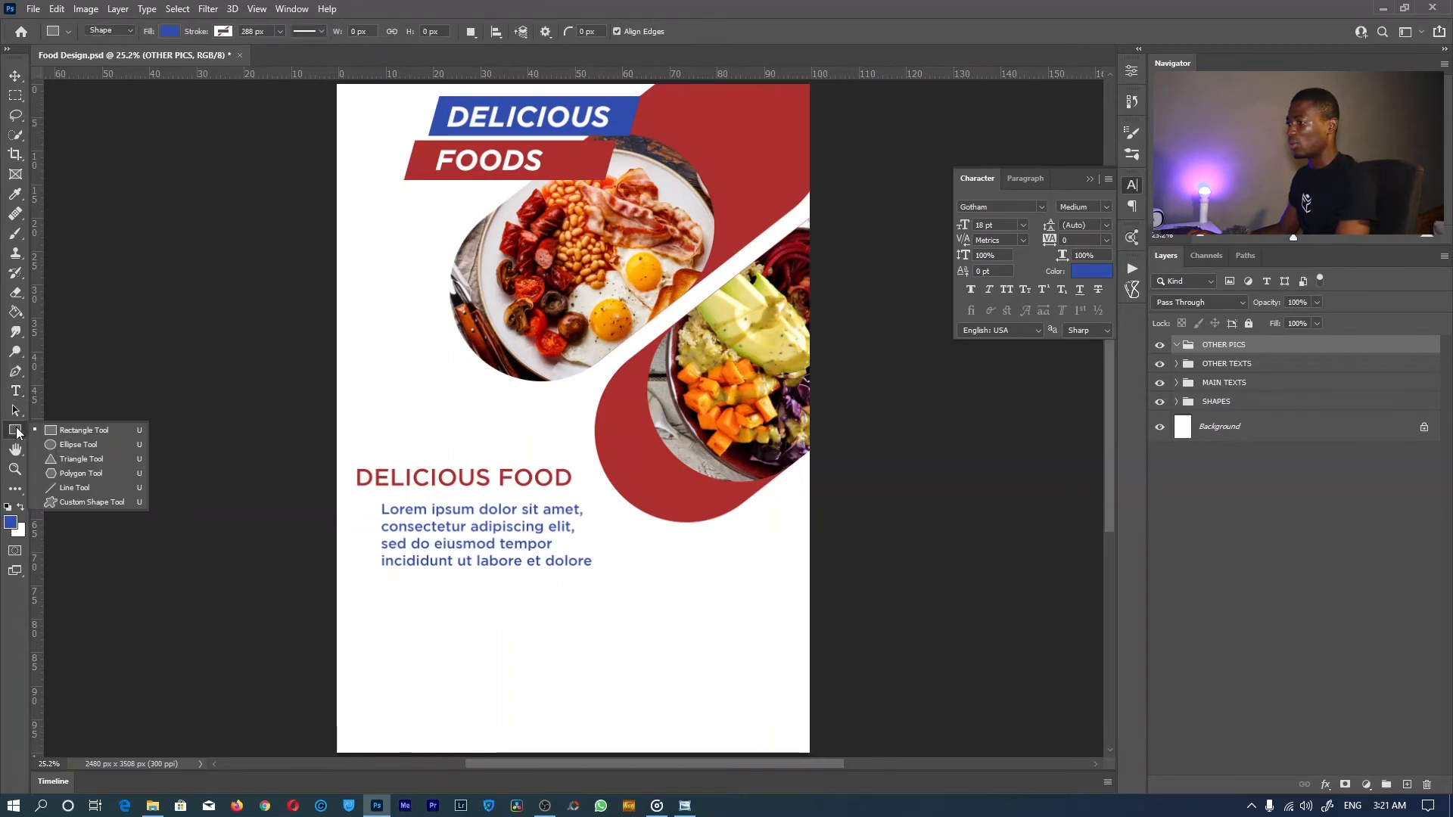
pyautogui.click(75, 445)
pyautogui.moveTo(374, 582); pyautogui.dragTo(508, 676)
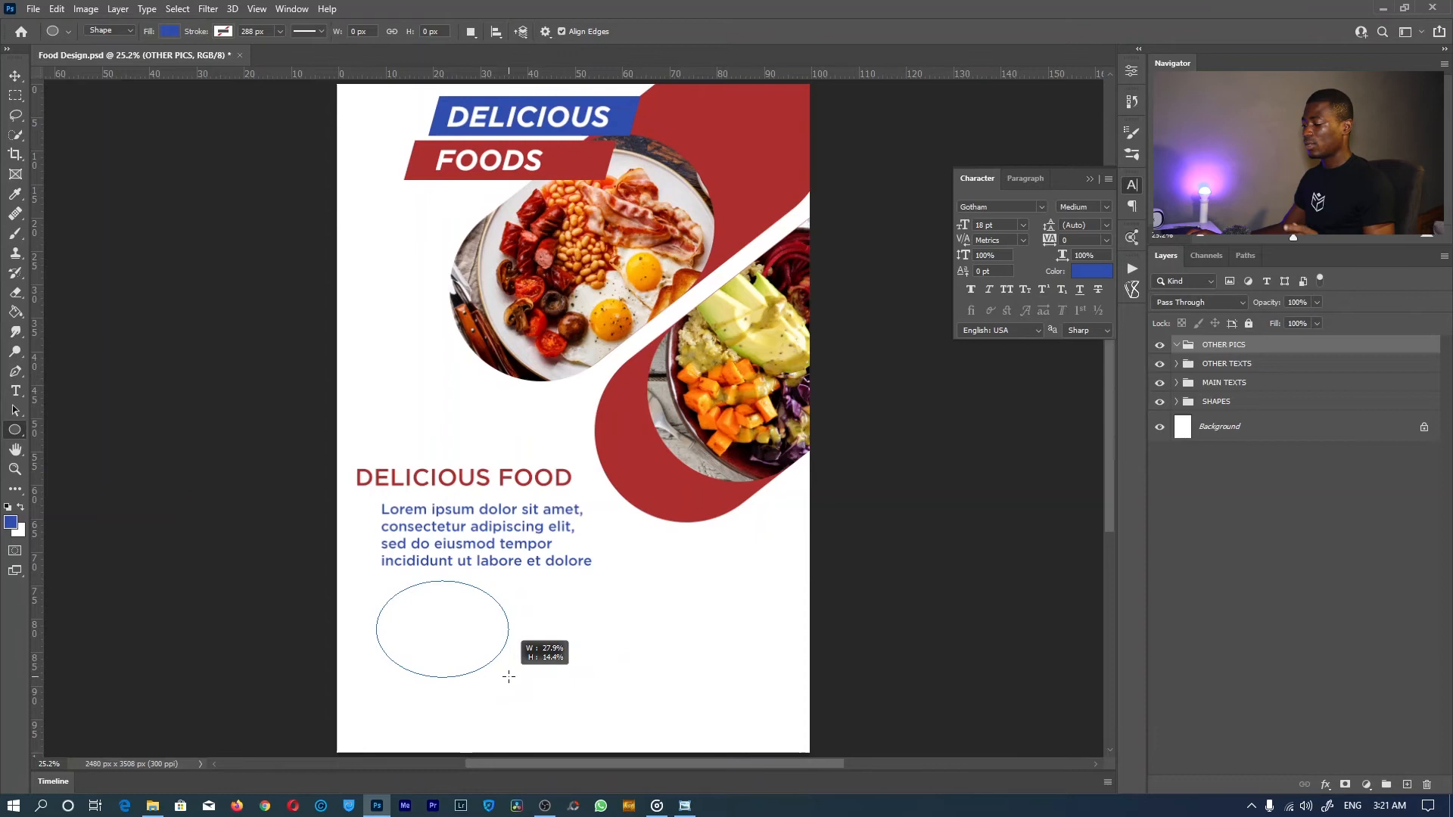
pyautogui.moveTo(509, 676); pyautogui.dragTo(510, 675)
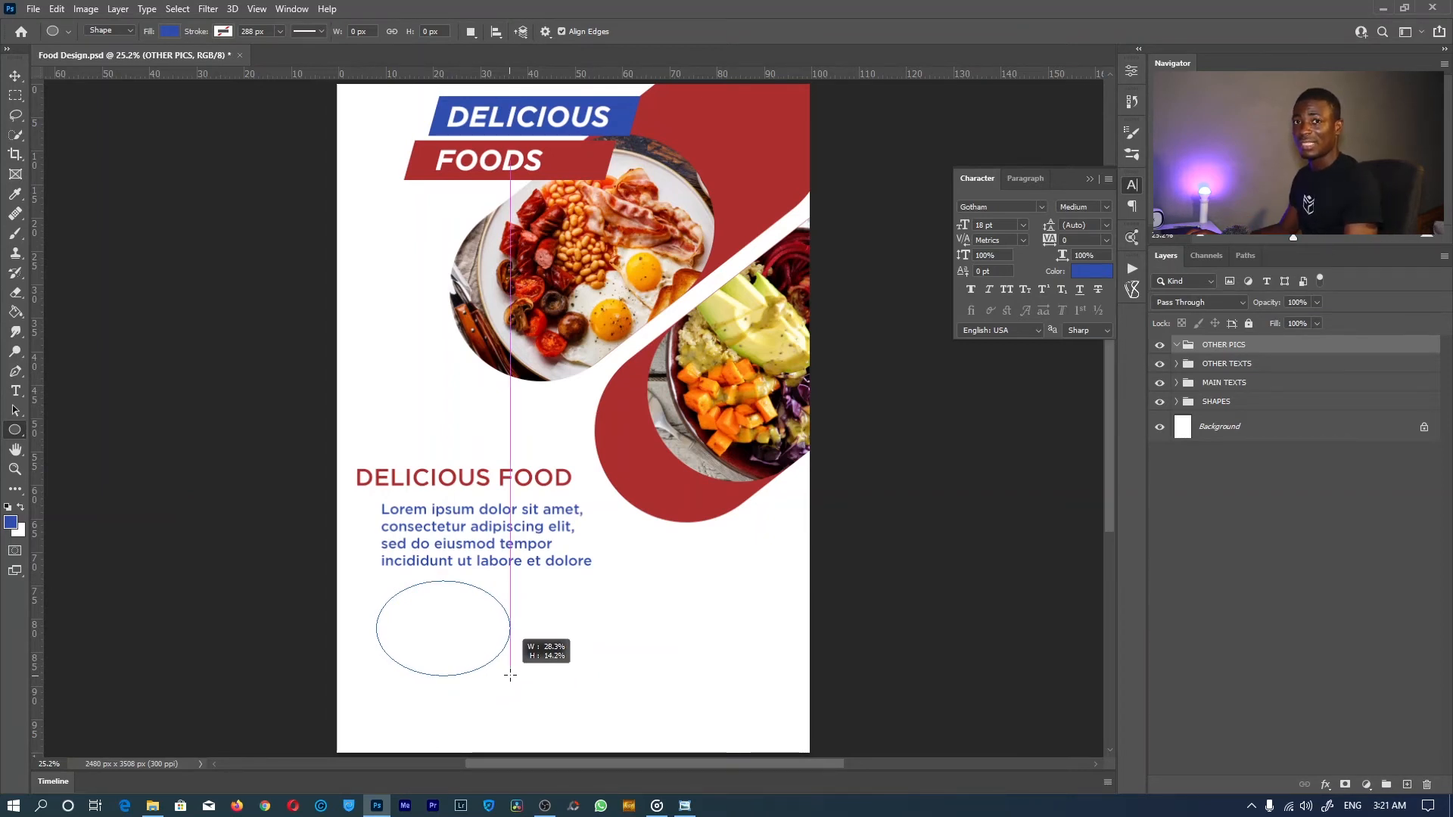
pyautogui.moveTo(510, 675); pyautogui.dragTo(629, 703)
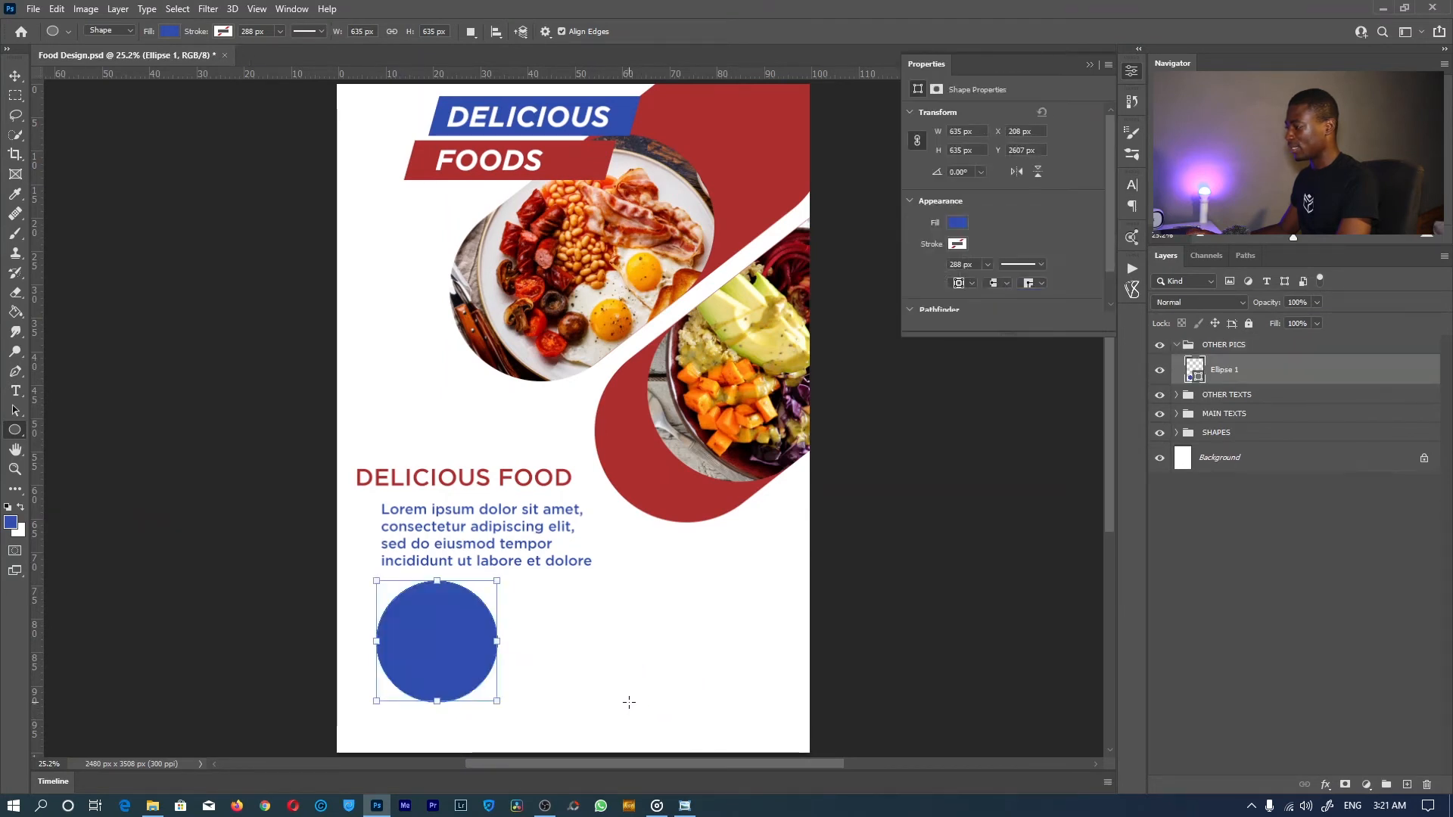
# Duplicate the blue circle twice to form an evenly spaced horizontal row of three, and deselect the layers.
pyautogui.press('v')
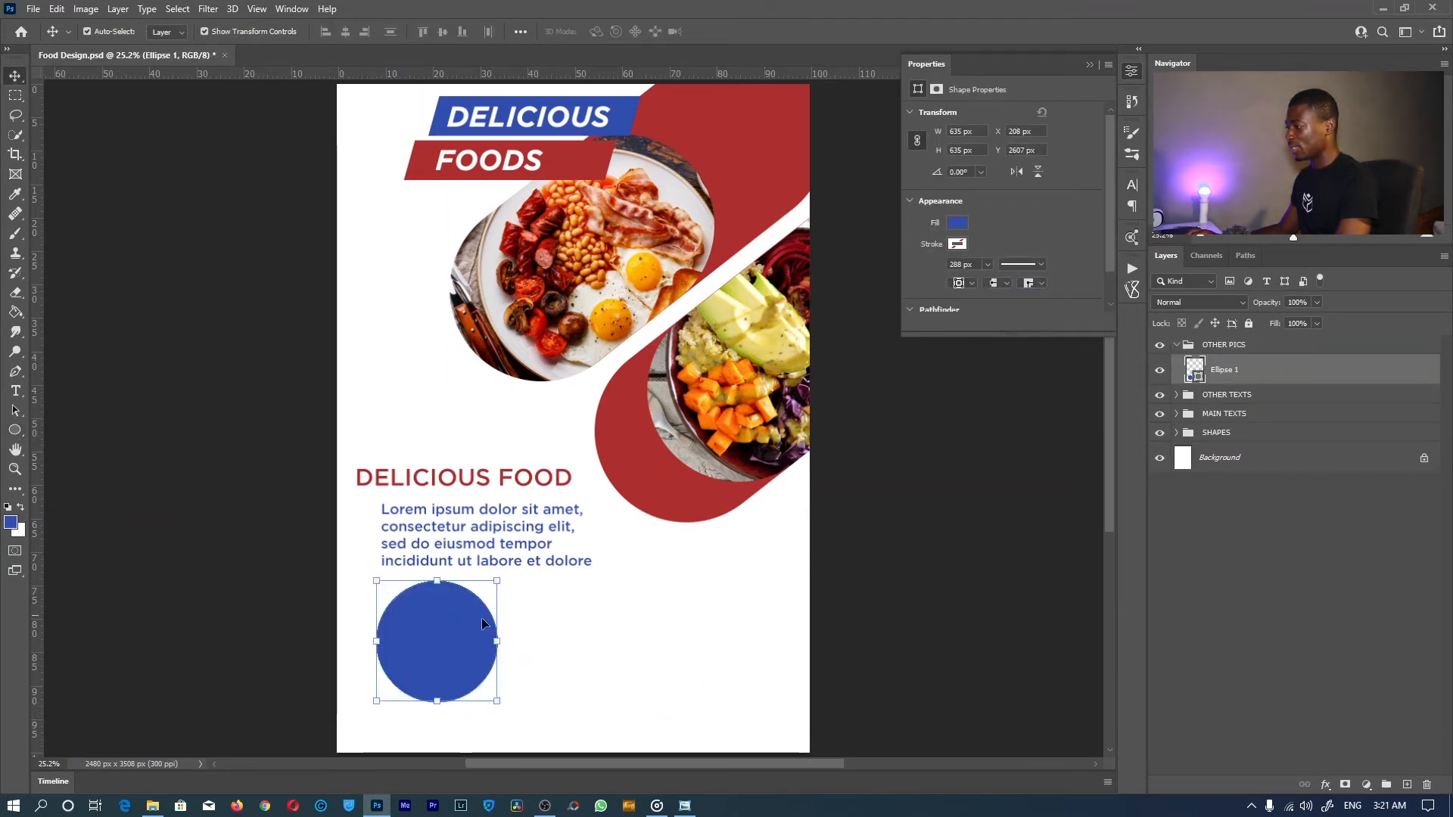
pyautogui.moveTo(439, 619); pyautogui.dragTo(702, 611)
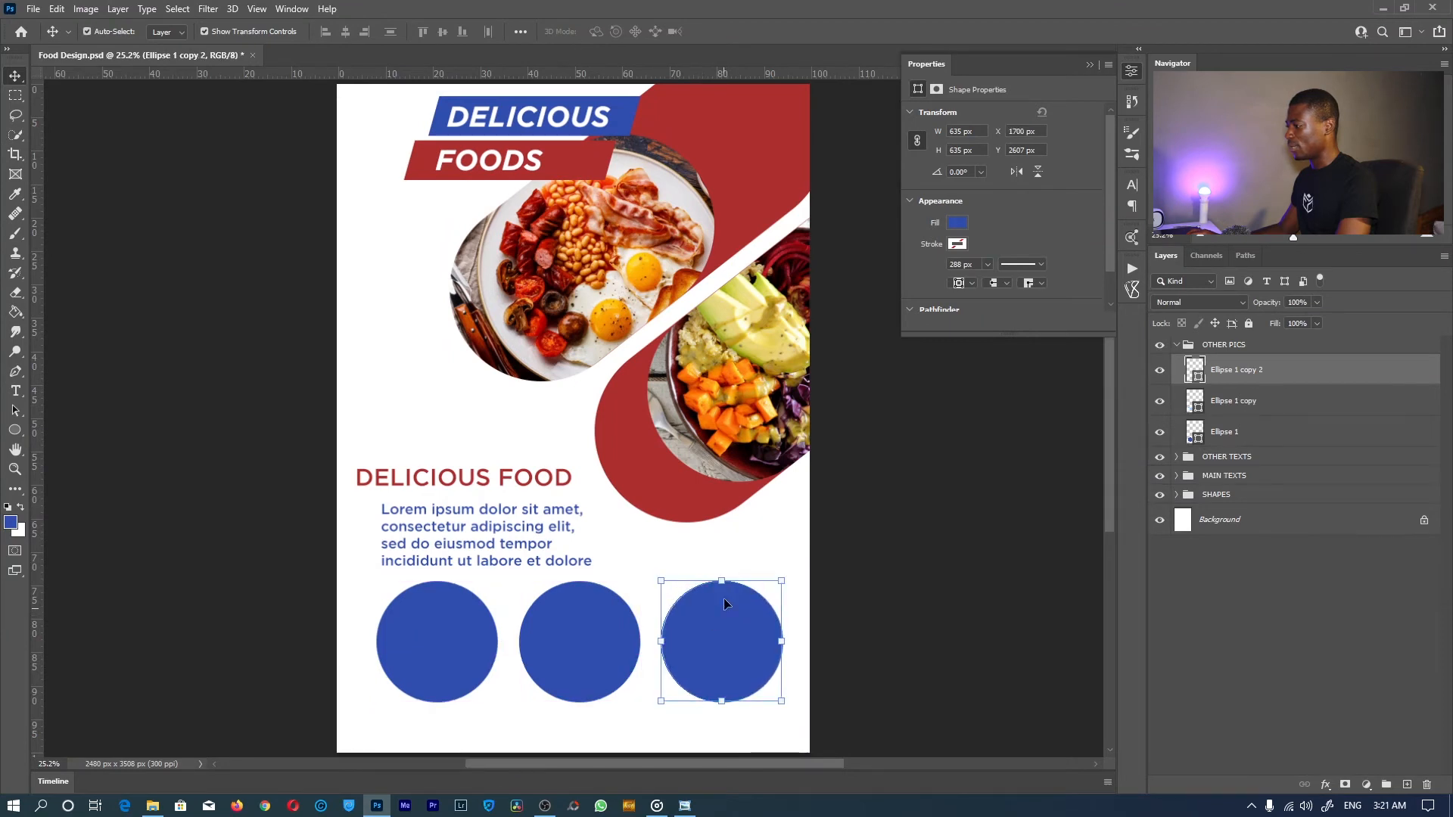
pyautogui.press('z')
pyautogui.keyDown('shift'); pyautogui.click(1294, 437); pyautogui.keyUp('shift')
pyautogui.click(1262, 597)
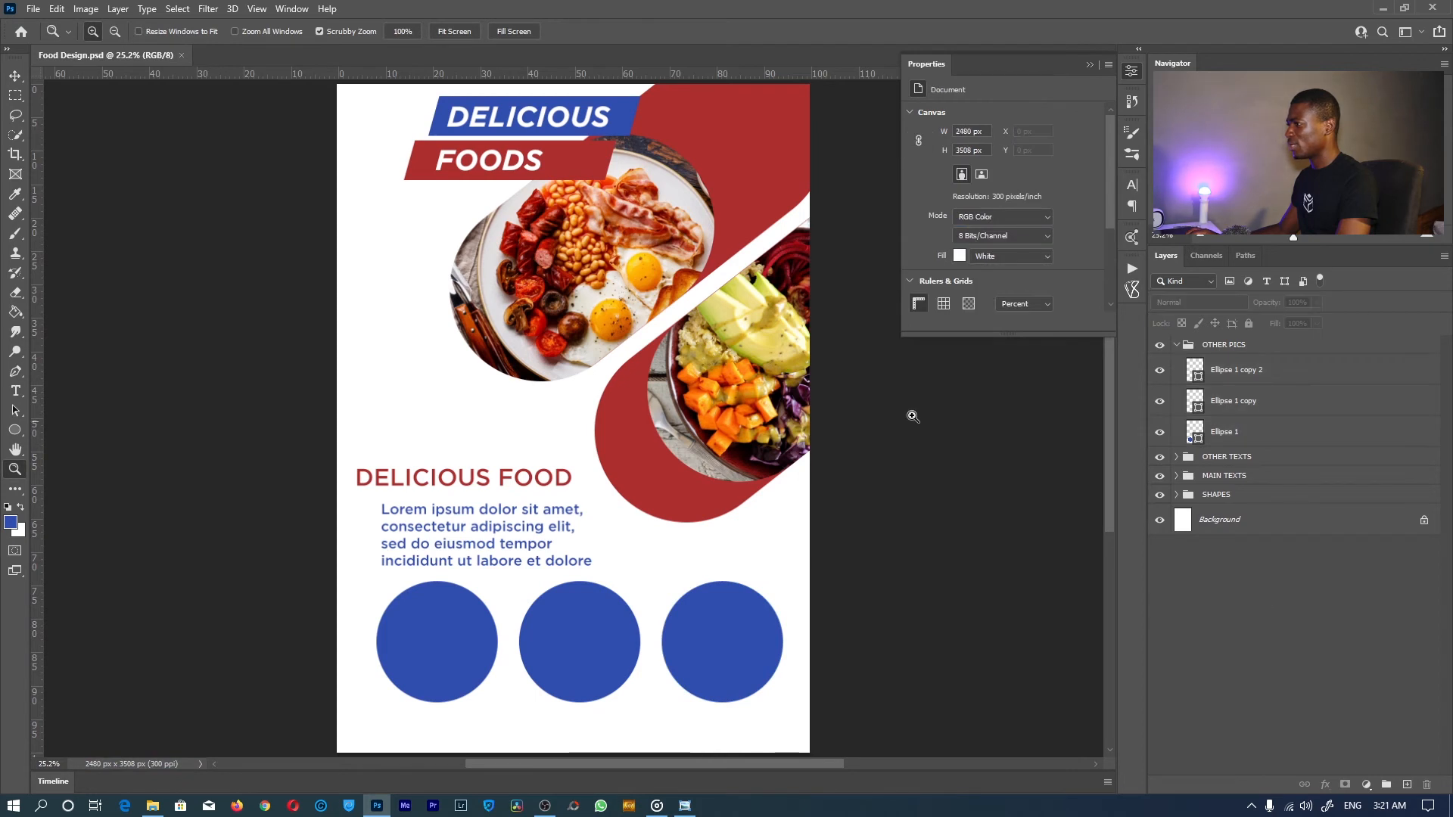
# Place a vertical ruler guide at the horizontal centre of the page.
pyautogui.hotkey('ctrl', 'r')
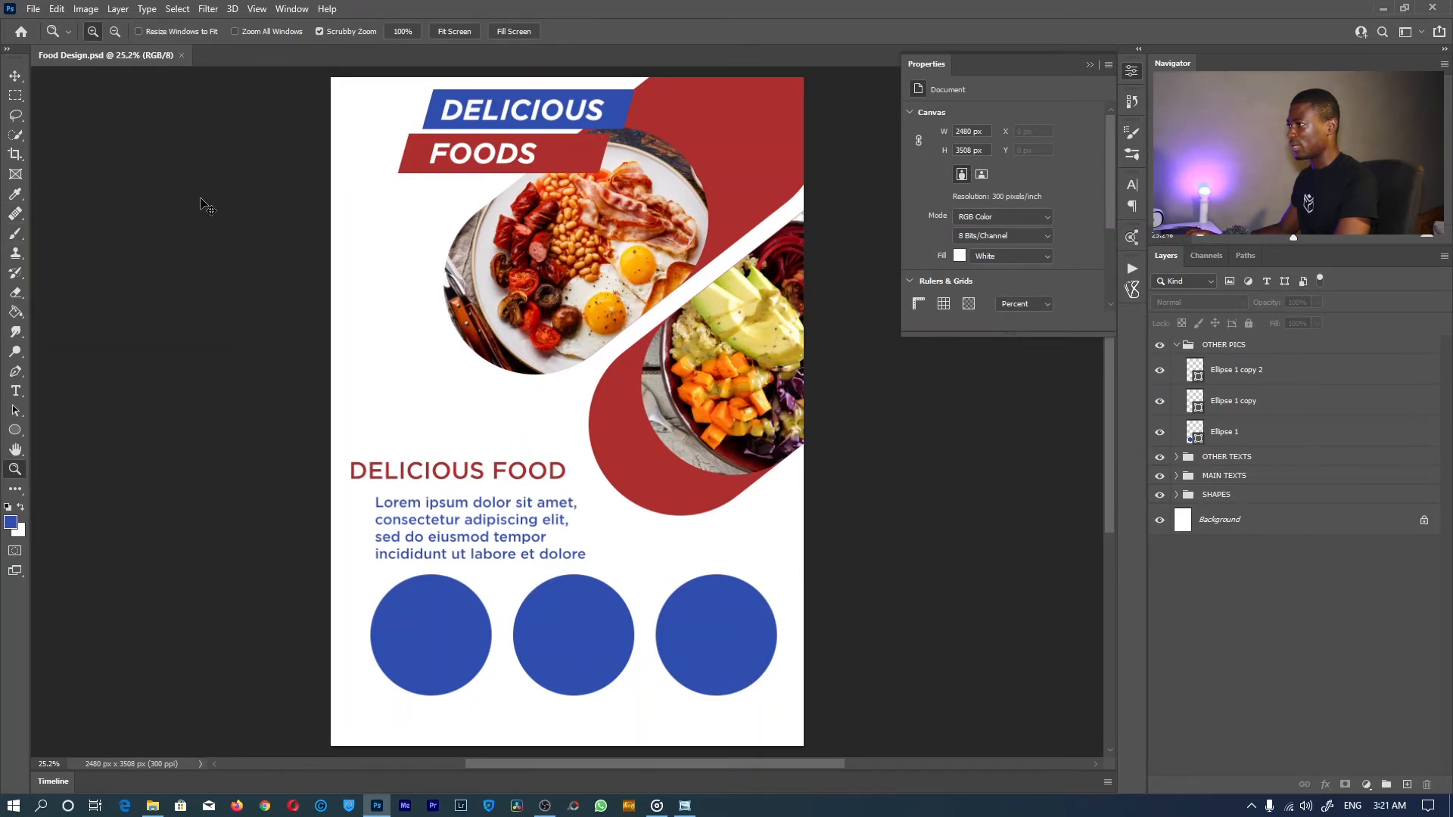
pyautogui.hotkey('ctrl', 'r')
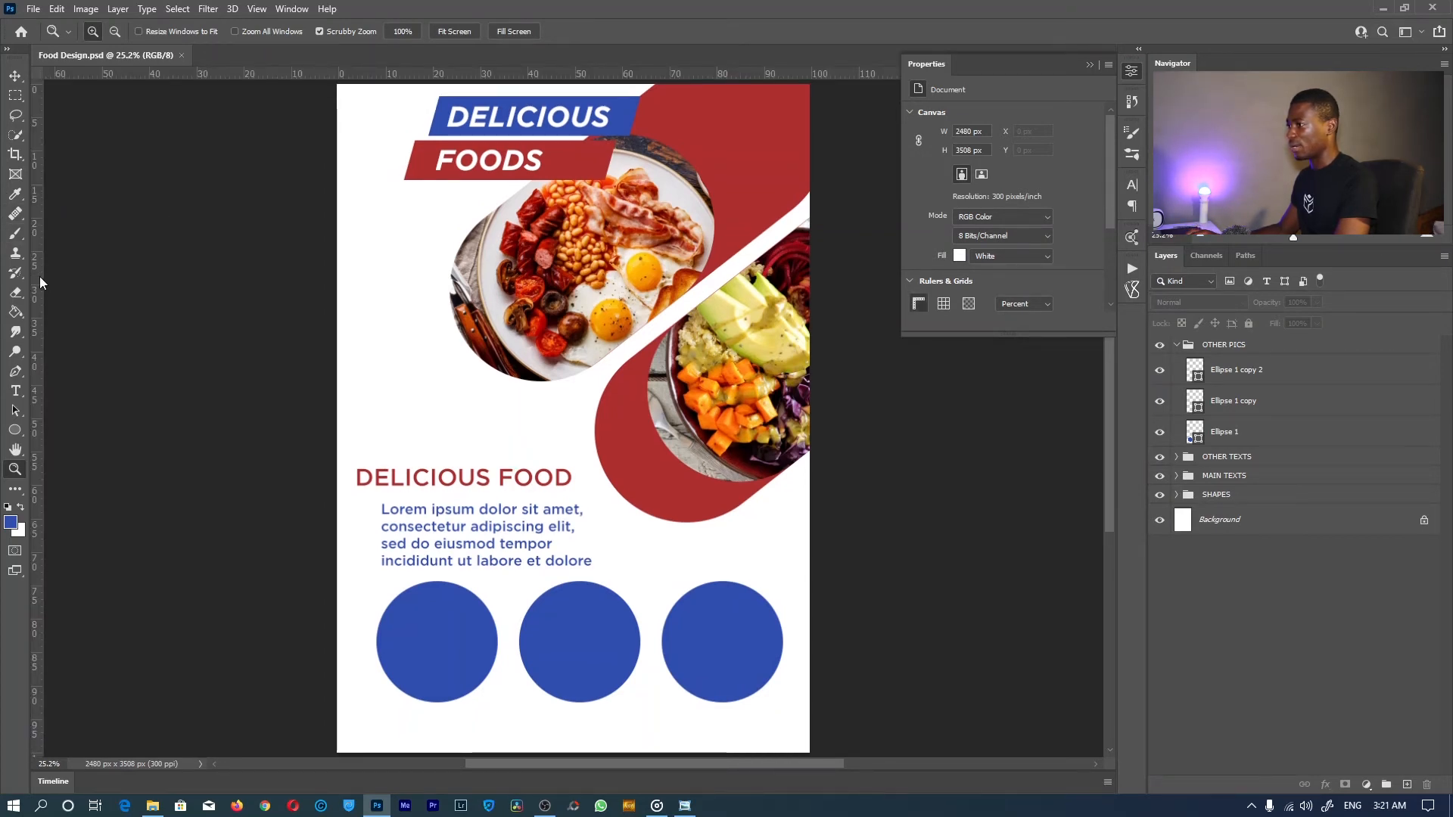
pyautogui.moveTo(37, 283); pyautogui.dragTo(569, 273)
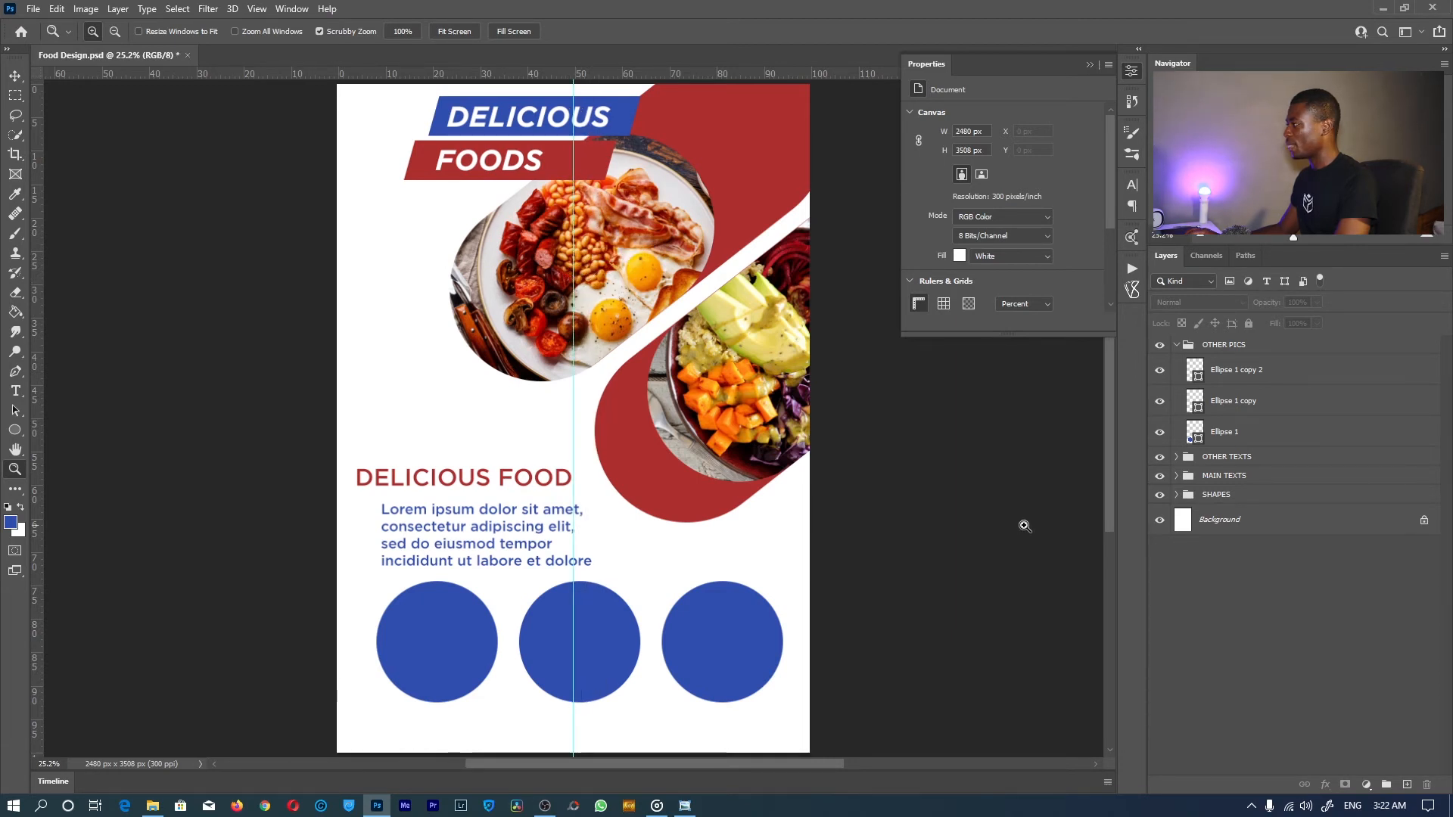
# Shift the whole OTHER PICS group left so its middle circle is centred on the vertical guide.
pyautogui.click(1238, 348)
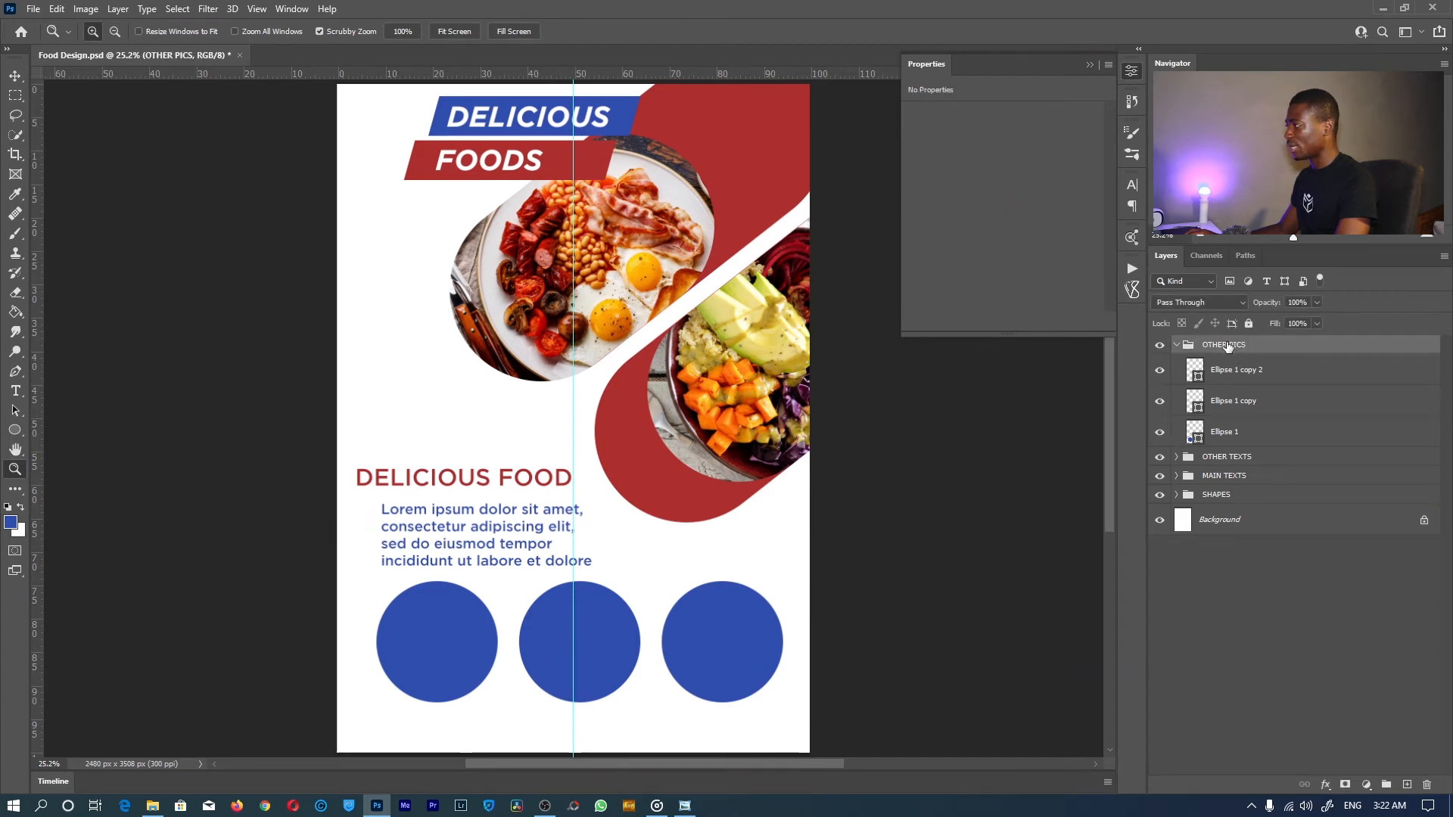
pyautogui.moveTo(574, 715); pyautogui.dragTo(652, 499)
pyautogui.press('v')
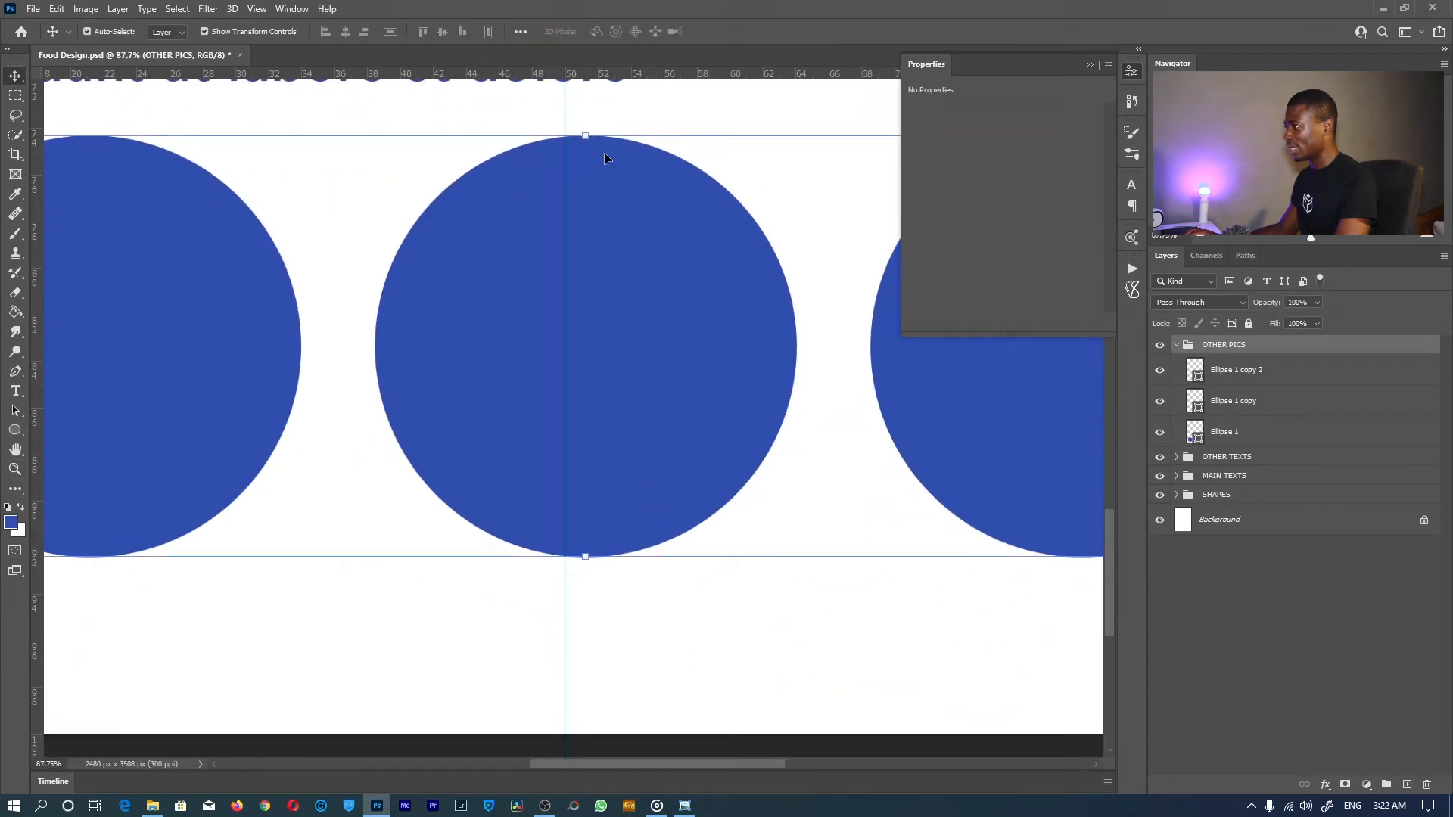
pyautogui.click(616, 204)
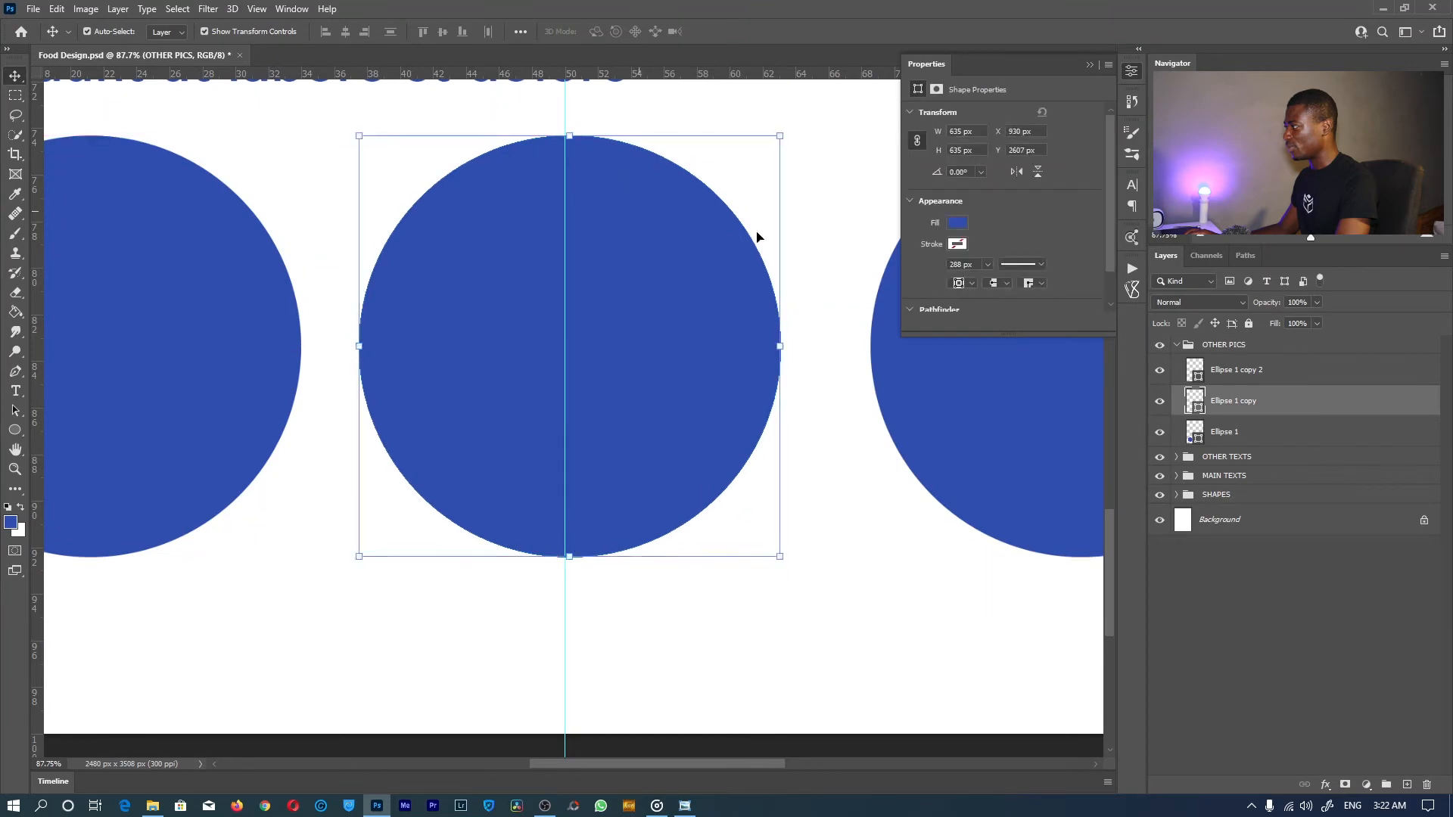
pyautogui.click(1248, 346)
pyautogui.hotkey('ctrl', 't')
pyautogui.moveTo(616, 199); pyautogui.dragTo(593, 200)
pyautogui.press('Return')
pyautogui.press('z')
pyautogui.click(473, 32)
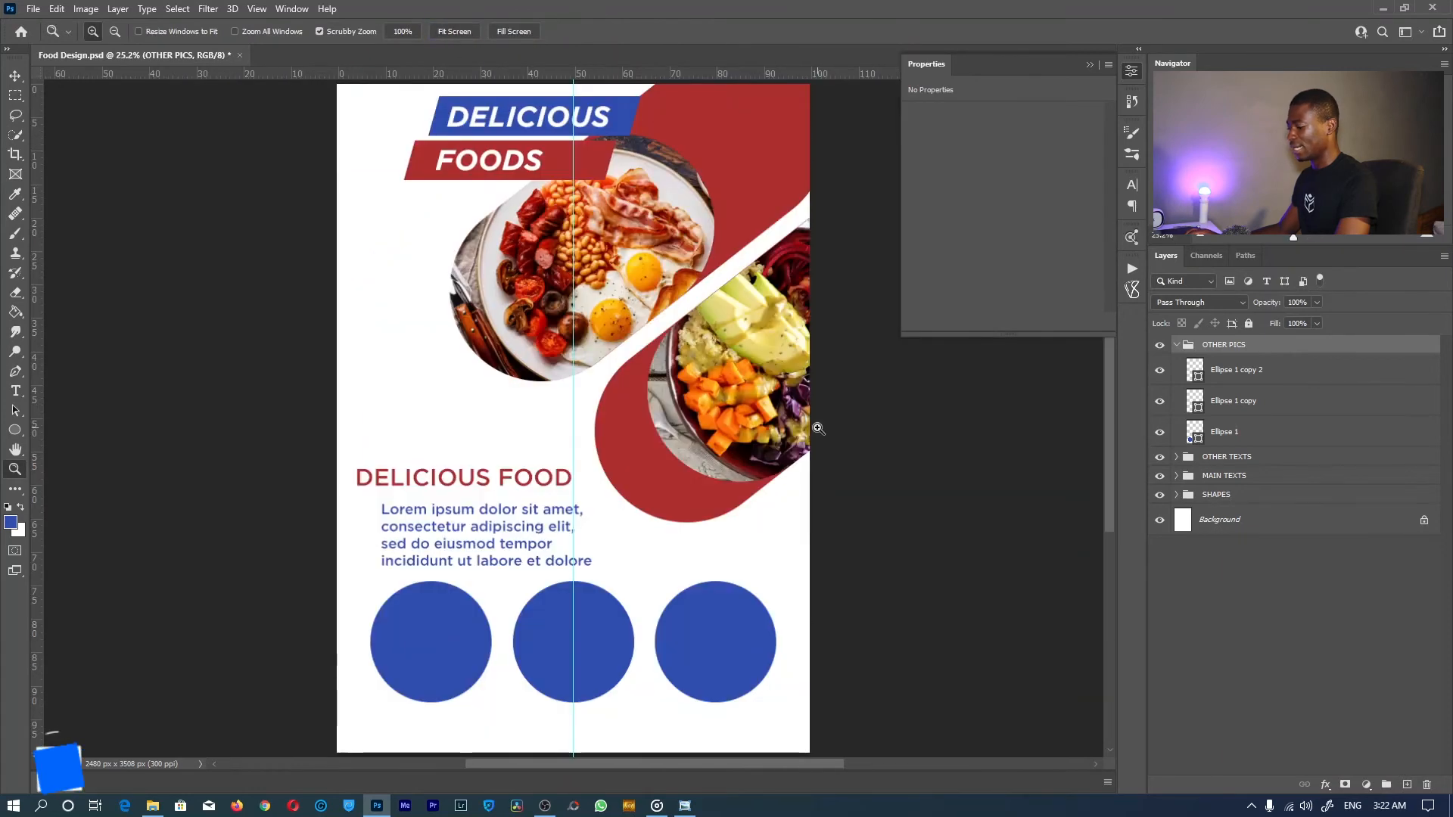
# Rename the three circle layers in the OTHER PICS group LEFT, CENTER and RIGHT according to their positions in the row.
pyautogui.press('v')
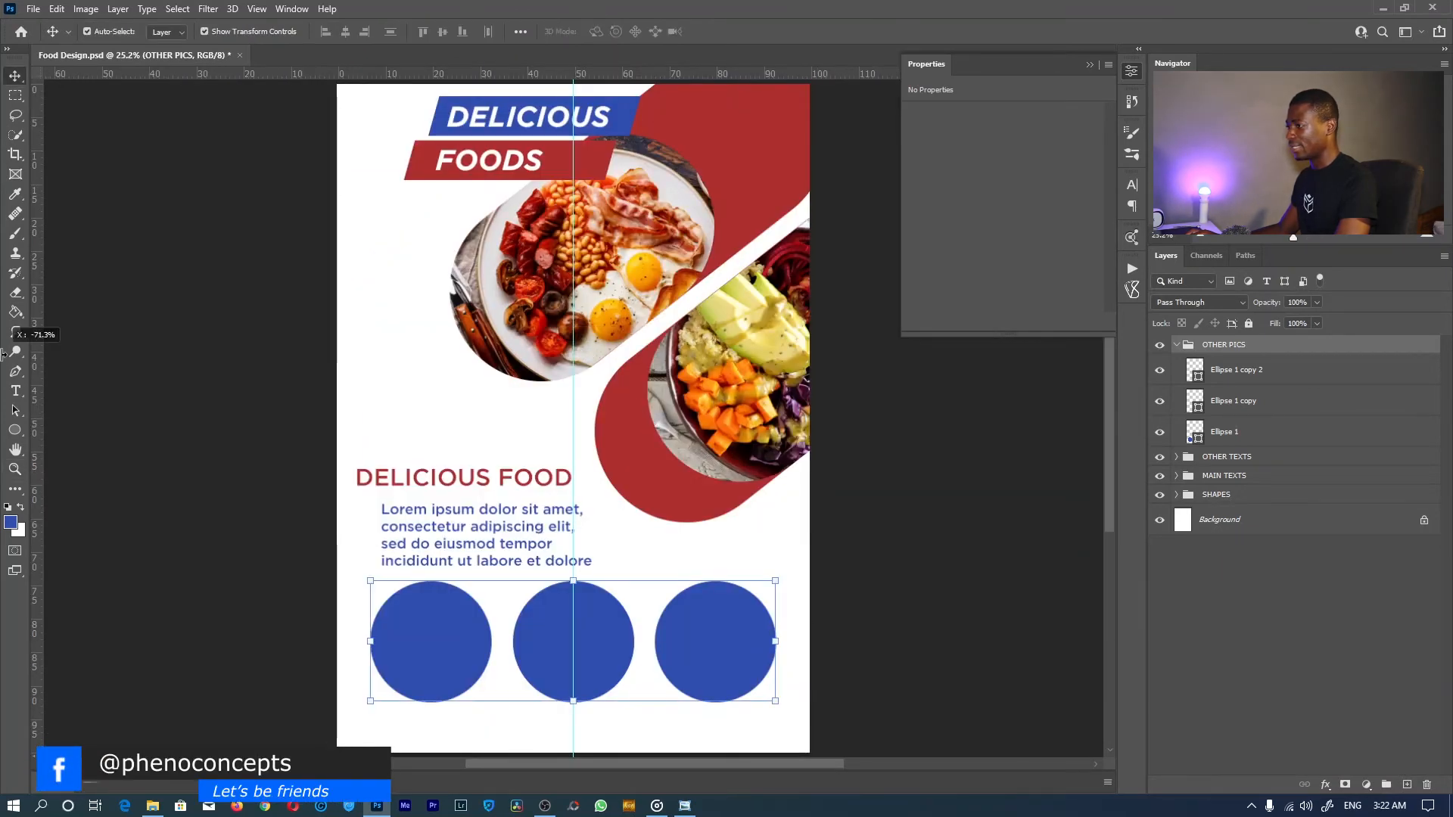
pyautogui.click(1292, 648)
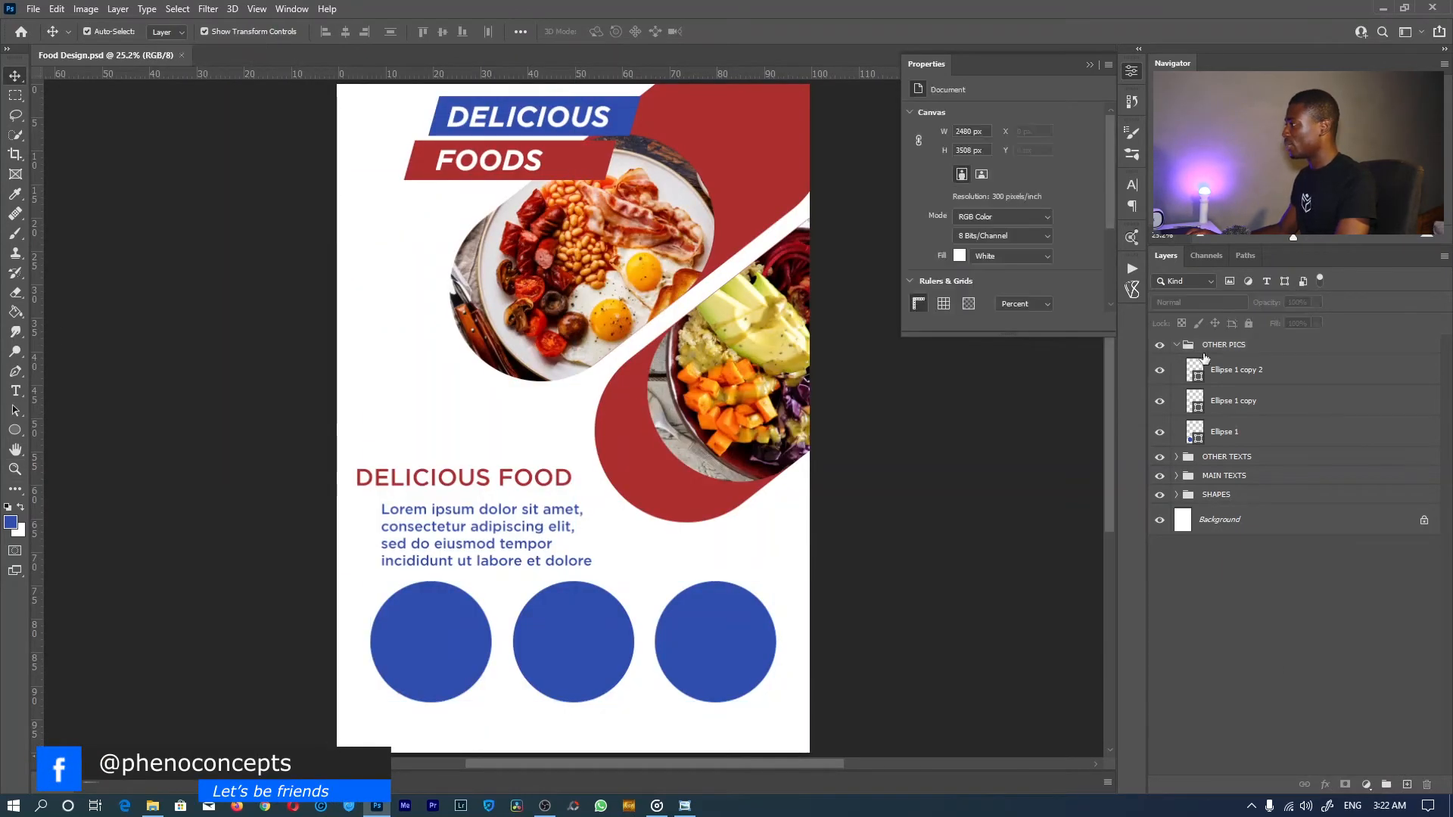
pyautogui.click(1225, 434)
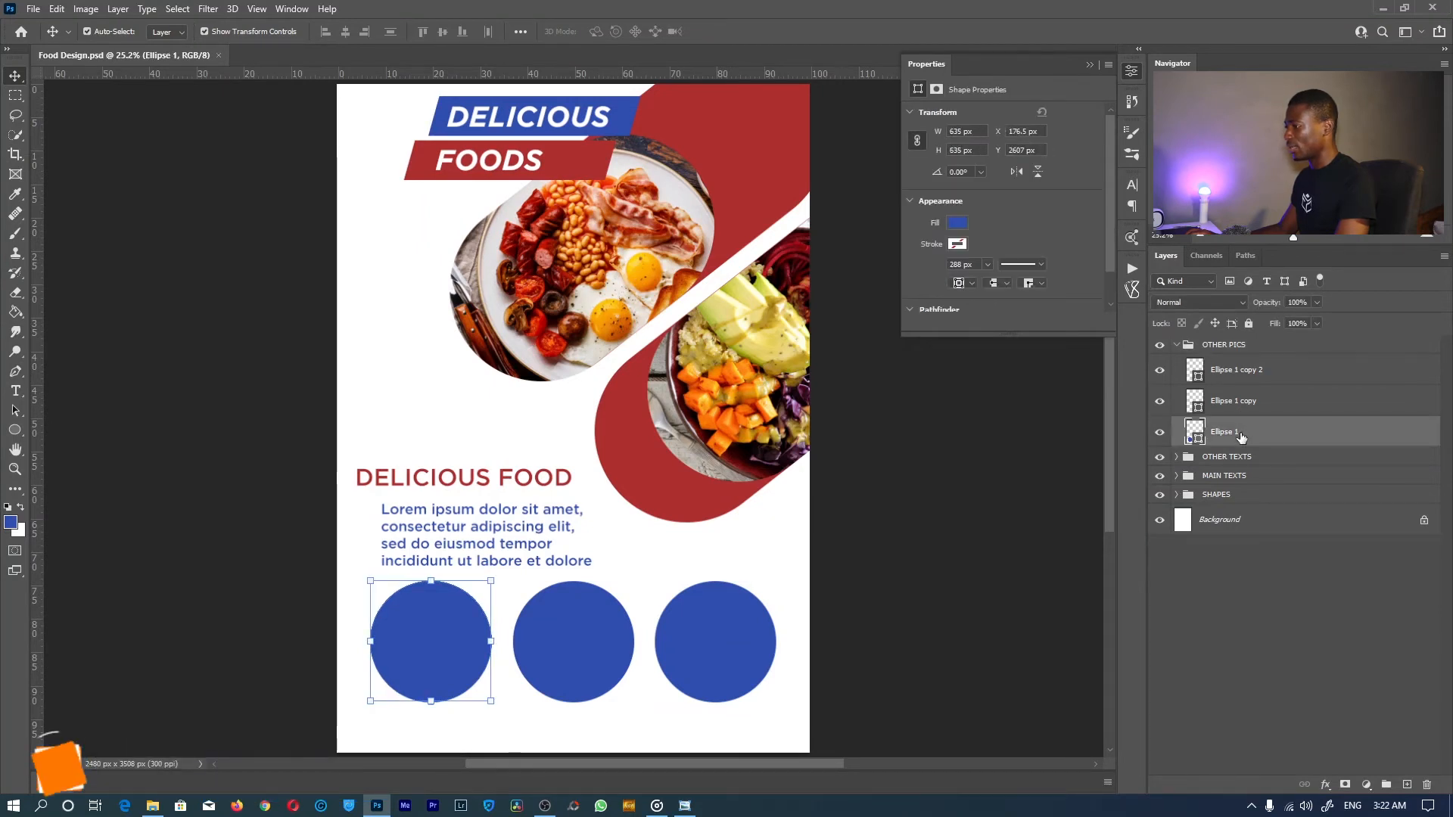
pyautogui.doubleClick(1224, 433)
pyautogui.write('LEFT')
pyautogui.press('Return')
pyautogui.doubleClick(1232, 403)
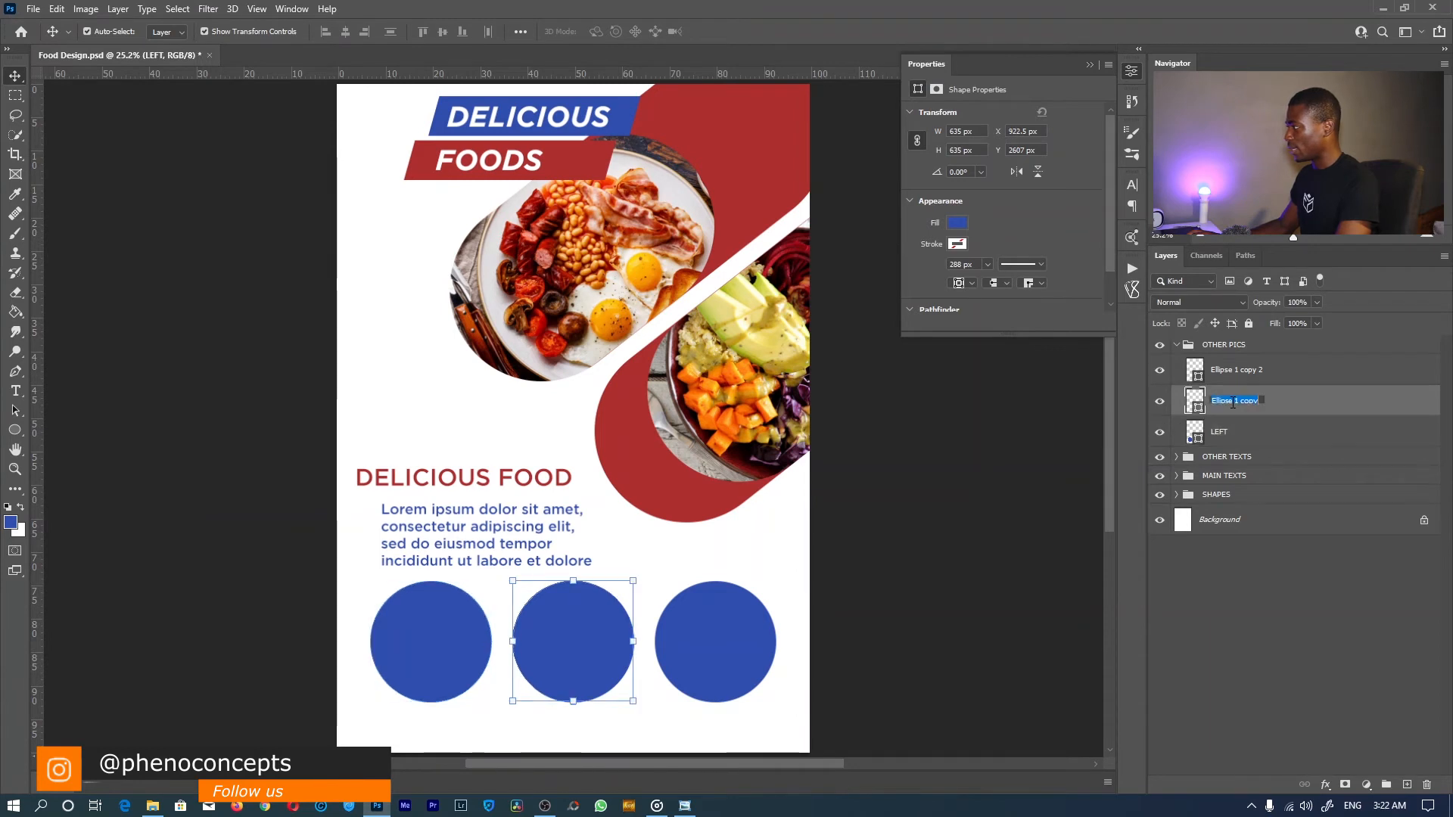
pyautogui.write('CENTER')
pyautogui.press('Return')
pyautogui.doubleClick(1234, 370)
pyautogui.write('RIGHT')
pyautogui.press('Return')
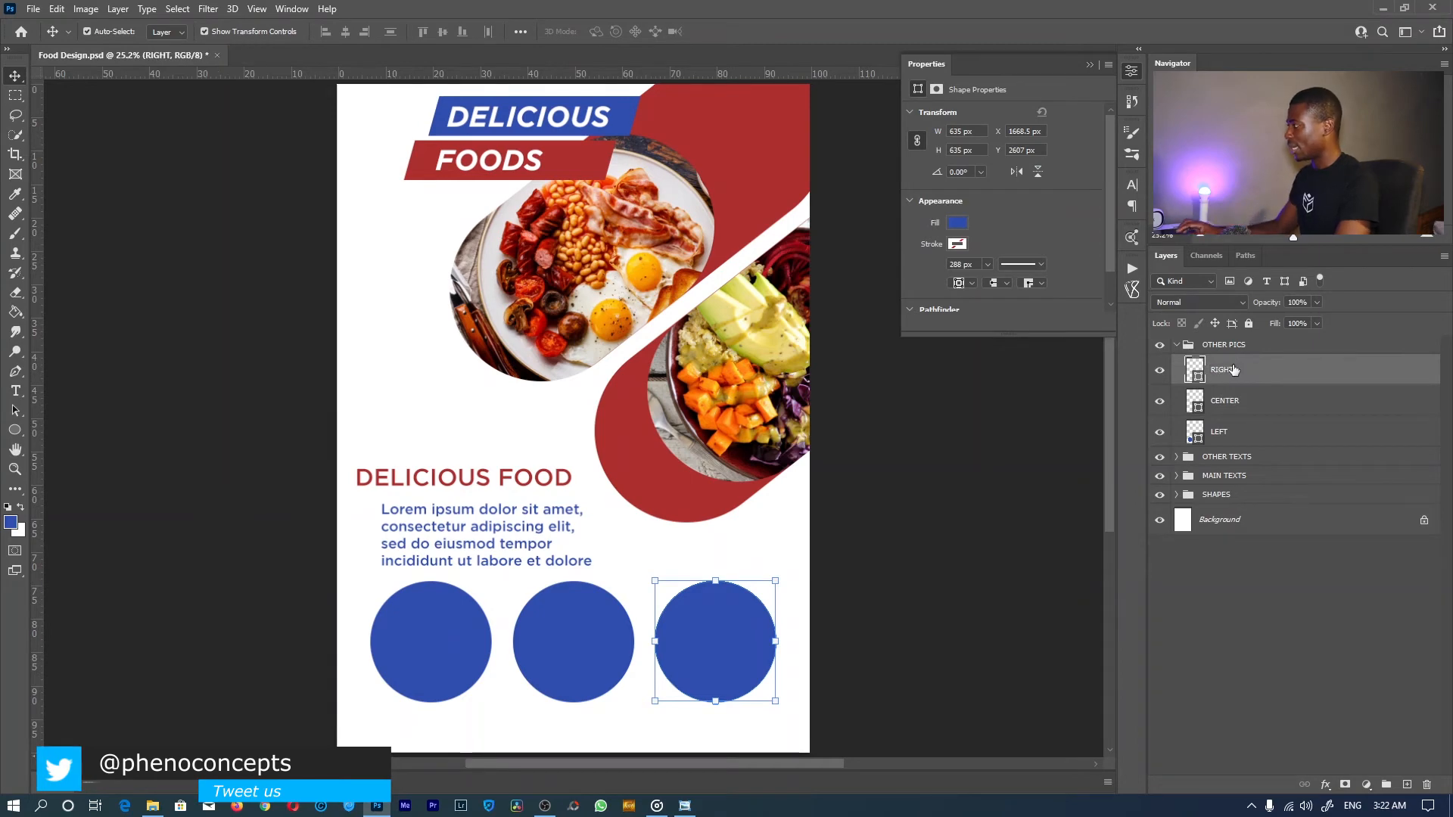
# Place the e58e6784 salad bowl photo from the Downloads folder into the flyer directly above the LEFT layer.
pyautogui.click(1233, 433)
pyautogui.hotkey('alt', 'Tab')
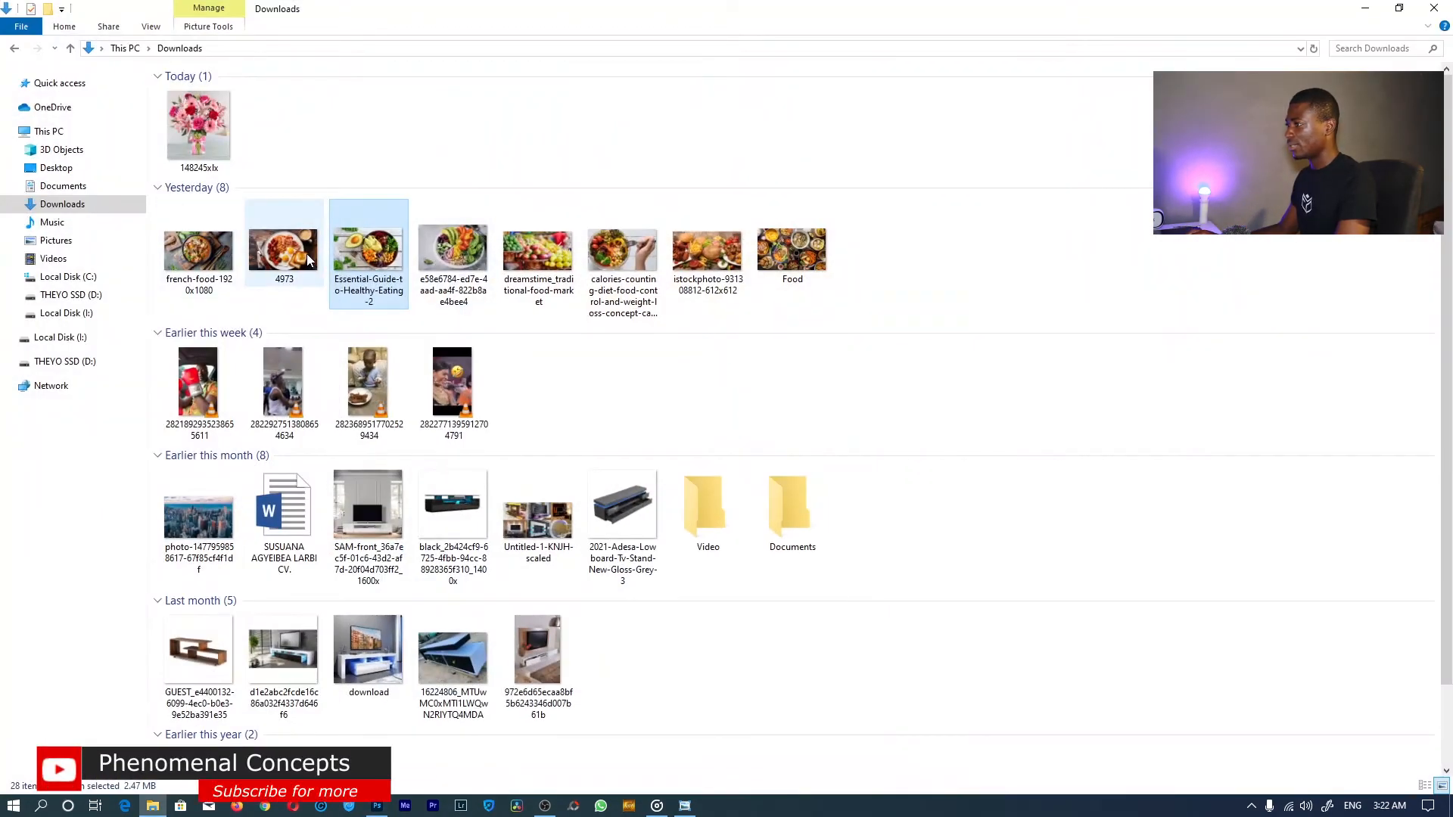
pyautogui.hotkey('alt', 'Tab')
pyautogui.moveTo(454, 247); pyautogui.dragTo(417, 650)
# Place the calories-counting salad photo from the Downloads folder into the OTHER PICS group and commit the placement.
pyautogui.hotkey('alt', 'Tab')
pyautogui.moveTo(620, 254); pyautogui.dragTo(626, 290)
pyautogui.hotkey('alt', 'Tab')
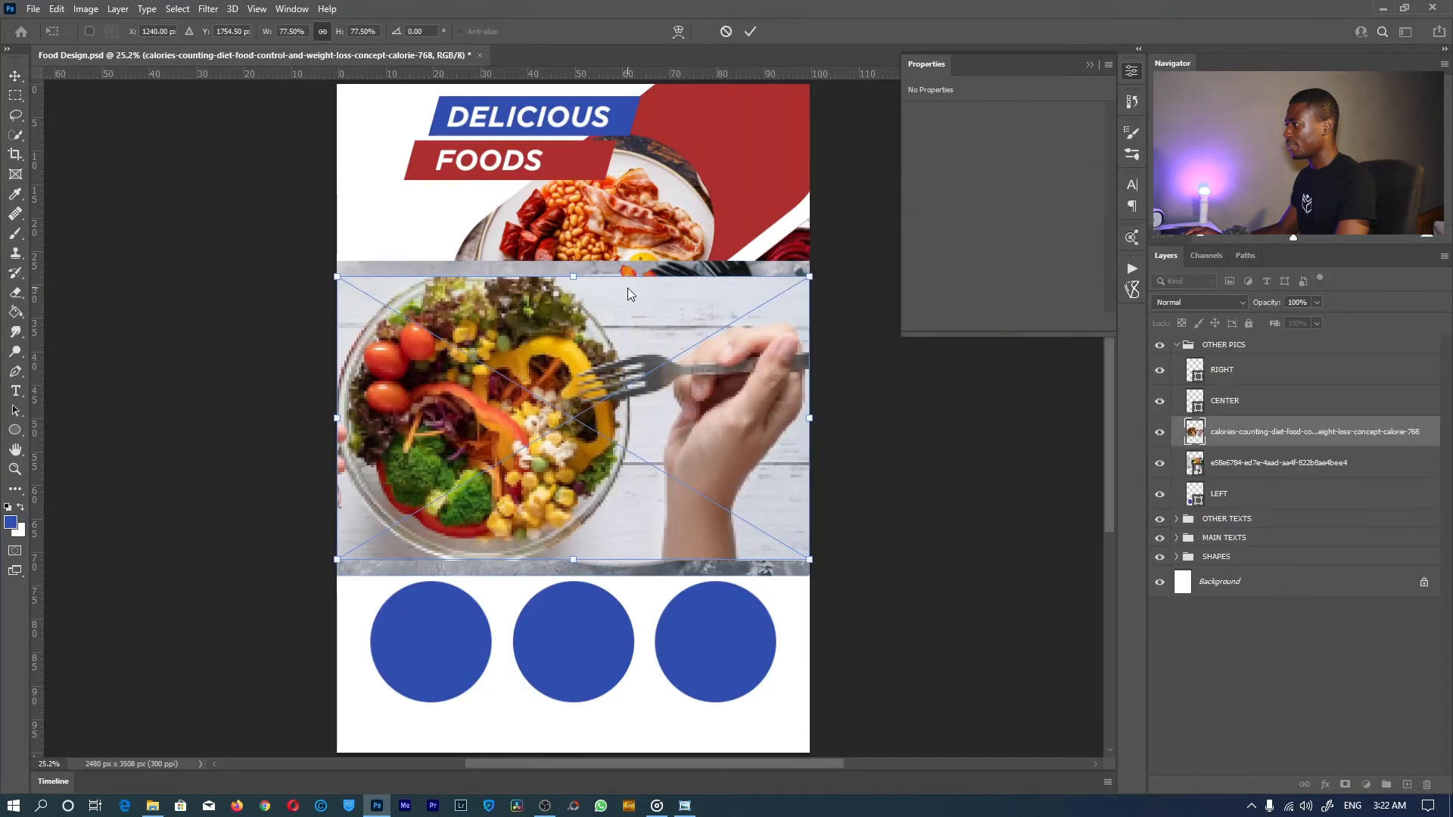
pyautogui.hotkey('alt', 'space')
pyautogui.press('Escape')
pyautogui.press('Return')
# Place the french-food-1920x1080 photo from the Downloads folder into the OTHER PICS group at its default size.
pyautogui.hotkey('alt', 'Tab')
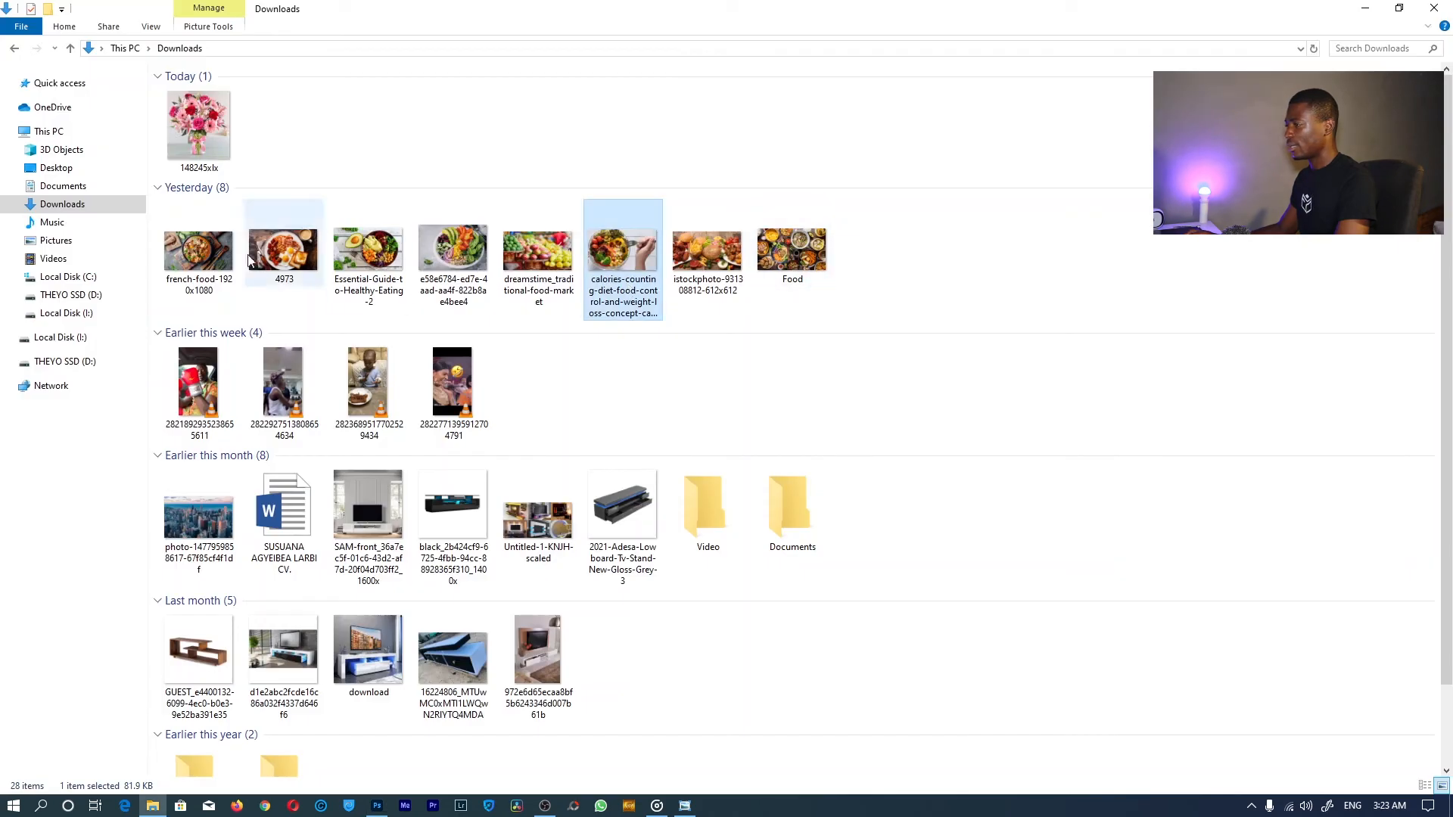
pyautogui.moveTo(197, 264); pyautogui.dragTo(623, 421)
pyautogui.hotkey('alt', 'Tab')
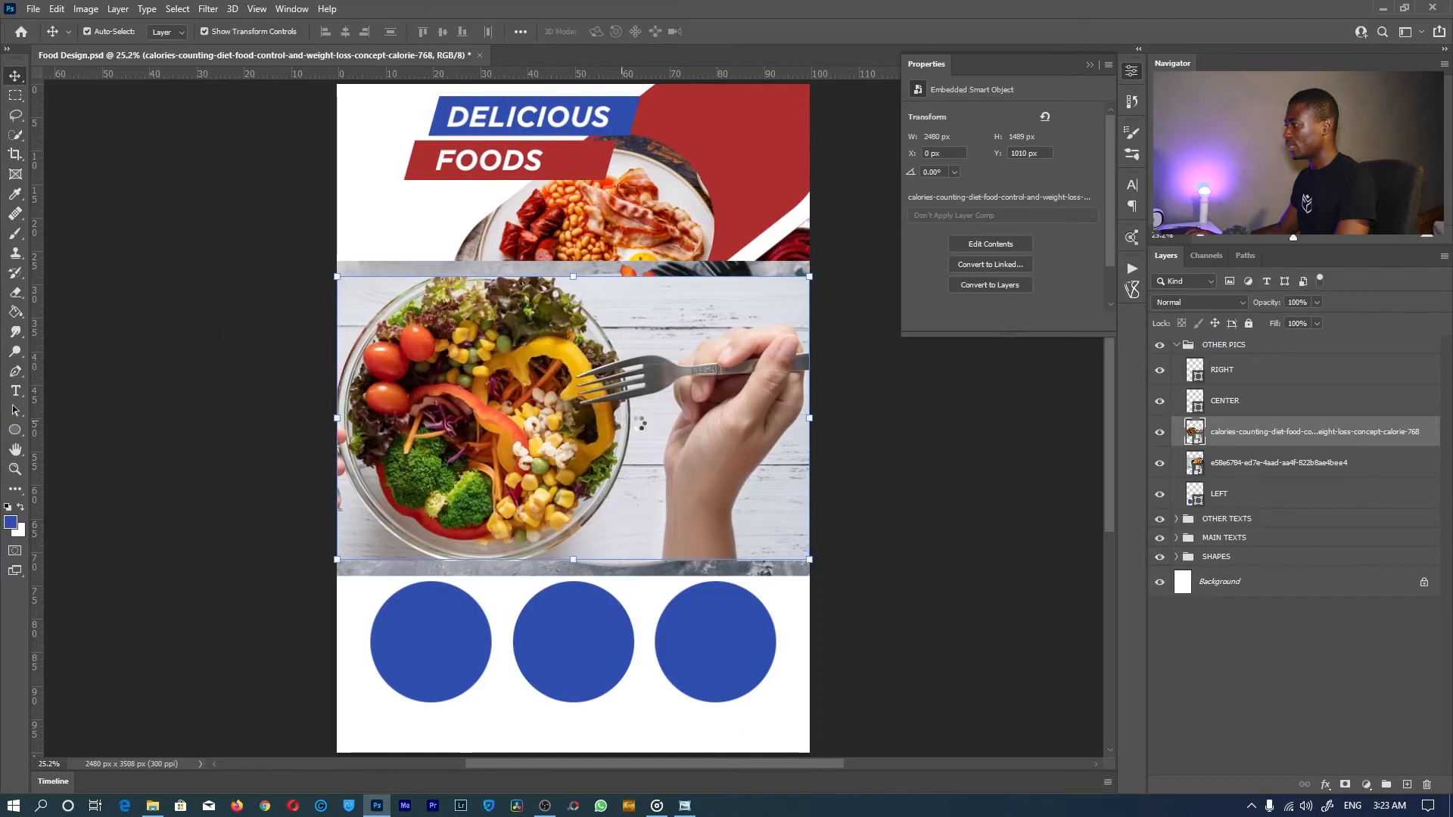
pyautogui.press('Return')
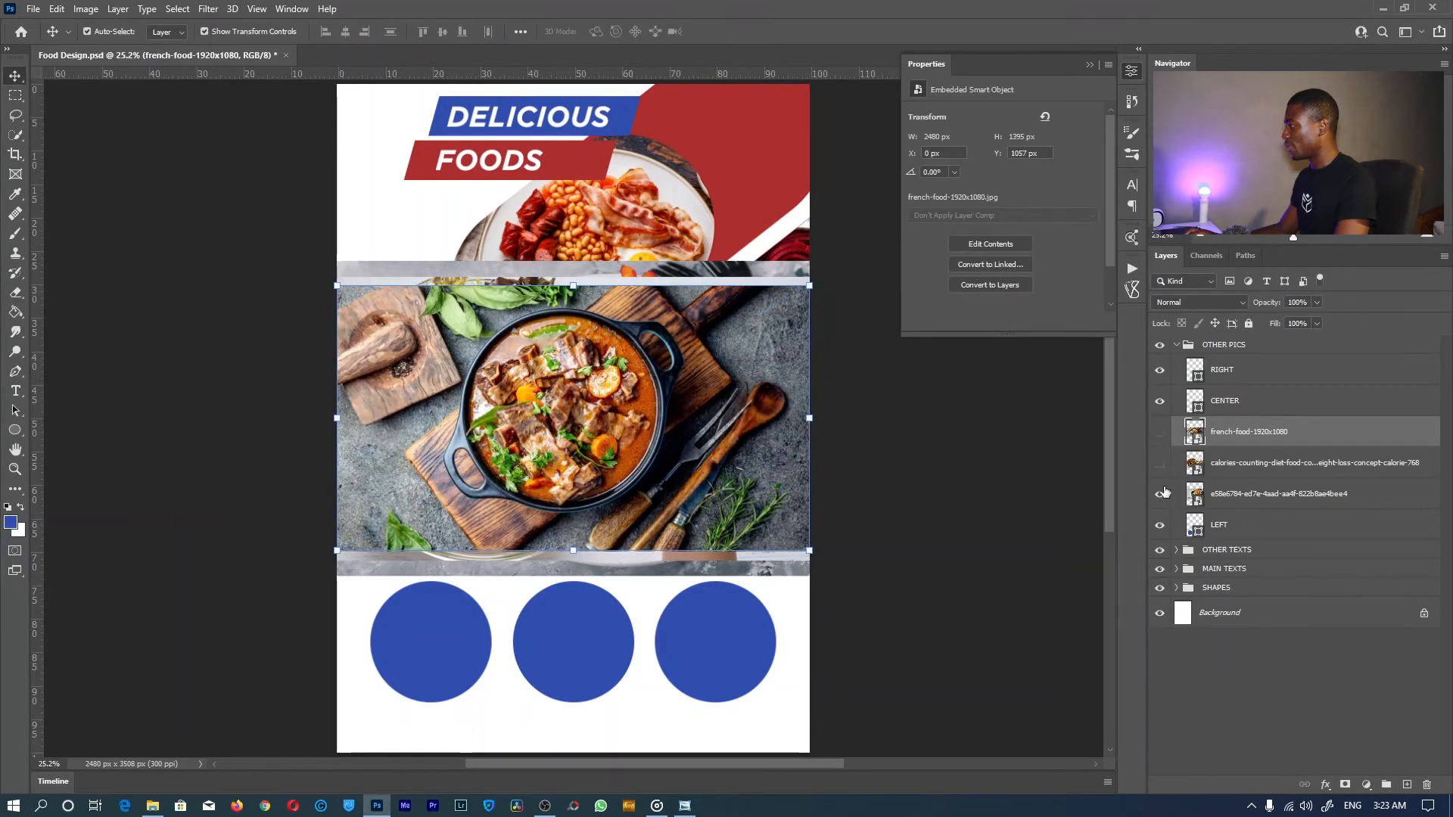
# Hide the three placed food photos and move their layers to the top of the OTHER PICS group.
pyautogui.click(1160, 493)
pyautogui.keyDown('shift'); pyautogui.click(1258, 496); pyautogui.keyUp('shift')
pyautogui.moveTo(1259, 496); pyautogui.dragTo(1245, 357)
# Move the e58e6784 salad photo directly above the LEFT layer, show it and clip it to the left circle.
pyautogui.click(1243, 434)
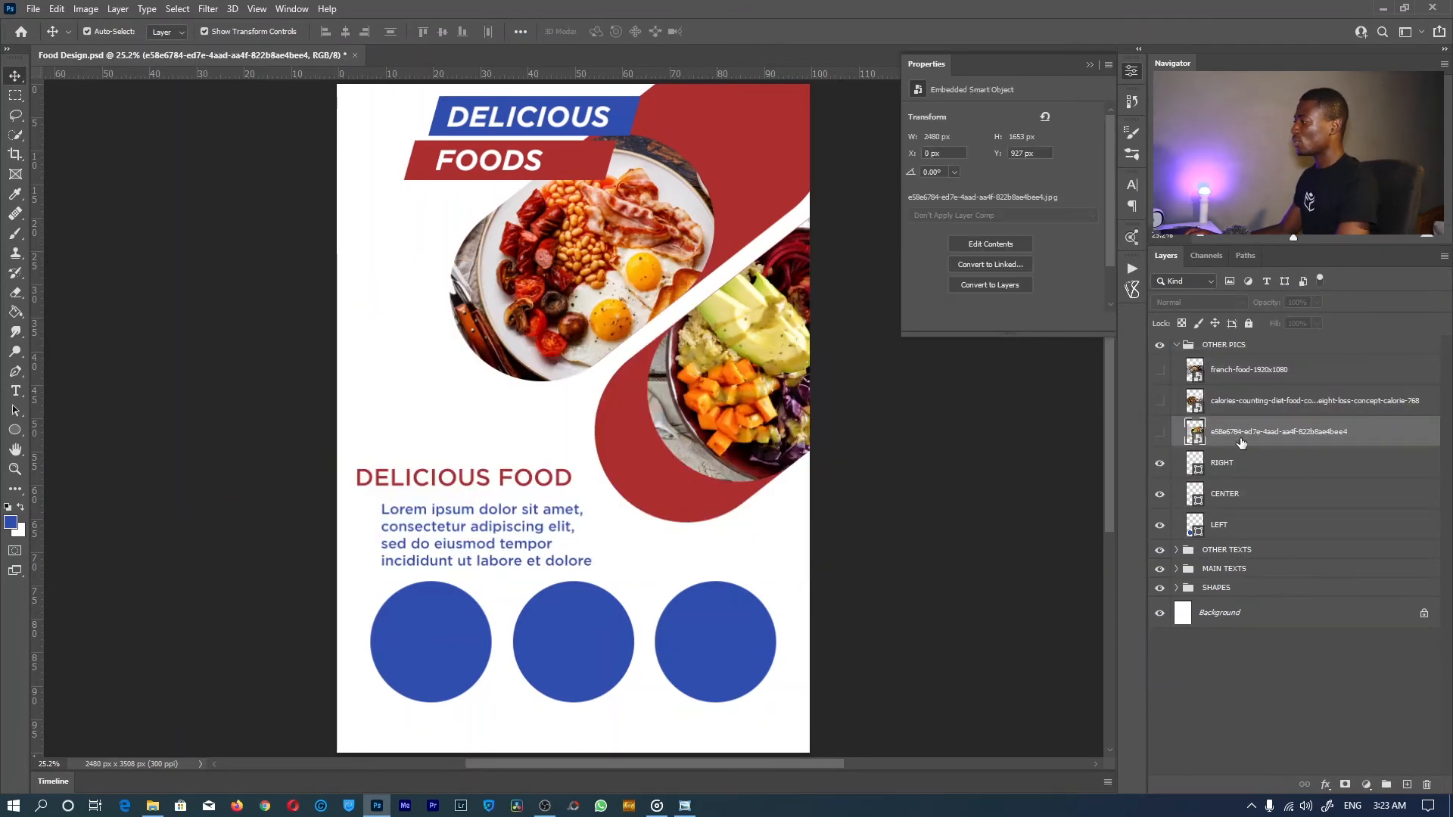
pyautogui.moveTo(1258, 435); pyautogui.dragTo(1204, 507)
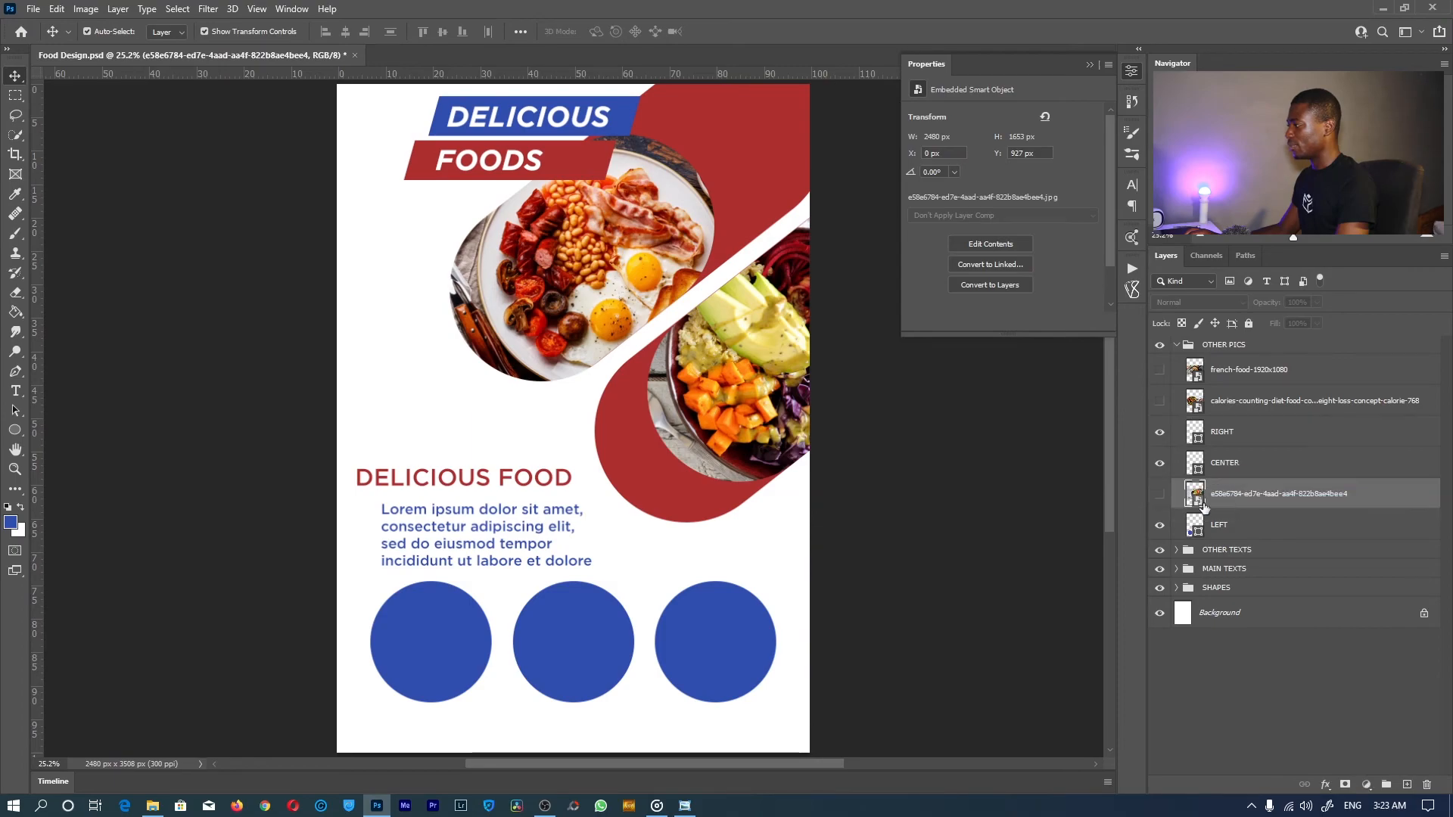
pyautogui.click(1160, 494)
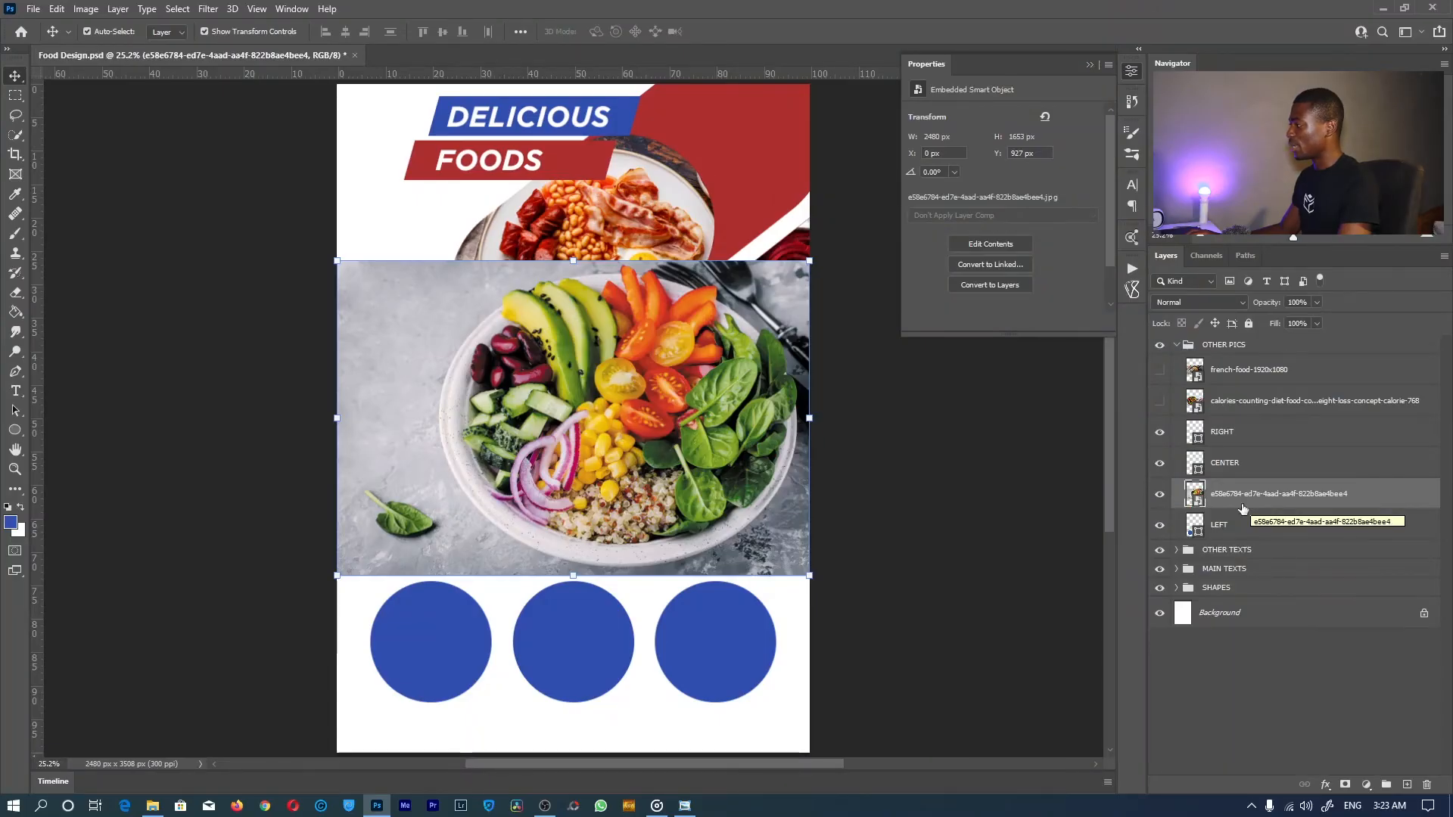
pyautogui.click(1219, 528)
pyautogui.click(1228, 499)
pyautogui.click(1228, 524)
pyautogui.click(1232, 498)
pyautogui.rightClick(1240, 500)
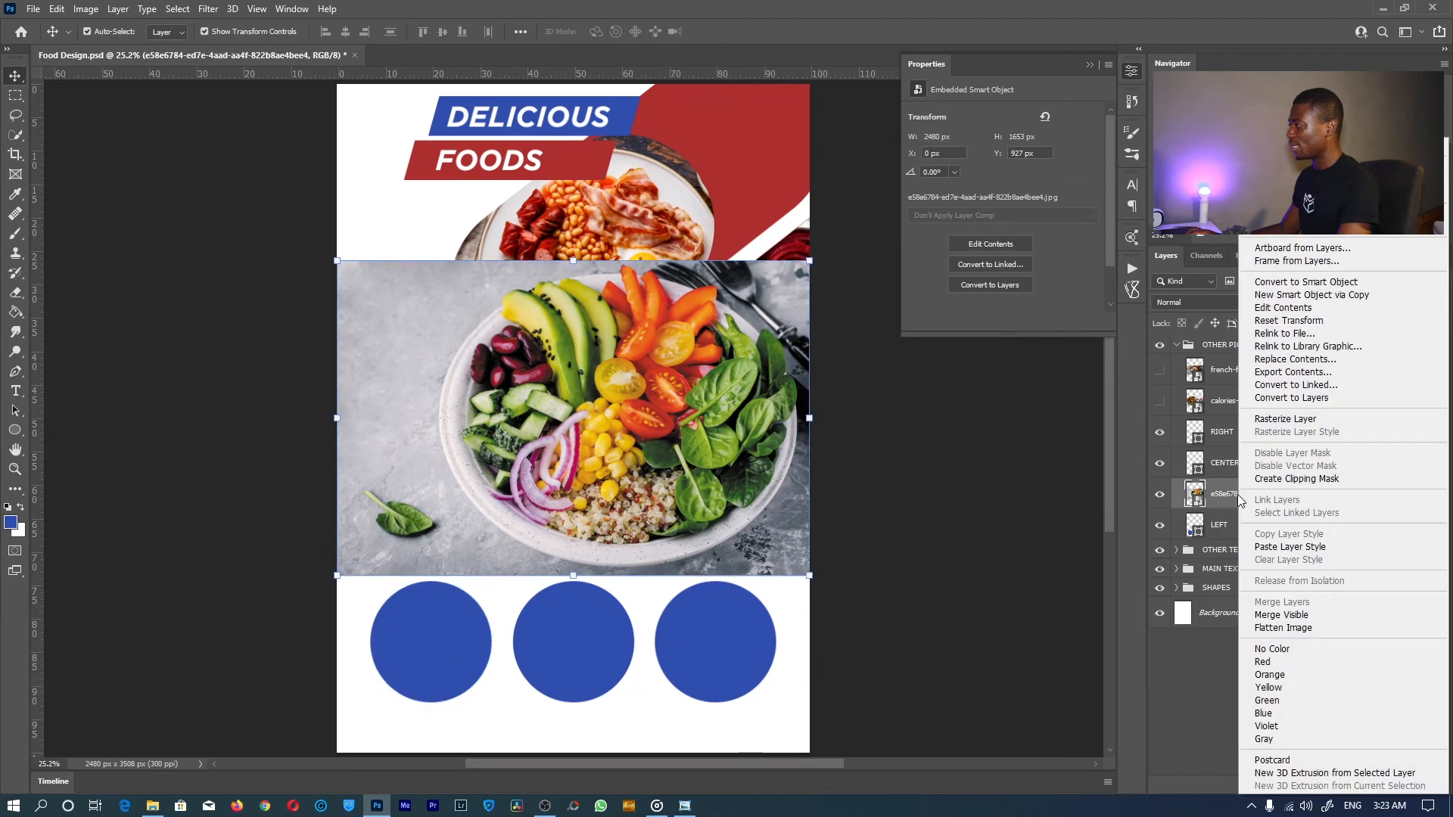
pyautogui.click(1286, 479)
# Scale down and reposition the clipped salad bowl photo so the bowl fills the left circle.
pyautogui.moveTo(590, 342); pyautogui.dragTo(464, 634)
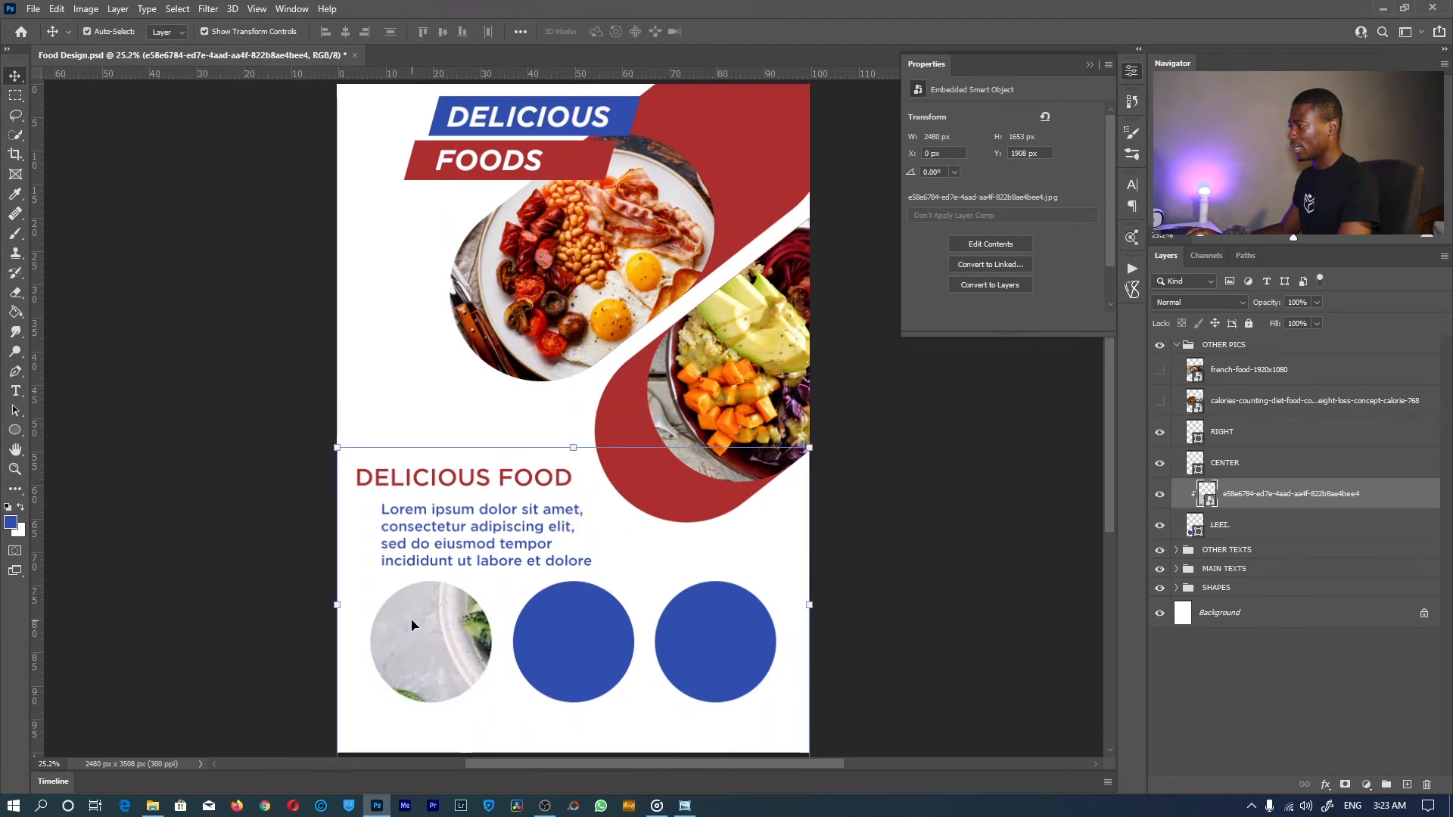
pyautogui.moveTo(812, 602); pyautogui.dragTo(439, 658)
pyautogui.moveTo(417, 584); pyautogui.dragTo(416, 578)
pyautogui.moveTo(421, 694); pyautogui.dragTo(417, 712)
pyautogui.press('Return')
# Show the calories-counting photo, move it directly above the CENTER layer and clip it to the middle circle.
pyautogui.click(1241, 400)
pyautogui.click(1159, 401)
pyautogui.moveTo(1268, 402); pyautogui.dragTo(1248, 444)
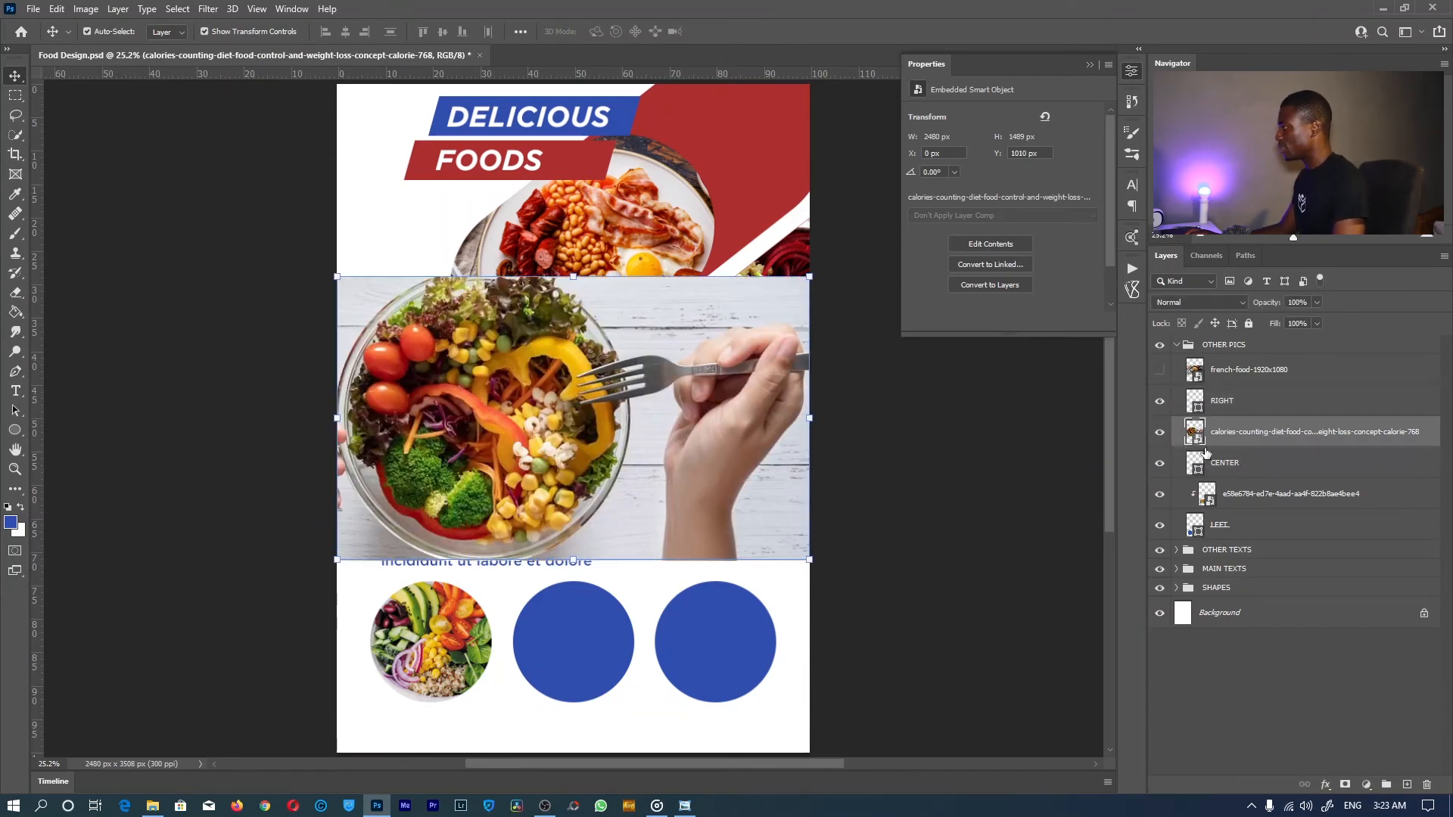
pyautogui.rightClick(1250, 428)
pyautogui.click(1101, 478)
# Scale the calories-counting photo to about 1138 px wide and position its salad bowl to fill the middle circle.
pyautogui.moveTo(612, 384); pyautogui.dragTo(610, 568)
pyautogui.moveTo(572, 460); pyautogui.dragTo(572, 625)
pyautogui.moveTo(591, 676); pyautogui.dragTo(605, 573)
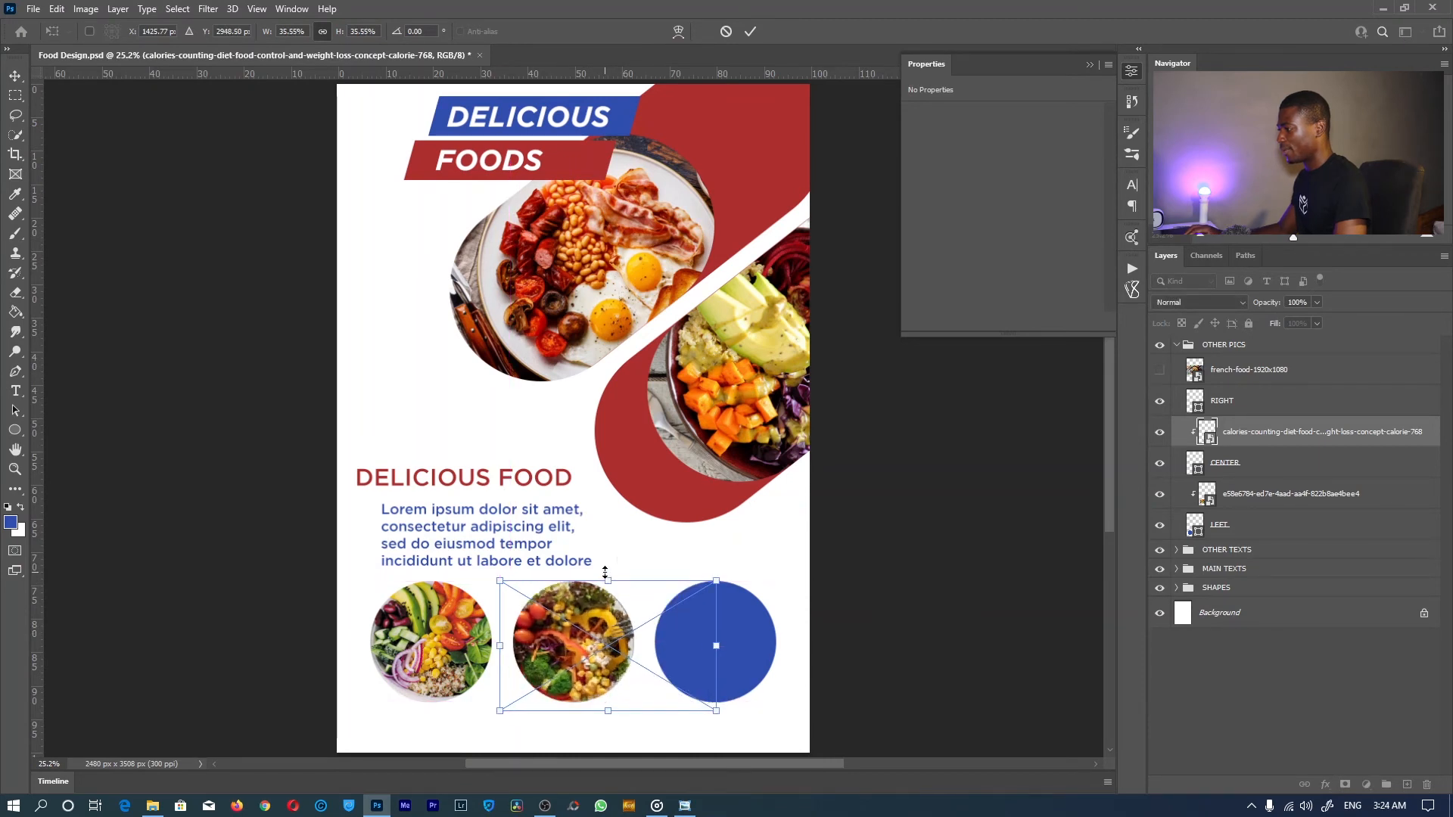
pyautogui.press('Return')
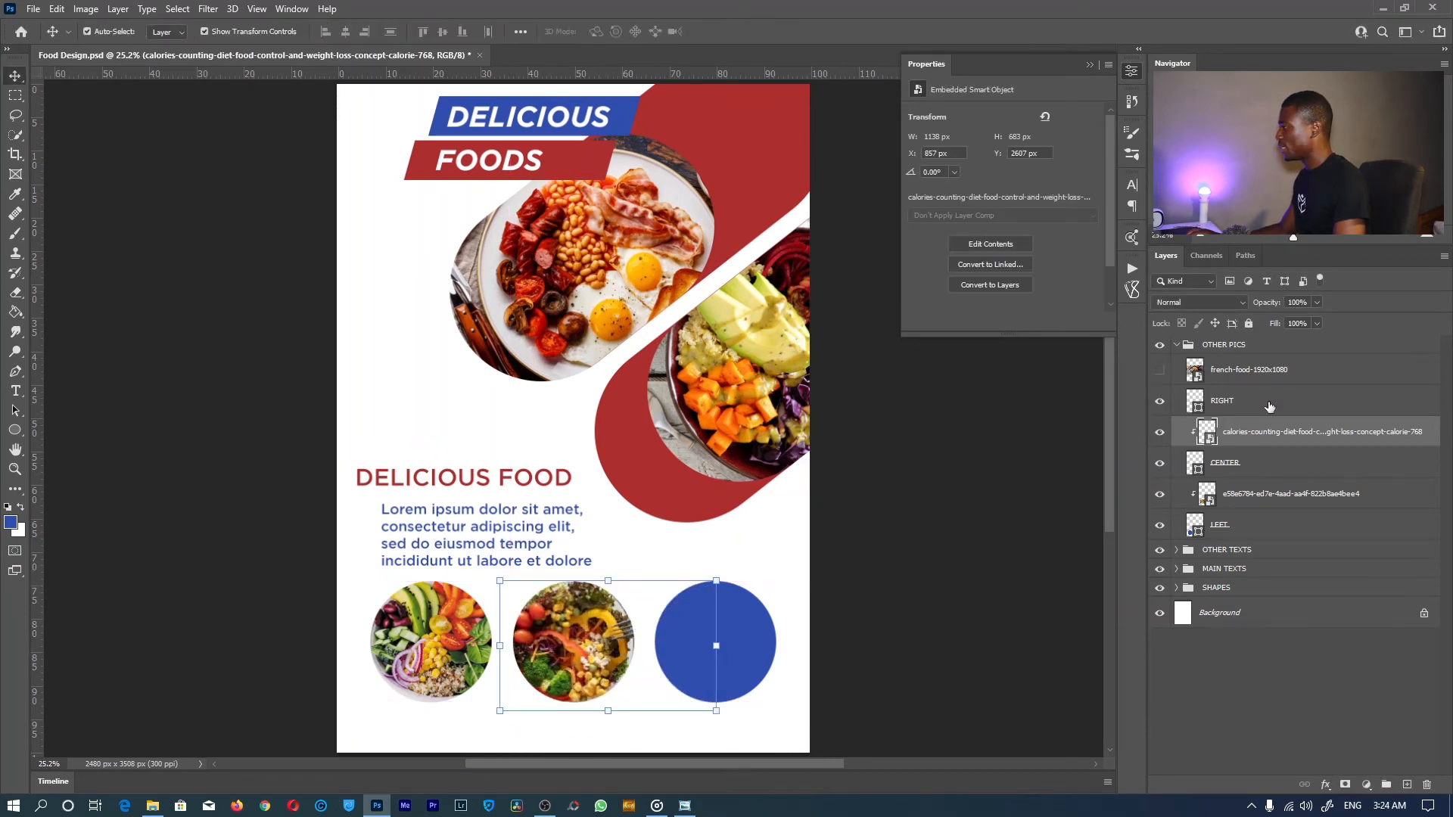
# Show the french-food-1920x1080 photo and clip it to the RIGHT circle layer below it.
pyautogui.click(1160, 370)
pyautogui.click(1201, 384)
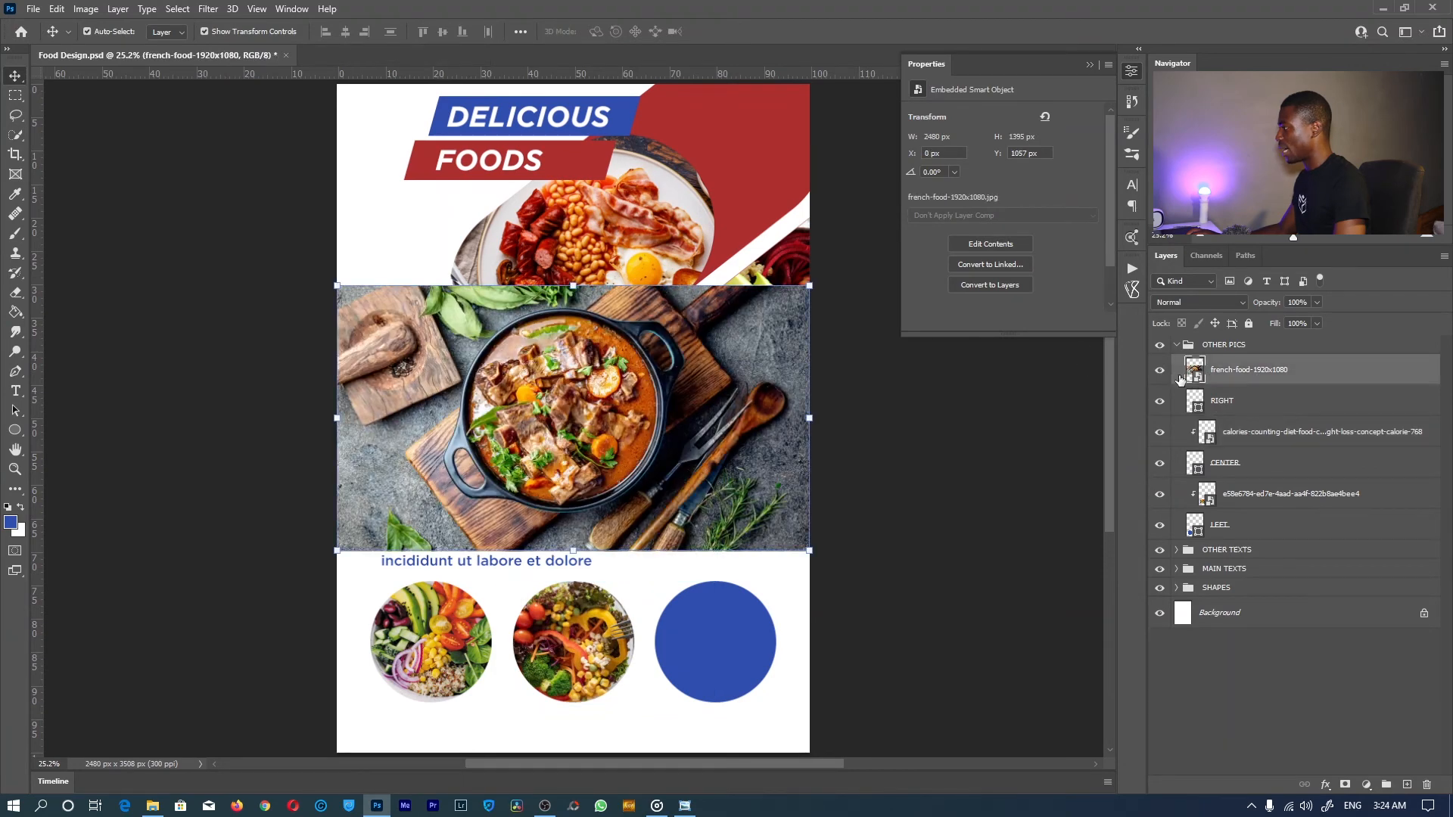
pyautogui.keyDown('alt'); pyautogui.click(1278, 384); pyautogui.keyUp('alt')
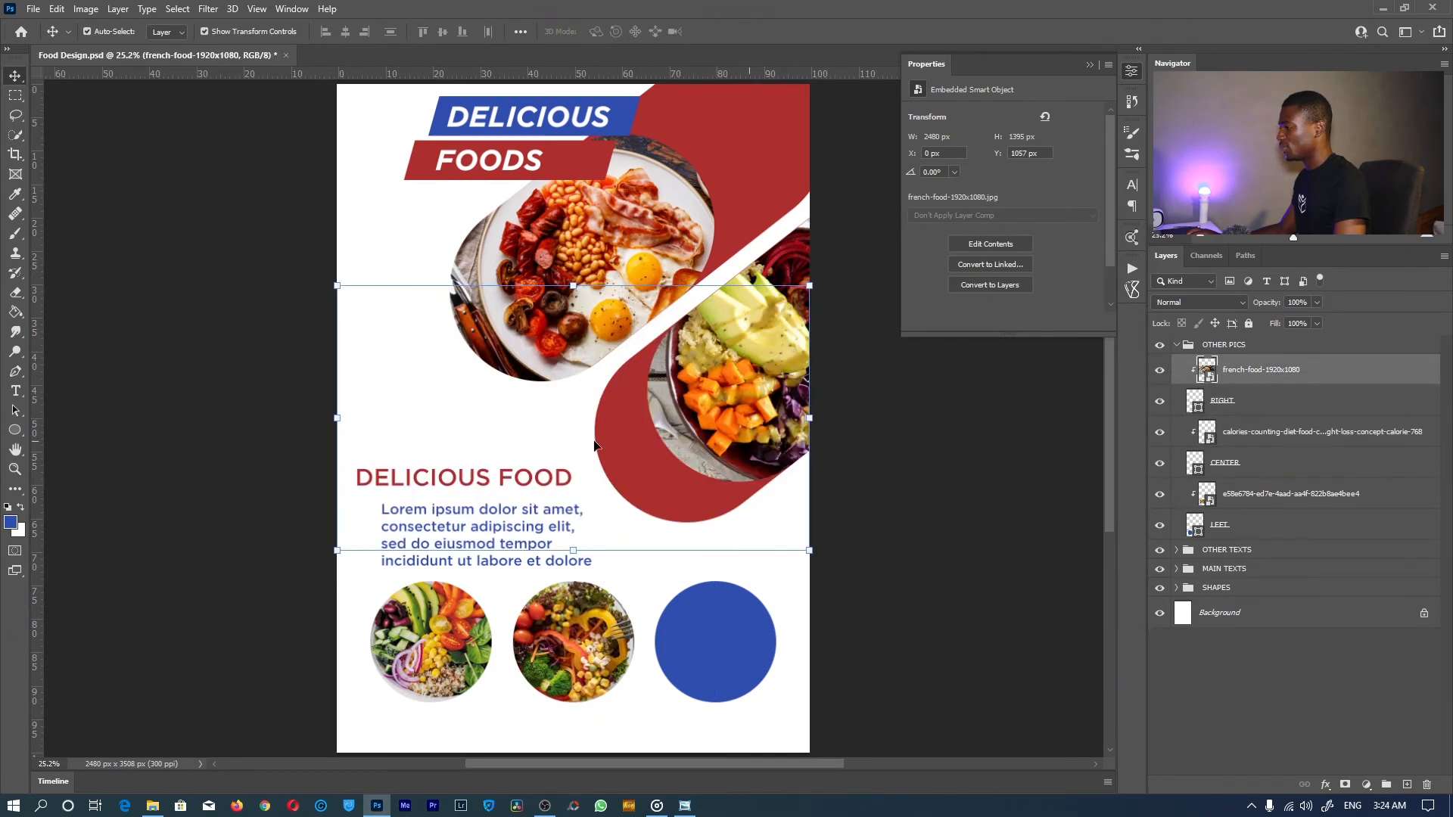
# Scale the french-food photo to about 1299 px wide, position its pot inside the right circle and save the document.
pyautogui.moveTo(336, 285); pyautogui.dragTo(571, 415)
pyautogui.moveTo(677, 463); pyautogui.dragTo(701, 619)
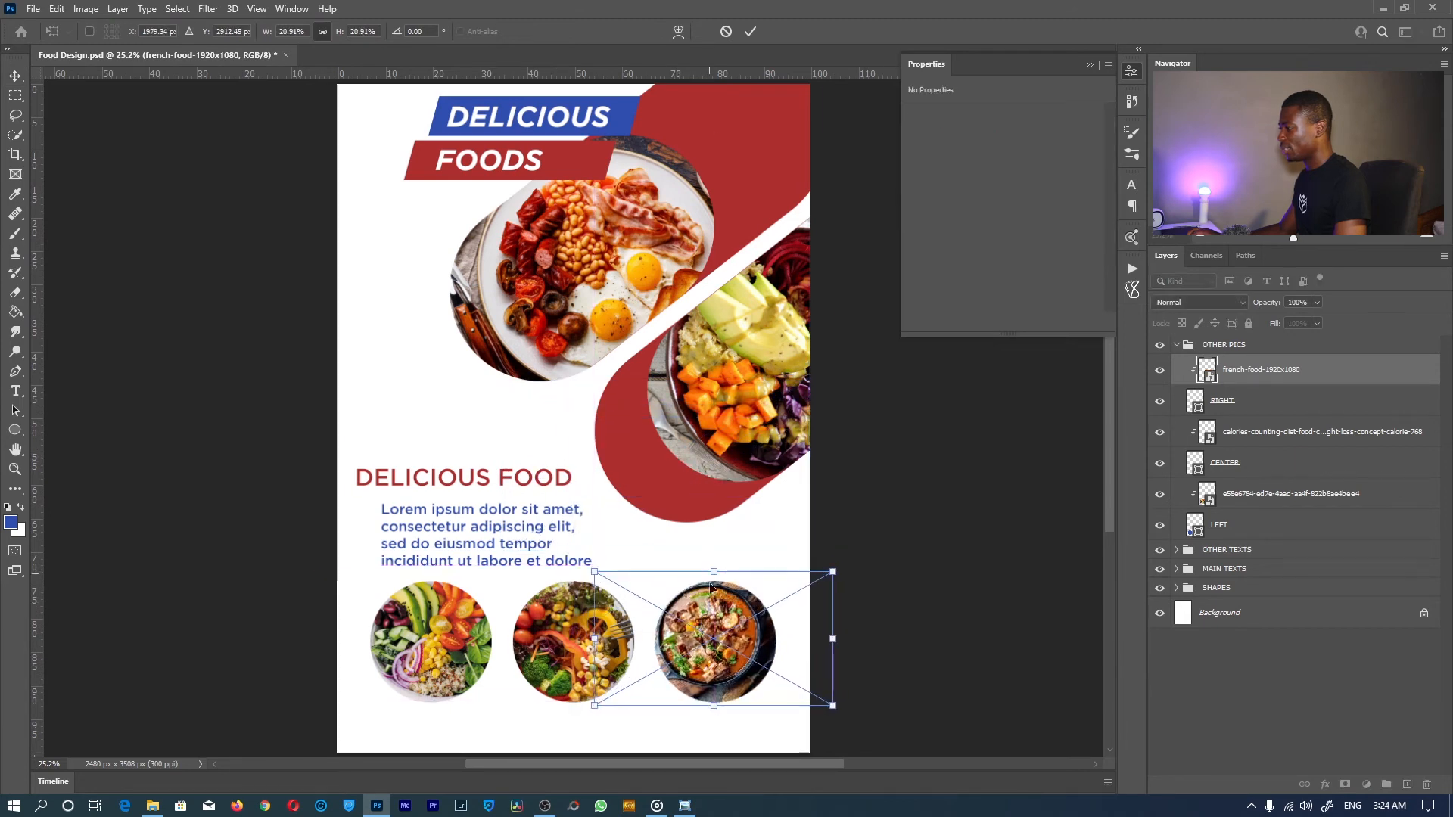
pyautogui.moveTo(711, 701); pyautogui.dragTo(723, 670)
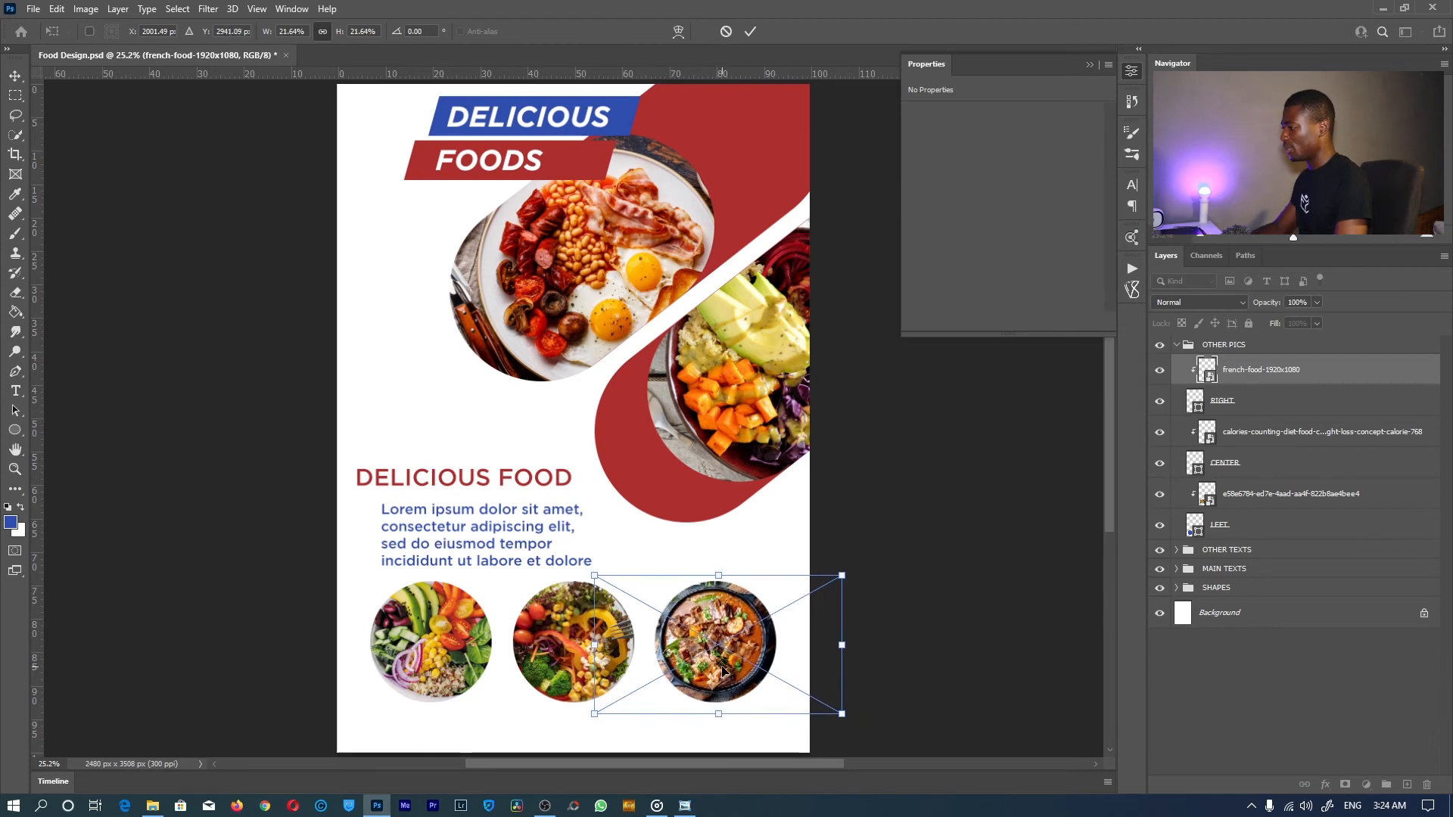
pyautogui.press('Return')
pyautogui.press('z')
pyautogui.hotkey('ctrl', 's')
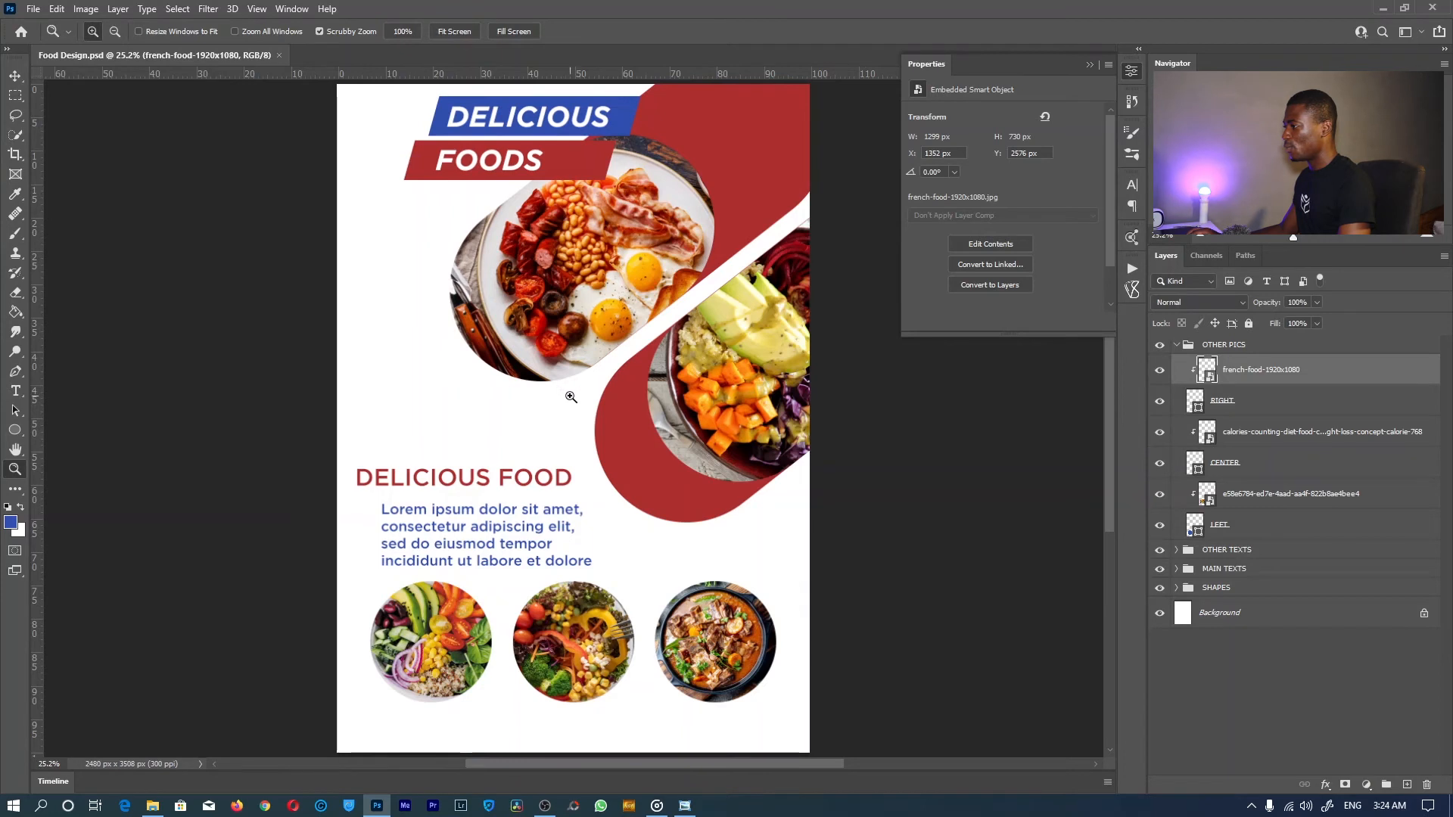
# Set the DELICIOUS FOOD heading above the paragraph to Gotham Black and move it up the page.
pyautogui.press('t')
pyautogui.click(382, 478)
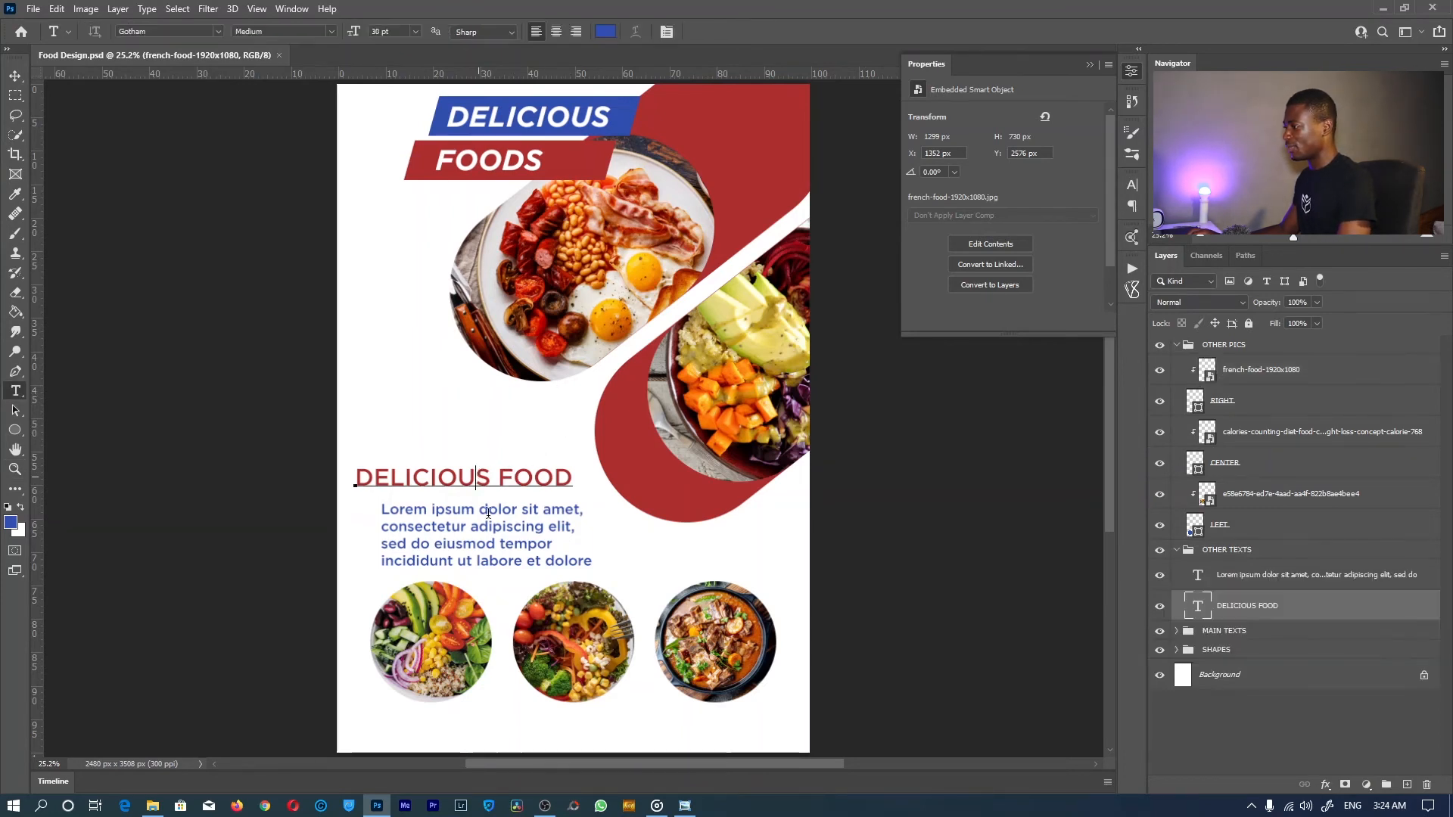
pyautogui.hotkey('ctrl', 'a')
pyautogui.click(331, 31)
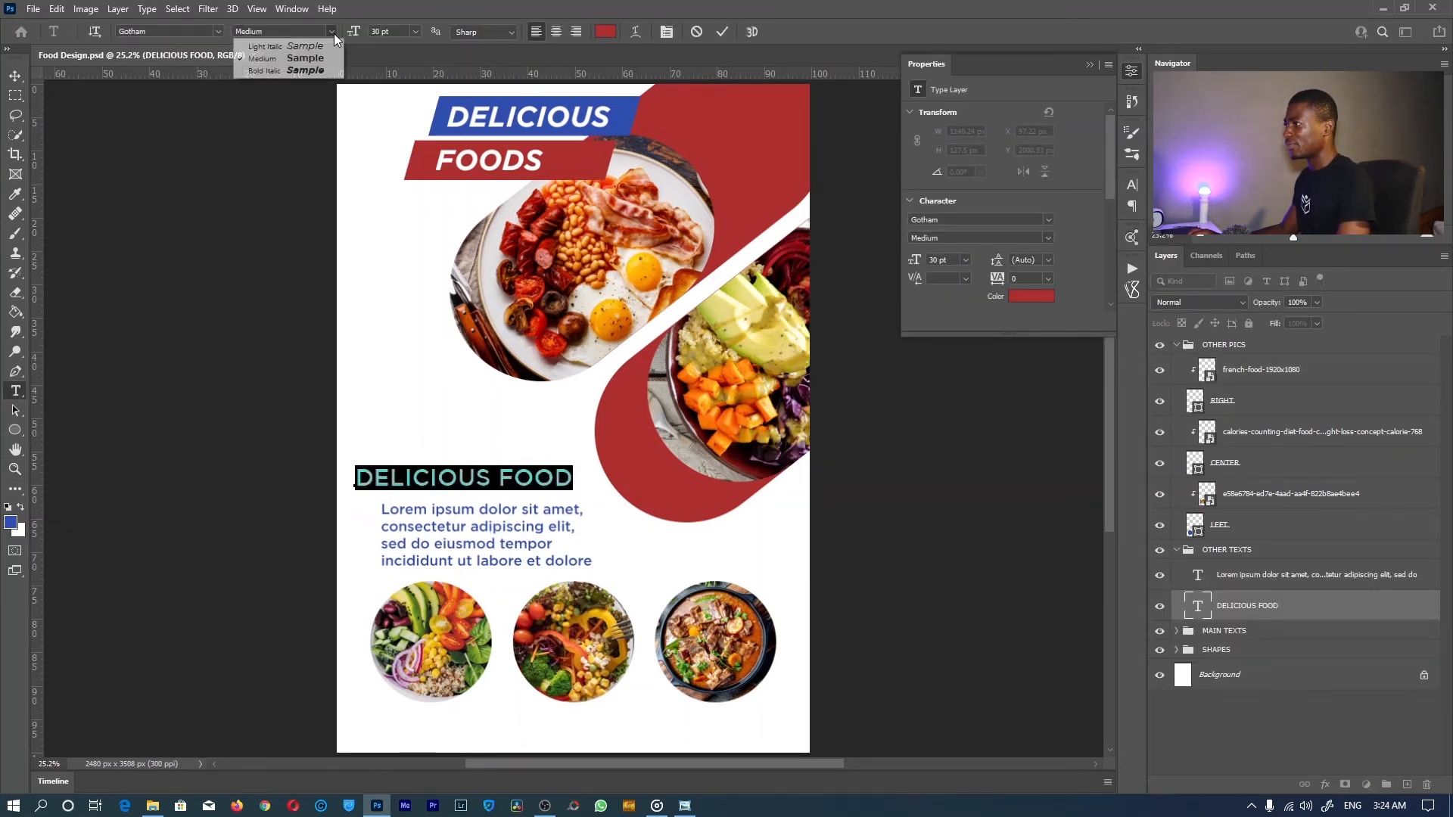
pyautogui.click(206, 28)
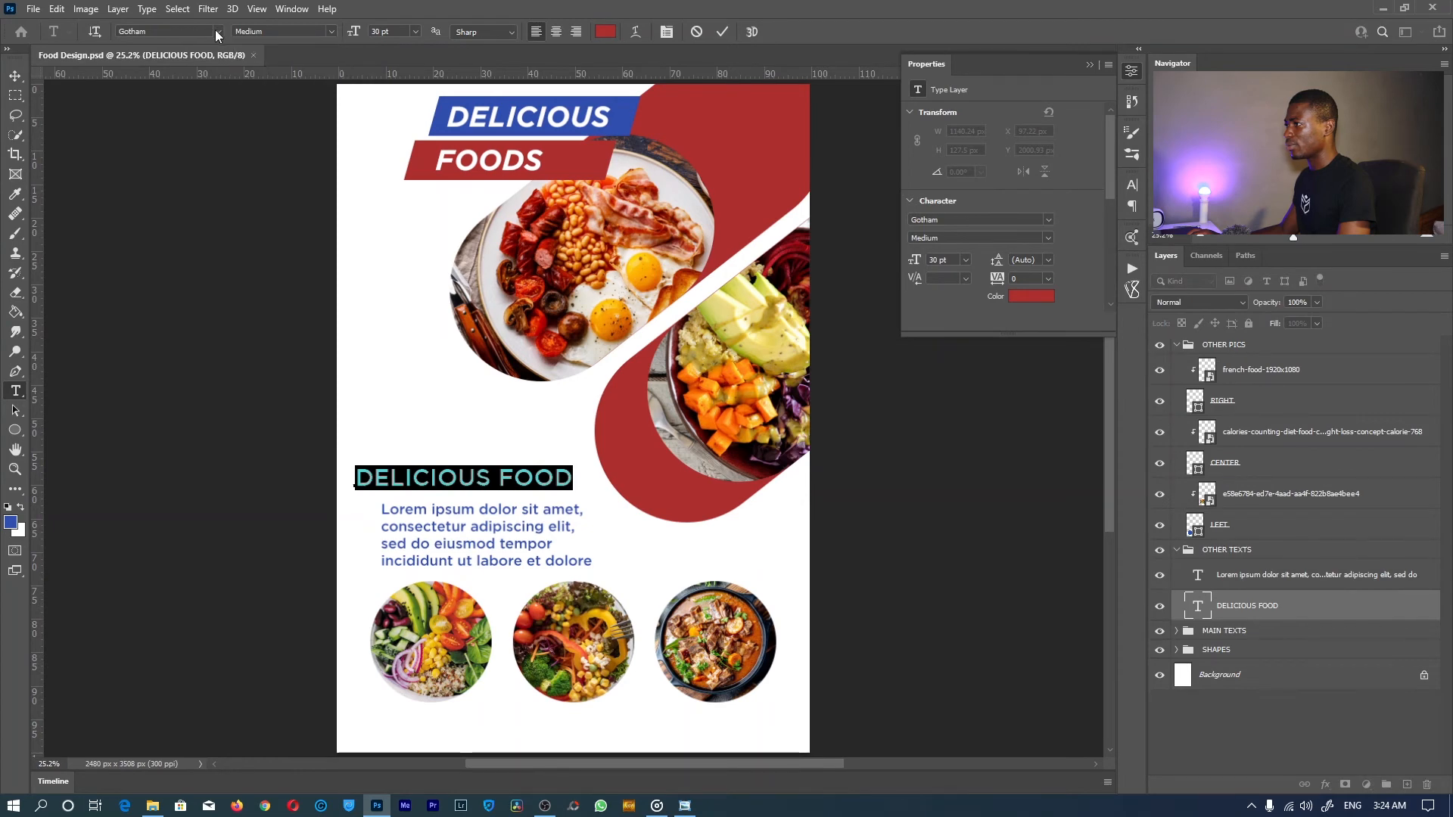
pyautogui.click(215, 29)
pyautogui.click(316, 87)
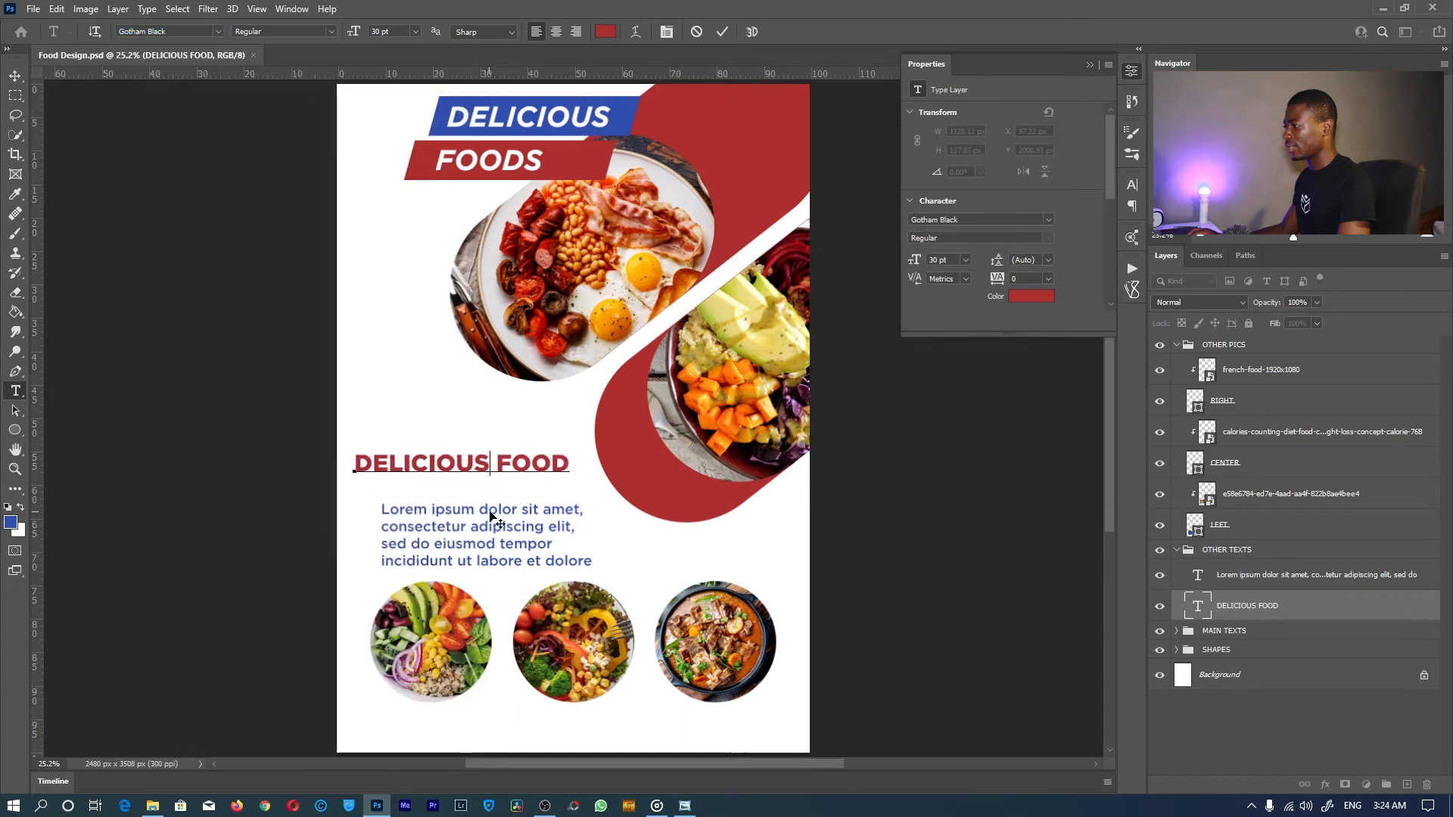
pyautogui.click(720, 33)
# Move the Lorem ipsum paragraph up beneath the DELICIOUS FOOD heading and set its text colour to 000000.
pyautogui.click(499, 510)
pyautogui.moveTo(500, 644); pyautogui.dragTo(501, 610)
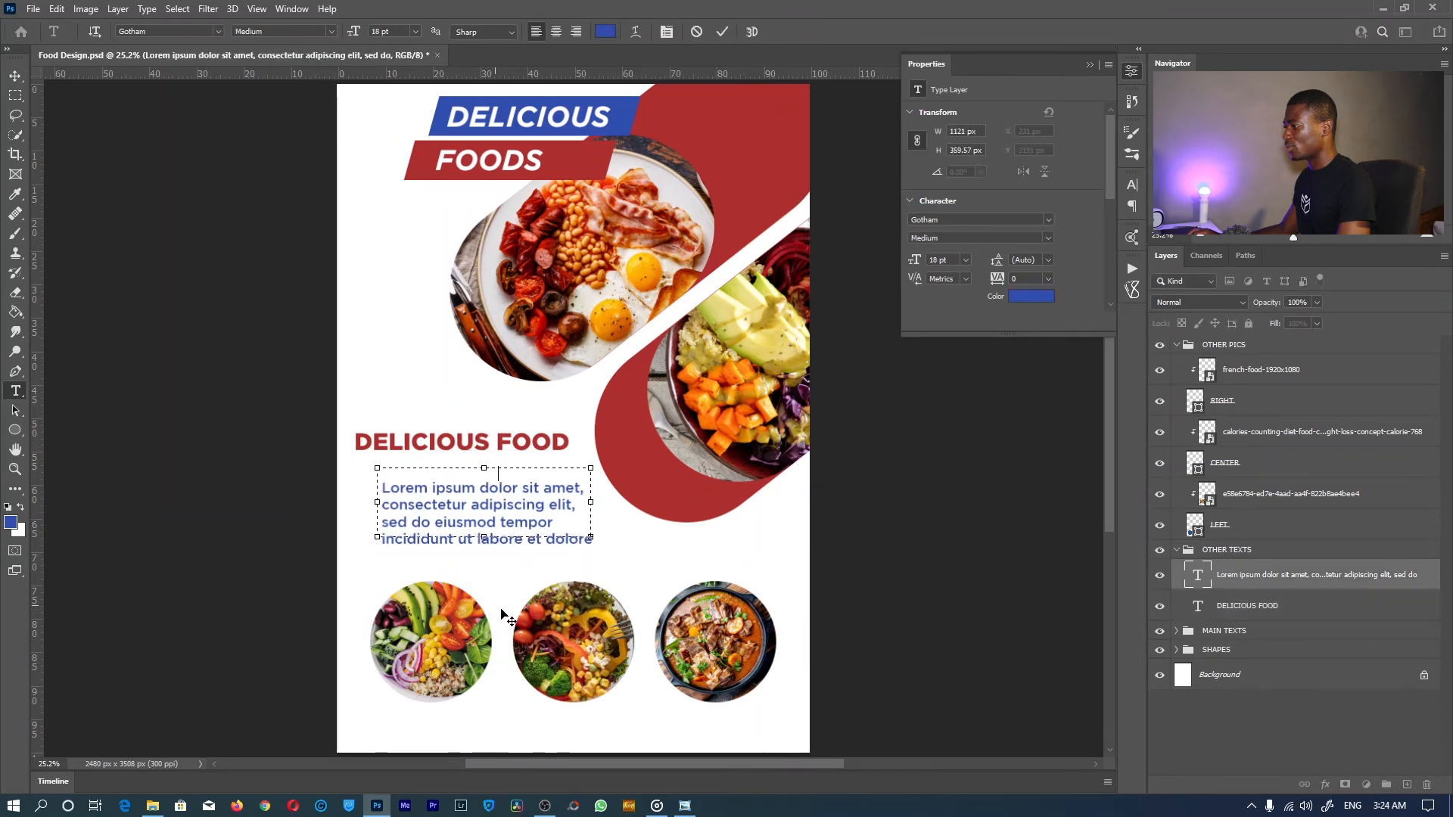
pyautogui.hotkey('ctrl', 'a')
pyautogui.click(1030, 298)
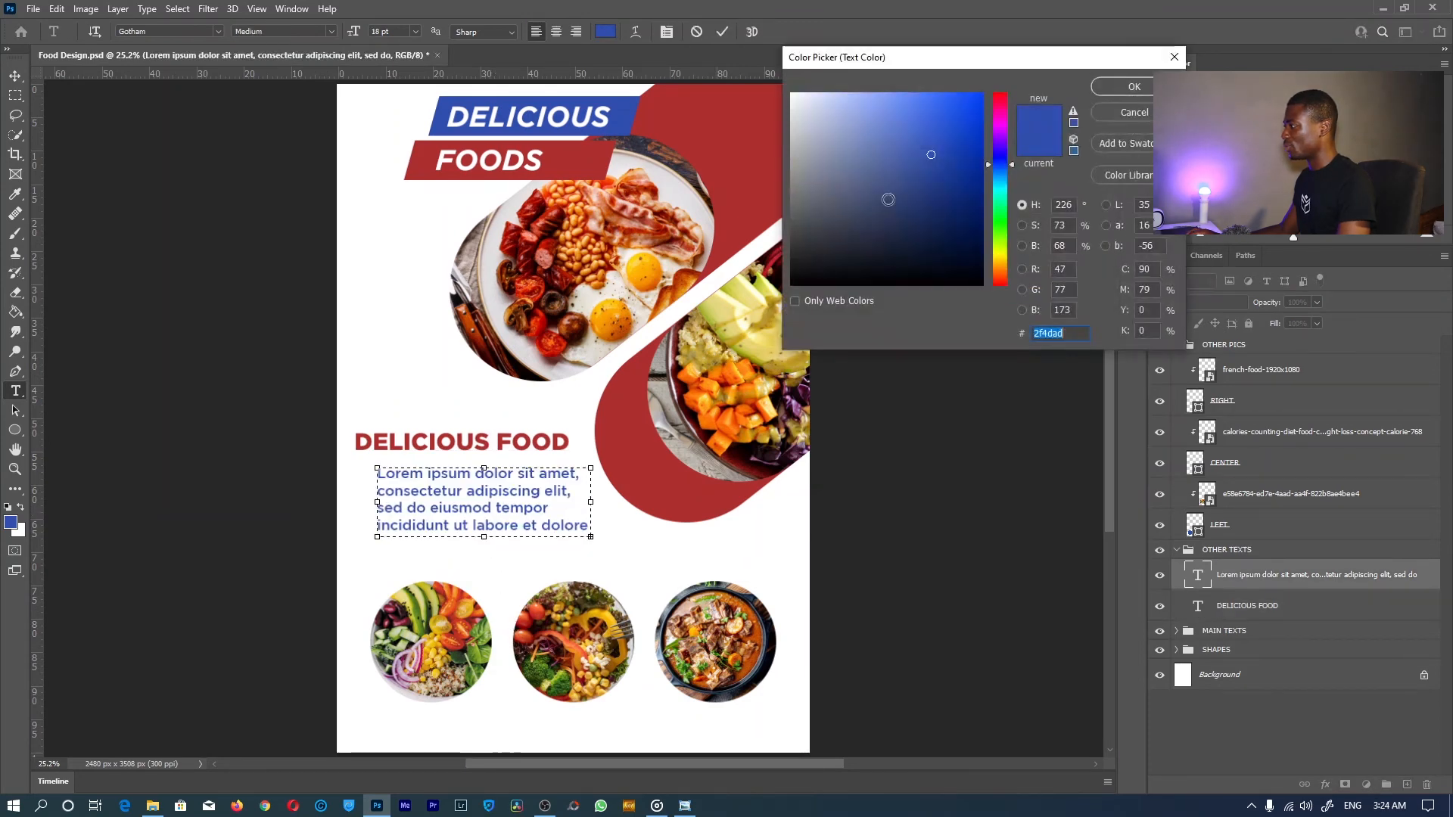
pyautogui.write('000000')
pyautogui.click(1106, 88)
pyautogui.click(722, 32)
# Move the whole OTHER PICS group straight up so the circle row sits just below the Lorem ipsum paragraph.
pyautogui.click(1224, 344)
pyautogui.press('v')
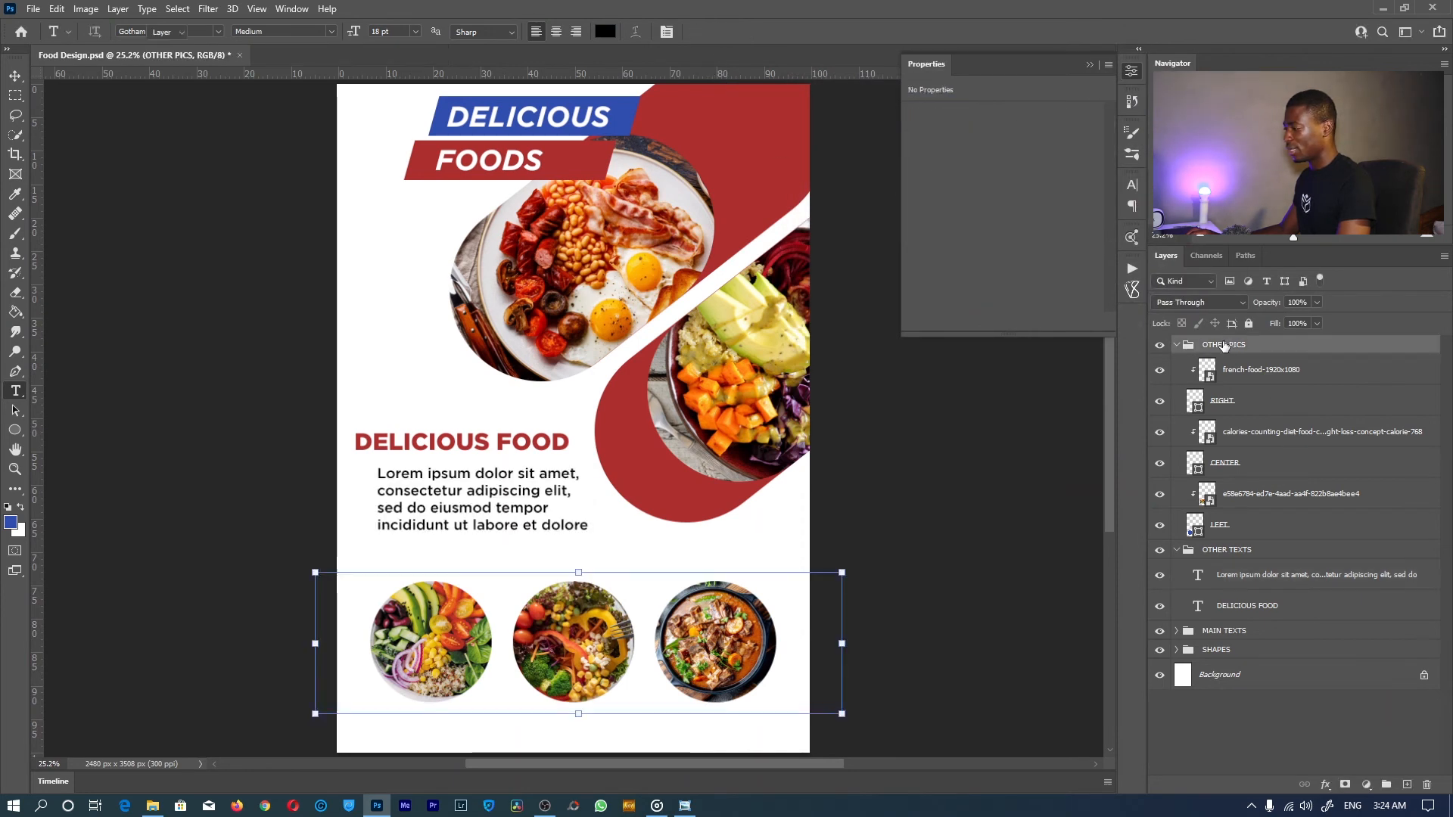
pyautogui.moveTo(989, 600); pyautogui.dragTo(989, 565)
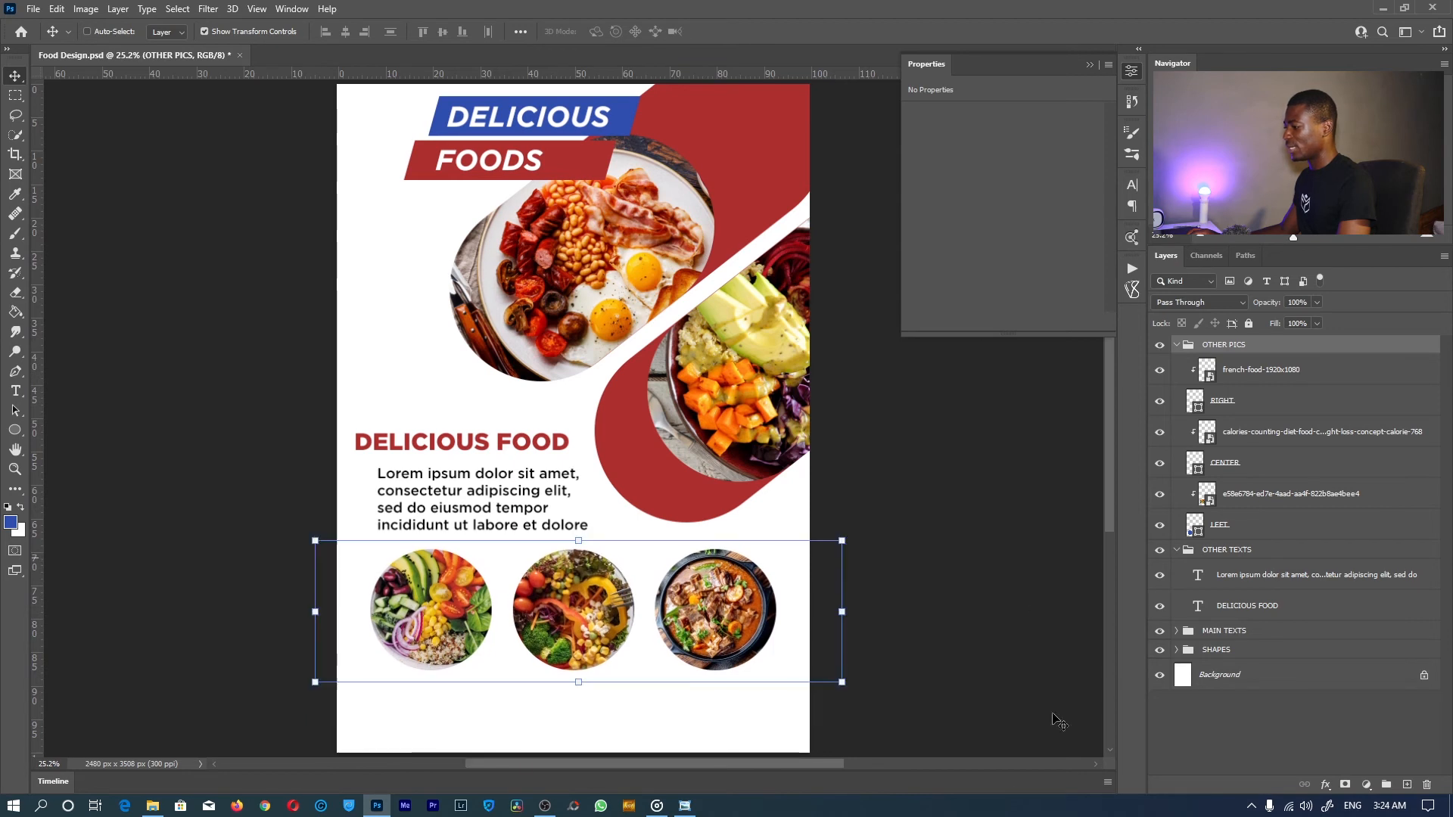
pyautogui.press('z')
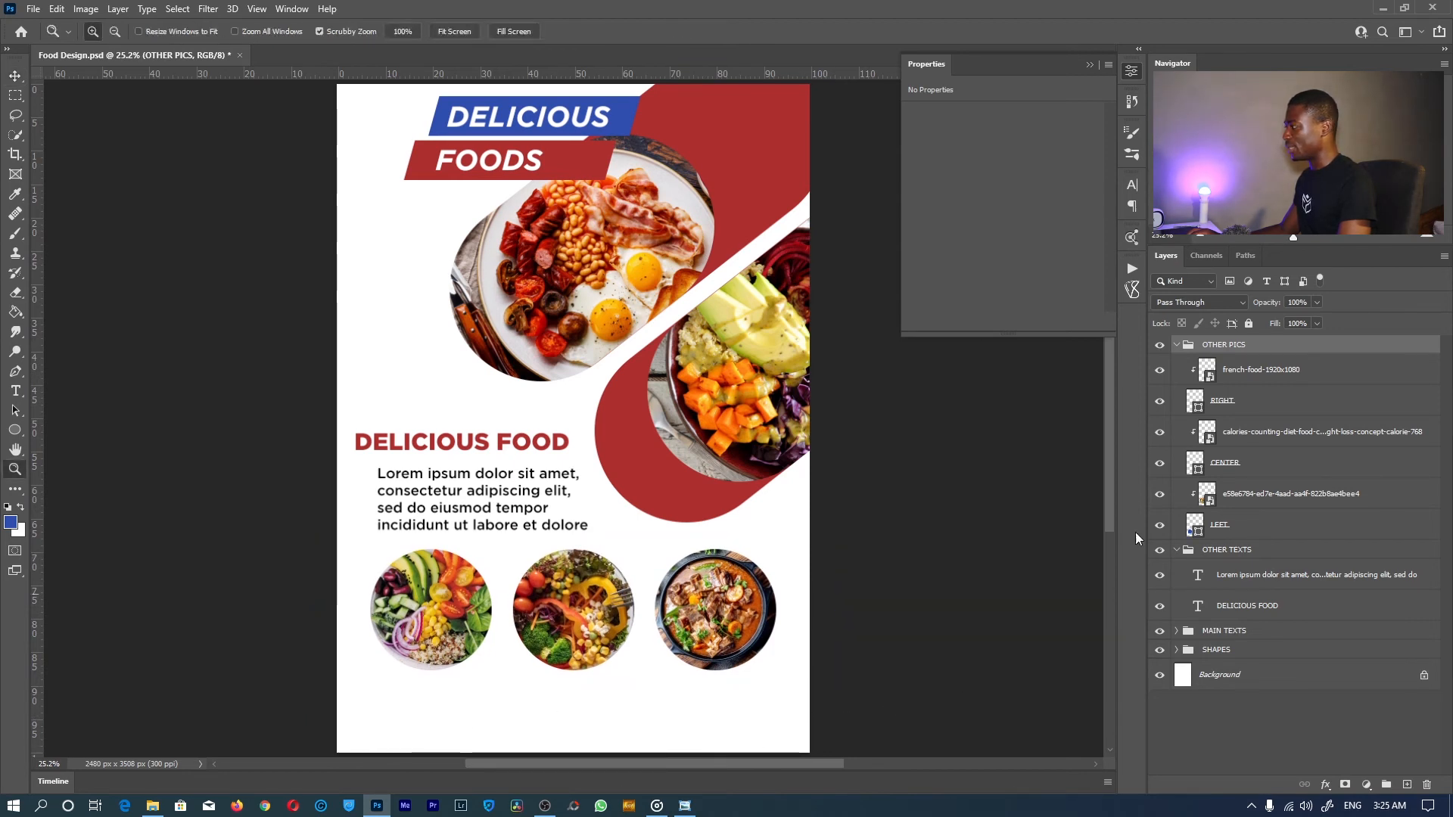
# Collapse the OTHER PICS group and create a group named BOTTOM inside OTHER TEXTS, above the Lorem ipsum layer.
pyautogui.click(1177, 346)
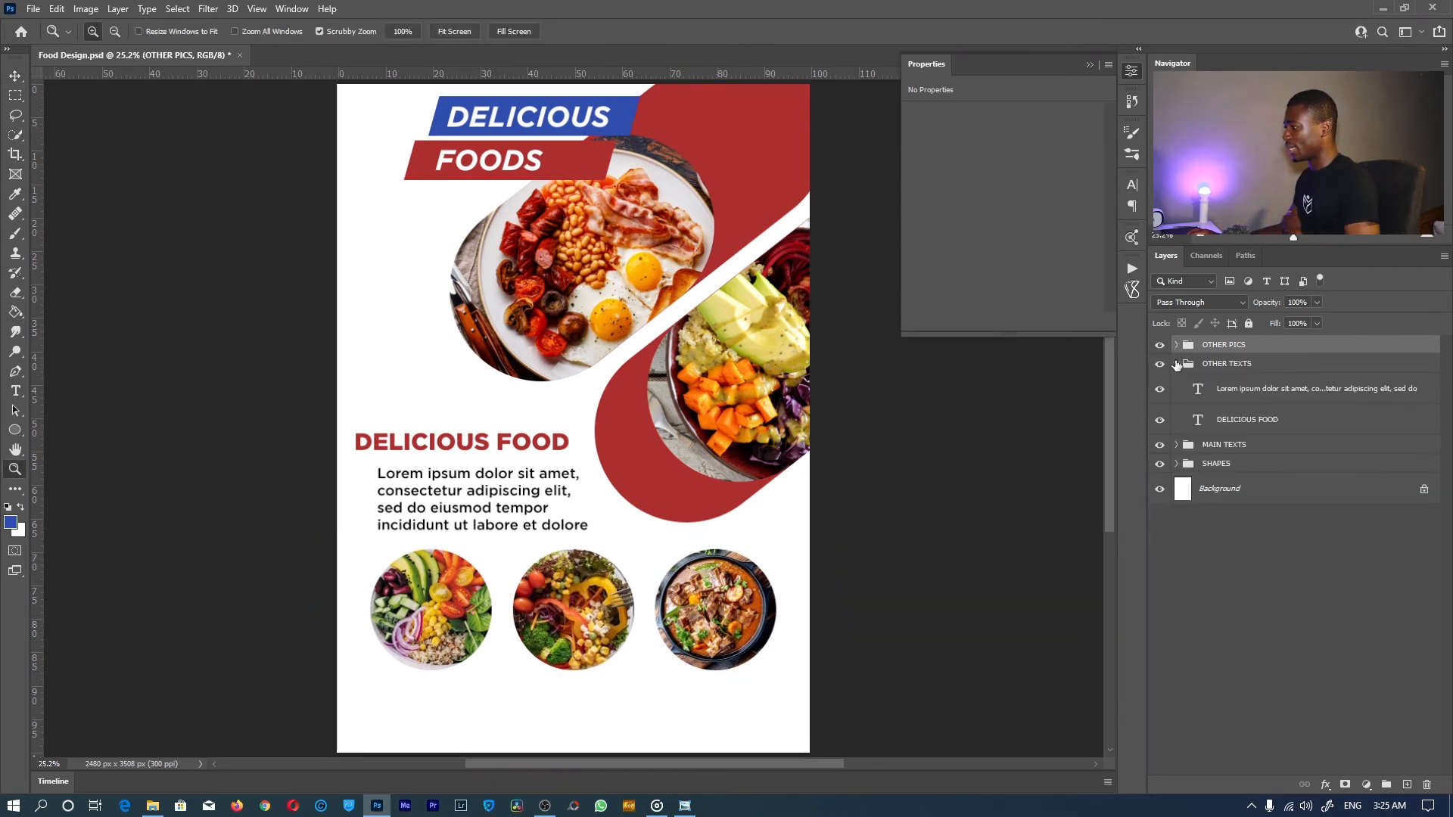
pyautogui.click(1177, 364)
pyautogui.click(1176, 365)
pyautogui.click(1238, 383)
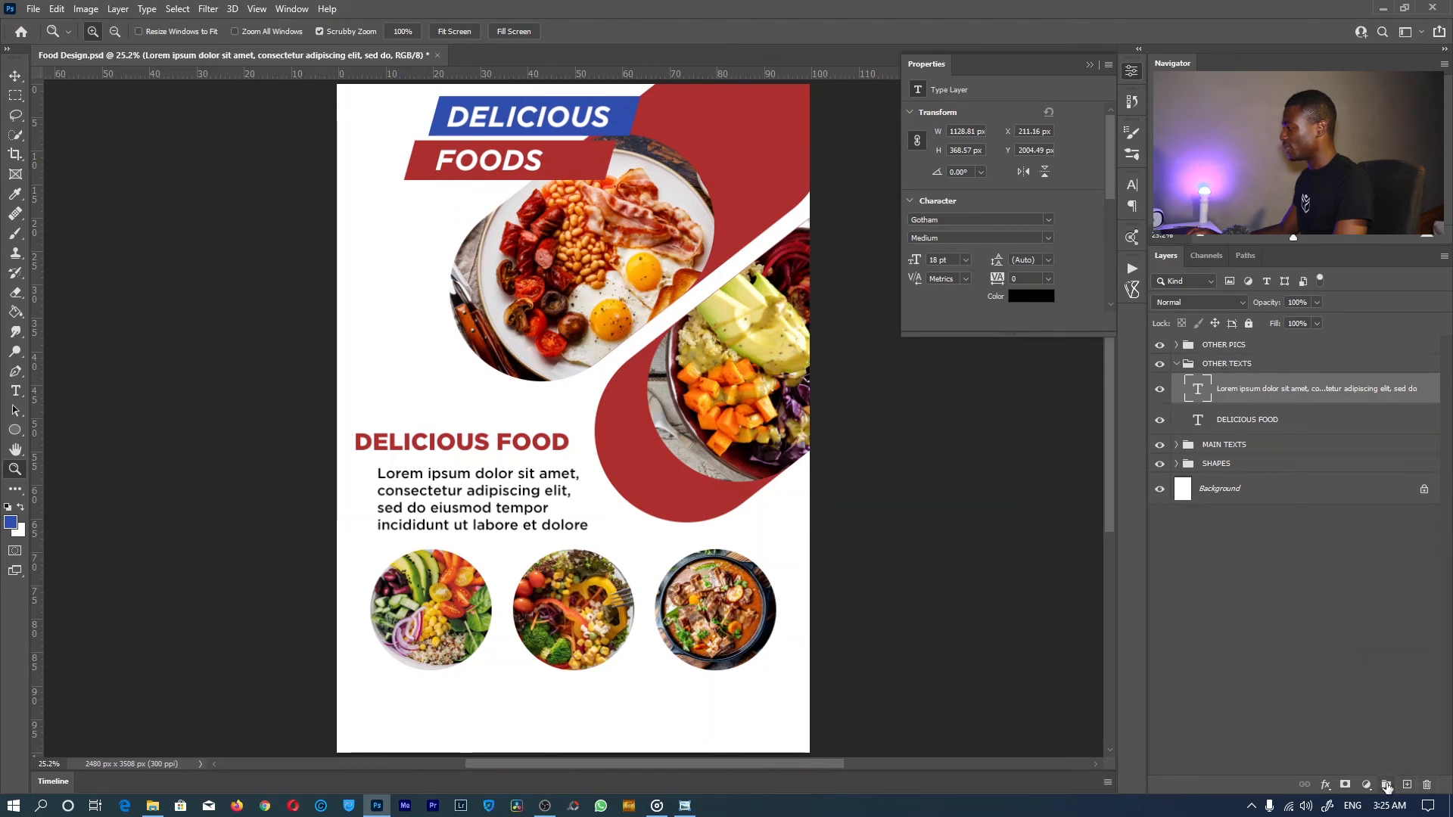
pyautogui.click(1387, 787)
pyautogui.doubleClick(1231, 383)
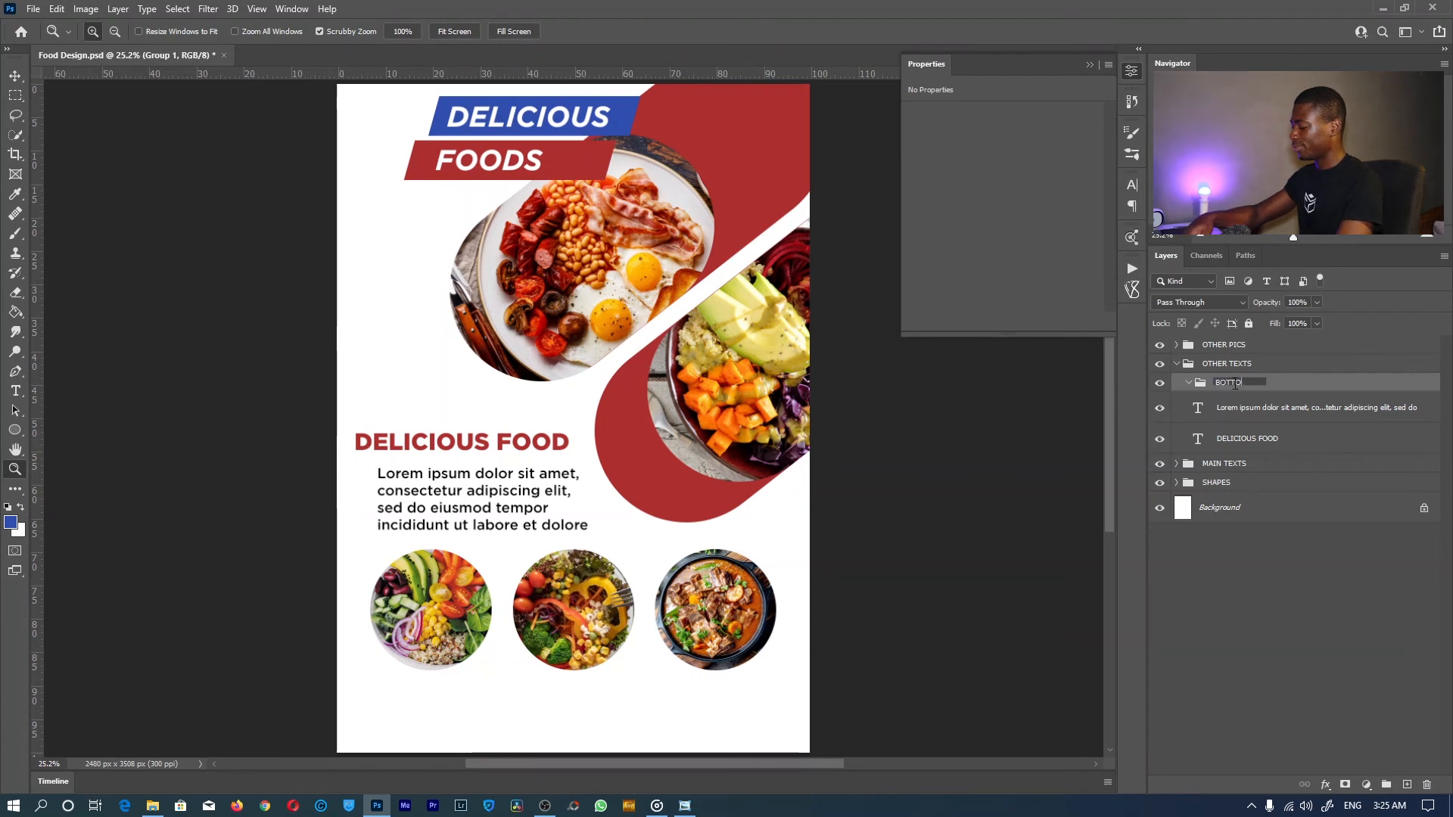
pyautogui.write('BOTTOM')
pyautogui.press('Return')
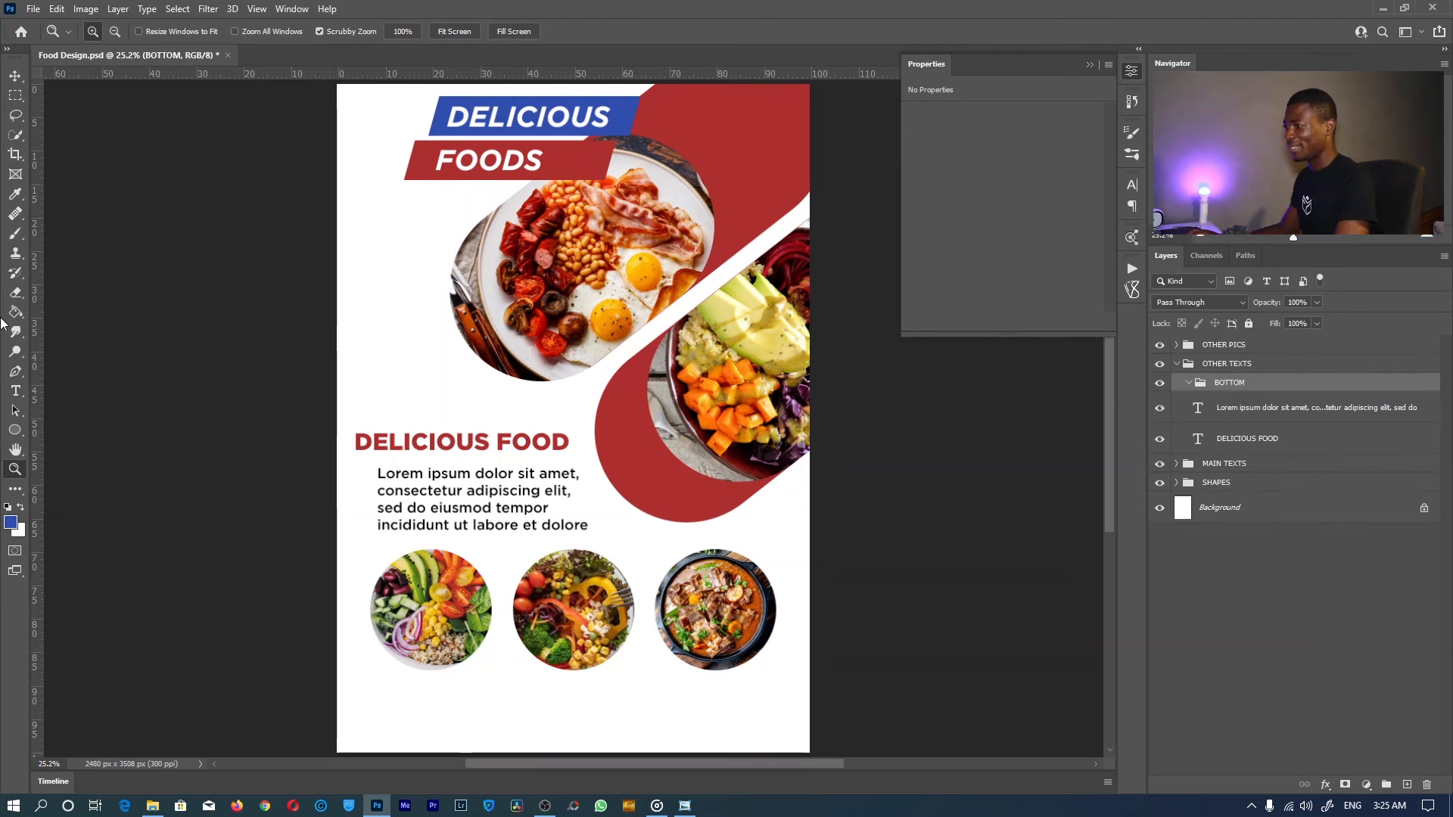
# Draw a blue rectangle along the bottom edge of the page and fit it to 2480 px wide by about 369 px high.
pyautogui.moveTo(21, 437); pyautogui.dragTo(75, 433)
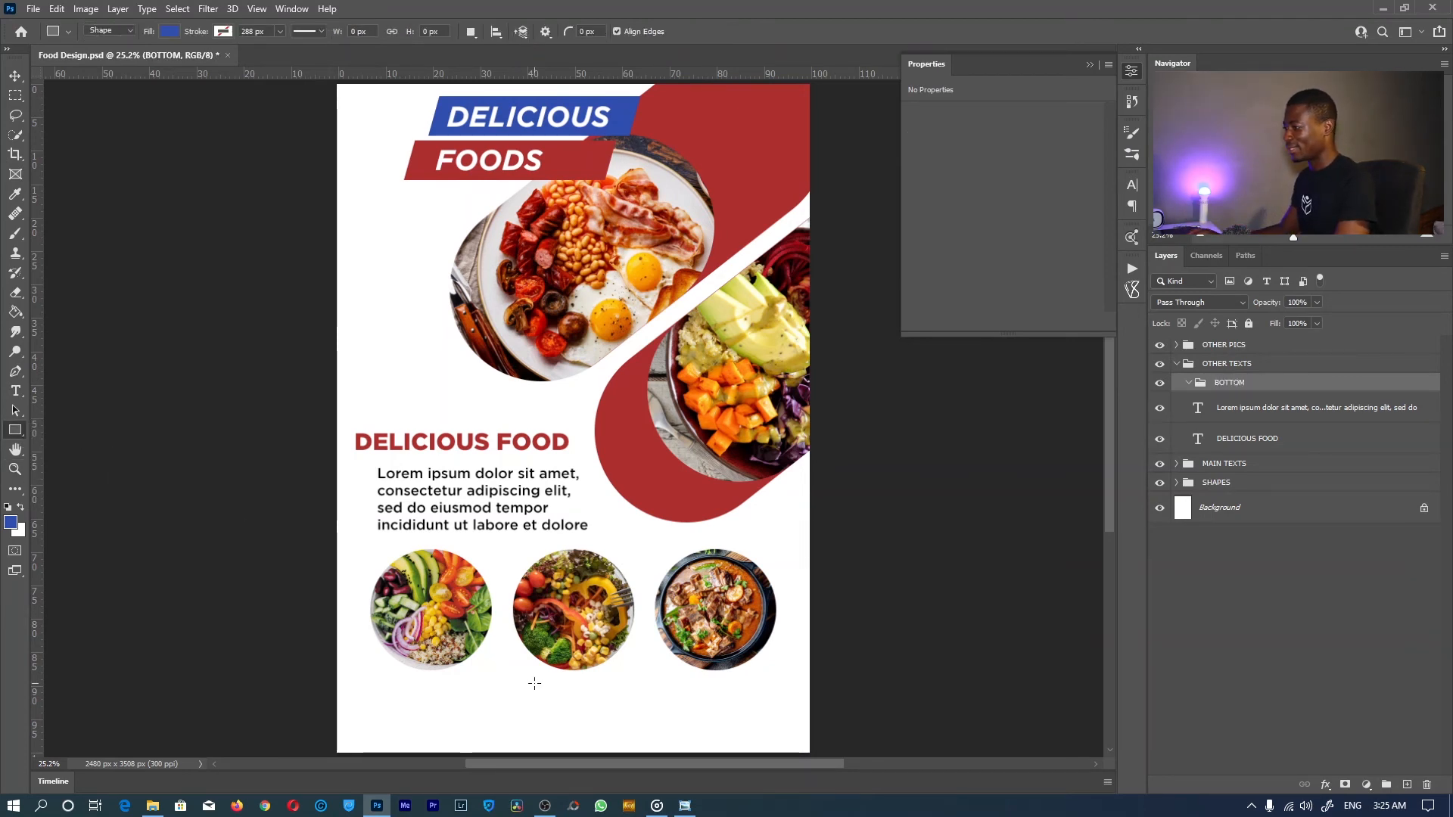
pyautogui.moveTo(338, 675); pyautogui.dragTo(808, 707)
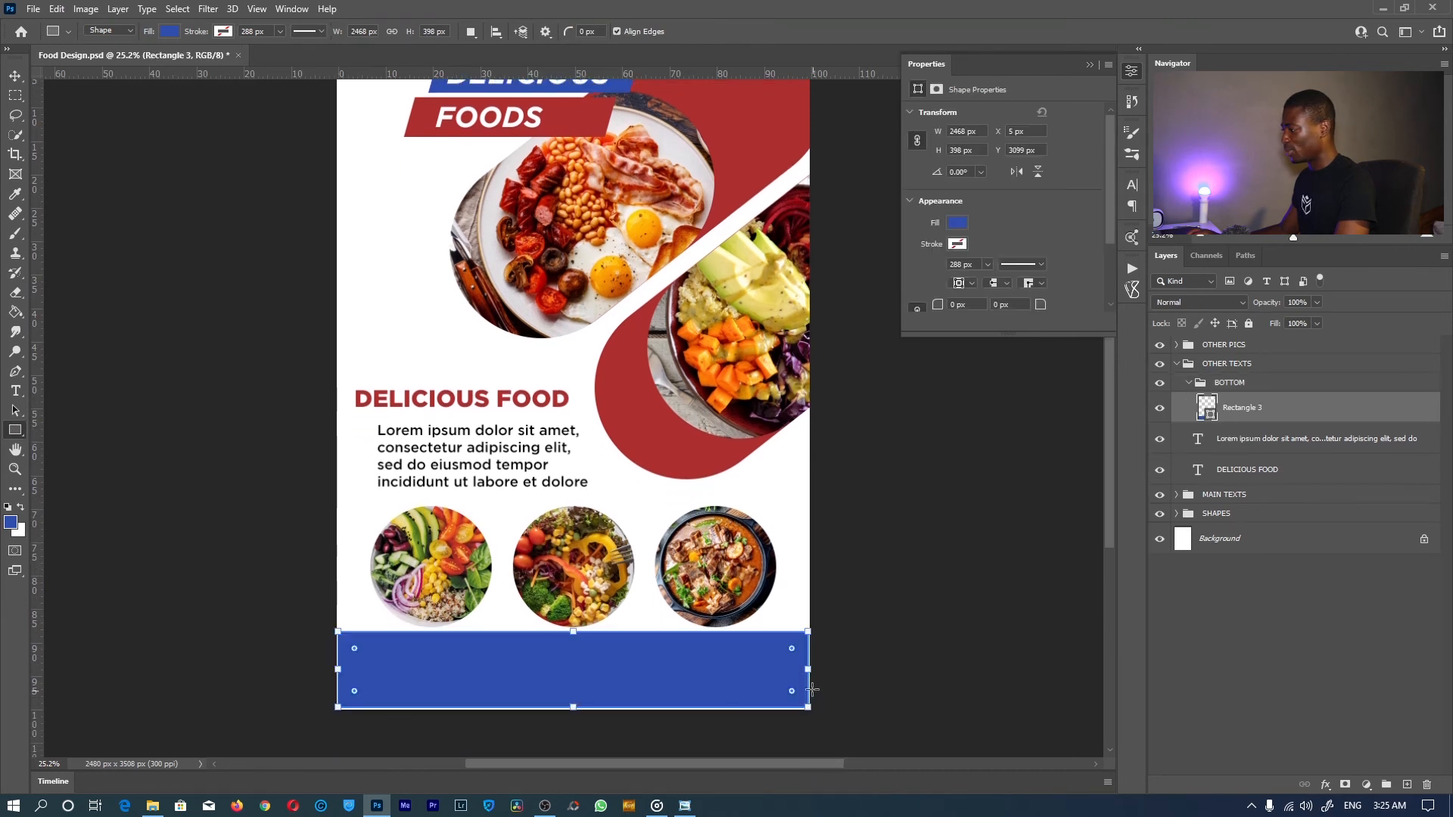
pyautogui.hotkey('ctrl', 't')
pyautogui.moveTo(573, 707); pyautogui.dragTo(573, 709)
pyautogui.moveTo(334, 670); pyautogui.dragTo(337, 670)
pyautogui.moveTo(572, 630); pyautogui.dragTo(573, 640)
pyautogui.moveTo(815, 670); pyautogui.dragTo(812, 676)
pyautogui.click(748, 33)
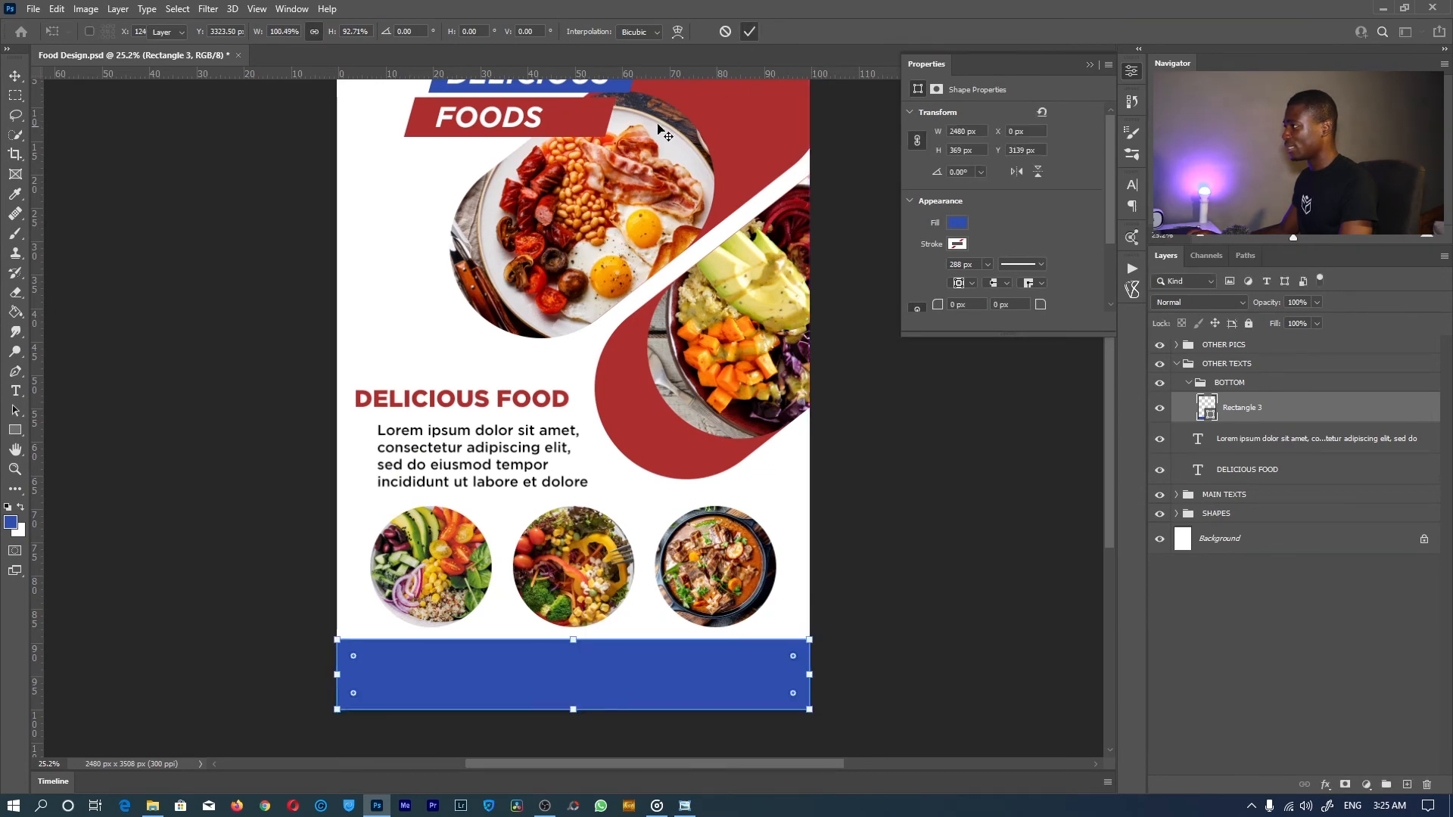
# Change the fill colour of the bottom rectangle to dark red 730d0d.
pyautogui.click(450, 31)
pyautogui.moveTo(594, 269); pyautogui.dragTo(583, 269)
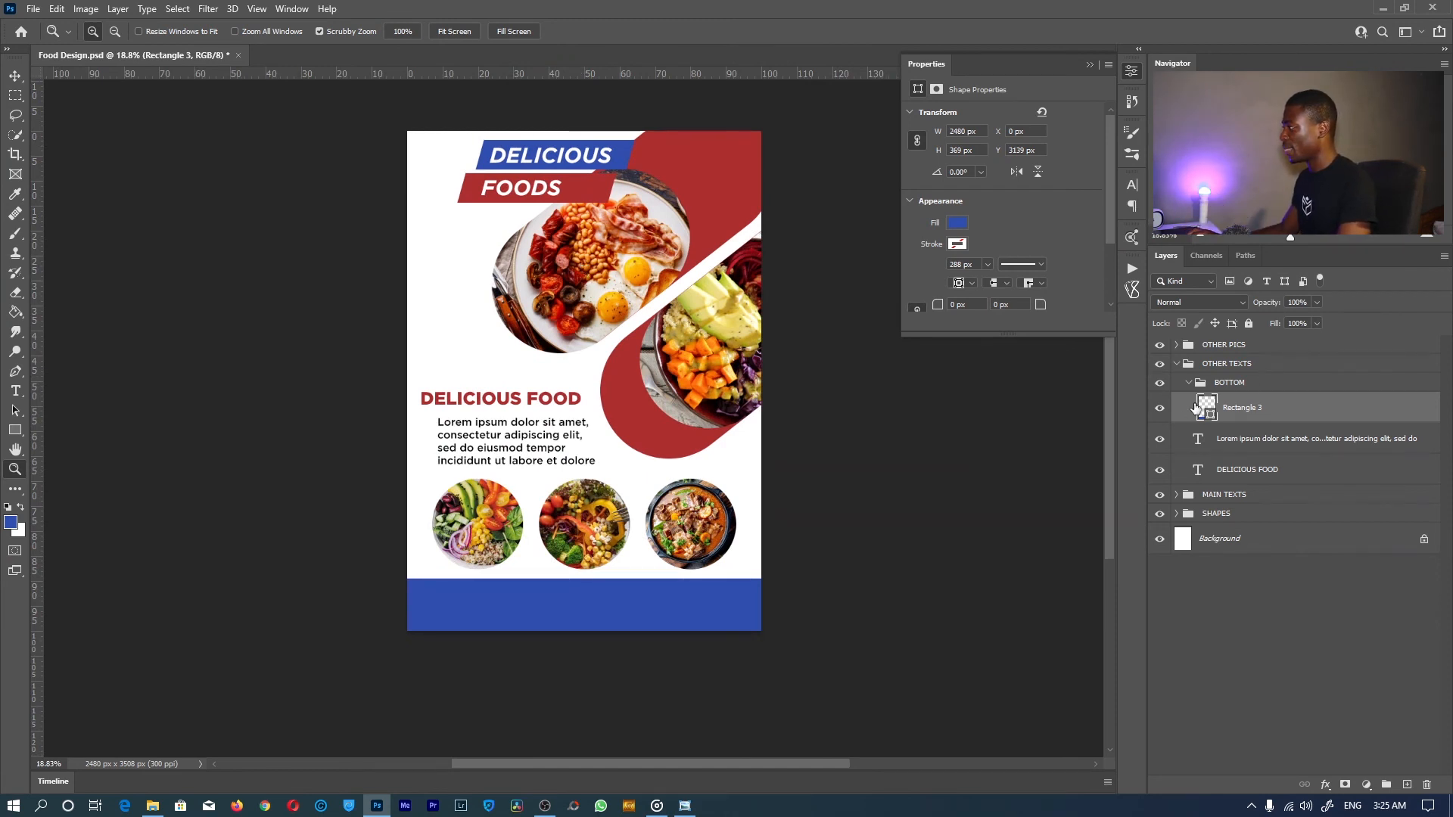
pyautogui.doubleClick(1203, 406)
pyautogui.click(705, 170)
pyautogui.moveTo(937, 175); pyautogui.dragTo(959, 208)
pyautogui.click(956, 191)
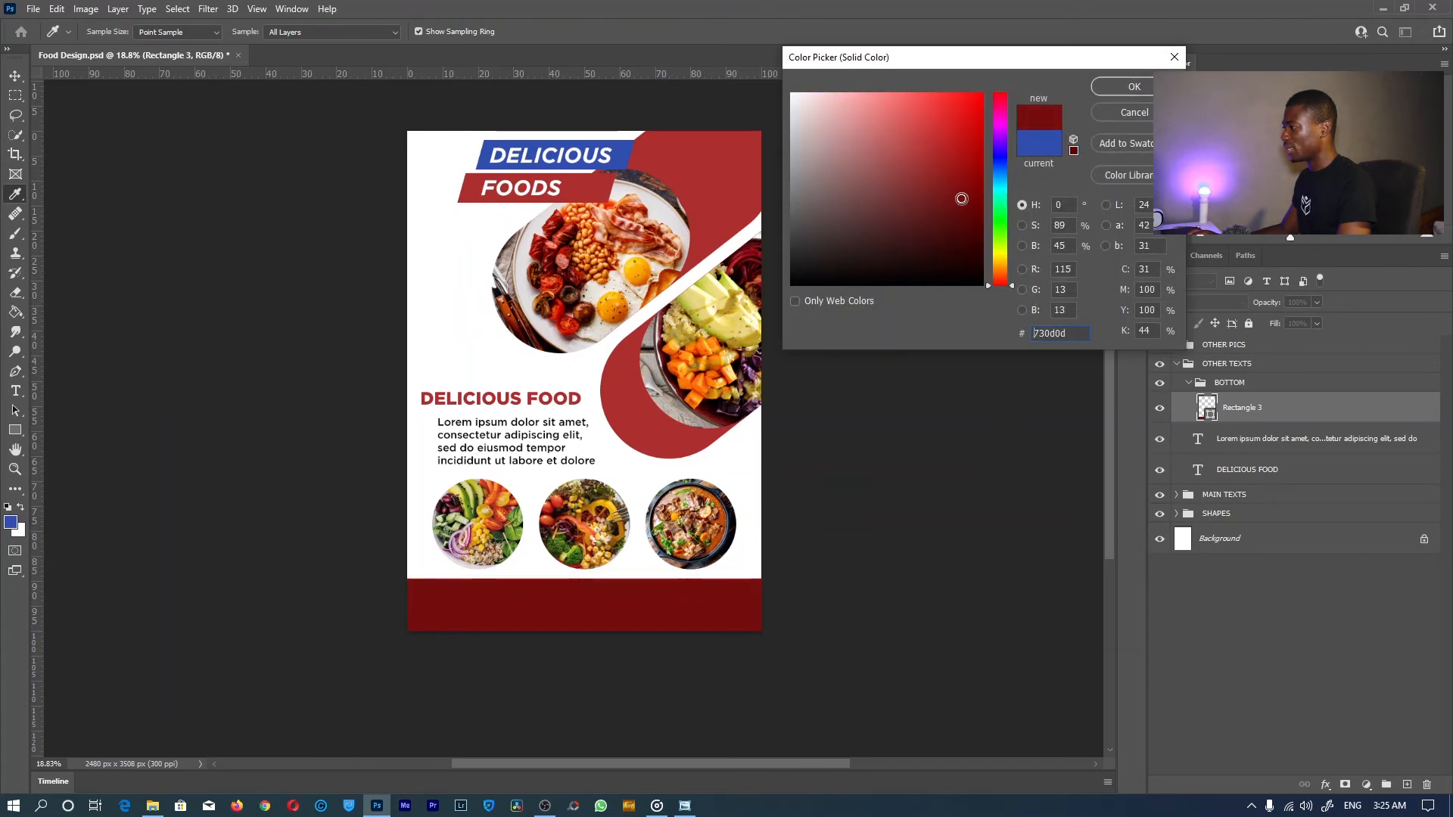
pyautogui.click(1118, 91)
# Lower the top edge of the dark red rectangle to make it about 213 px high.
pyautogui.scroll(2, 573, 454)
pyautogui.hotkey('ctrl', 't')
pyautogui.moveTo(574, 697); pyautogui.dragTo(573, 719)
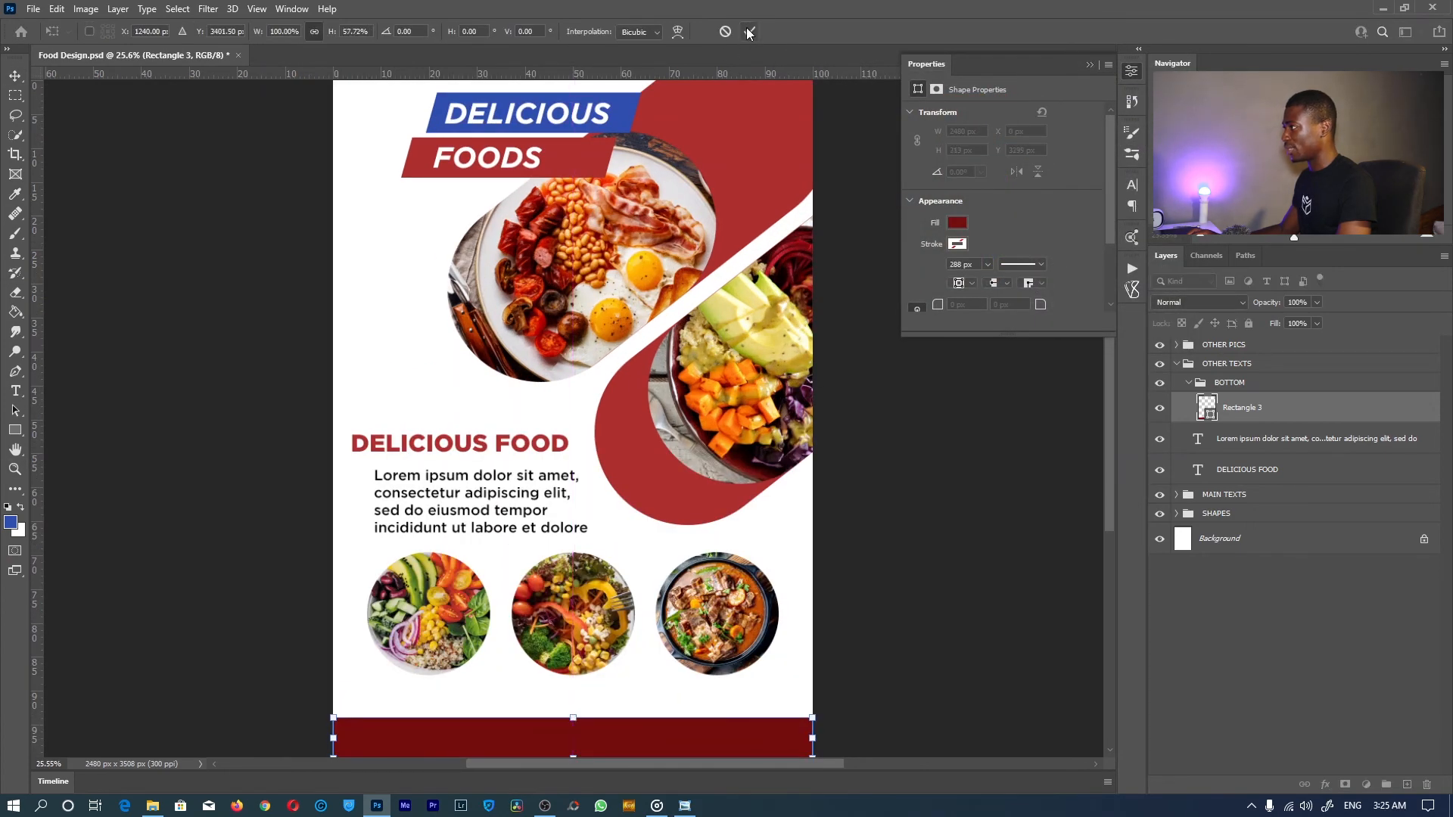
pyautogui.press('Return')
pyautogui.scroll(-1, 649, 342)
# Enlarge the OTHER PICS circle row slightly and shift it down toward the dark red strip.
pyautogui.click(1224, 344)
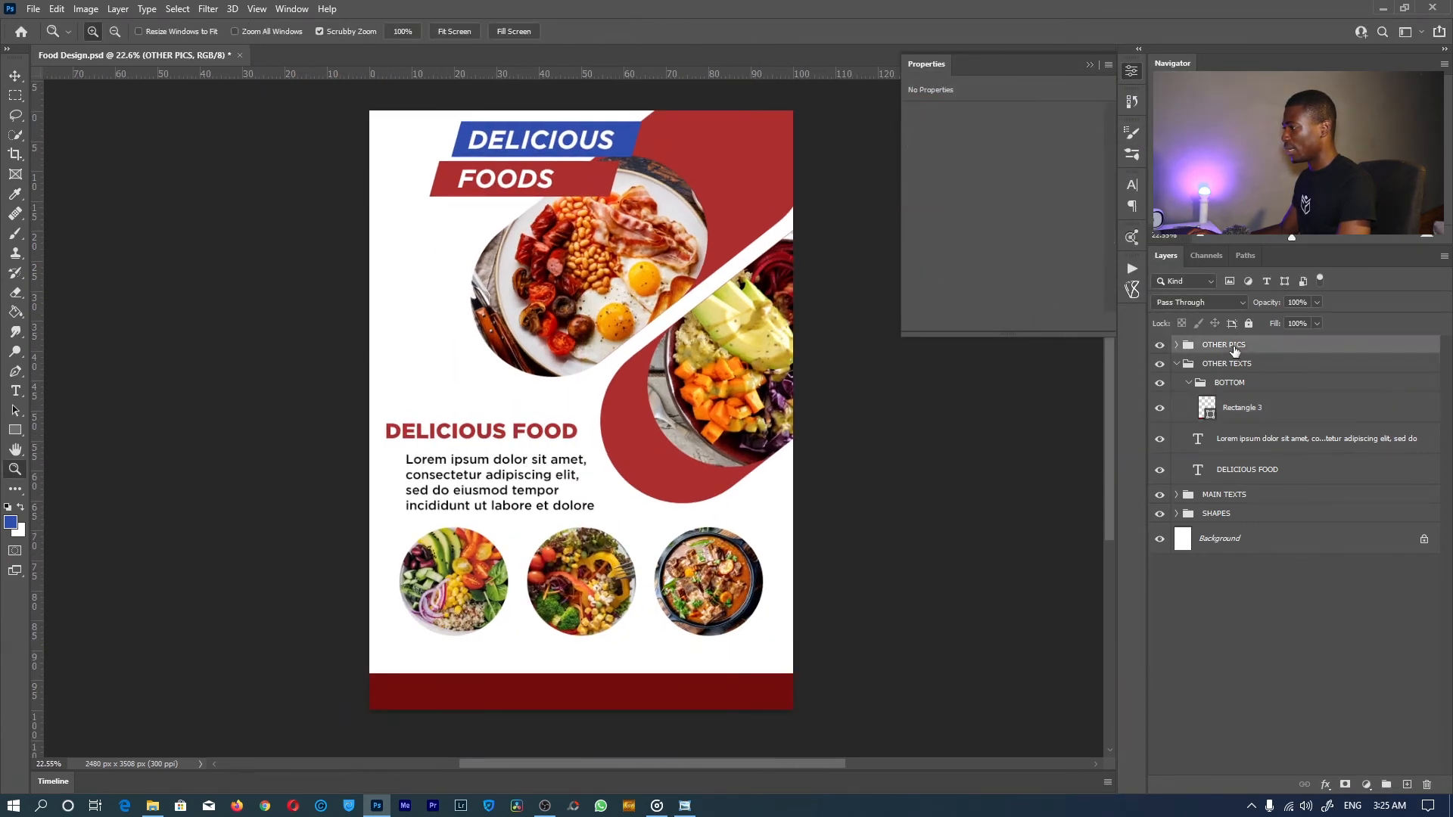
pyautogui.moveTo(586, 646)
pyautogui.mouseDown()
pyautogui.moveTo(581, 672)
pyautogui.moveTo(582, 659)
pyautogui.mouseUp()
pyautogui.moveTo(602, 608); pyautogui.dragTo(601, 616)
# Extend the Lorem ipsum text box down to about 471 px high and set its font size to 16 pt.
pyautogui.doubleClick(515, 491)
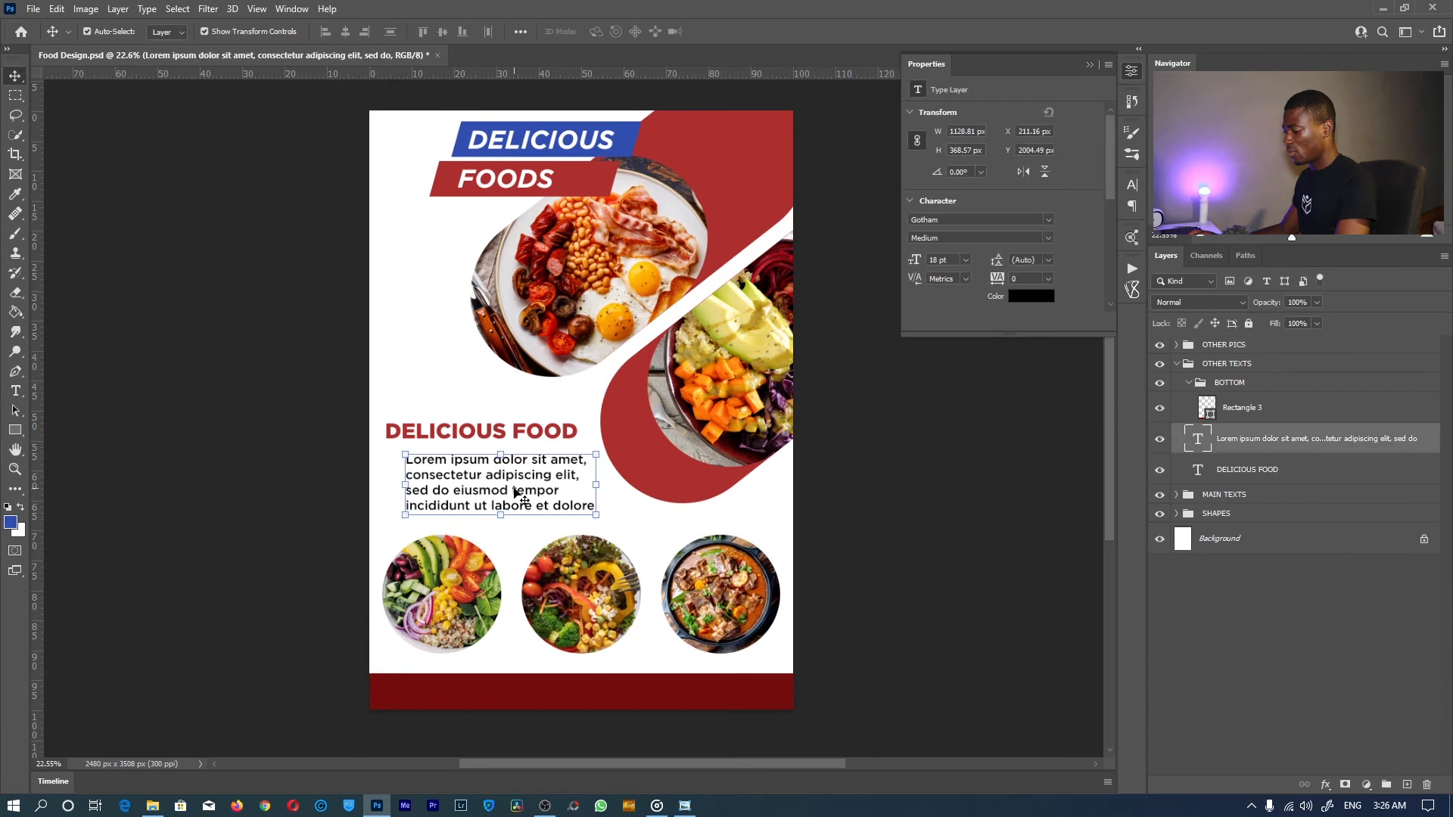
pyautogui.moveTo(503, 517); pyautogui.dragTo(503, 534)
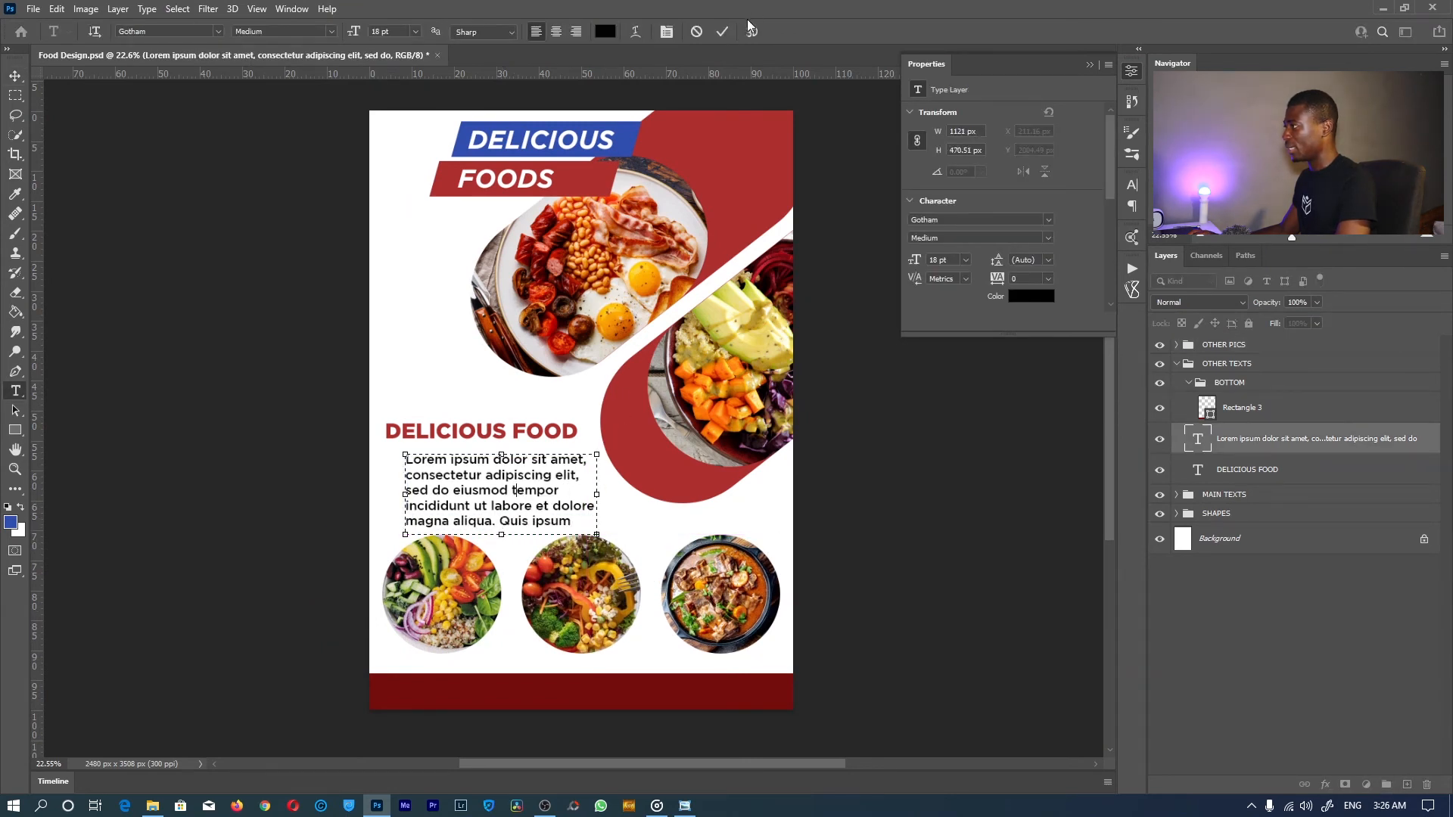
pyautogui.hotkey('ctrl', 'a')
pyautogui.click(416, 31)
pyautogui.click(408, 145)
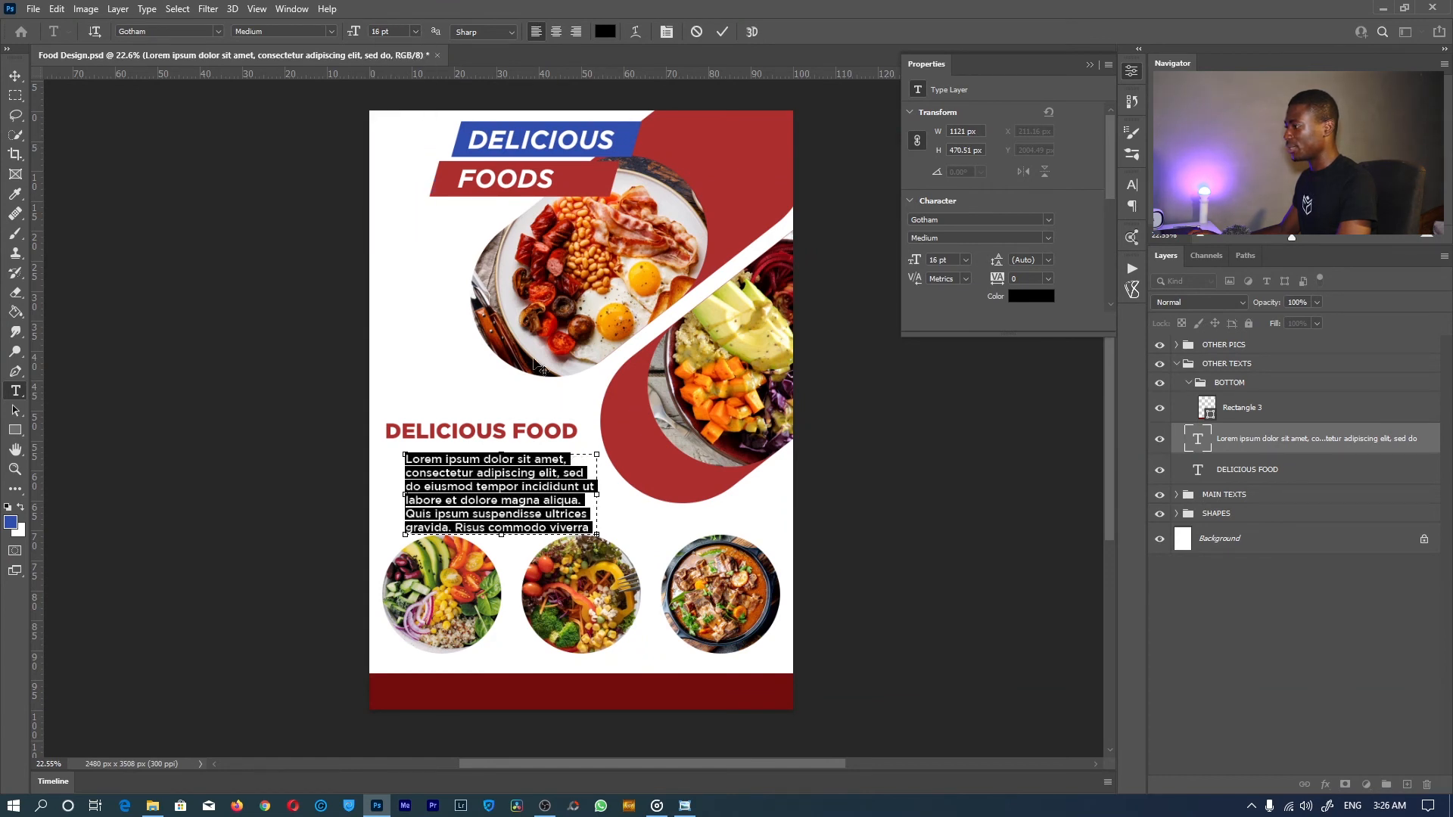
pyautogui.click(723, 31)
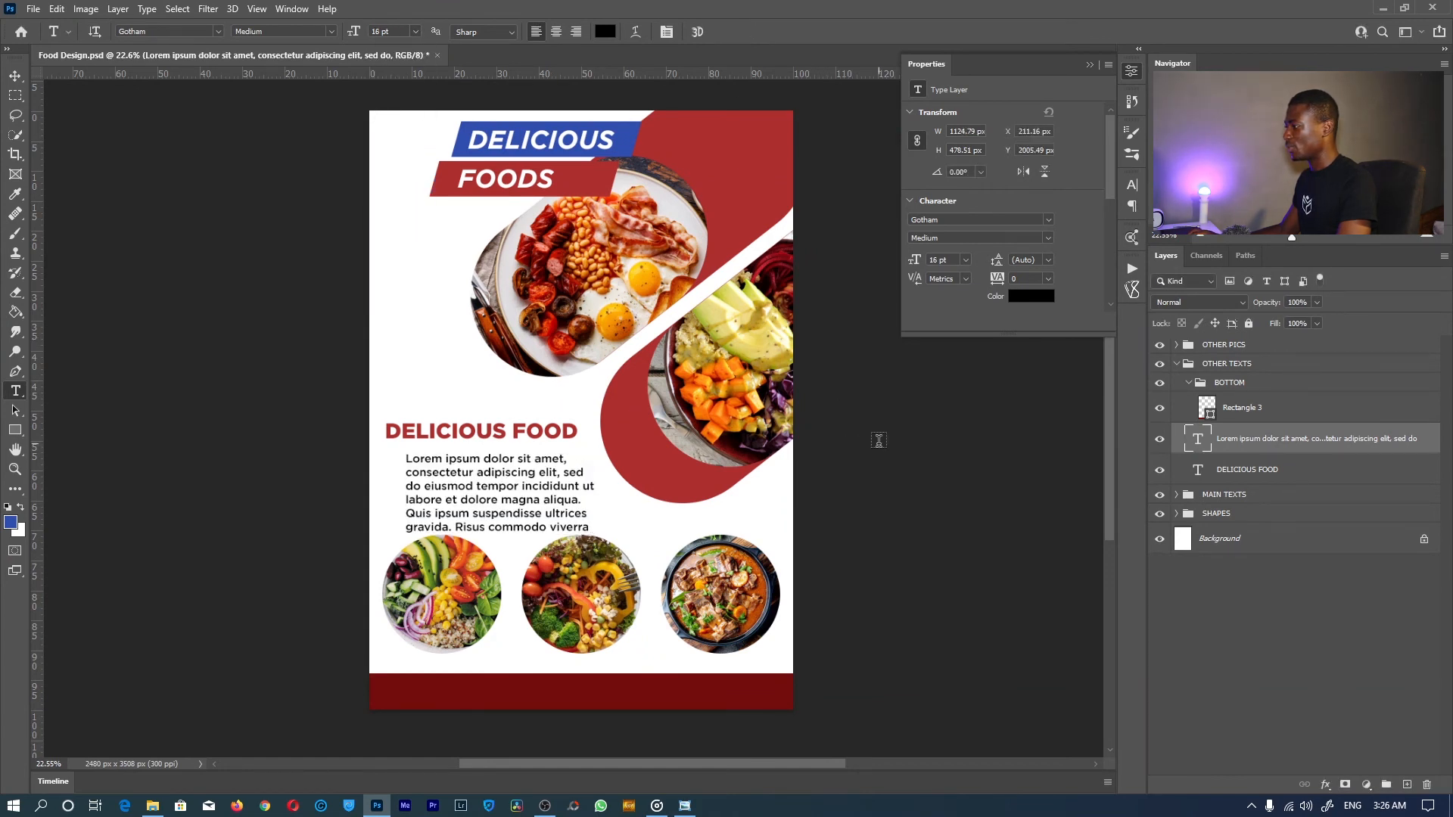
# Scale the OTHER PICS group down slightly from its top edge to leave a gap beneath the paragraph.
pyautogui.click(1233, 345)
pyautogui.press('v')
pyautogui.moveTo(583, 524); pyautogui.dragTo(587, 535)
pyautogui.press('Return')
# Add a text line reading FOR ORDERS on the dark red strip at the bottom of the page.
pyautogui.press('z')
pyautogui.moveTo(571, 692); pyautogui.dragTo(617, 688)
pyautogui.moveTo(696, 595); pyautogui.dragTo(693, 505)
pyautogui.moveTo(588, 626); pyautogui.dragTo(619, 619)
pyautogui.click(1250, 411)
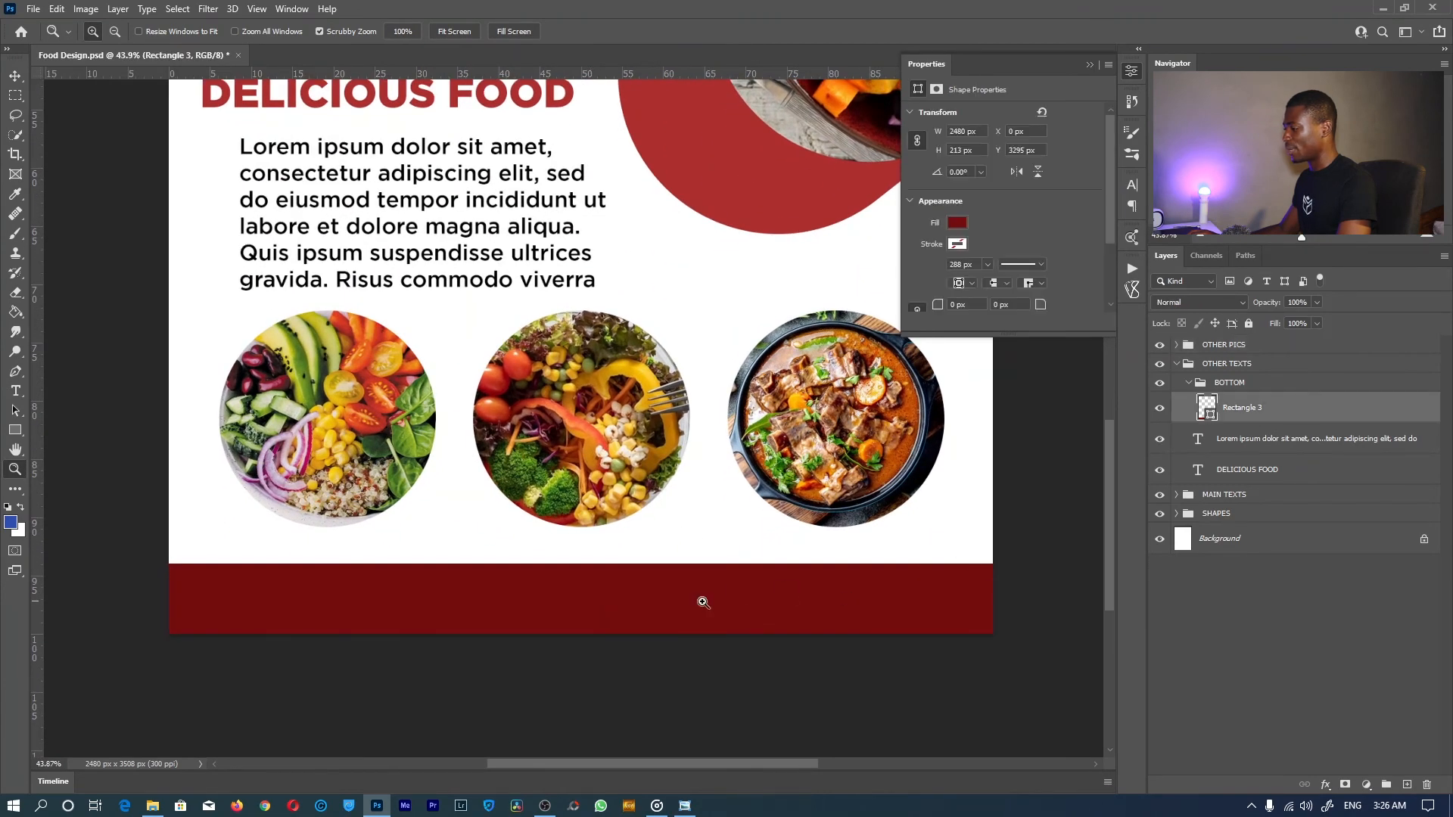
pyautogui.press('t')
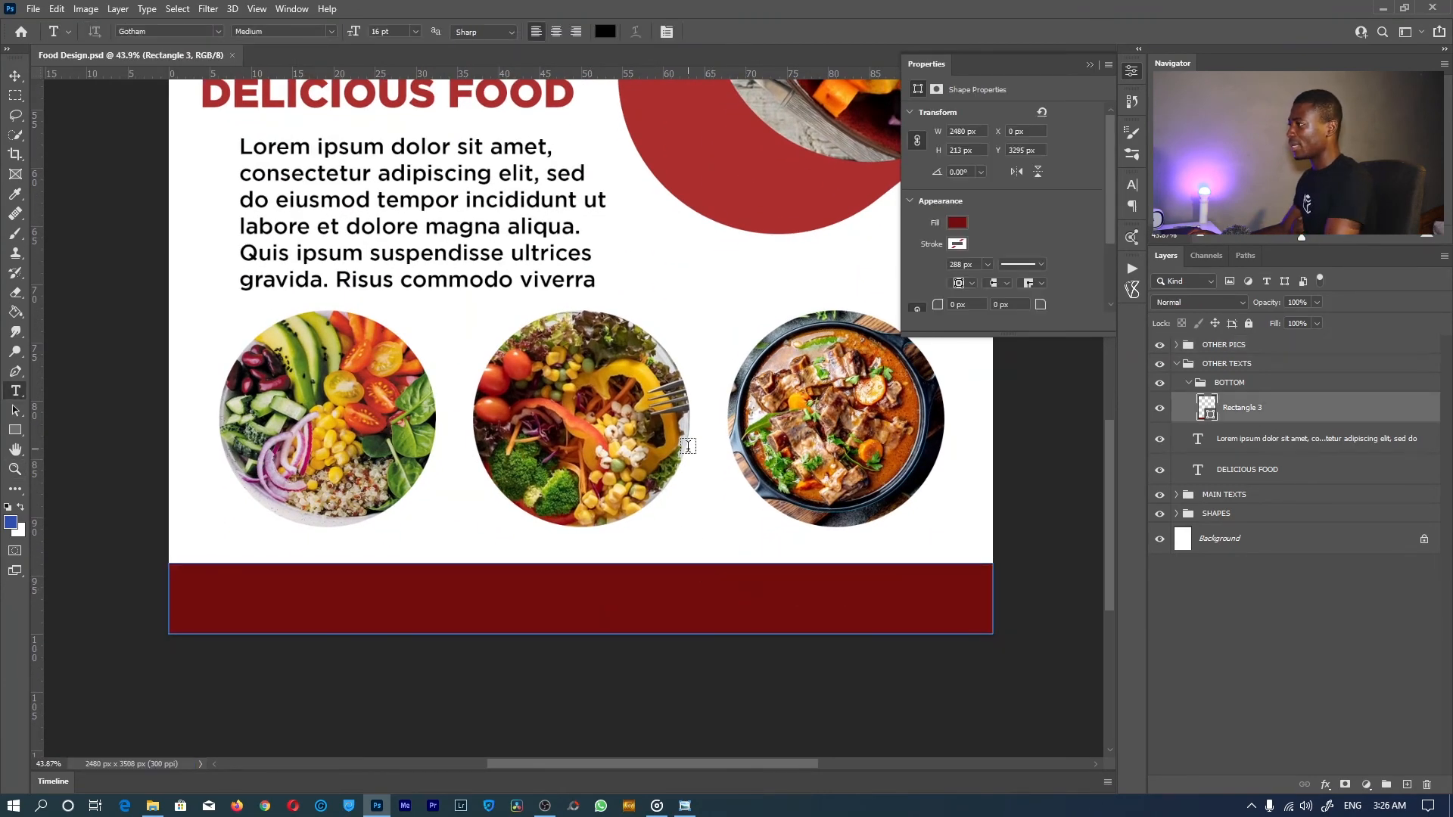
pyautogui.click(505, 277)
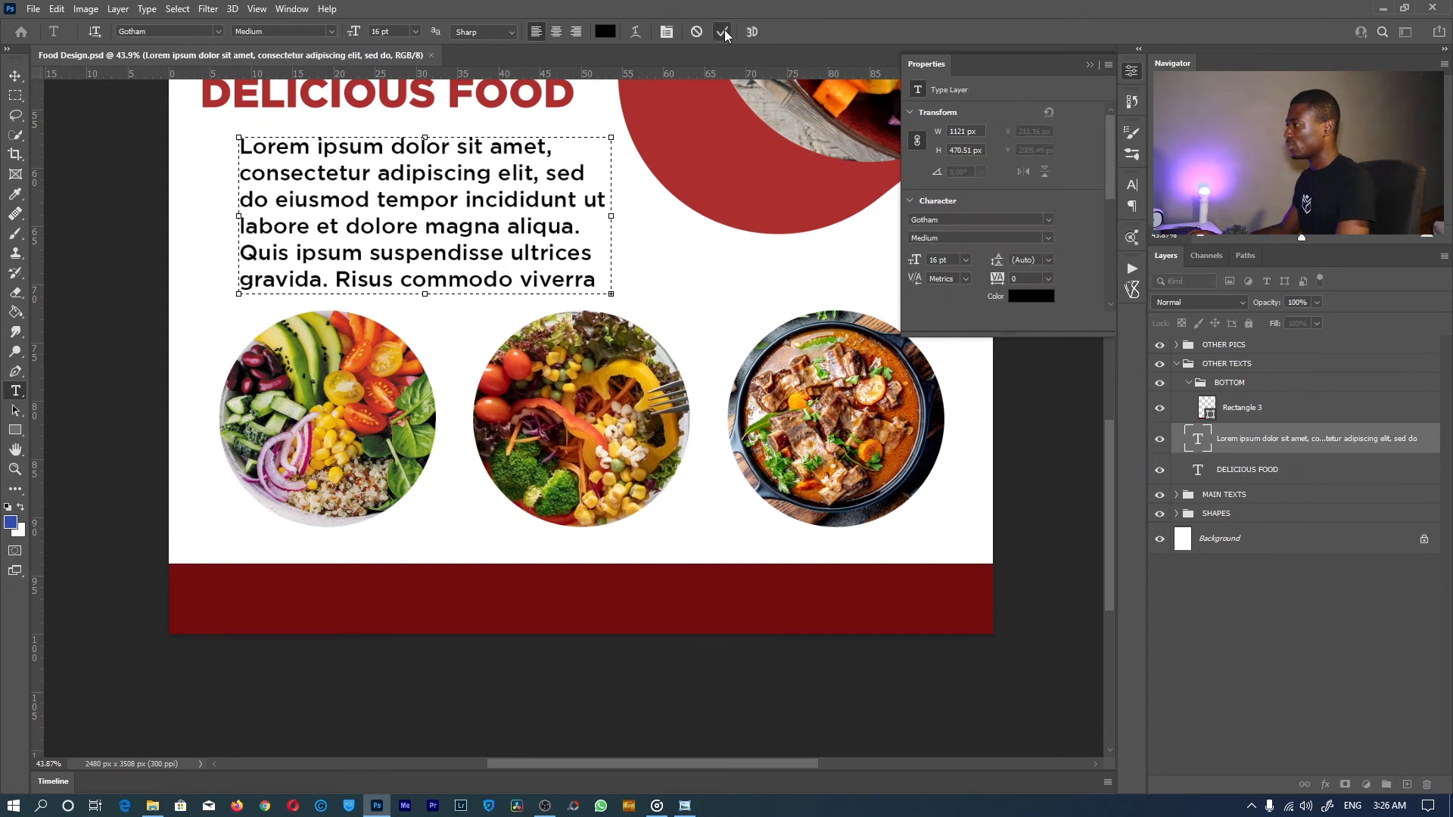
pyautogui.click(440, 601)
pyautogui.click(448, 606)
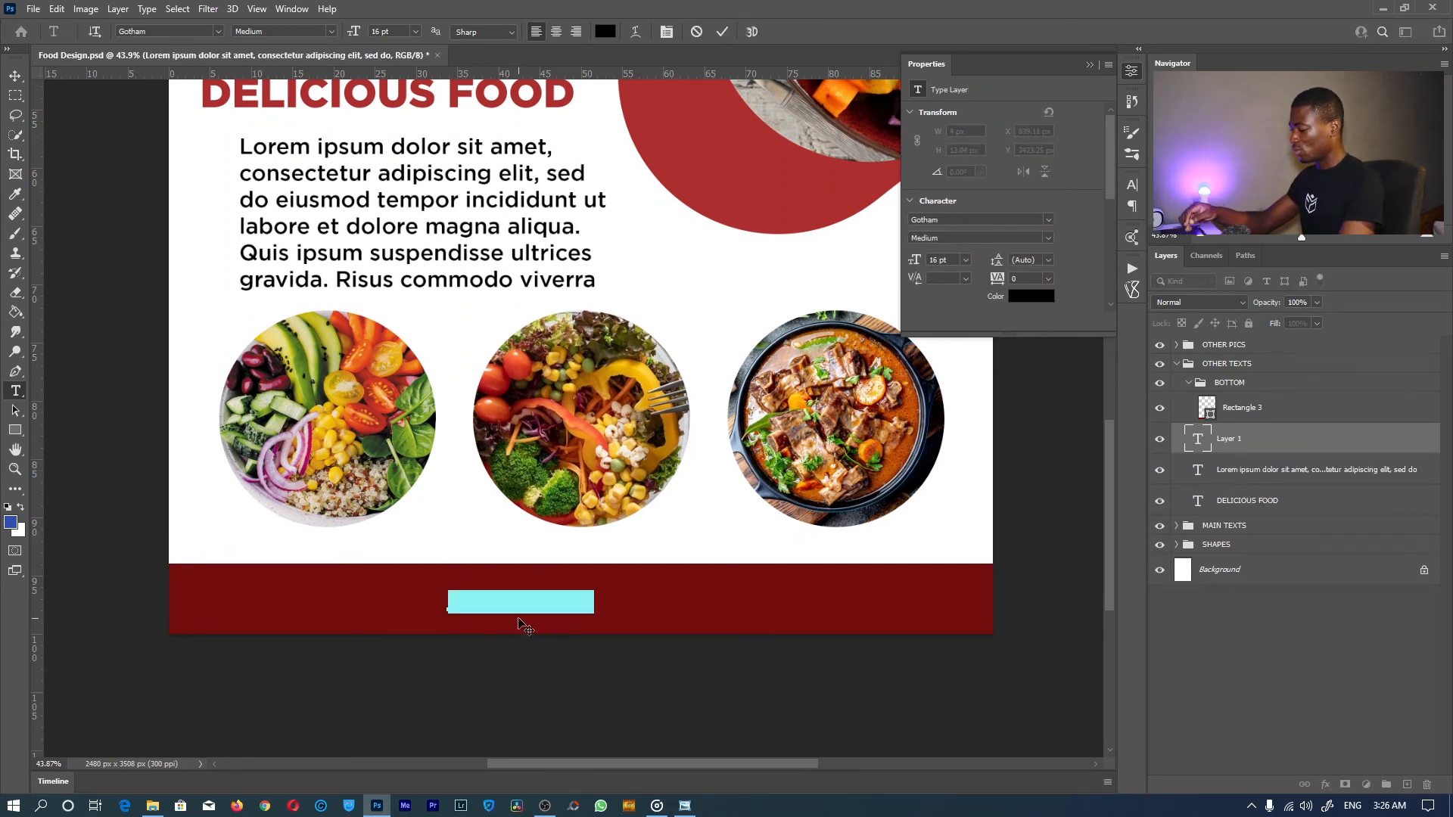
pyautogui.press('BackSpace')
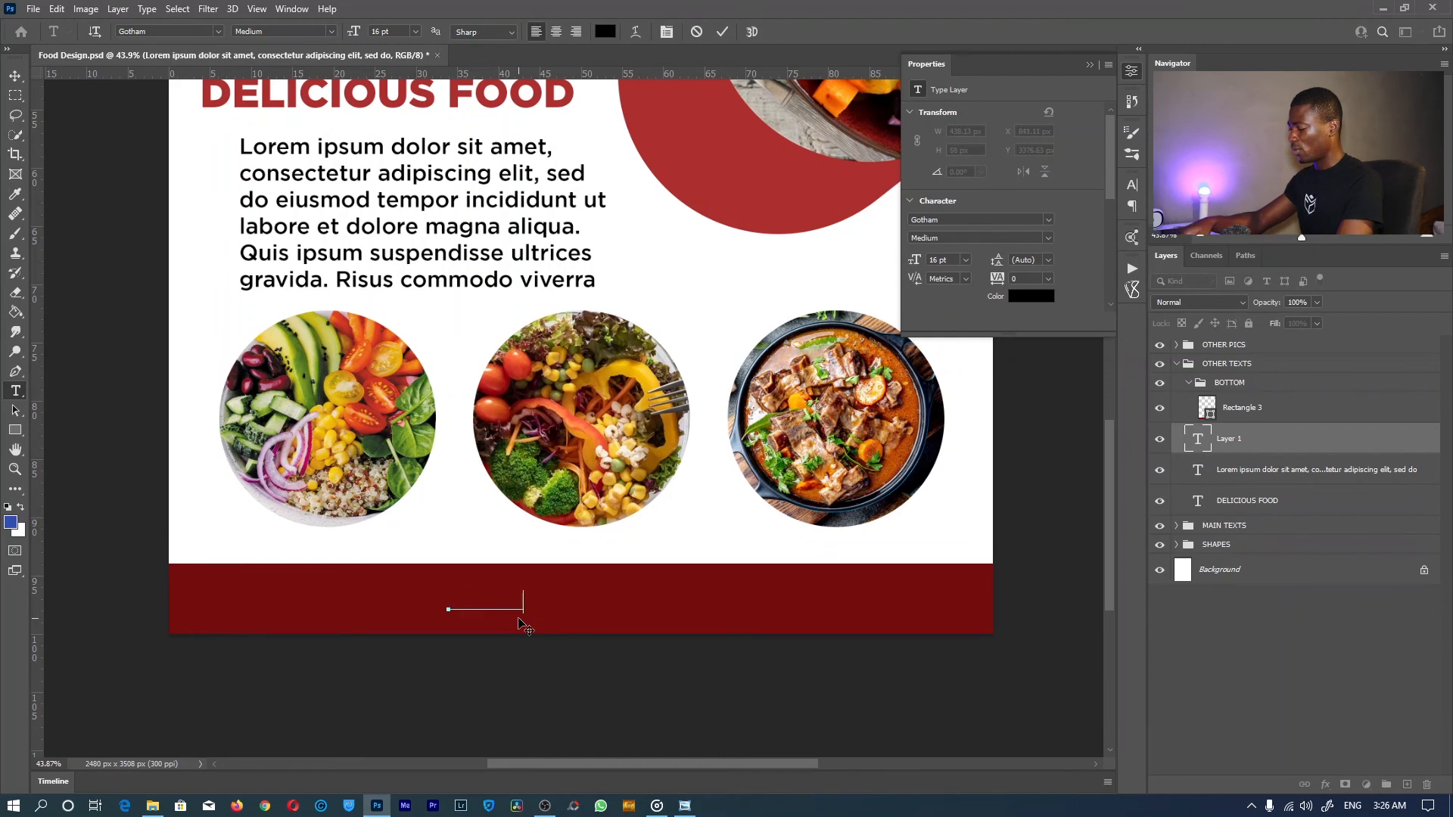
# Set the text colour of the whole FOR ORDERS line to ffffff.
pyautogui.hotkey('ctrl', 'a')
pyautogui.click(612, 32)
pyautogui.write('ffffff')
pyautogui.press('Return')
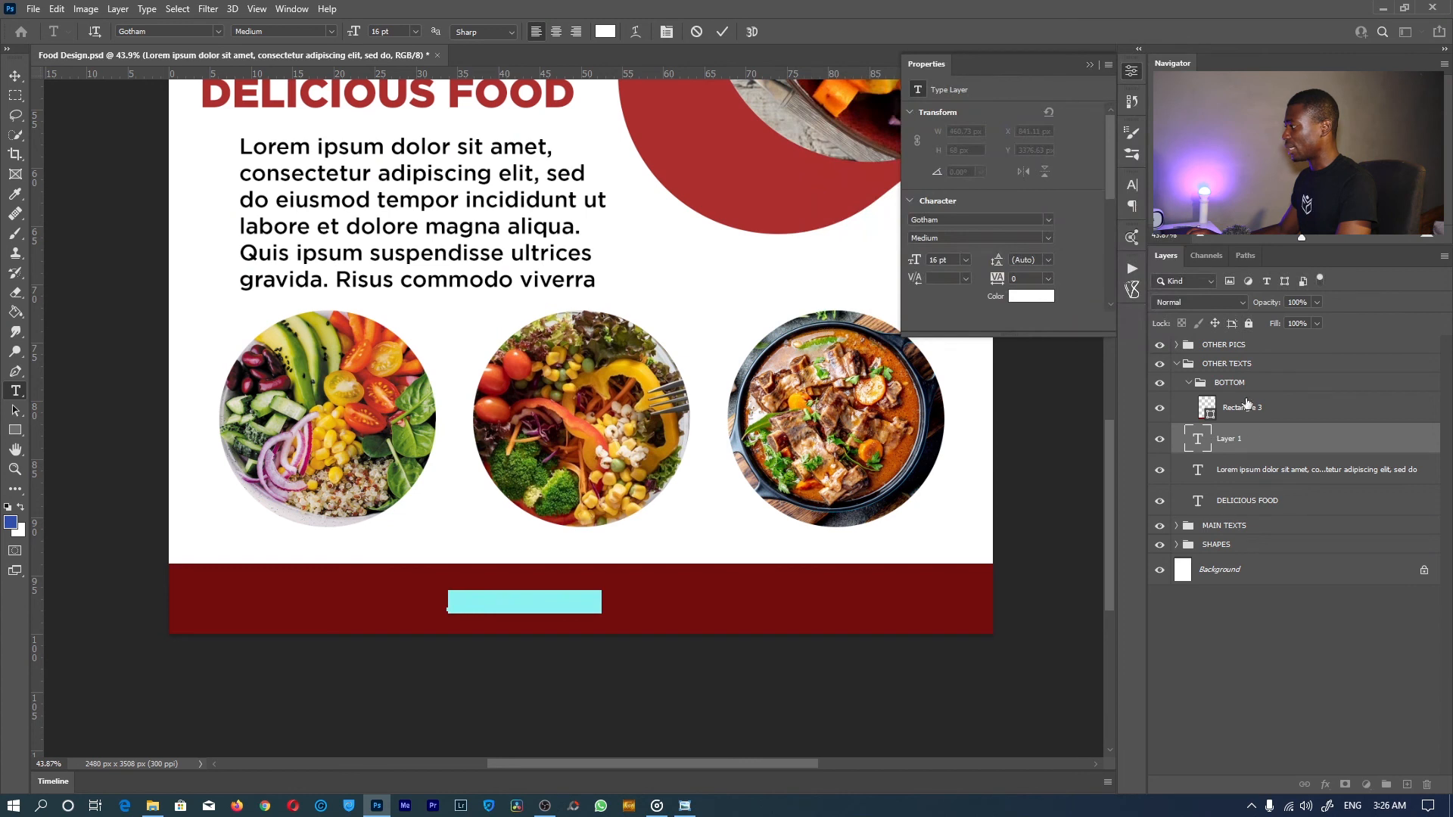
# Move the FOR ORDERS layer into the BOTTOM group above Rectangle 3 and place the text at the strip's left end.
pyautogui.moveTo(1239, 433); pyautogui.dragTo(1247, 401)
pyautogui.click(549, 604)
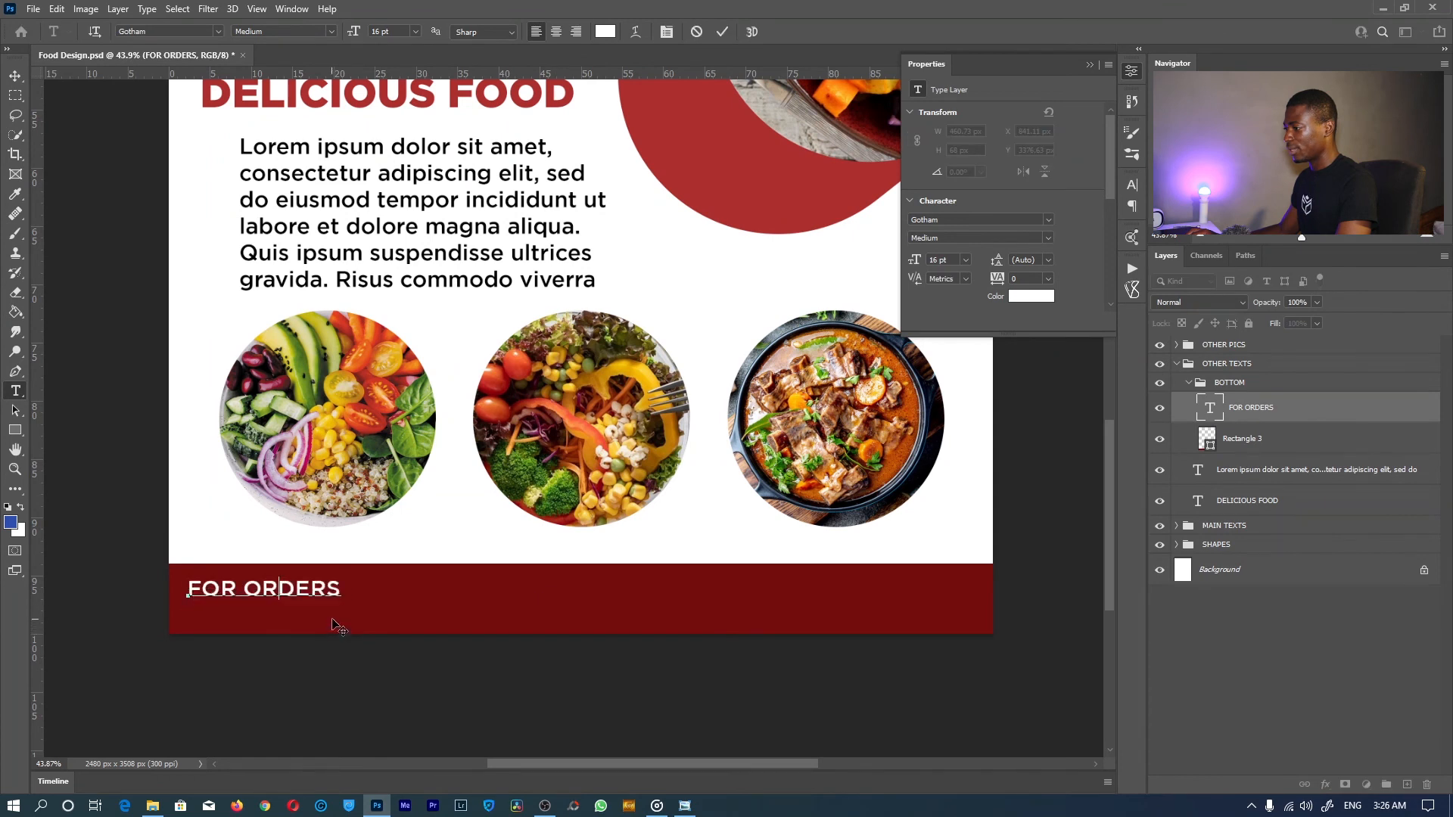
pyautogui.moveTo(330, 635); pyautogui.dragTo(338, 614)
# Extend the strip text to read FOR ORDERS, CONTACT and enter the contact phone number on a second line.
pyautogui.click(348, 584)
pyautogui.write(': CO')
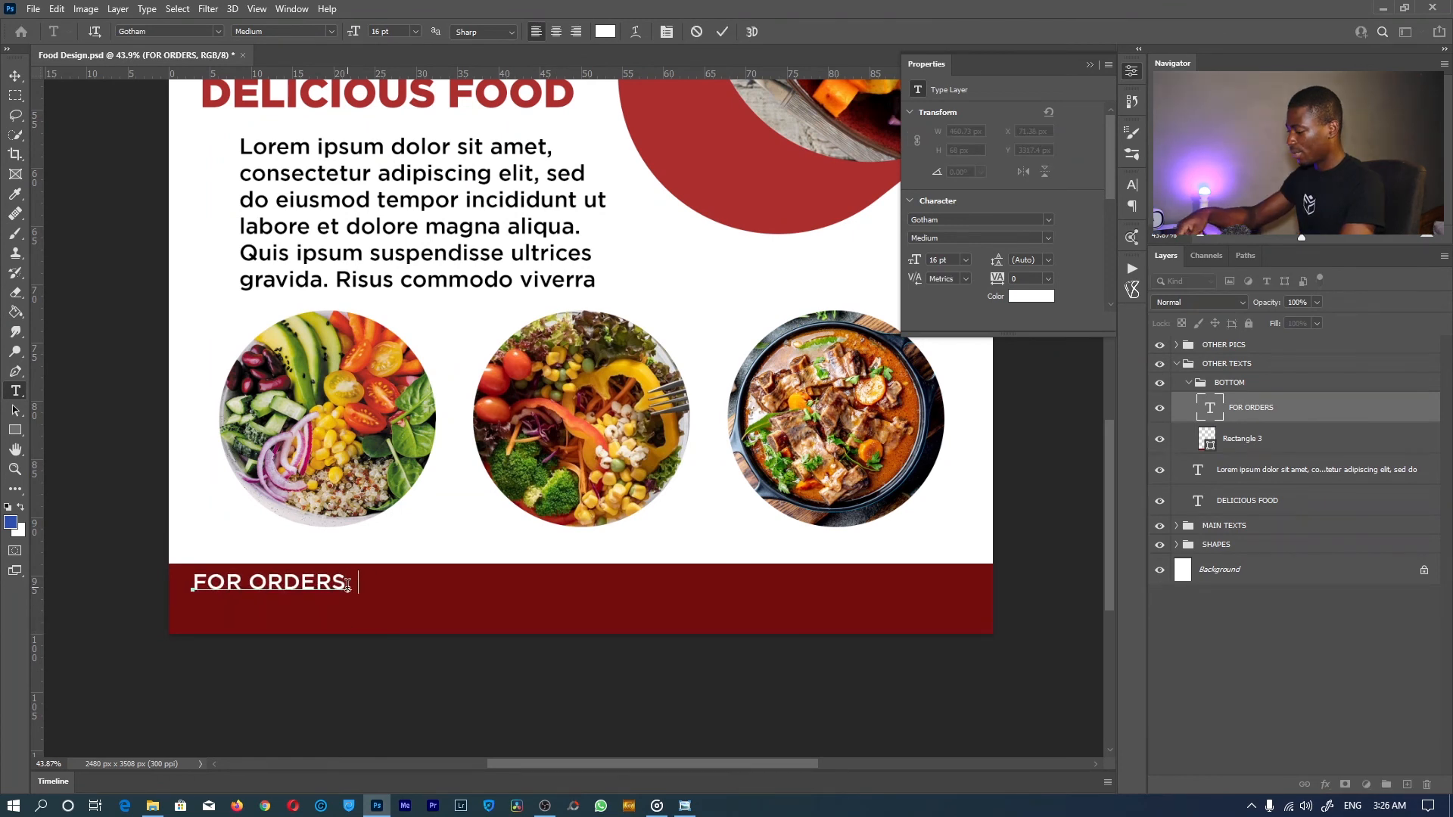
pyautogui.write('TACT')
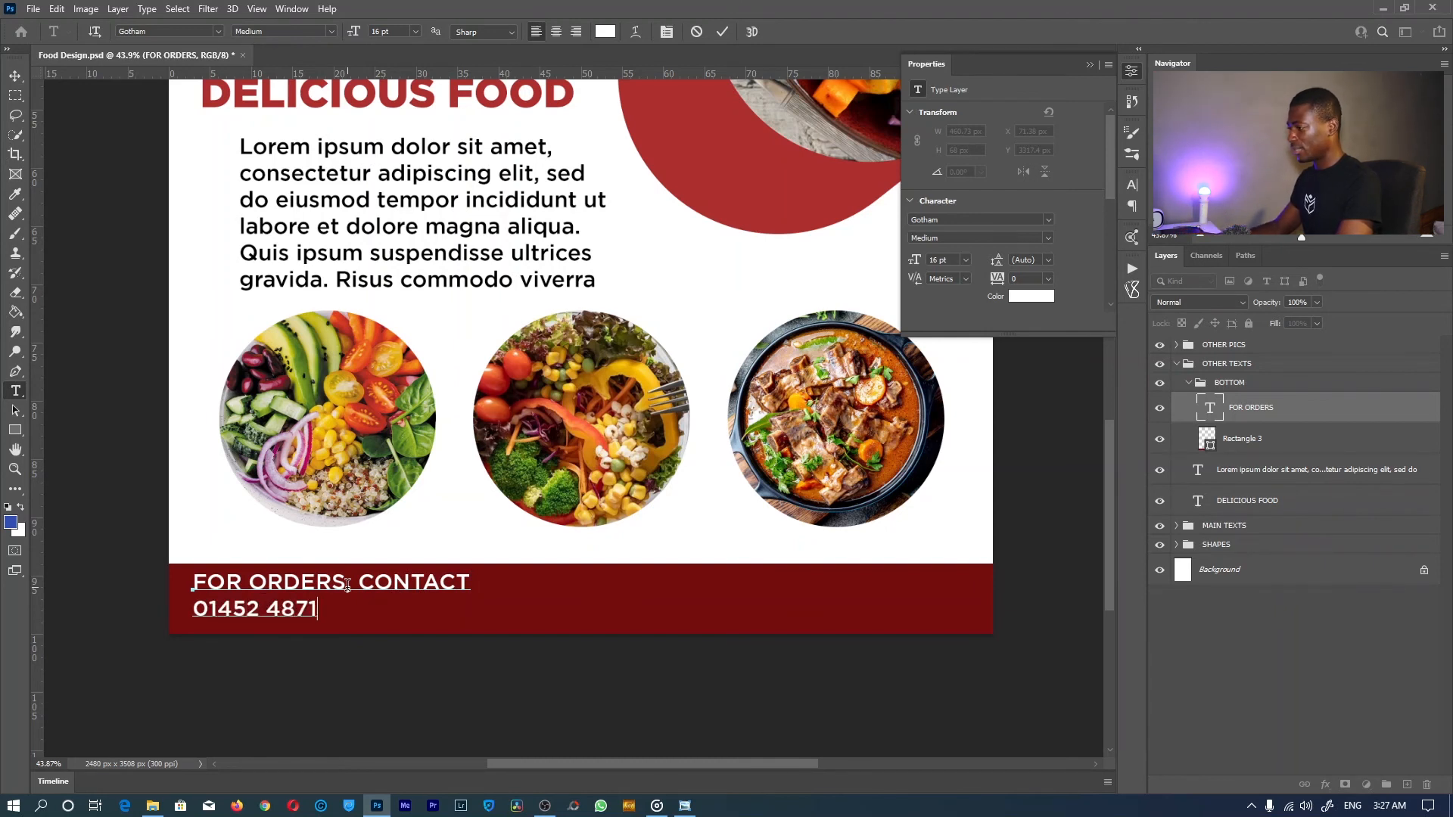
# Set the font size of the phone number line to 24 pt and apply the text edit.
pyautogui.hotkey('ctrl', 'a')
pyautogui.moveTo(401, 610); pyautogui.dragTo(113, 601)
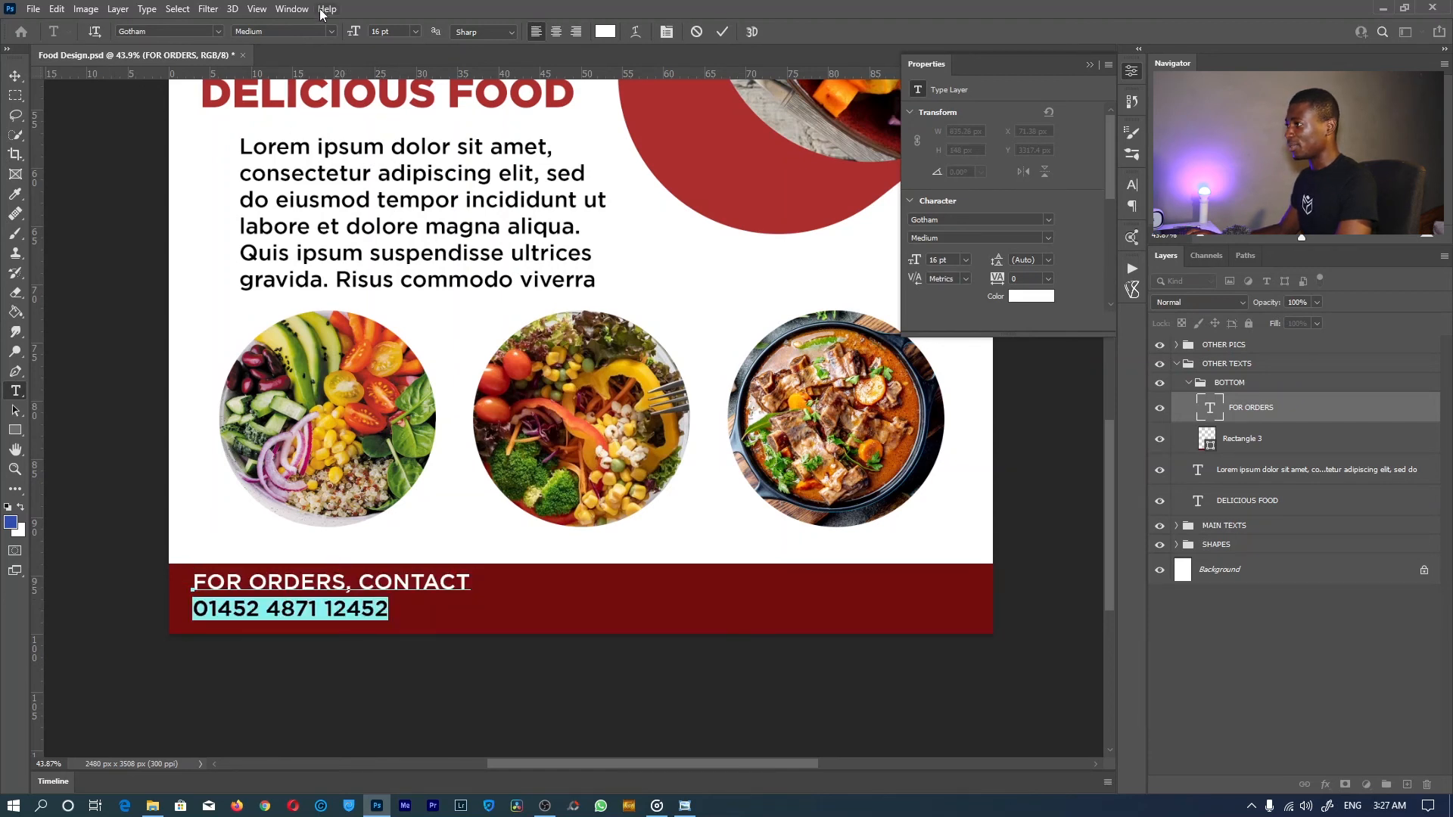
pyautogui.click(415, 31)
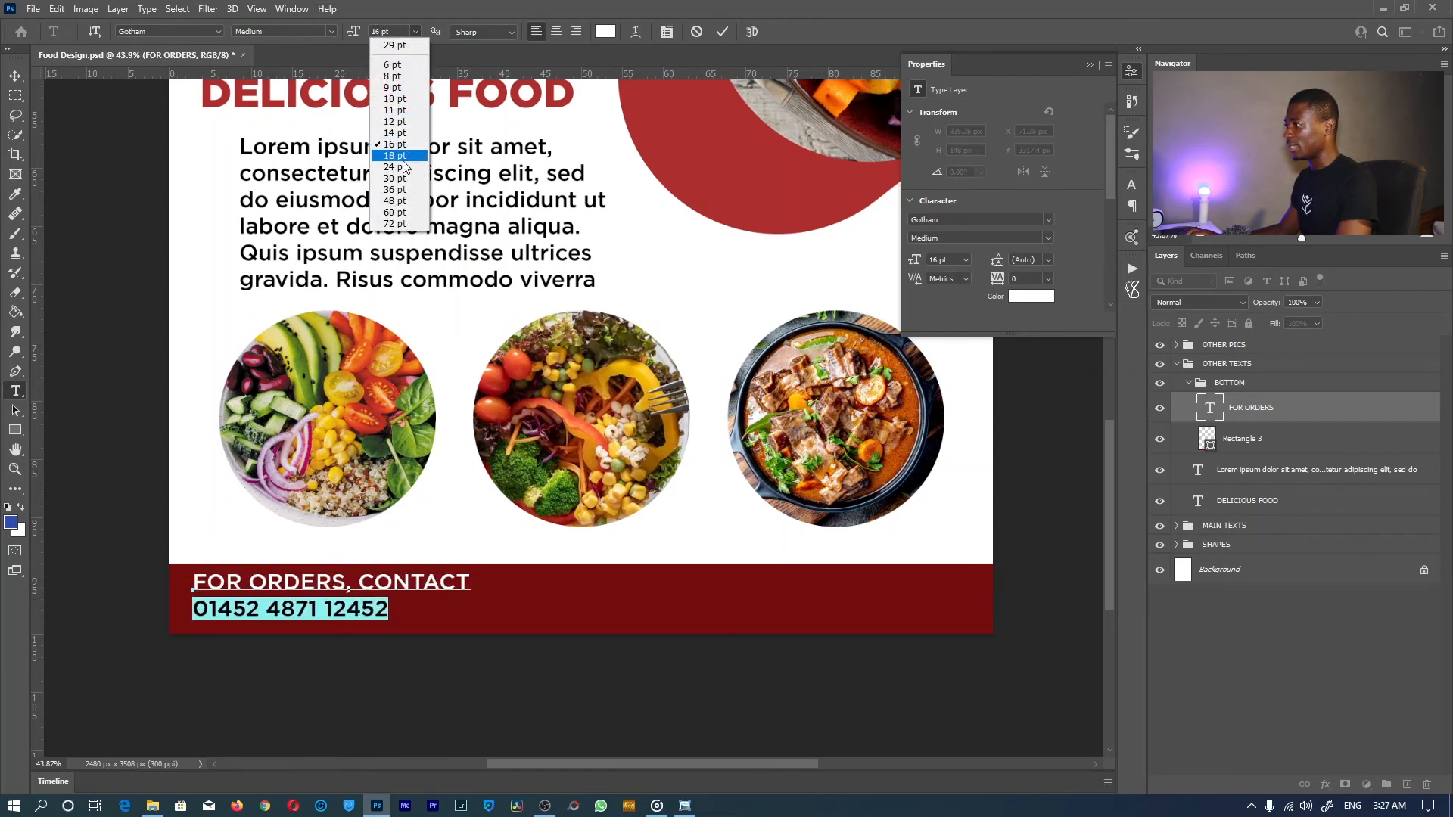
pyautogui.click(403, 169)
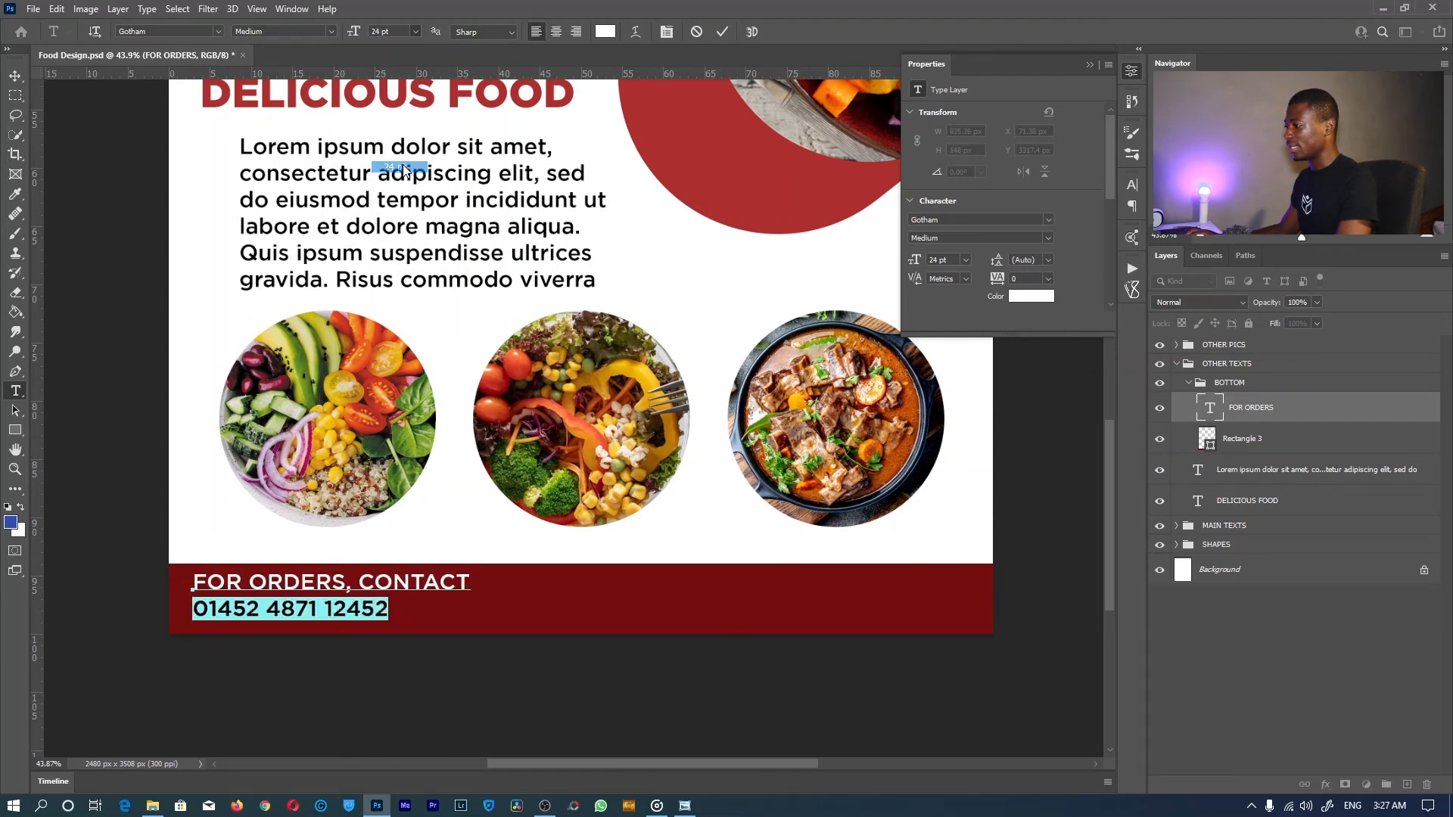
pyautogui.click(722, 32)
pyautogui.click(348, 589)
pyautogui.click(722, 34)
# Raise the top edge of the dark red strip to stretch it to about 121% of its height.
pyautogui.press('v')
pyautogui.click(587, 622)
pyautogui.moveTo(576, 561); pyautogui.dragTo(578, 544)
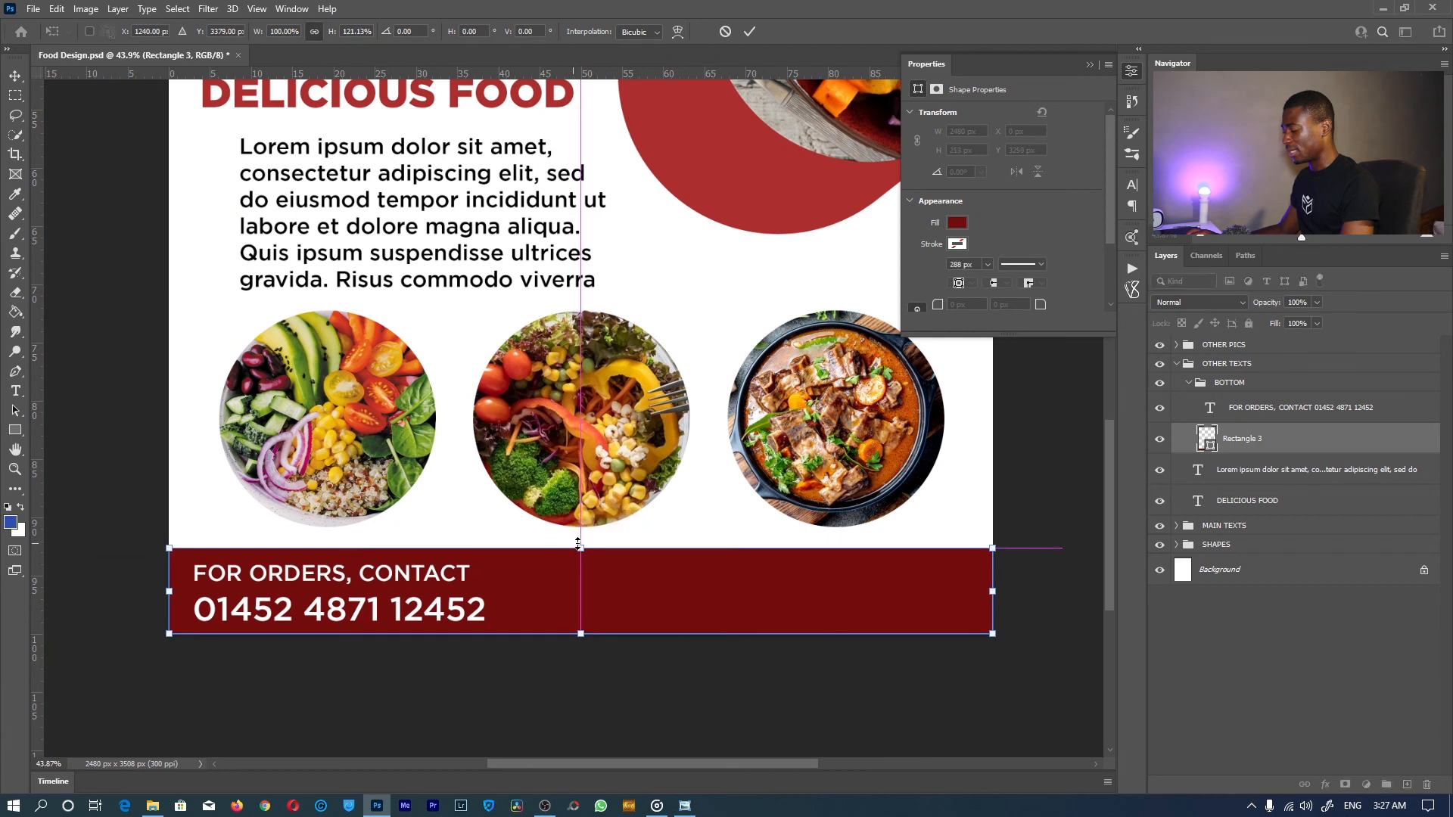
pyautogui.click(1260, 409)
pyautogui.press('t')
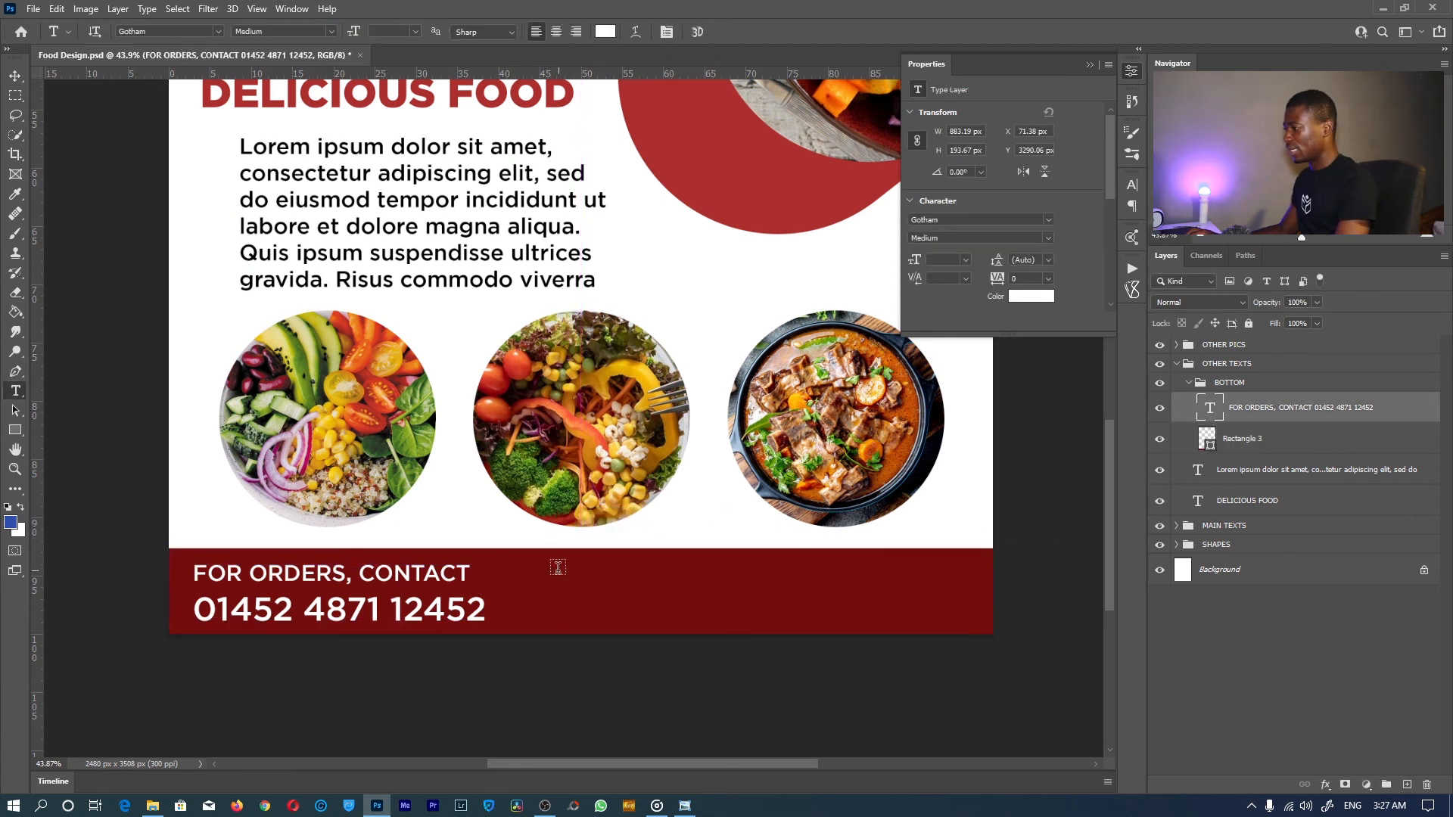
pyautogui.click(562, 584)
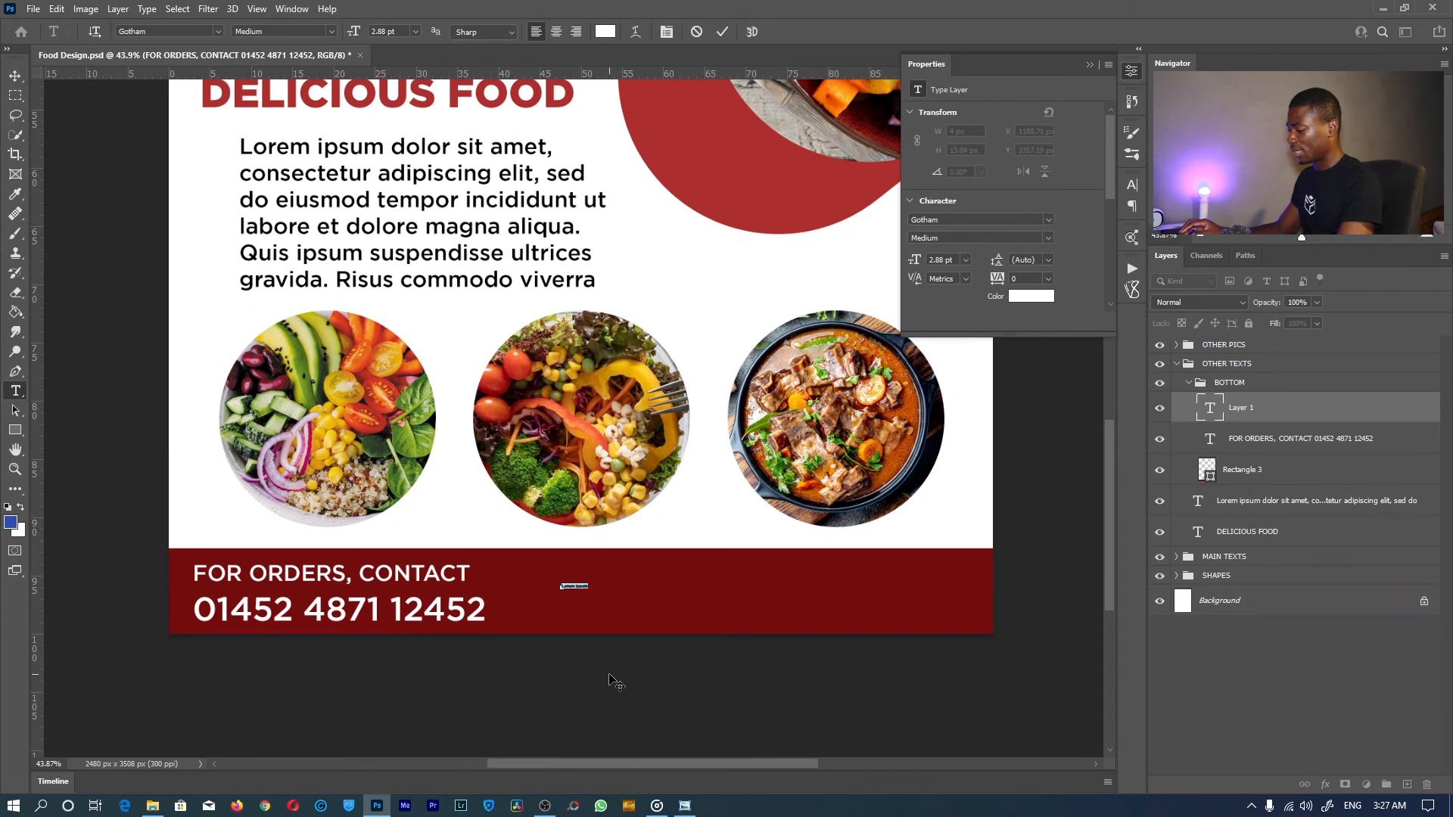
pyautogui.write('connect with ')
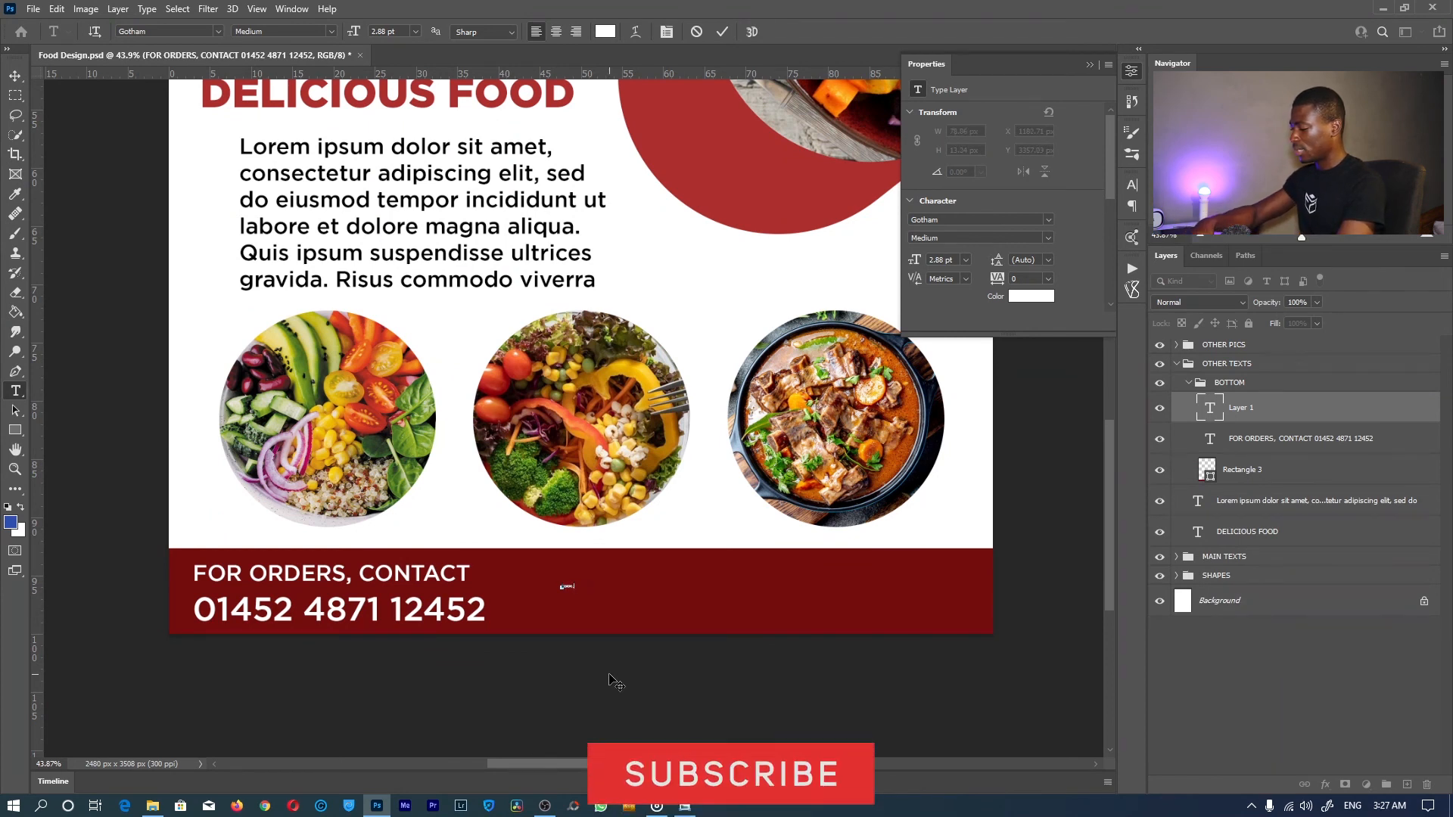
pyautogui.write('us on')
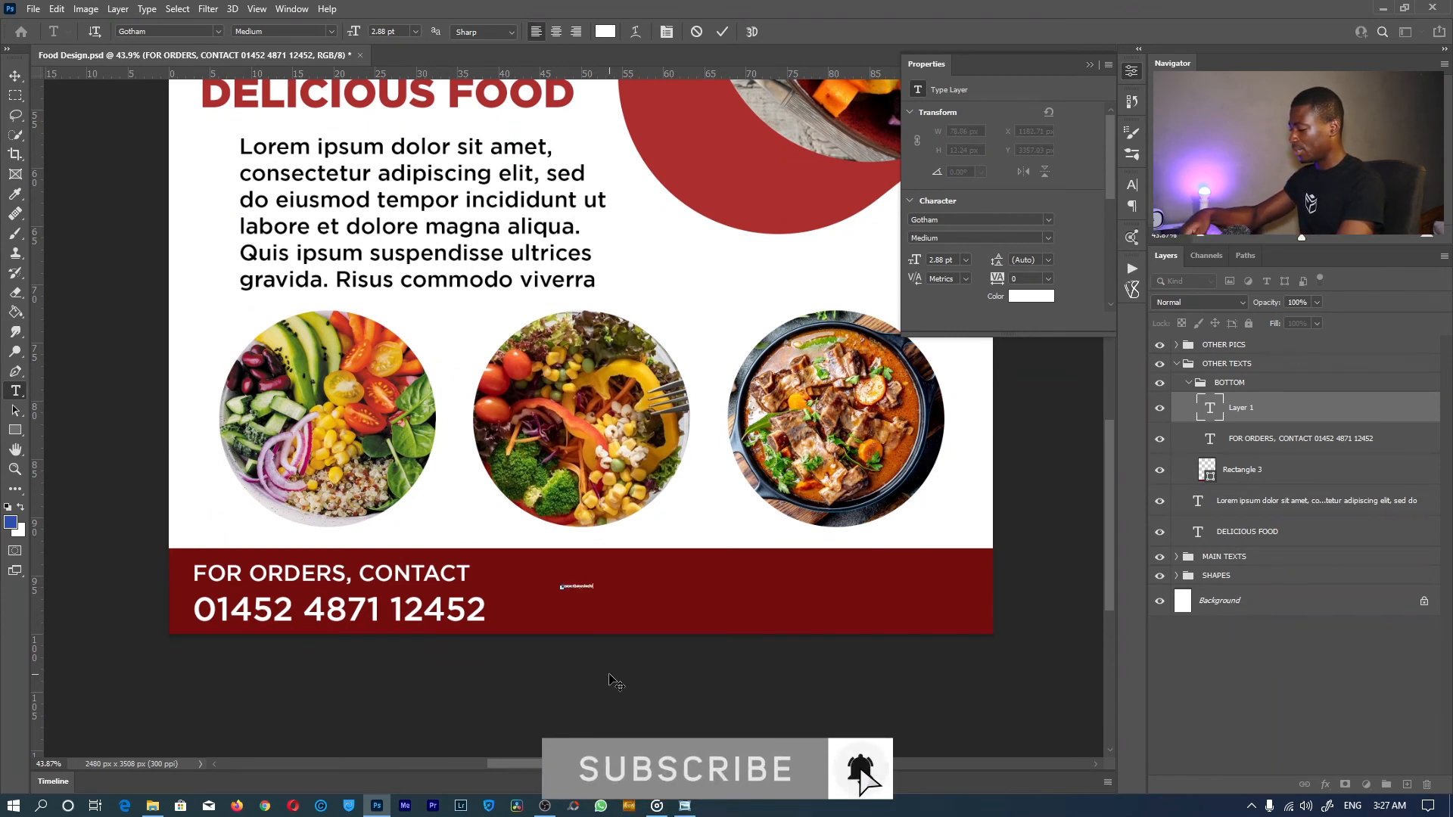
pyautogui.click(415, 31)
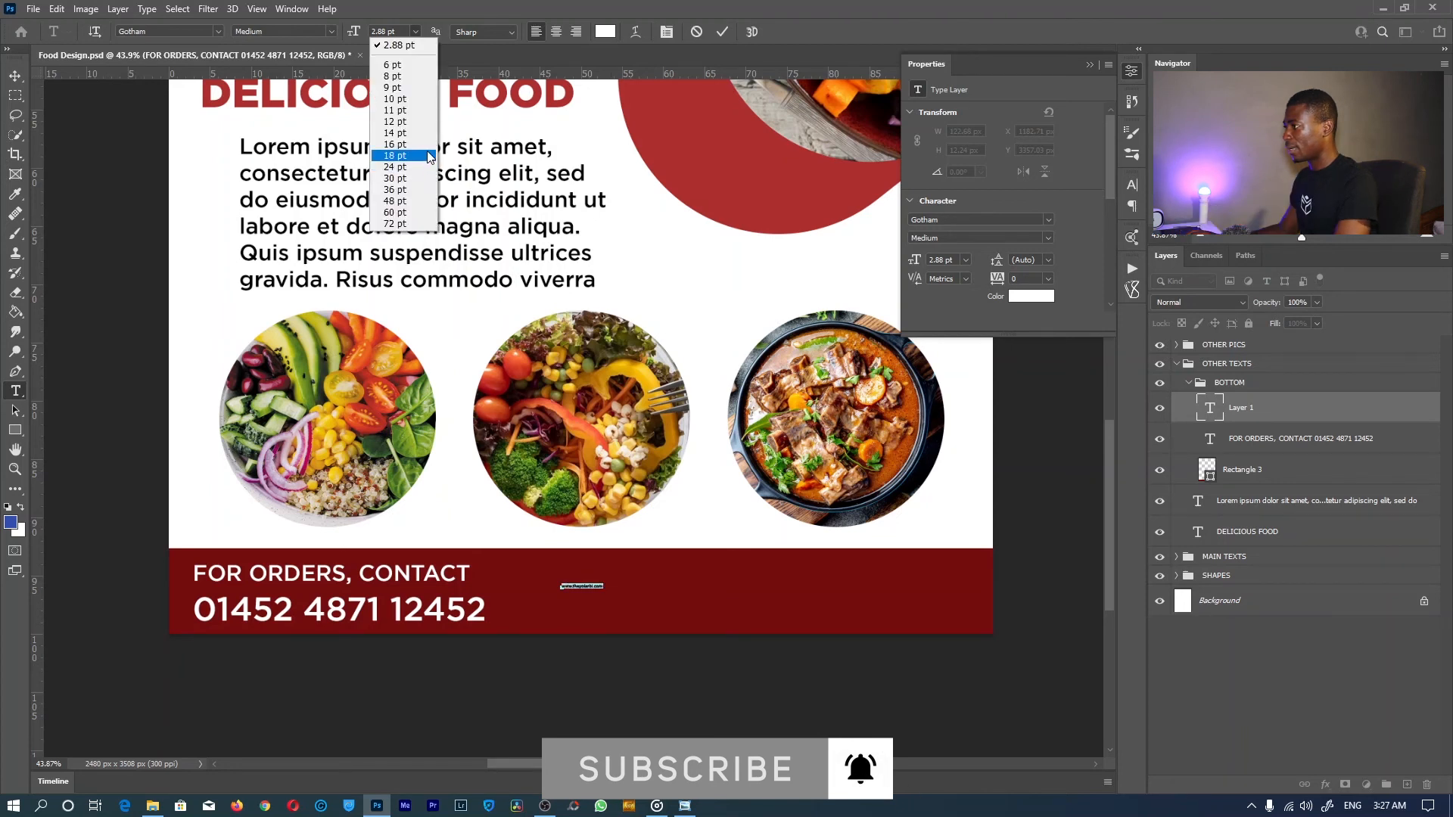
pyautogui.click(400, 132)
pyautogui.press('Right')
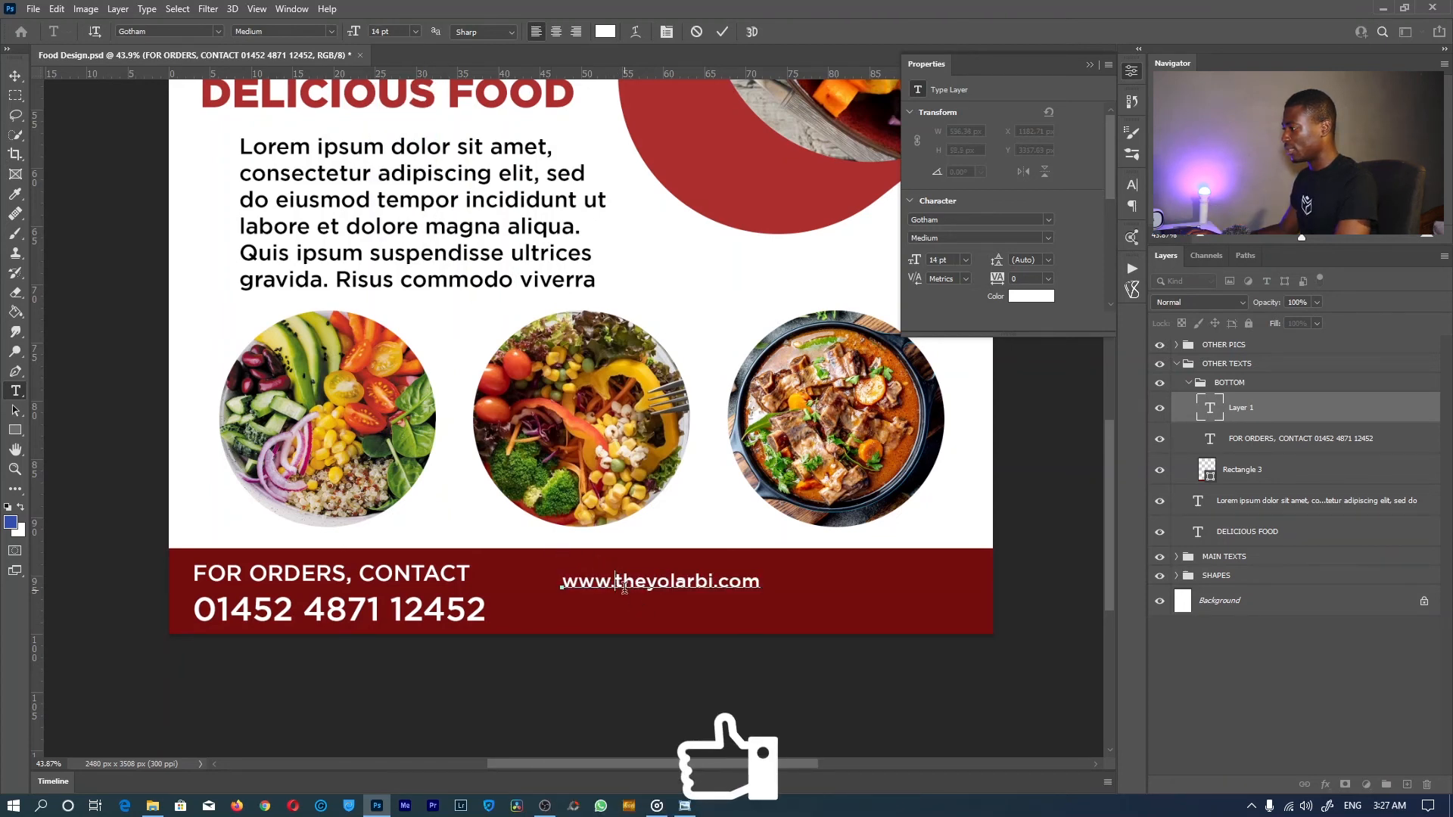
pyautogui.moveTo(631, 602); pyautogui.dragTo(610, 593)
pyautogui.press('Return')
pyautogui.write('www.phenocon')
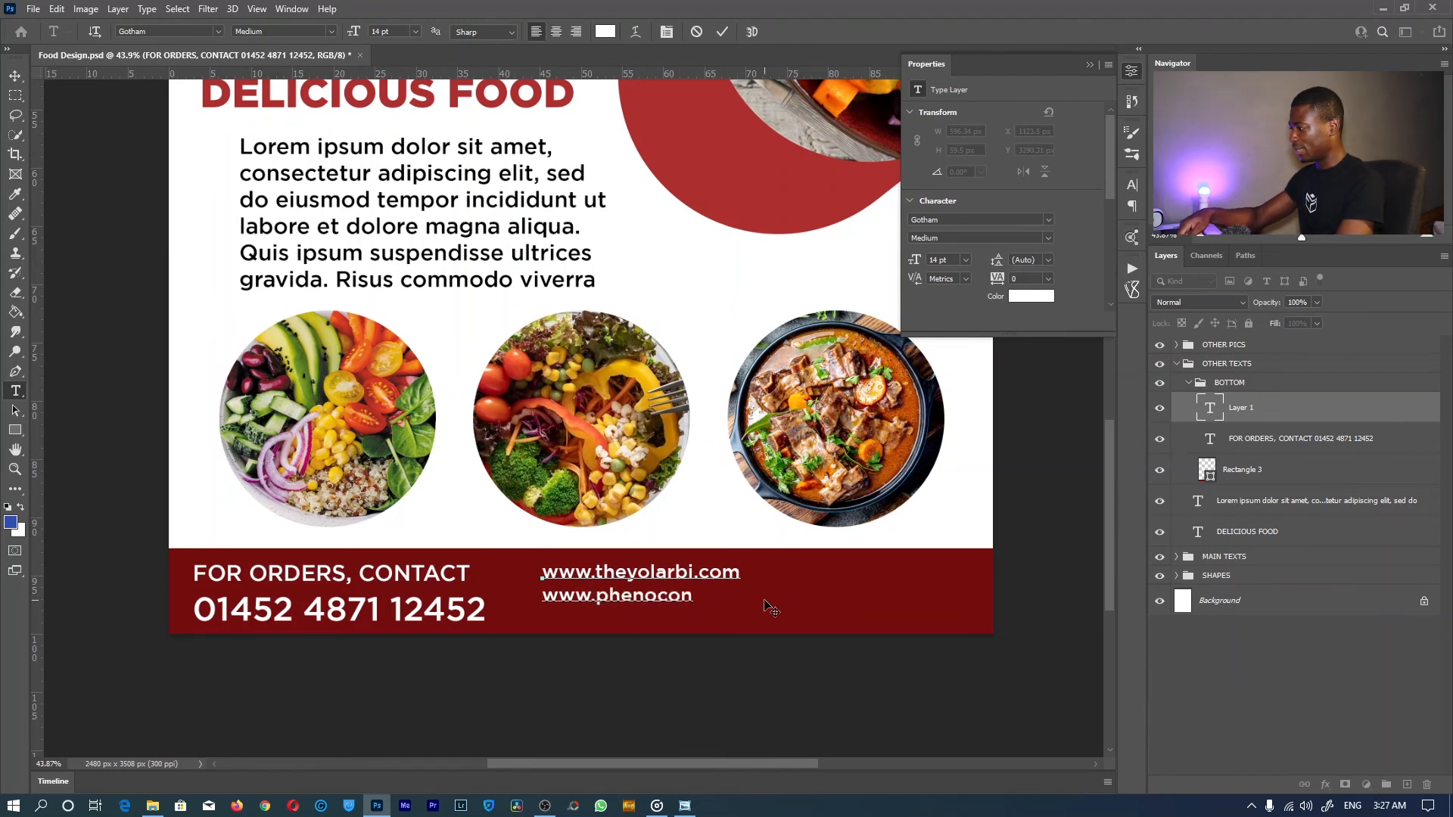
pyautogui.write('m')
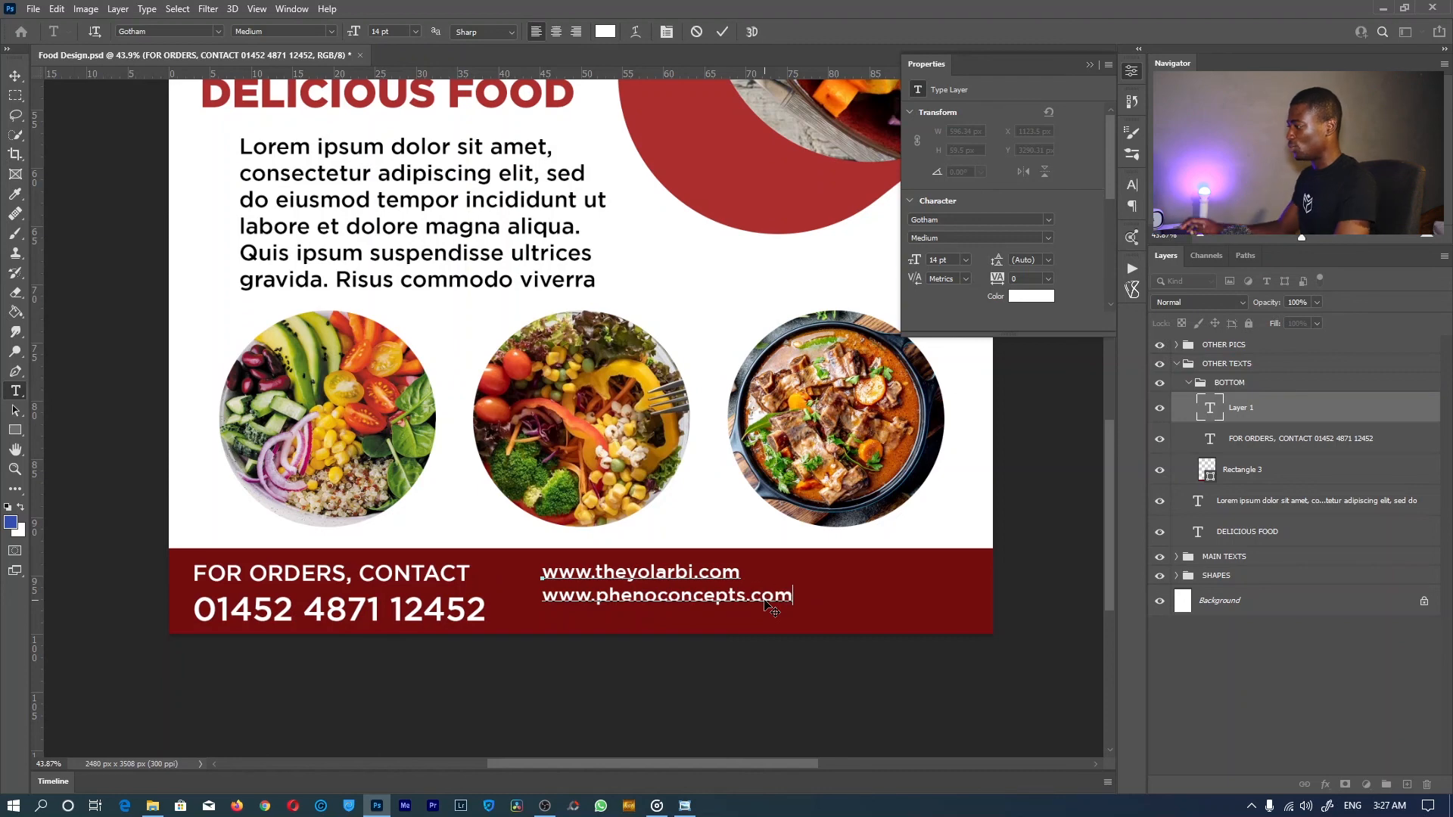
pyautogui.moveTo(728, 637)
pyautogui.mouseDown()
pyautogui.moveTo(738, 648)
pyautogui.moveTo(723, 643)
pyautogui.mouseUp()
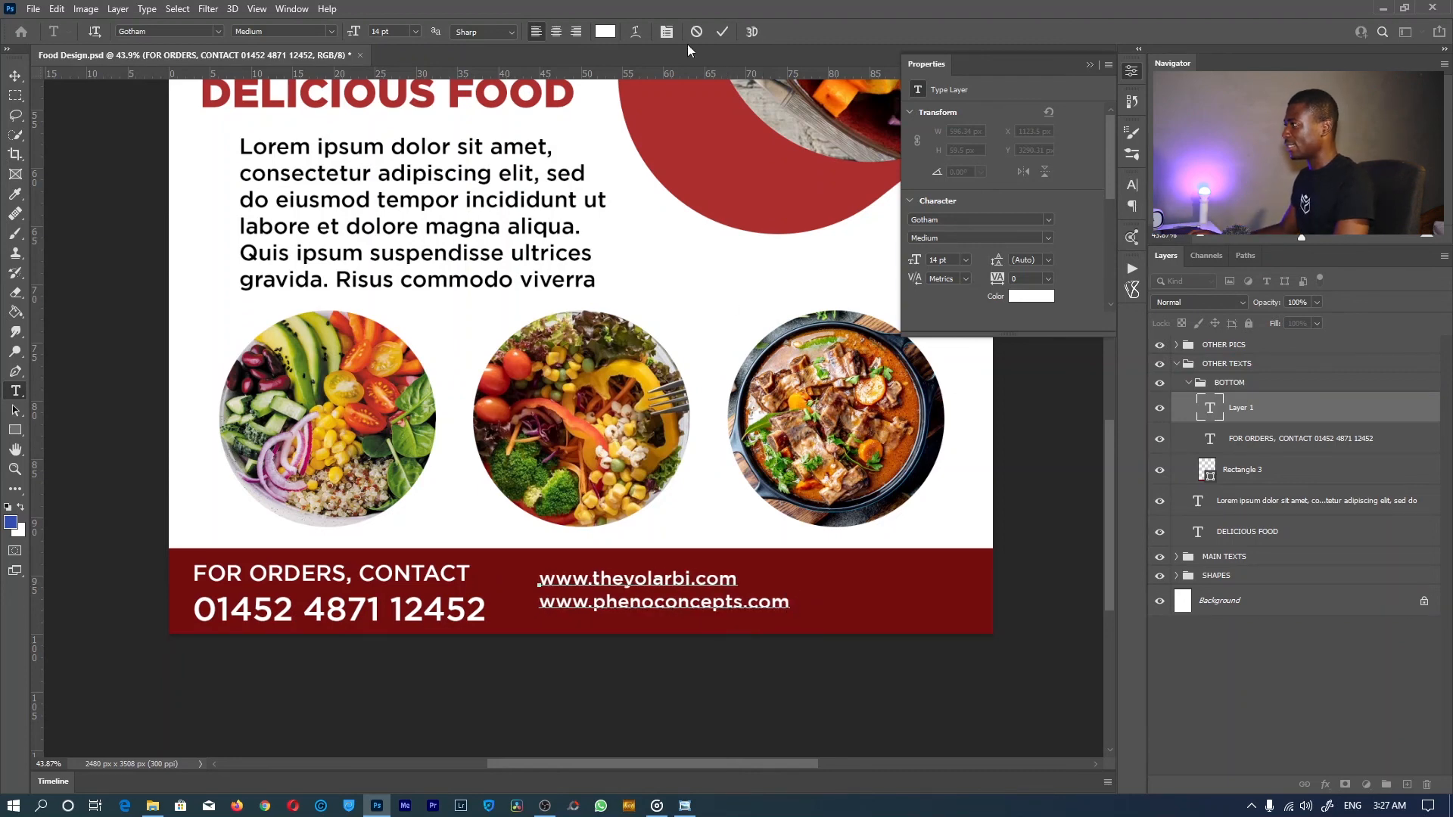
pyautogui.click(721, 31)
pyautogui.press('z')
pyautogui.click(455, 31)
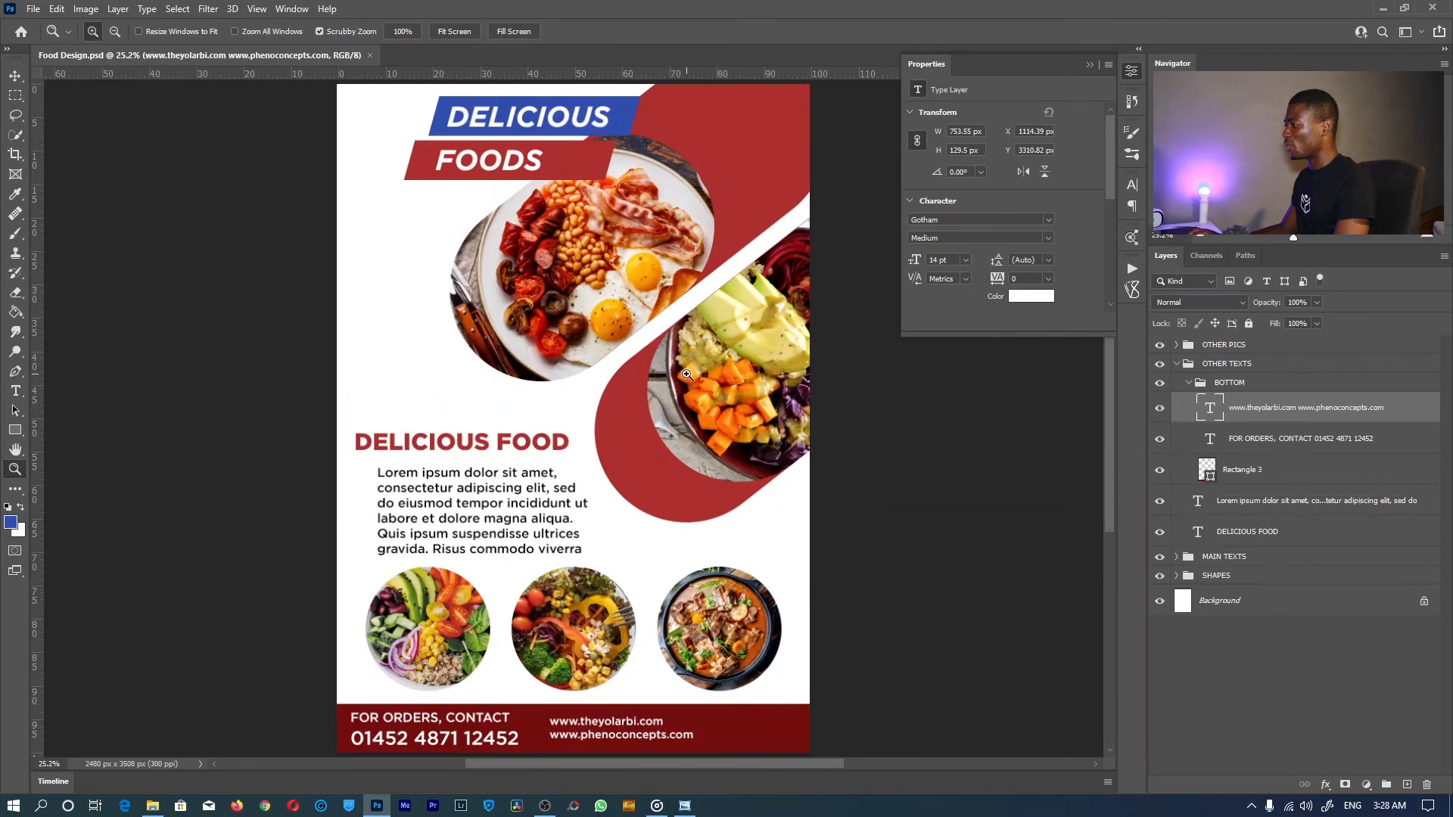
pyautogui.moveTo(687, 374); pyautogui.dragTo(672, 376)
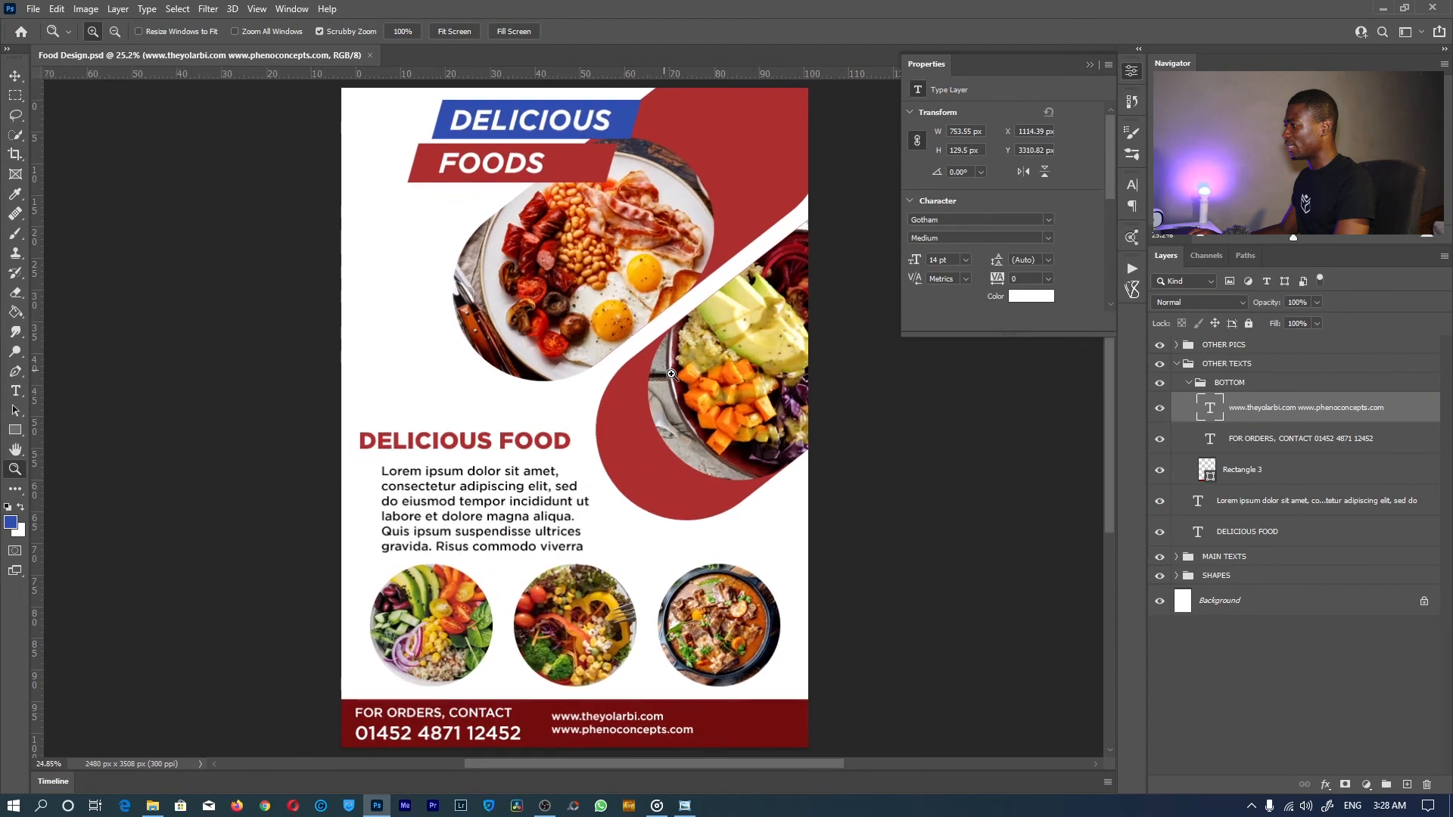
# Collapse the BOTTOM and OTHER TEXTS layer groups and expand the OTHER PICS group.
pyautogui.click(1190, 383)
pyautogui.click(1178, 365)
pyautogui.click(1177, 346)
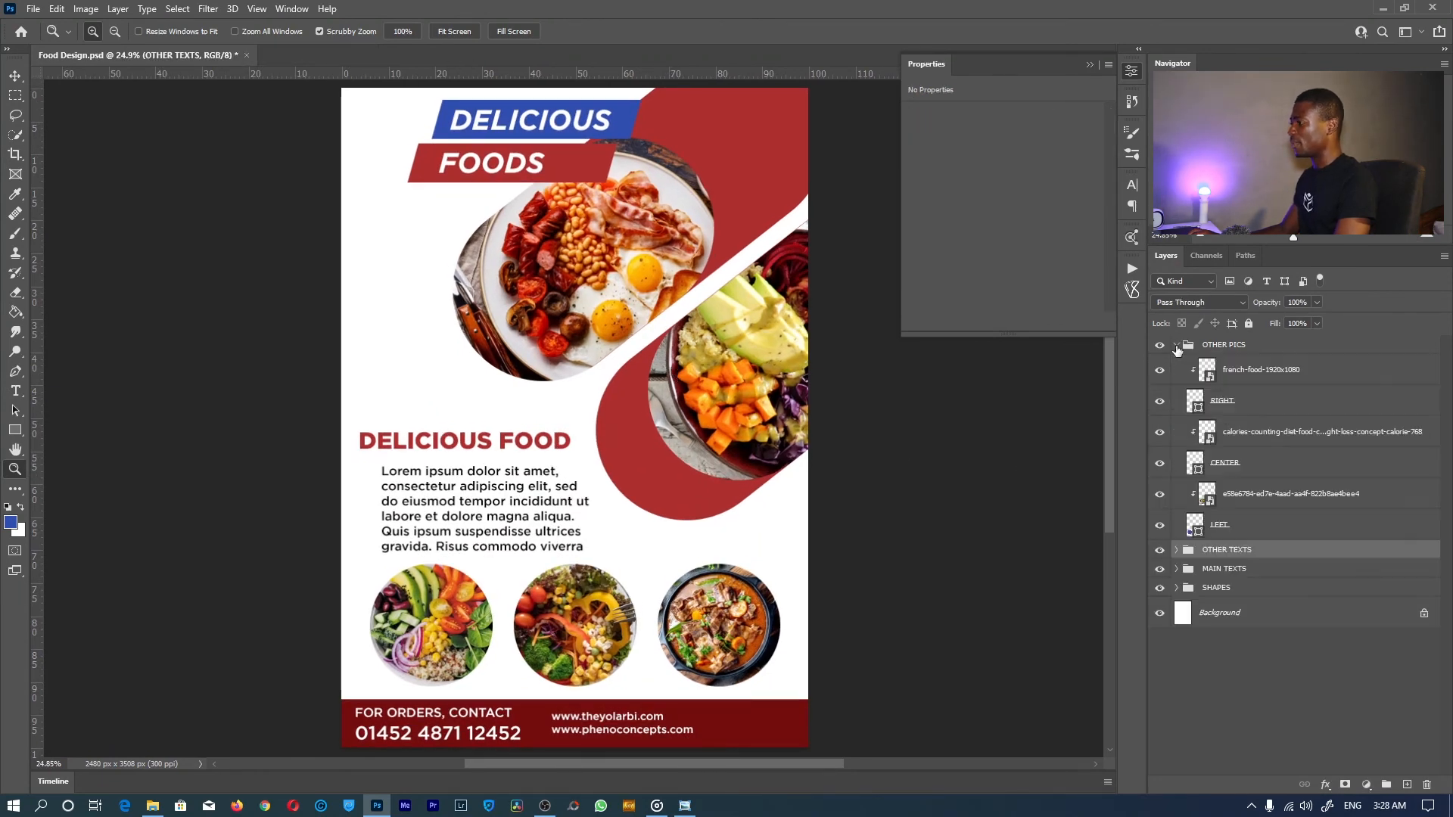
# Change the fill colour of the contact strip to black, 000000.
pyautogui.press('v')
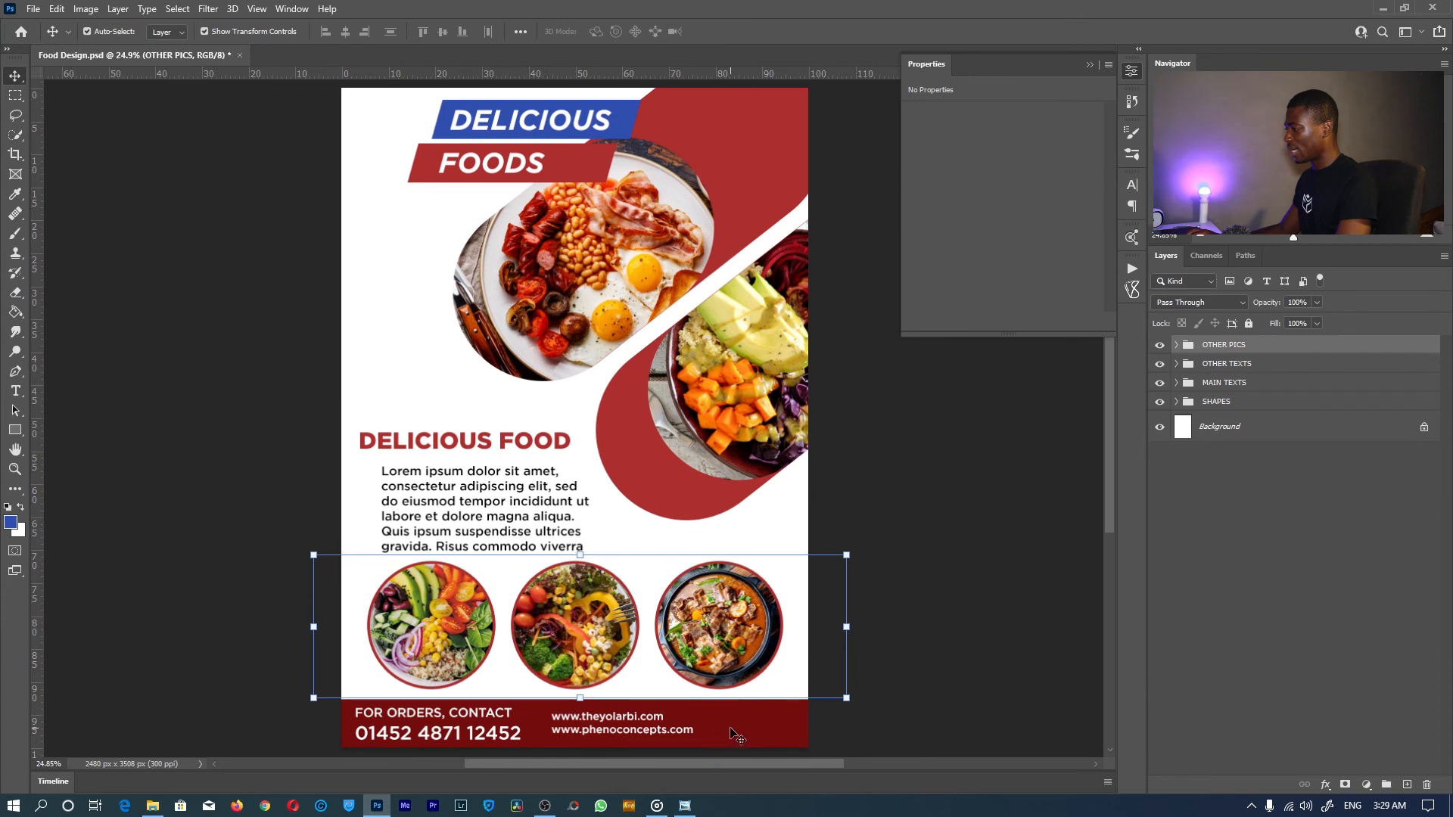
pyautogui.click(728, 738)
pyautogui.doubleClick(1206, 472)
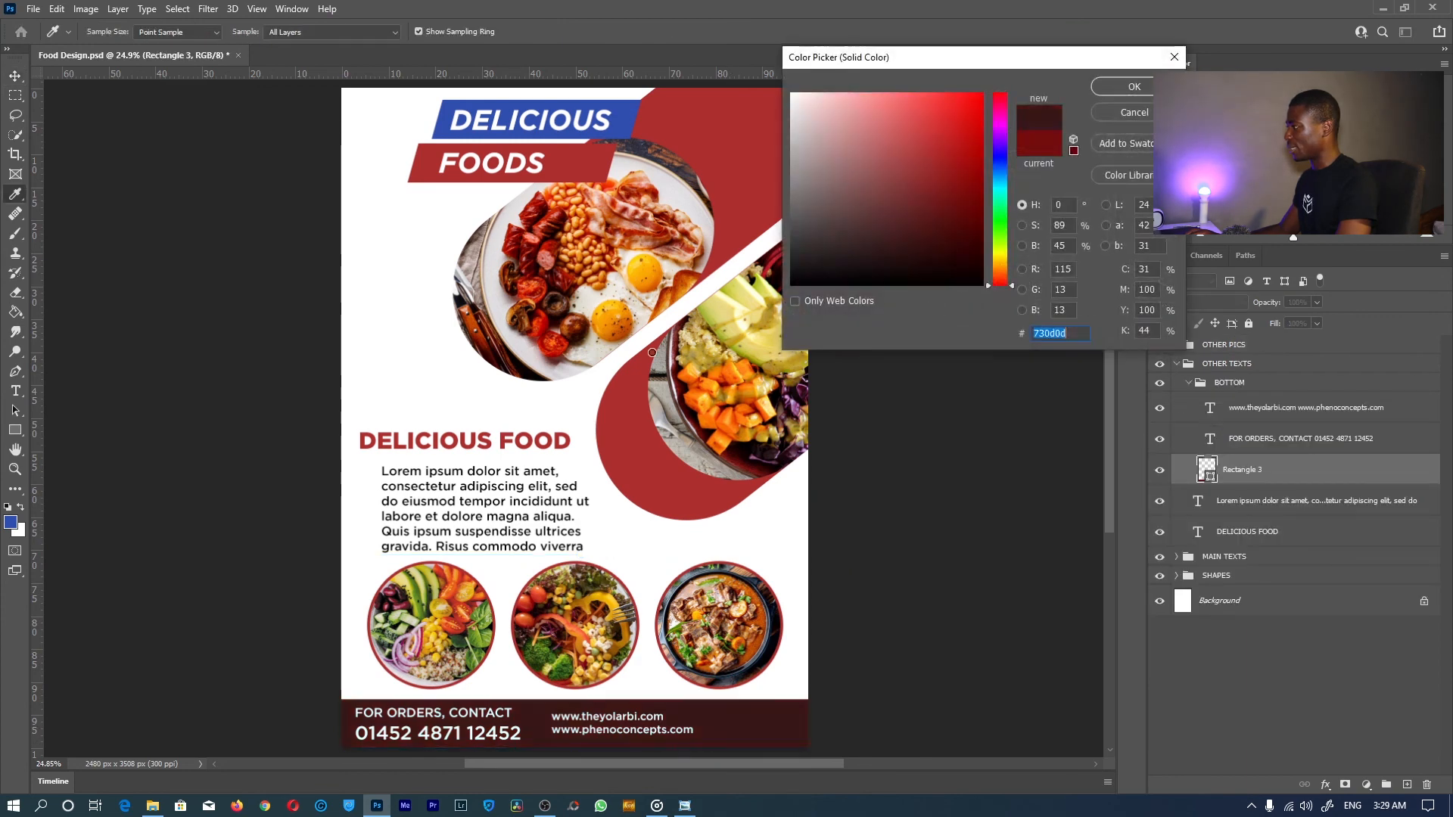
pyautogui.write('000000')
pyautogui.click(1134, 88)
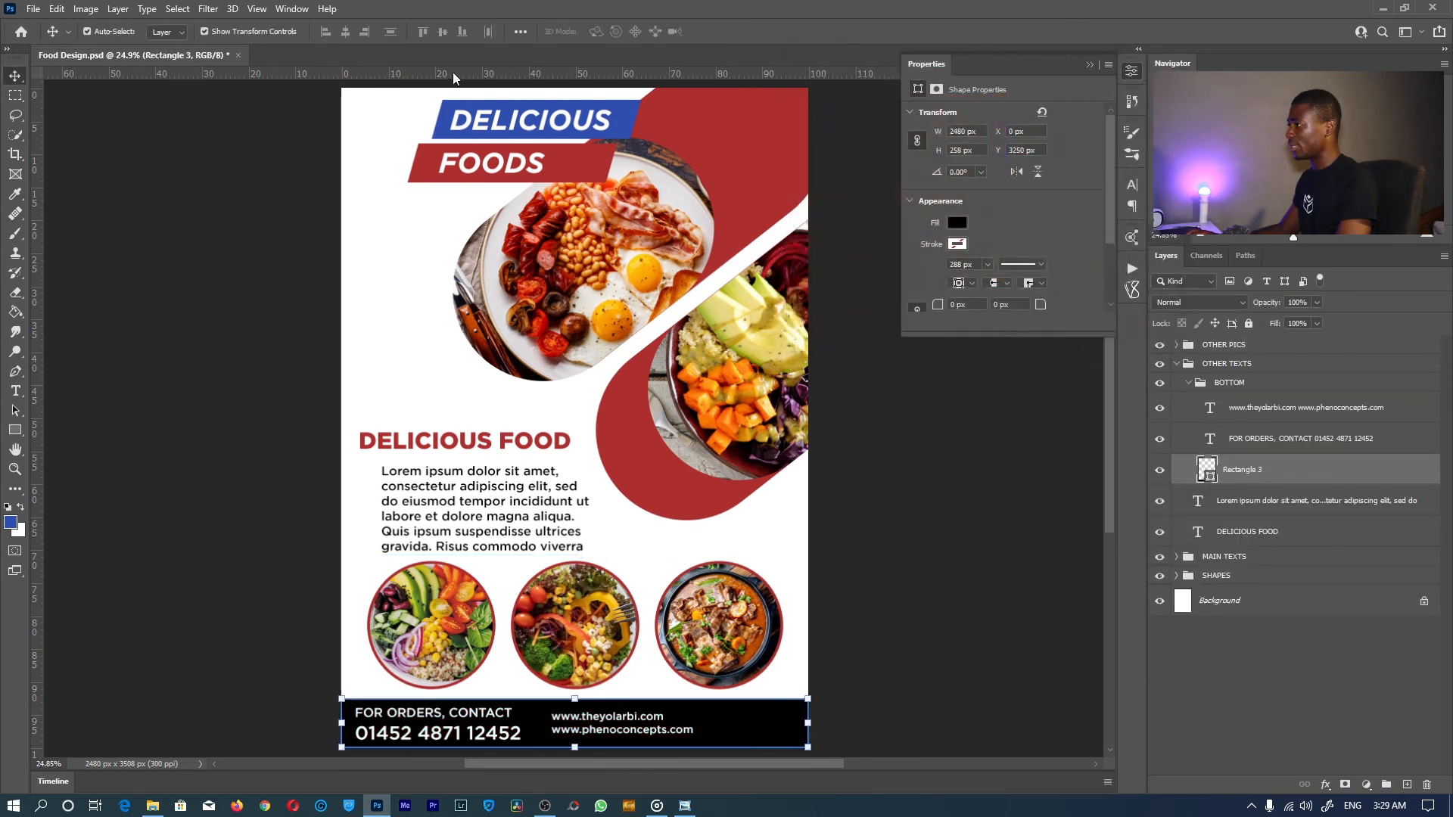
pyautogui.doubleClick(1206, 470)
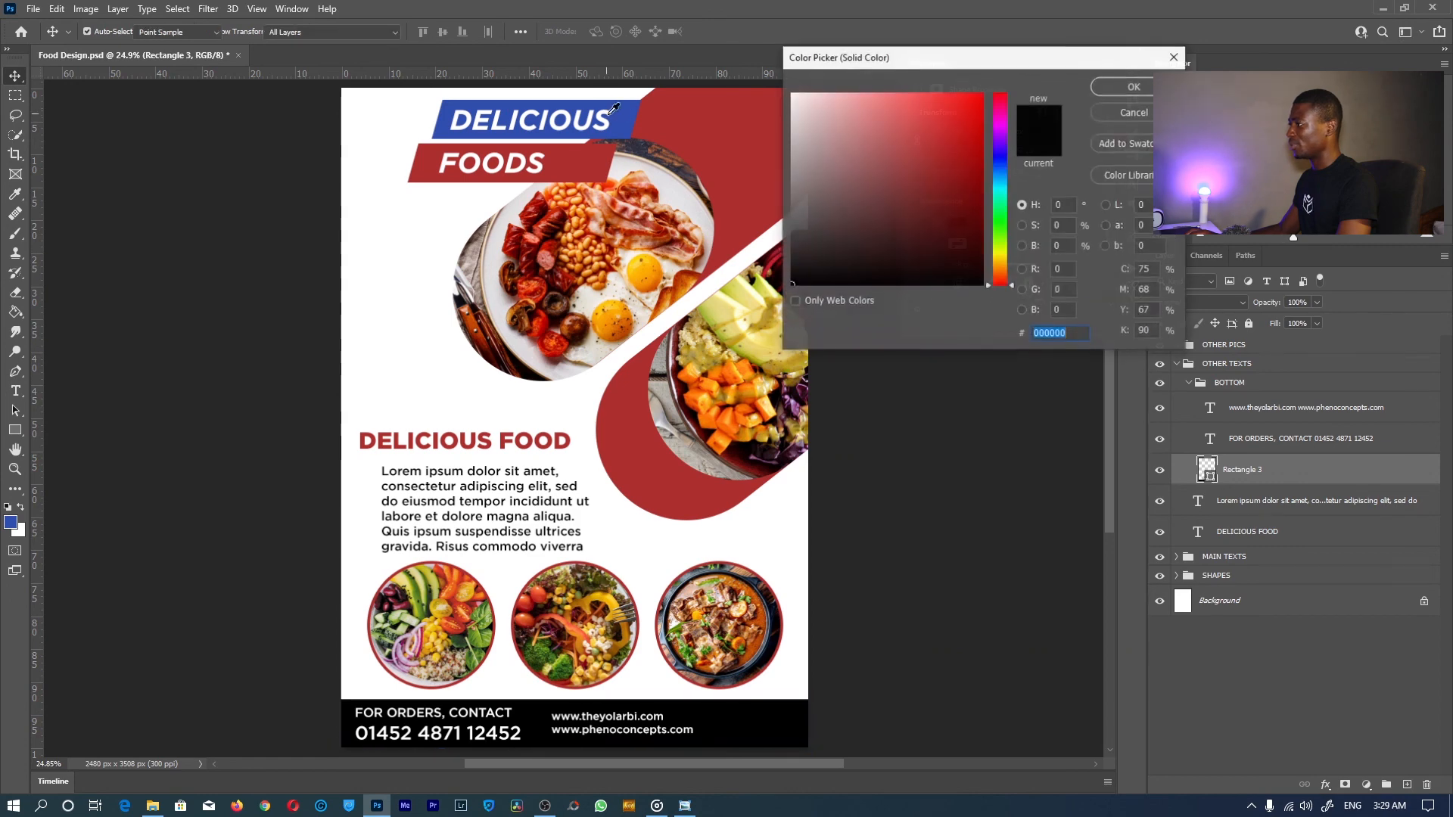
pyautogui.click(625, 112)
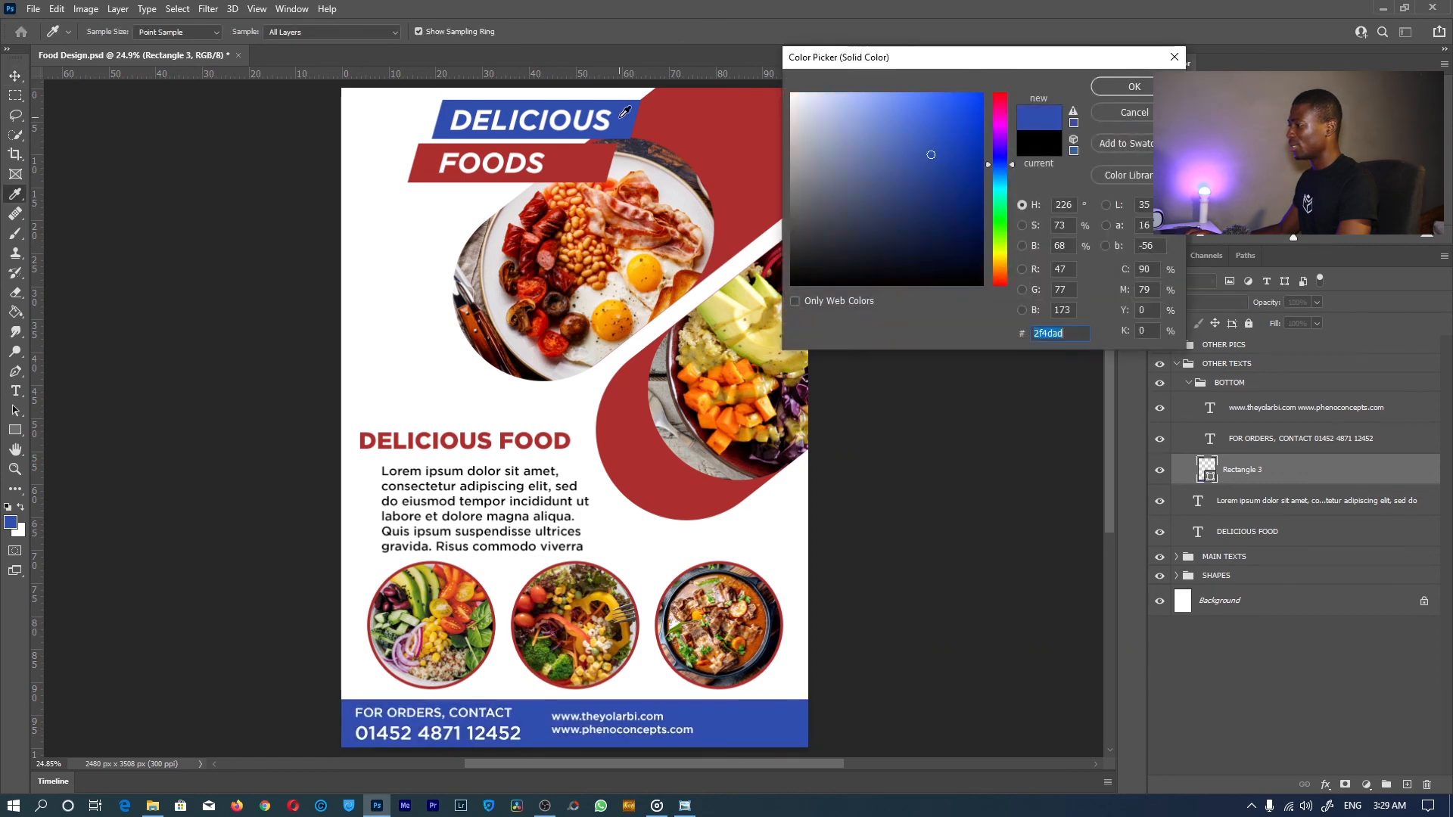
pyautogui.click(1131, 112)
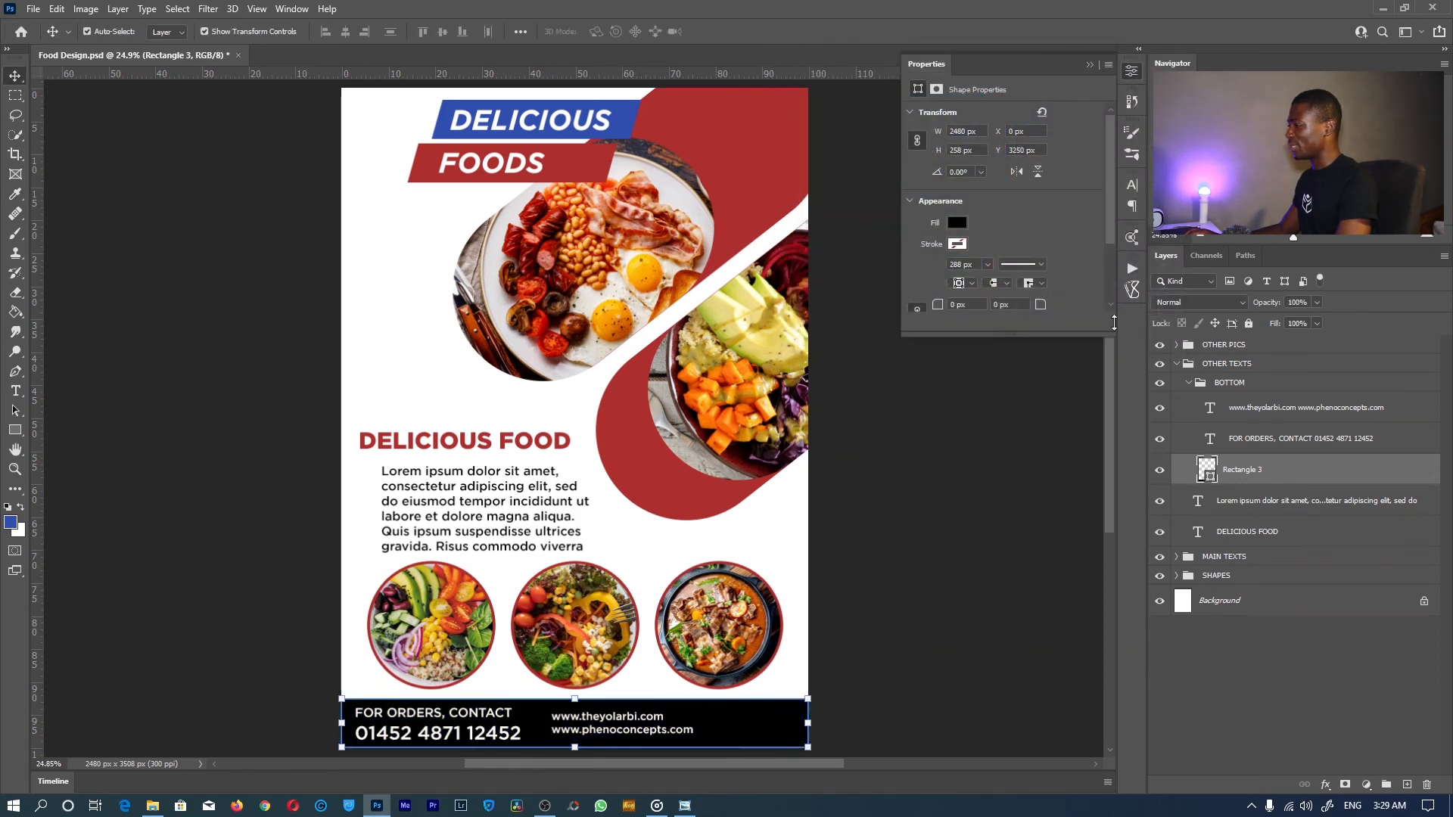
# Set the contact strip's fill to dark grey 2a2a2a, sampled from the salad photo, and save the document.
pyautogui.doubleClick(1205, 469)
pyautogui.click(765, 254)
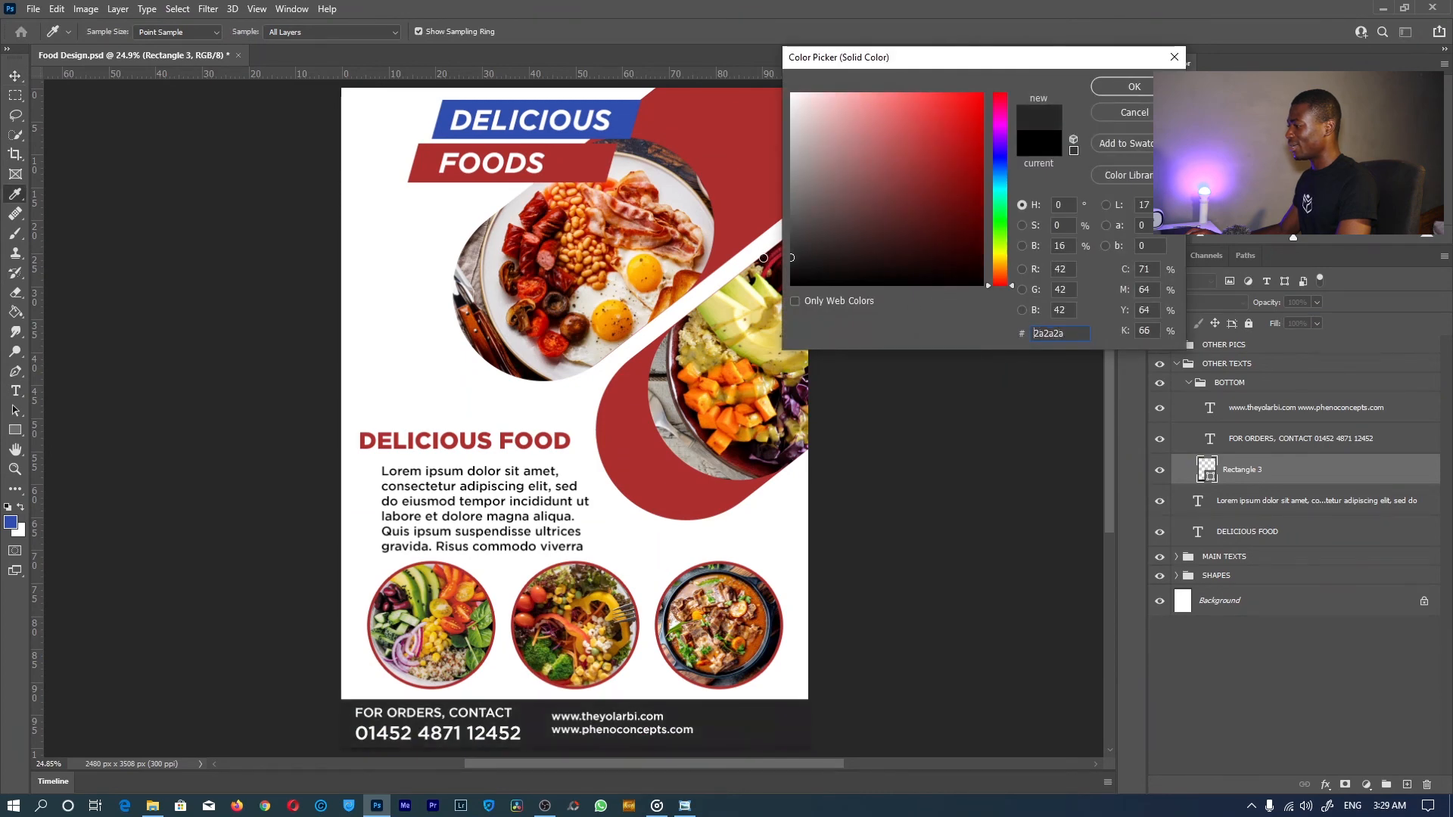
pyautogui.click(1133, 86)
pyautogui.hotkey('ctrl', 's')
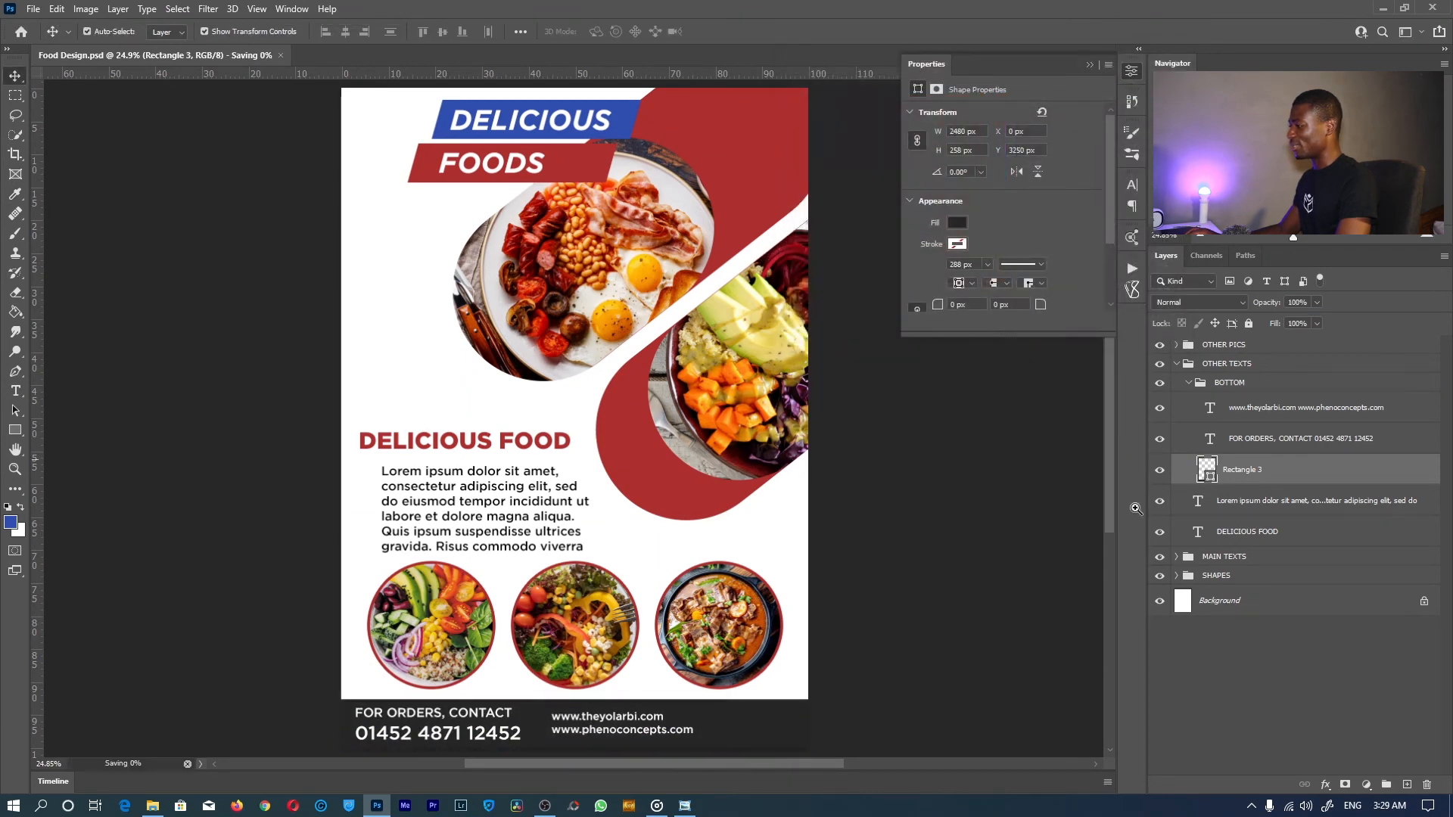
# Collapse the BOTTOM group and its parent OTHER TEXTS group in the layer list.
pyautogui.press('z')
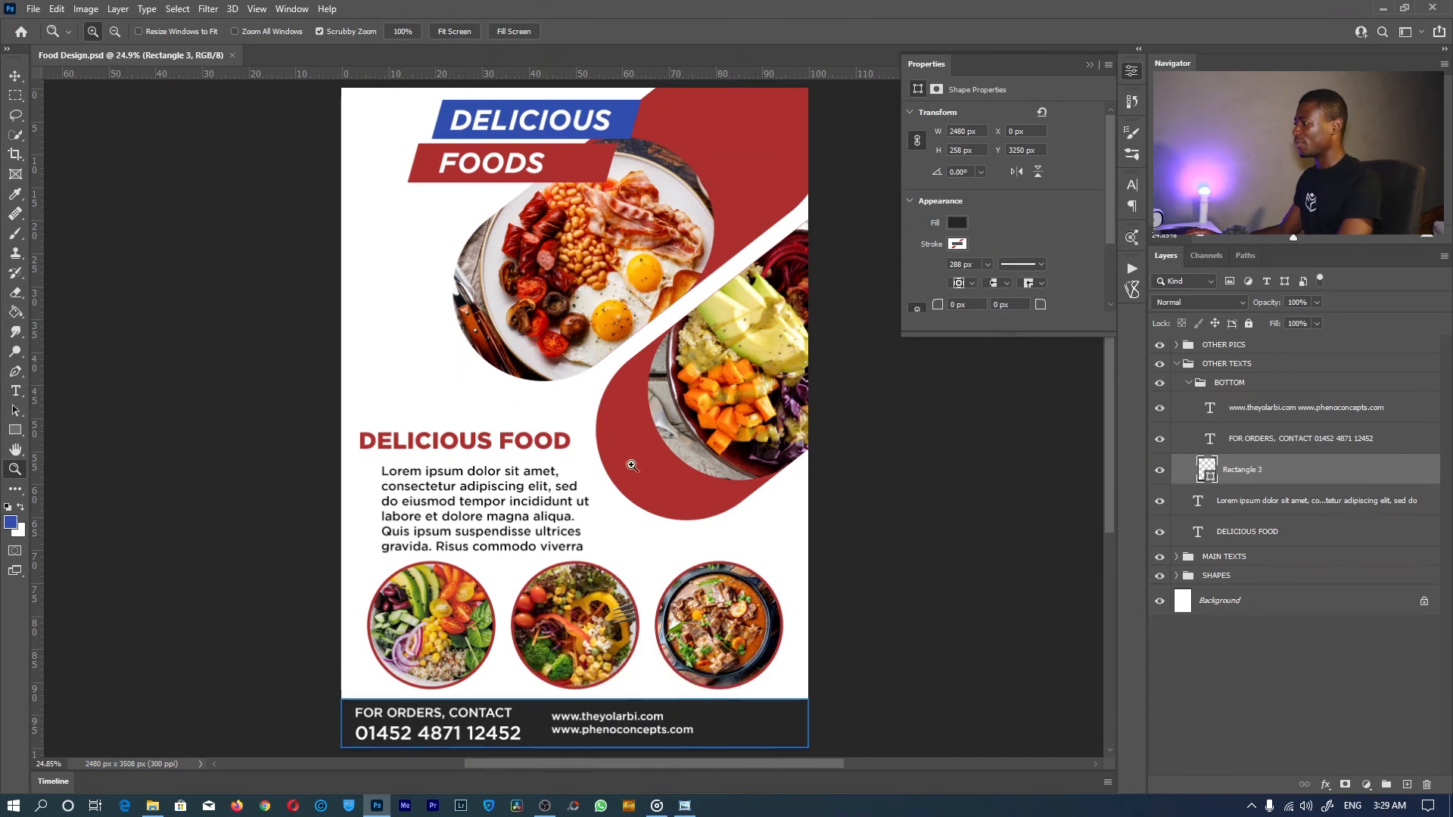
pyautogui.click(1184, 384)
pyautogui.click(1177, 364)
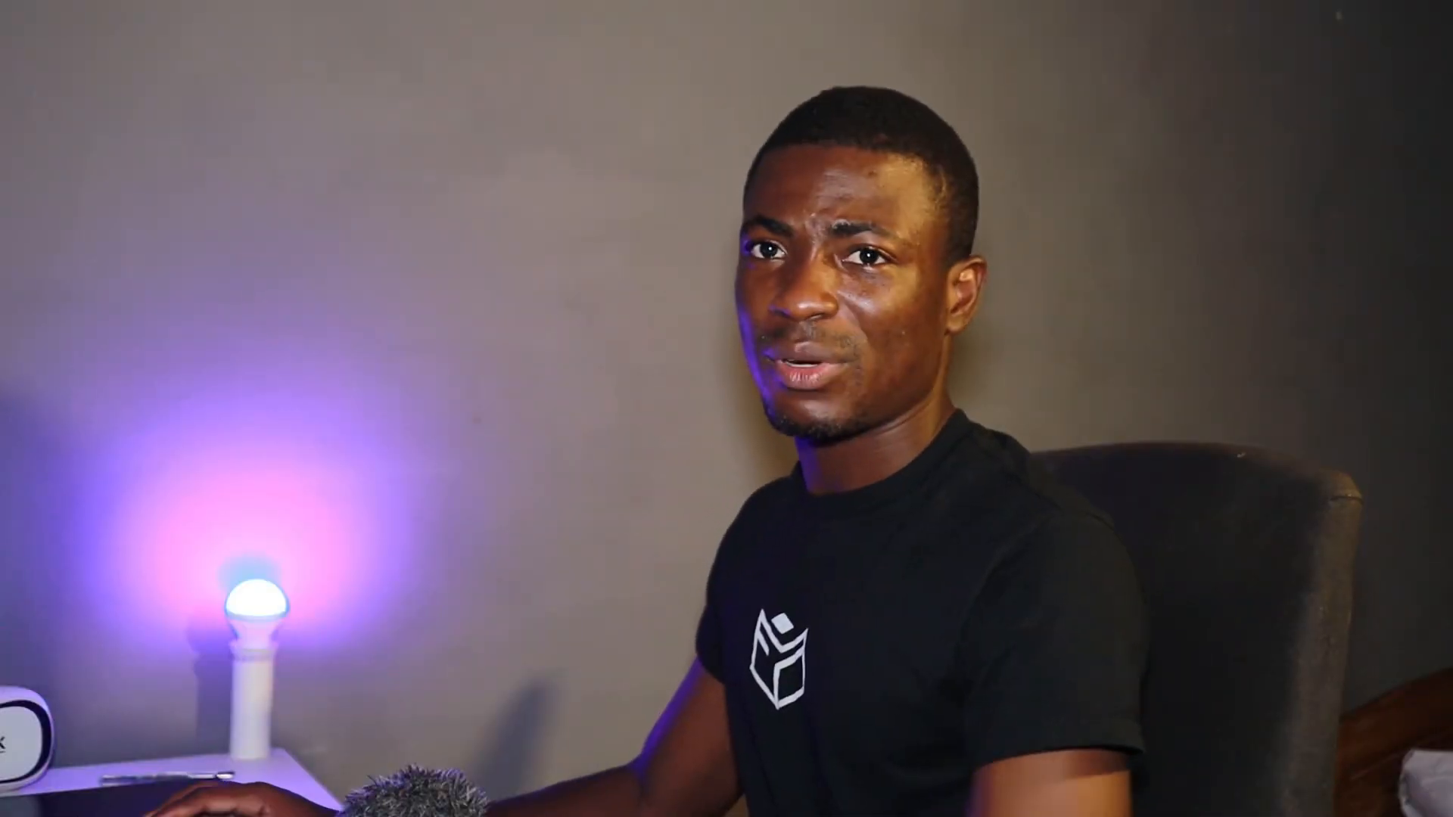